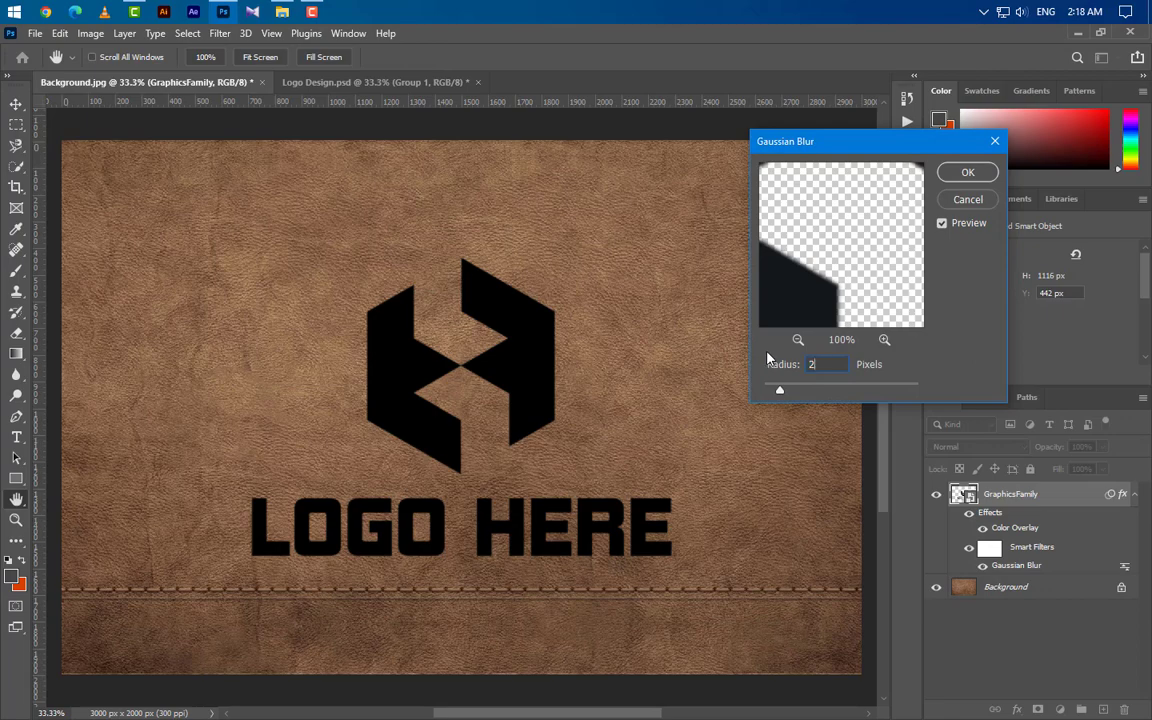
# - Finish the Gaussian Blur on the GraphicsFamily layer and add a Motion Blur with a 90° angle and 200-pixel distance
pyautogui.click(968, 175)
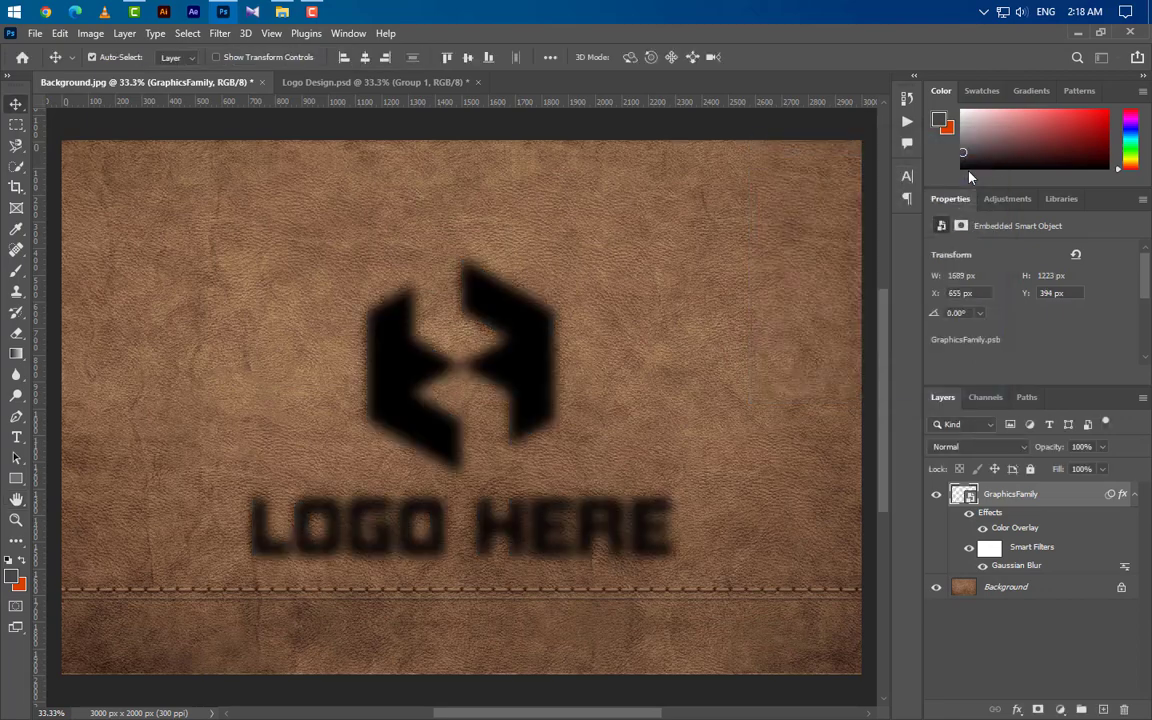
pyautogui.click(220, 33)
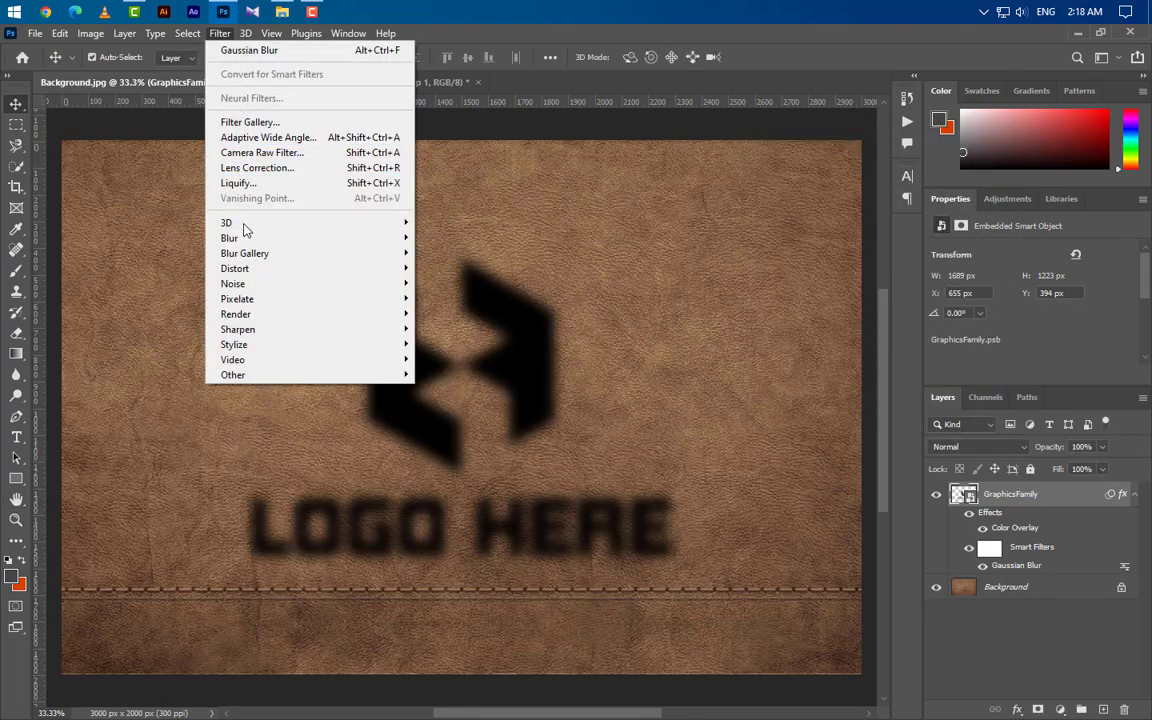
pyautogui.moveTo(313, 242)
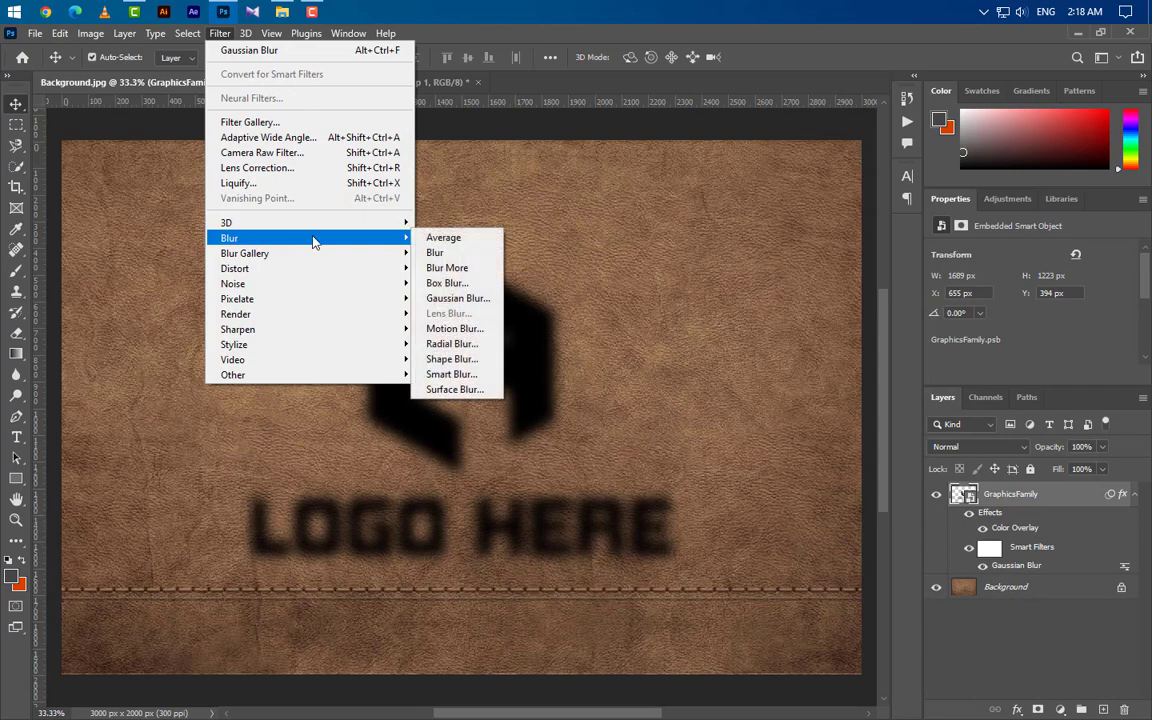
pyautogui.click(455, 328)
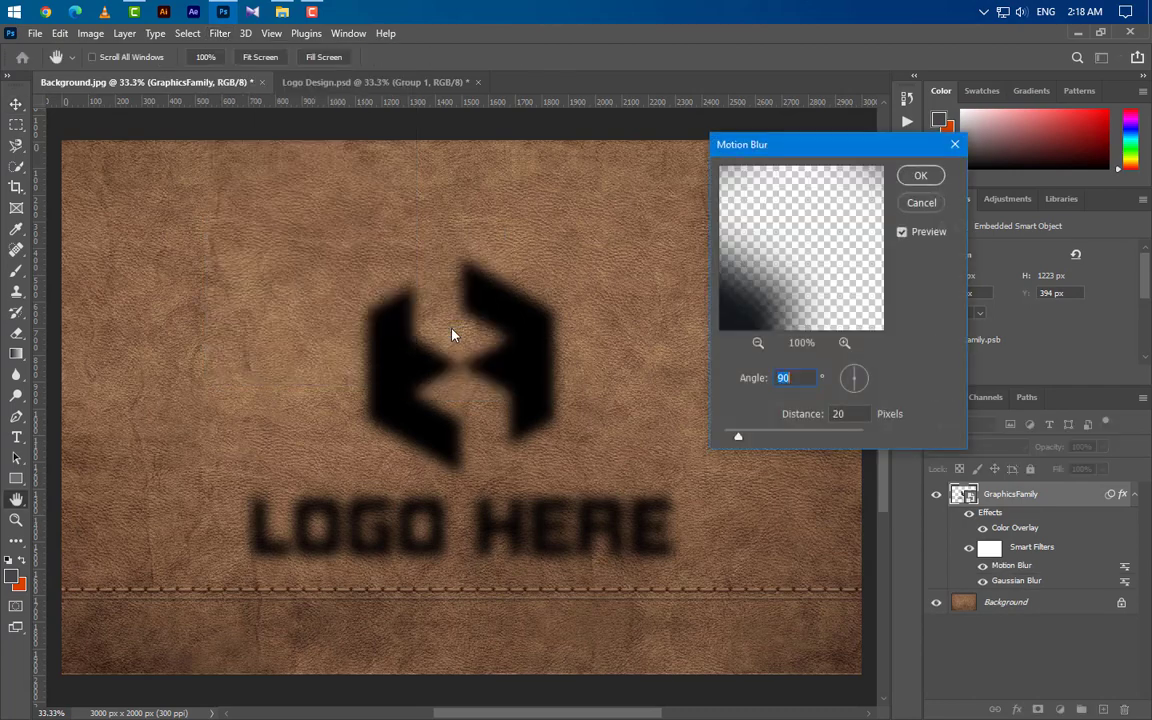
pyautogui.doubleClick(838, 413)
pyautogui.write('200')
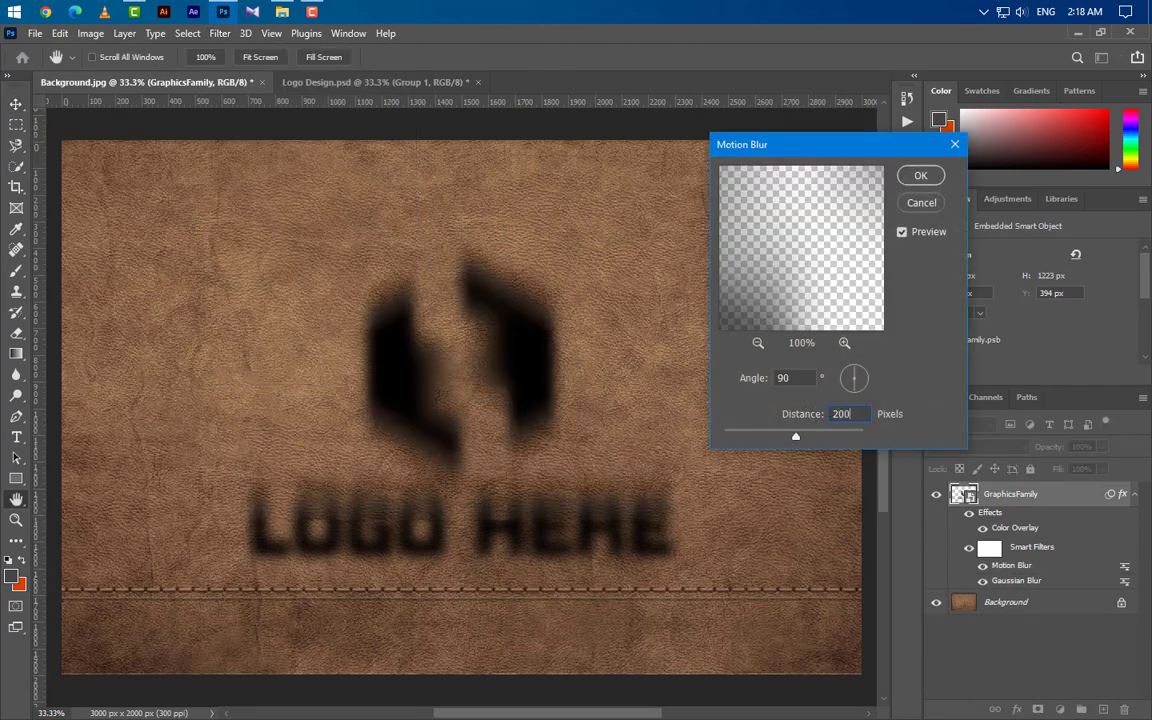
pyautogui.click(928, 177)
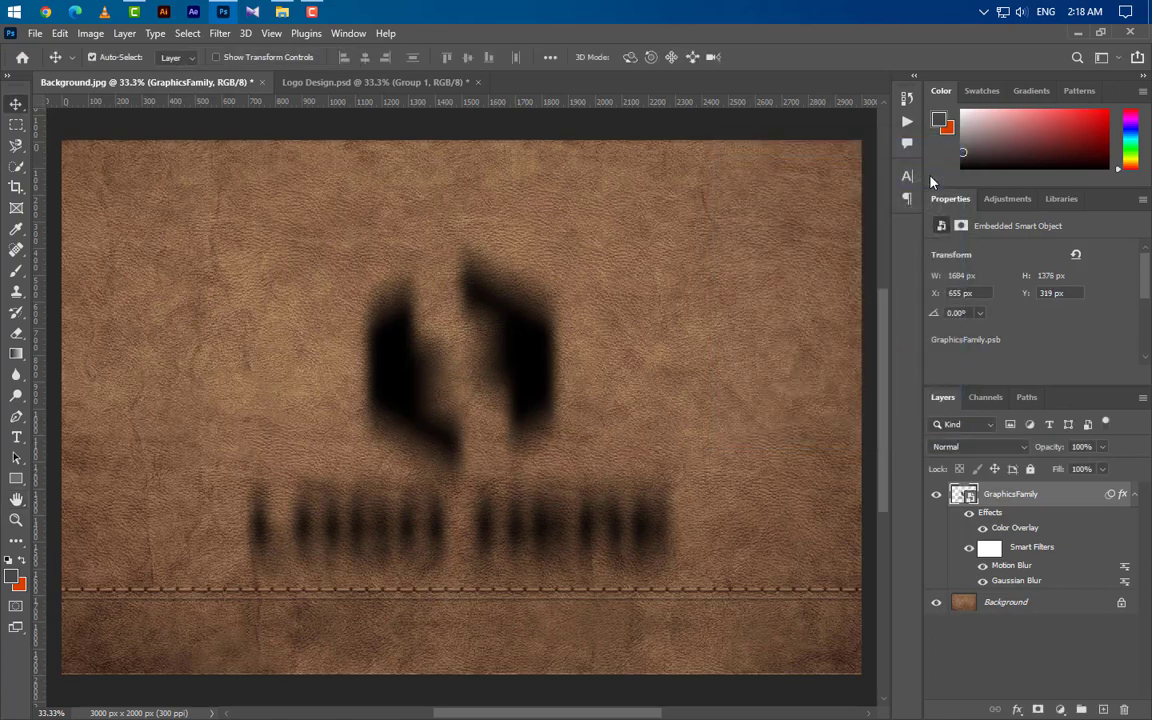
# - Duplicate the GraphicsFamily layer within Background.jpg as GraphicsFamily copy
pyautogui.rightClick(986, 494)
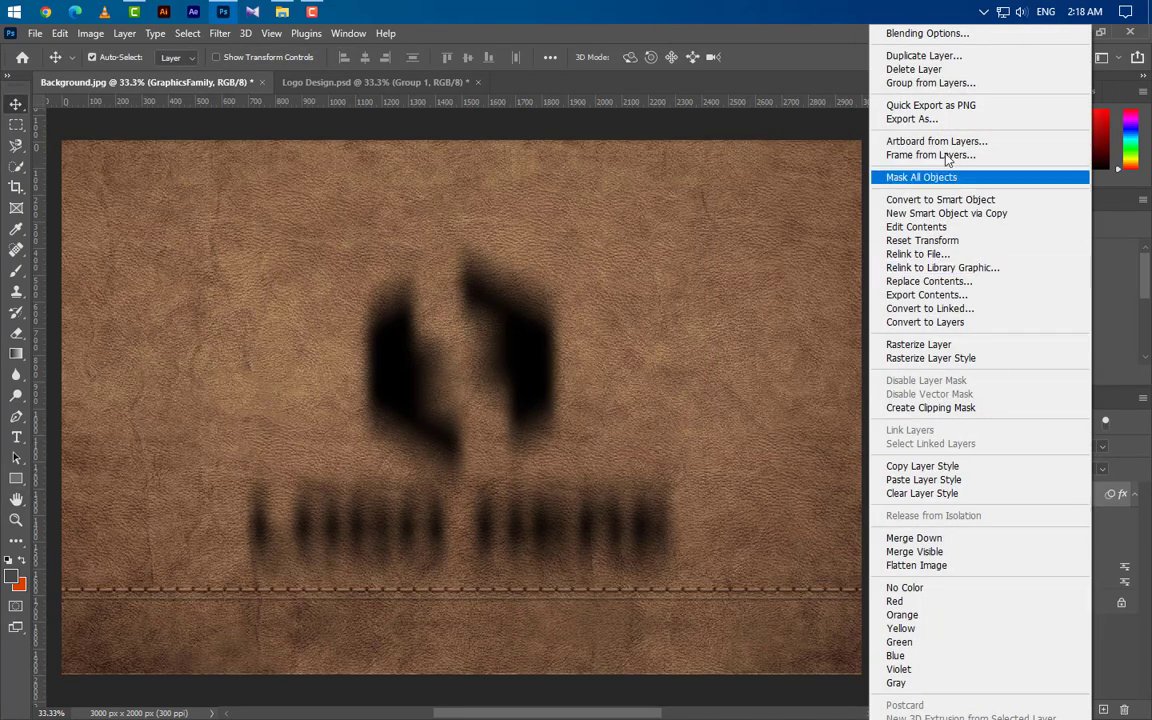
pyautogui.click(945, 57)
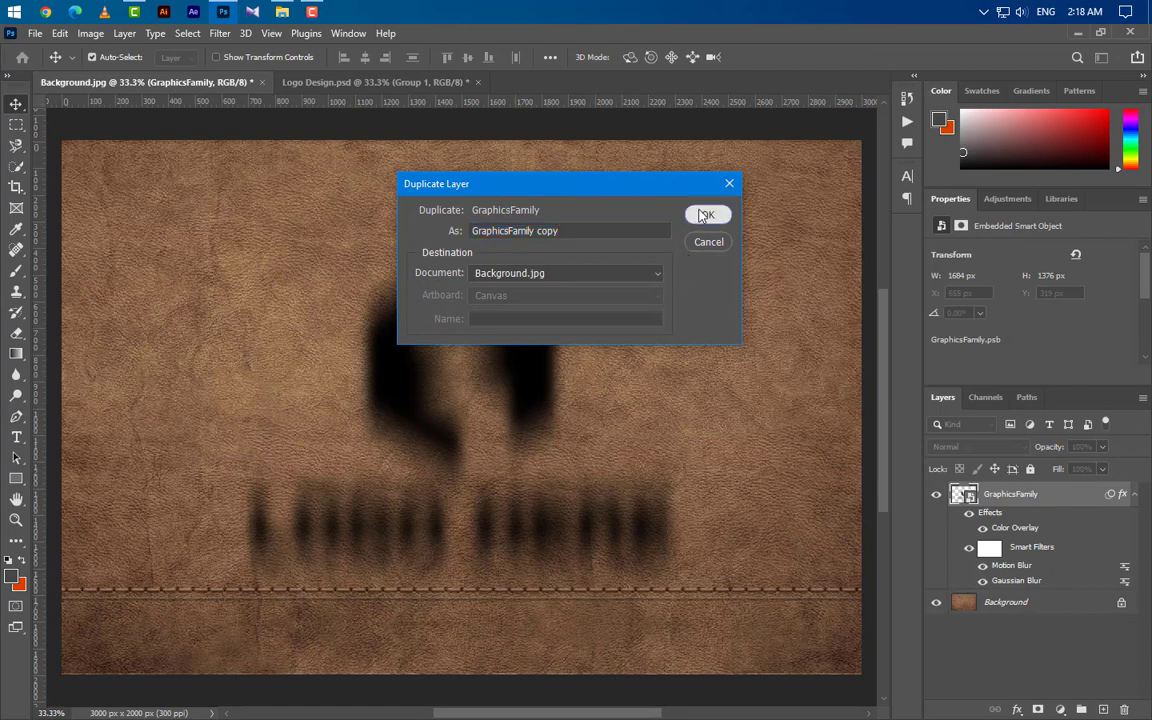
pyautogui.click(707, 213)
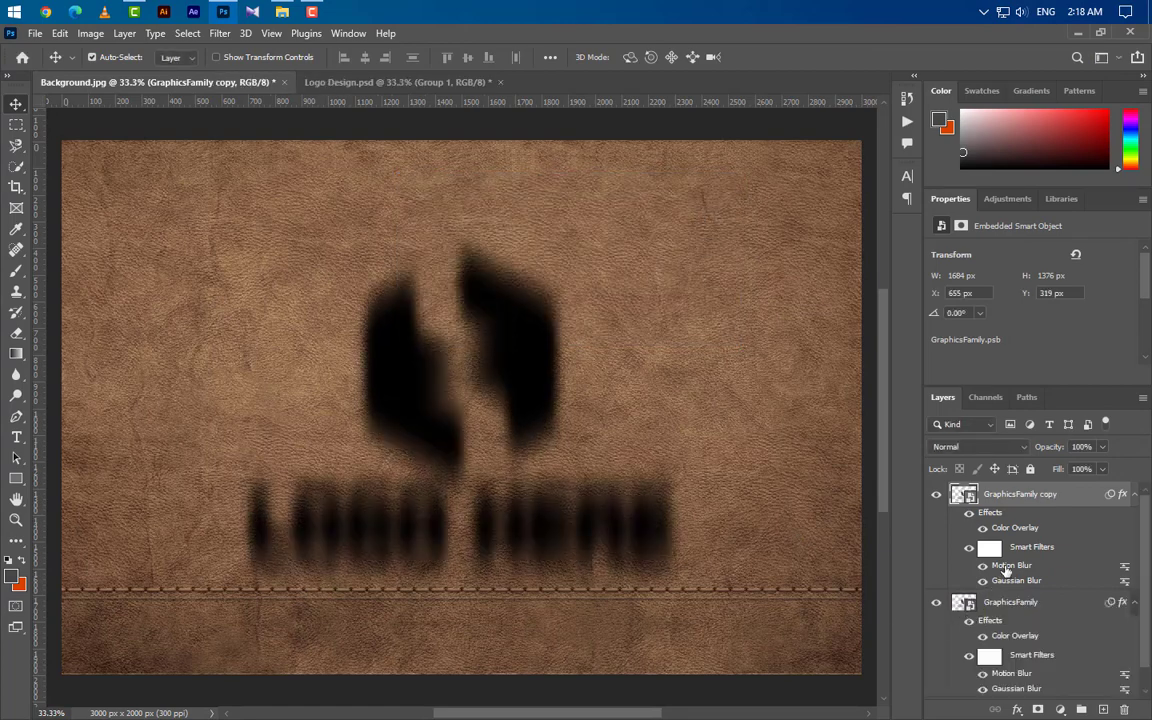
# - Set the Motion Blur distance to 45 pixels and the Gaussian Blur radius to 8 pixels on GraphicsFamily copy
pyautogui.doubleClick(1007, 567)
pyautogui.click(852, 413)
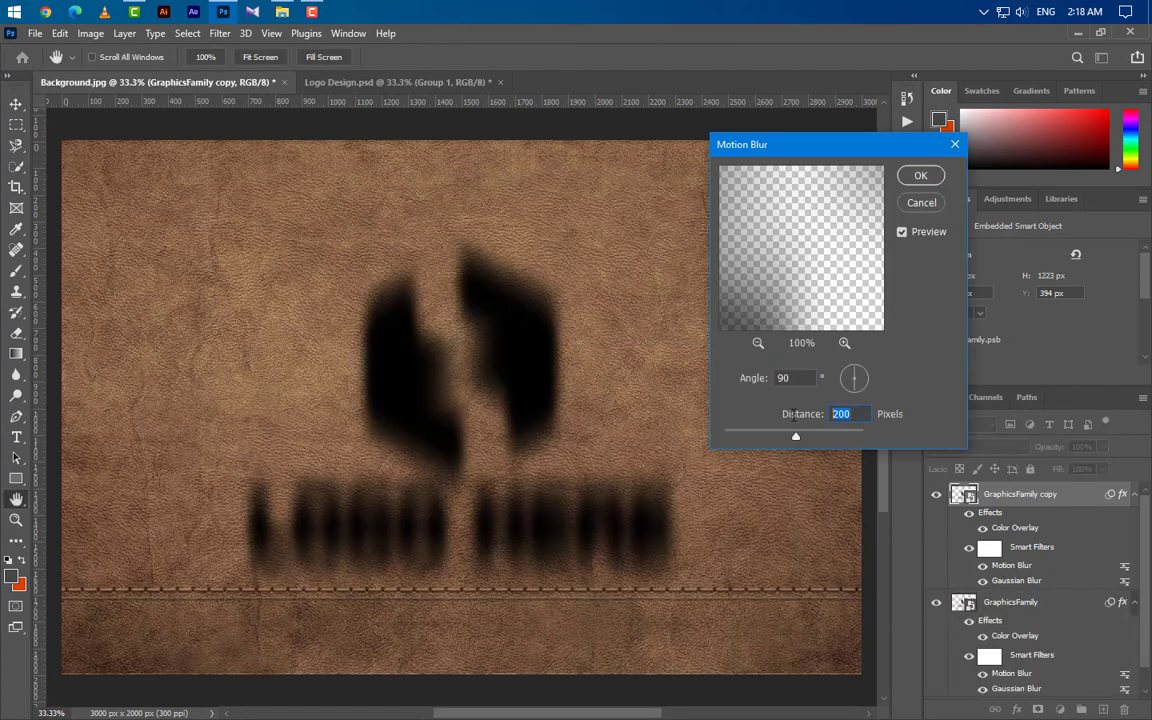
pyautogui.write('45')
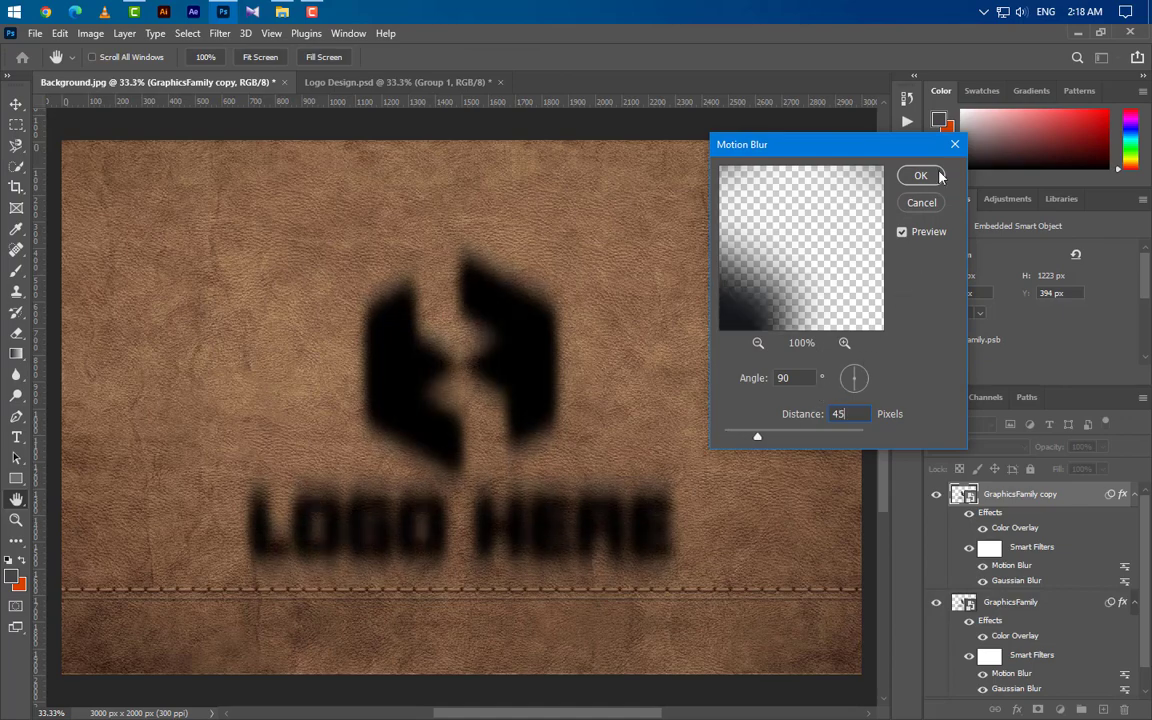
pyautogui.click(920, 176)
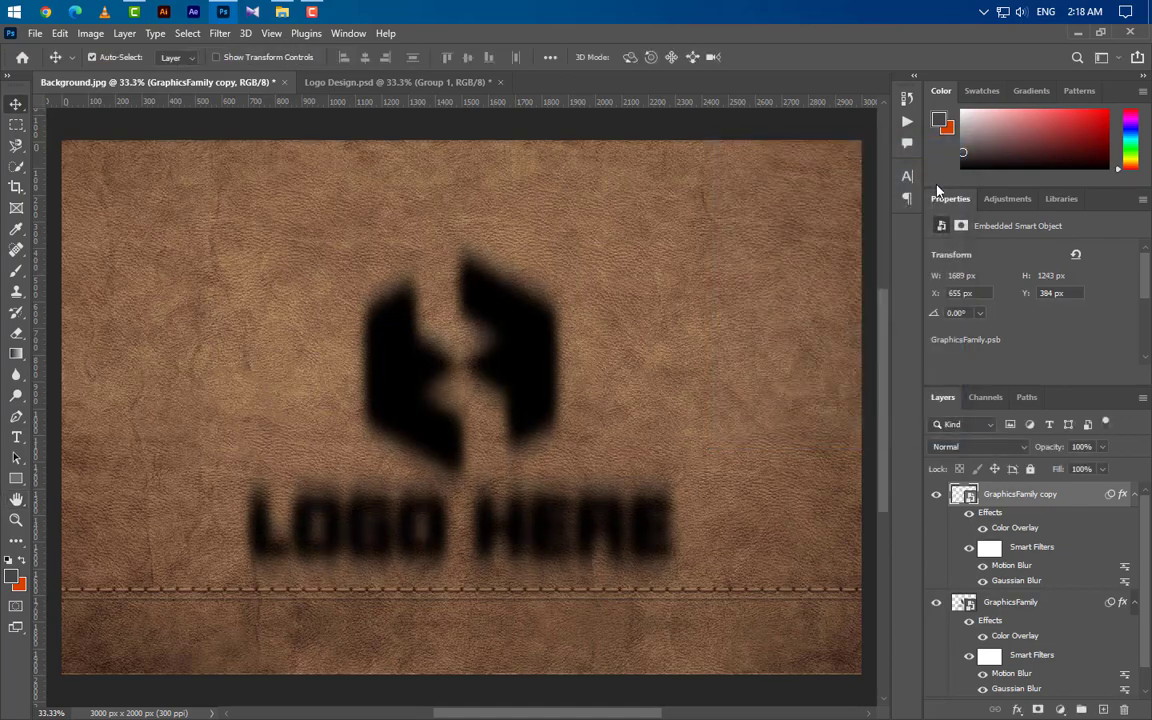
pyautogui.doubleClick(1019, 582)
pyautogui.press('Return')
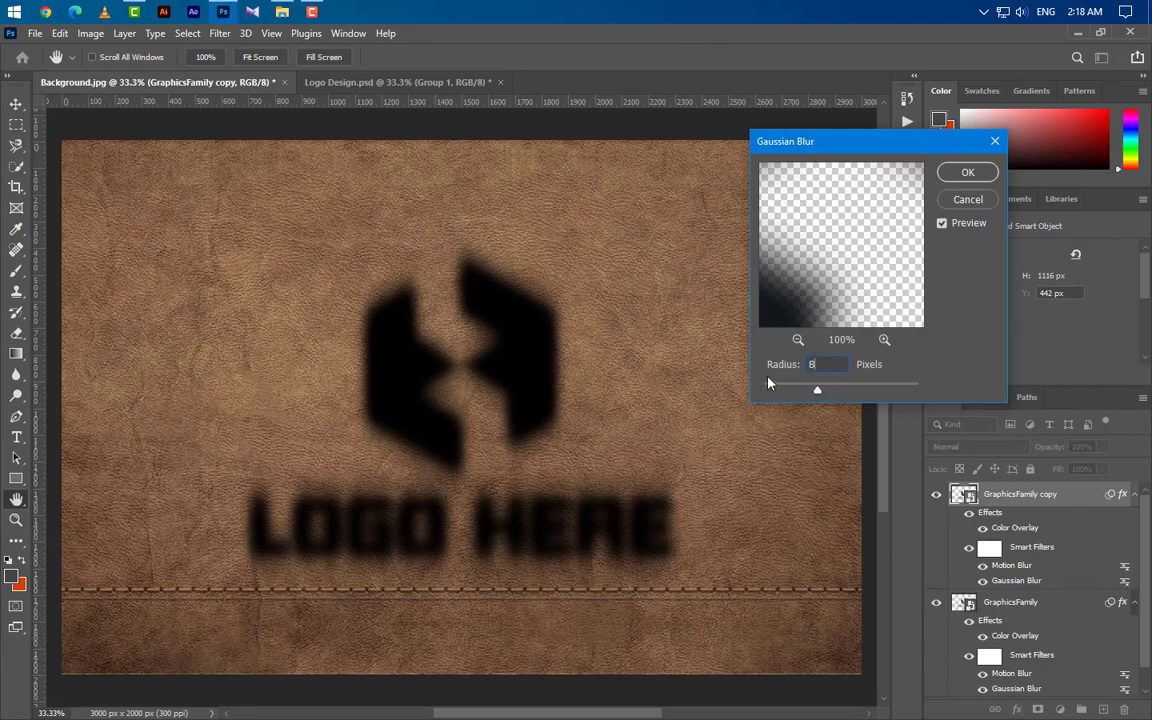
pyautogui.click(966, 174)
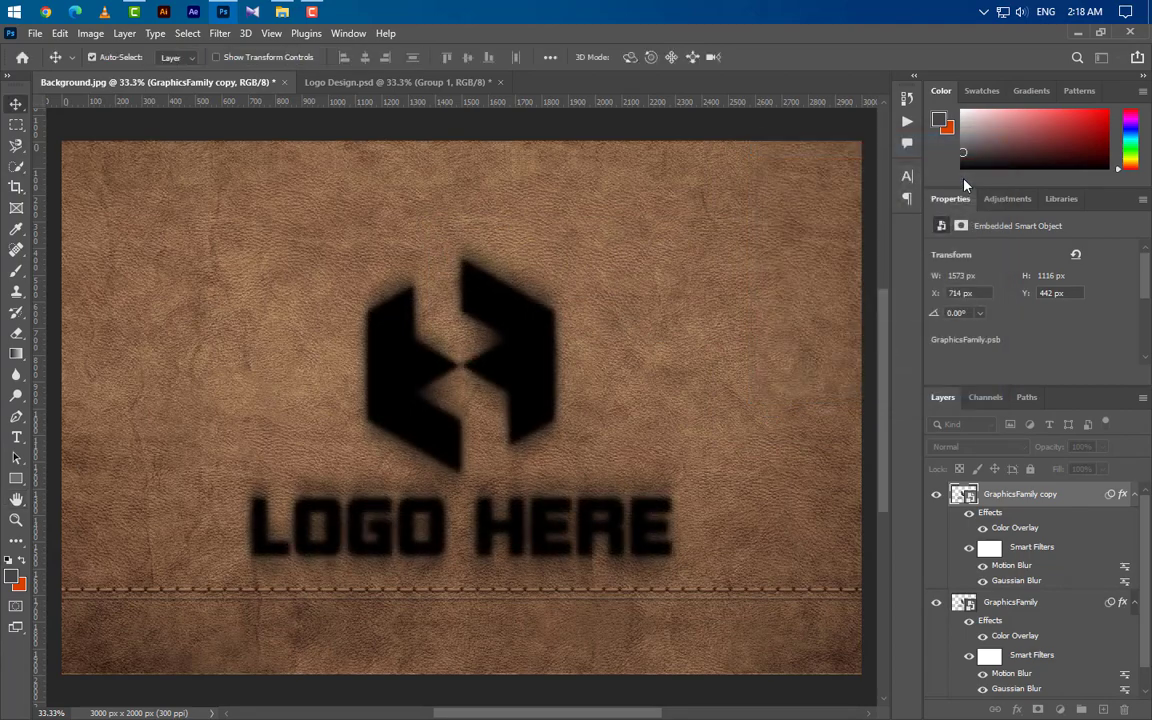
# - Duplicate GraphicsFamily copy as GraphicsFamily copy 2 and hide the new layer
pyautogui.rightClick(1066, 500)
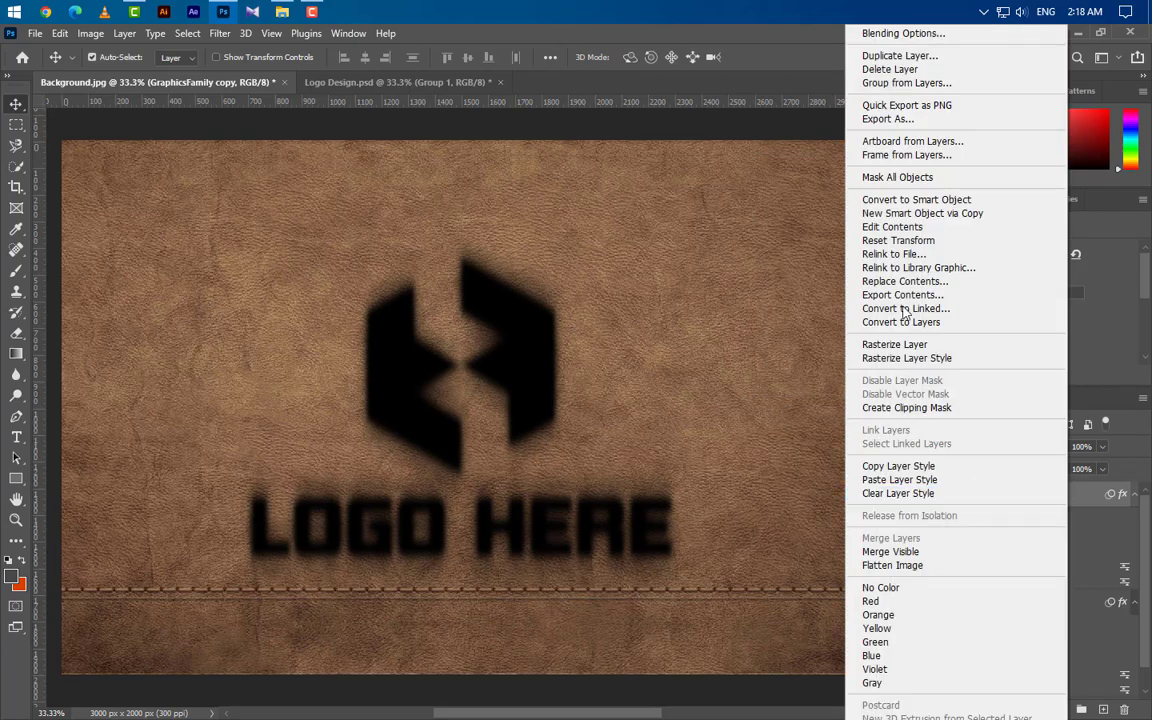
pyautogui.click(900, 56)
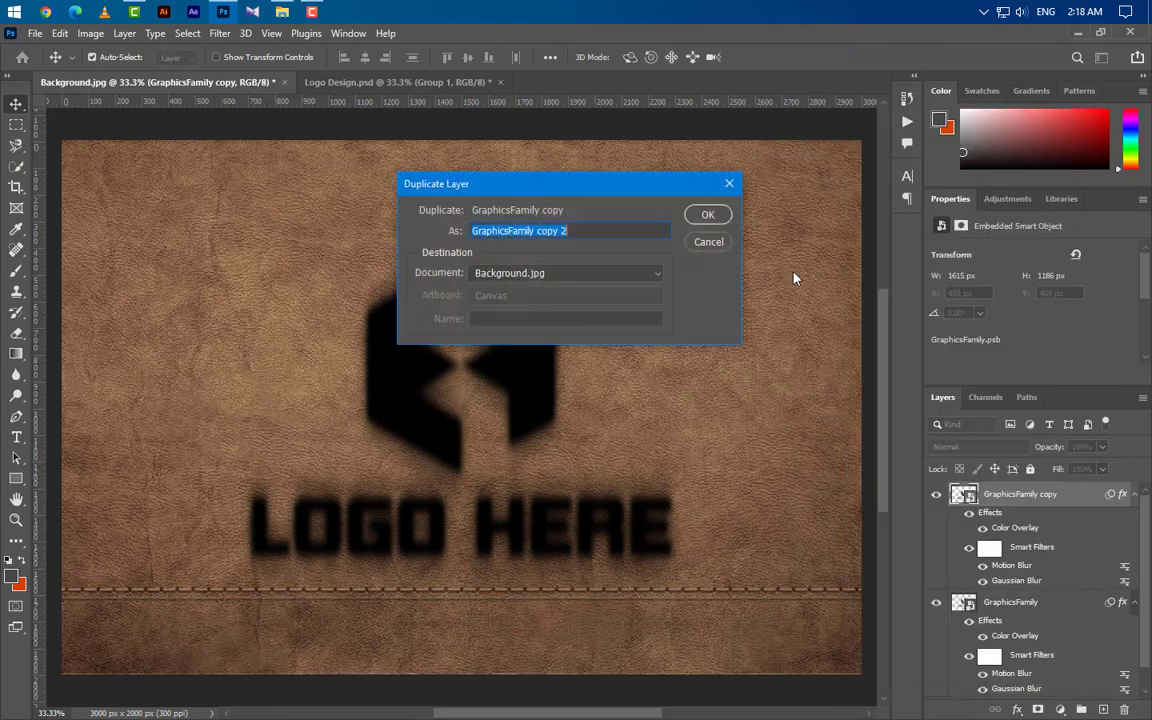
pyautogui.click(697, 213)
pyautogui.click(936, 495)
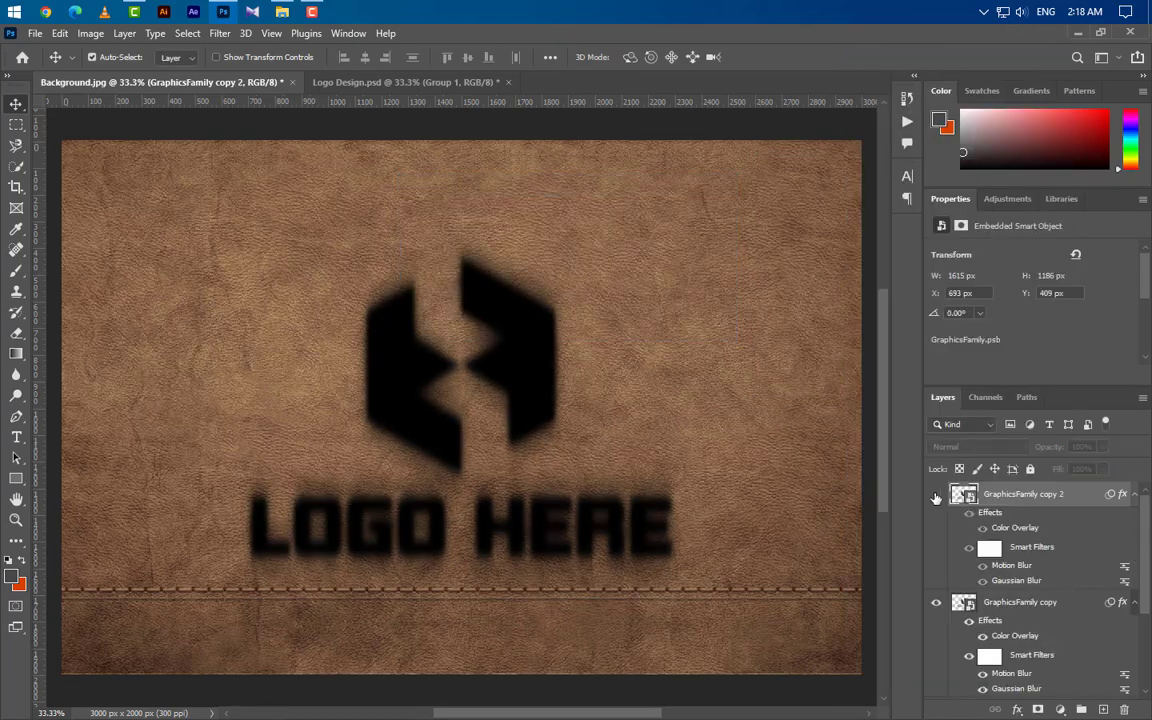
# - Group the GraphicsFamily copy and GraphicsFamily layers and set the group's opacity to 35%
pyautogui.click(1136, 497)
pyautogui.click(1020, 519)
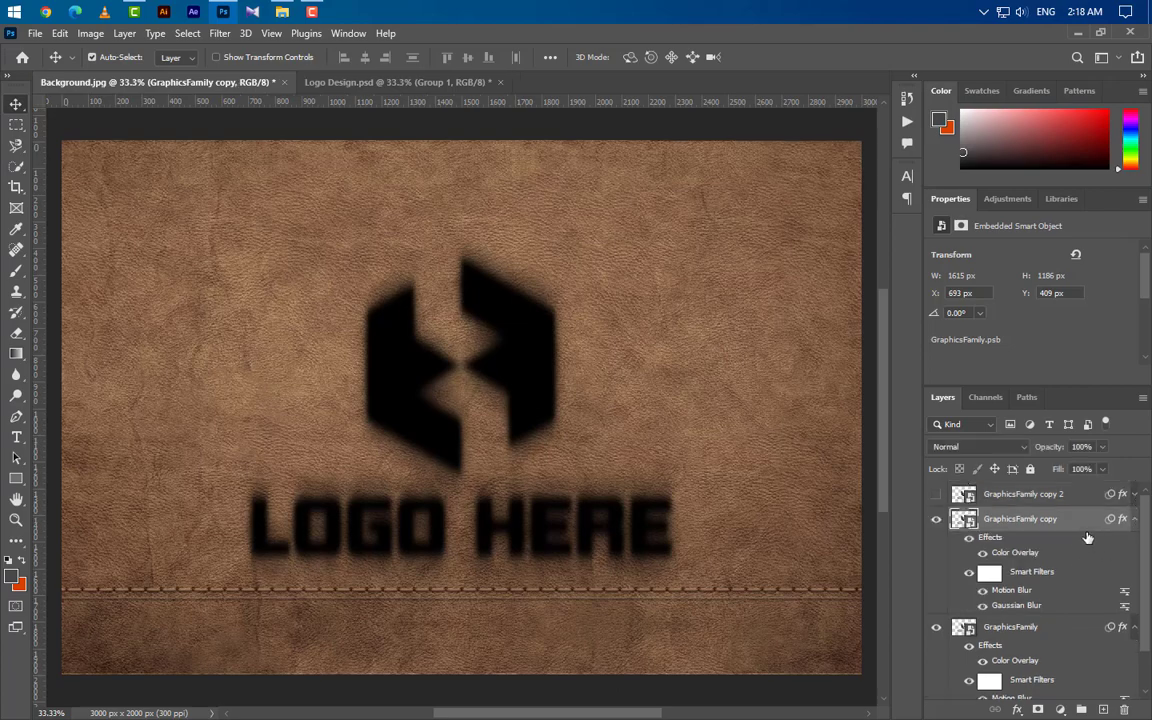
pyautogui.click(1133, 519)
pyautogui.click(1136, 545)
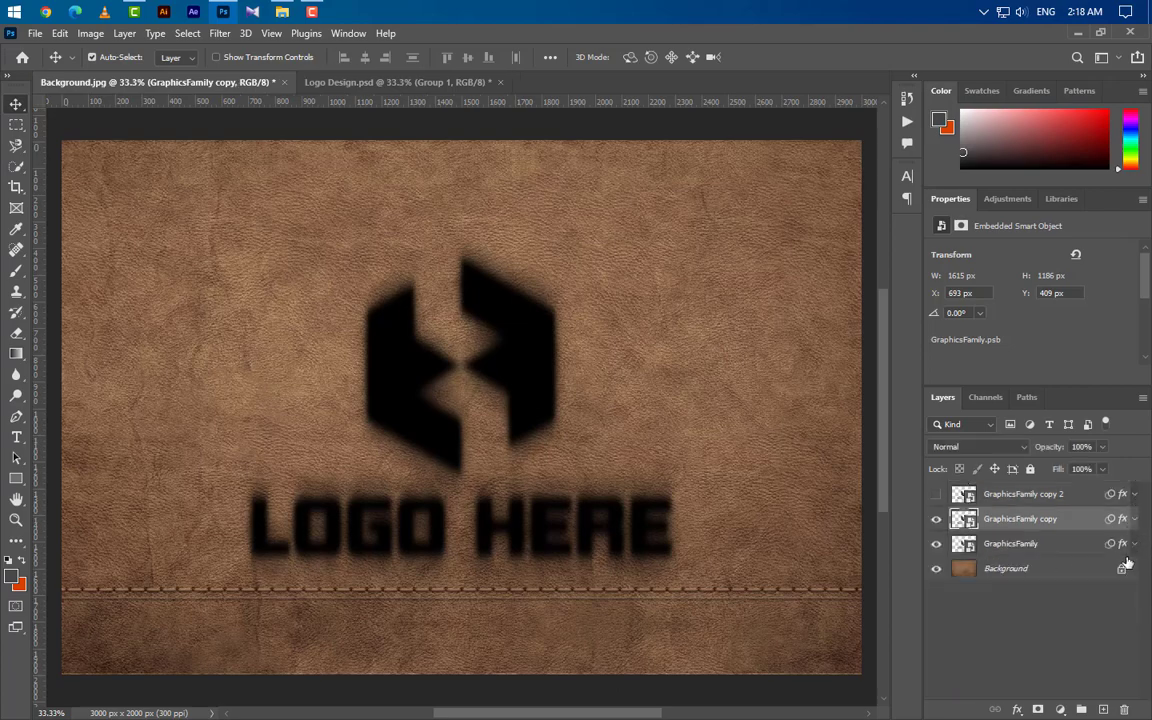
pyautogui.keyDown('shift'); pyautogui.click(1068, 551); pyautogui.keyUp('shift')
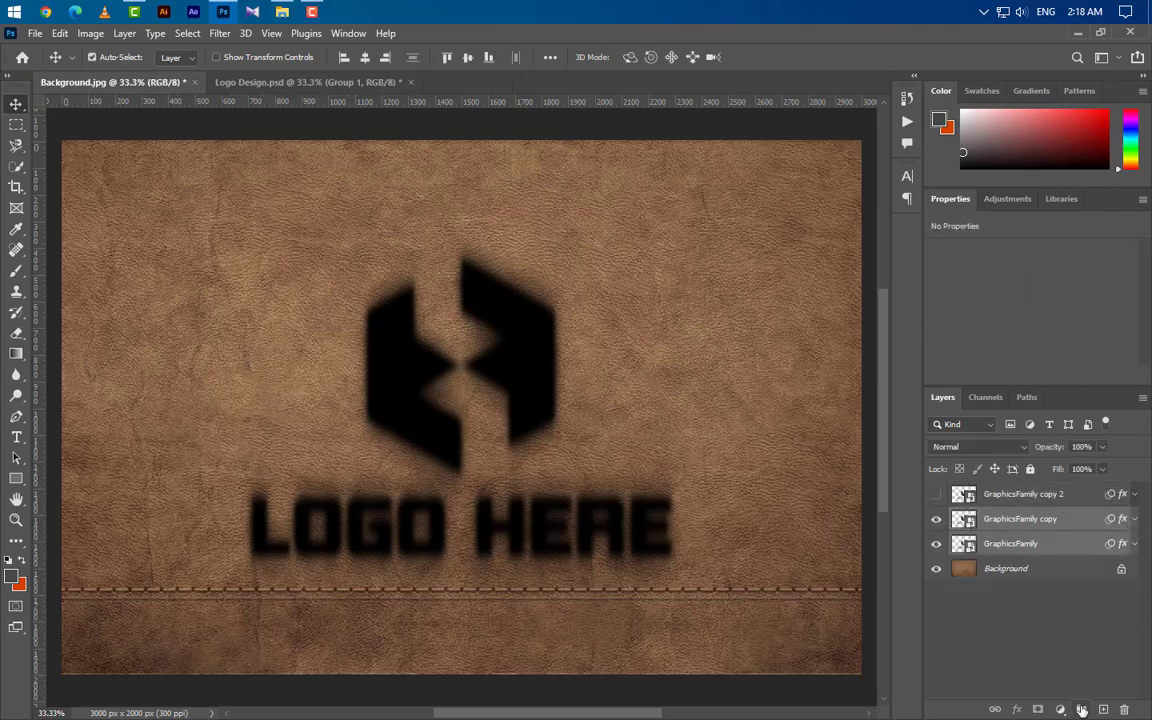
pyautogui.click(1081, 709)
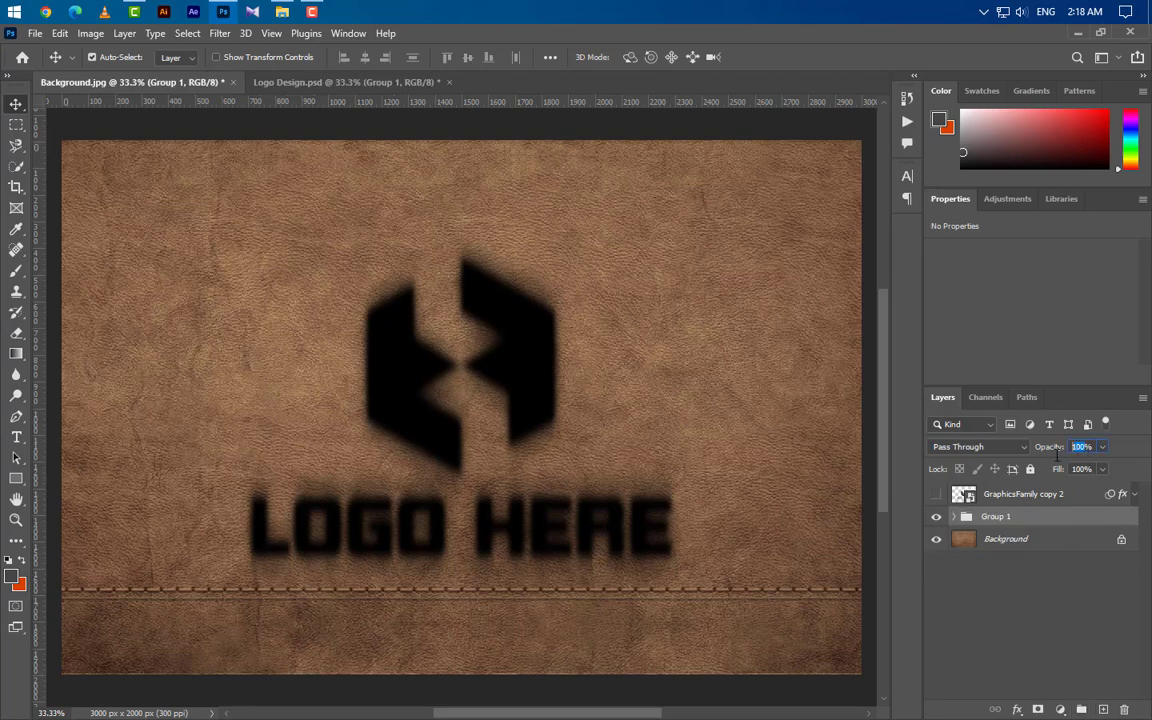
pyautogui.write('35')
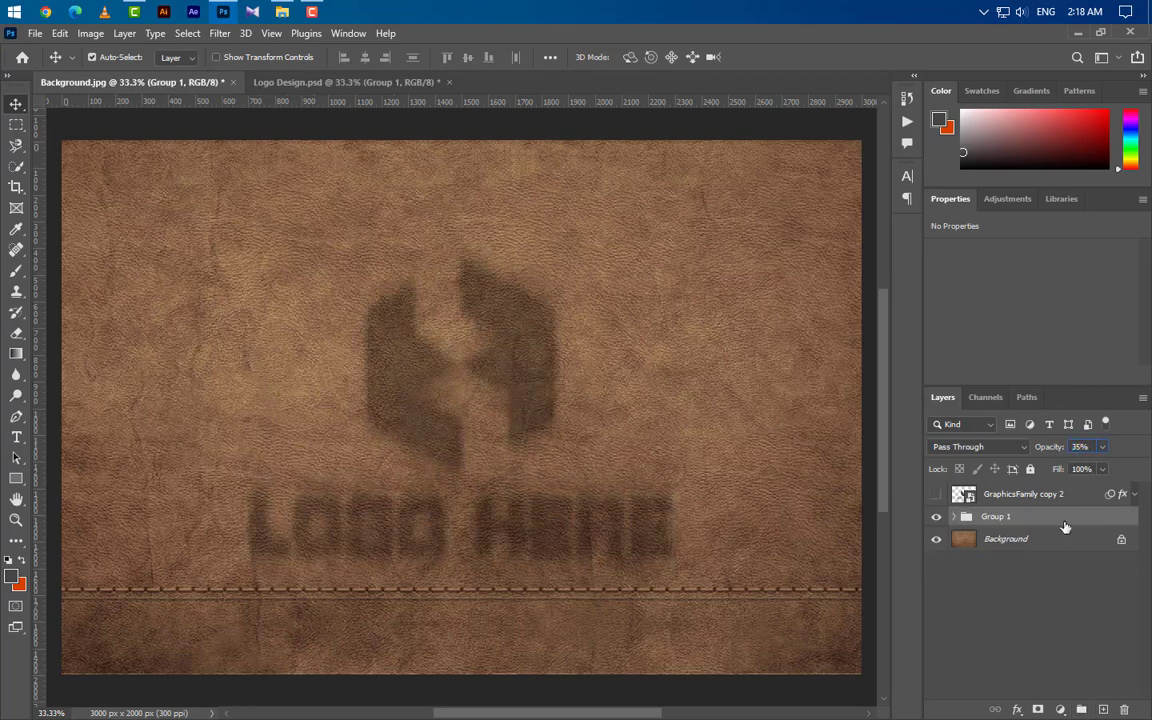
# - Show the GraphicsFamily copy 2 layer again and clear its layer style
pyautogui.click(1071, 503)
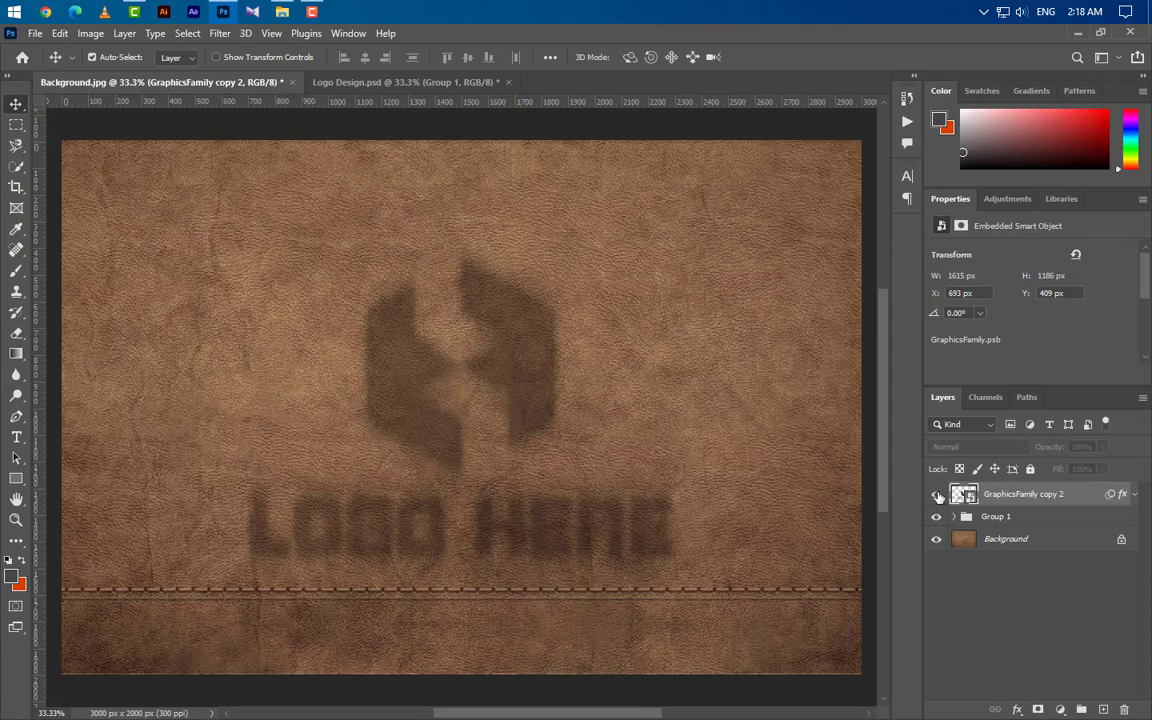
pyautogui.click(937, 495)
pyautogui.rightClick(1098, 496)
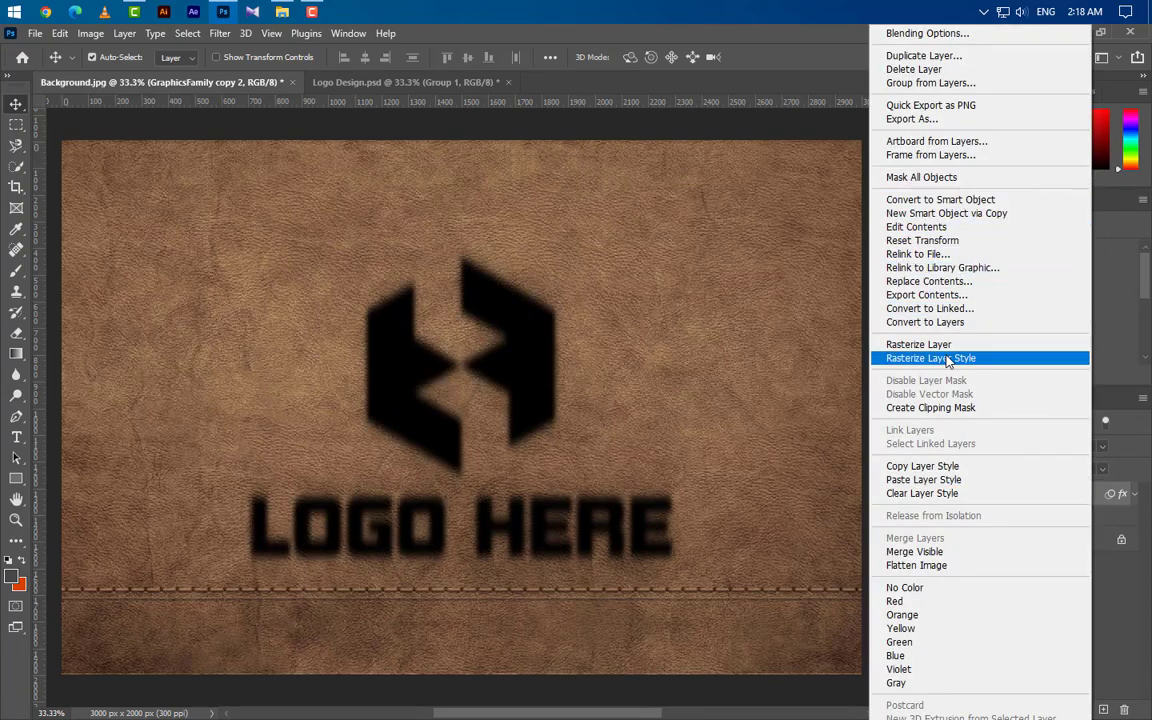
pyautogui.click(921, 494)
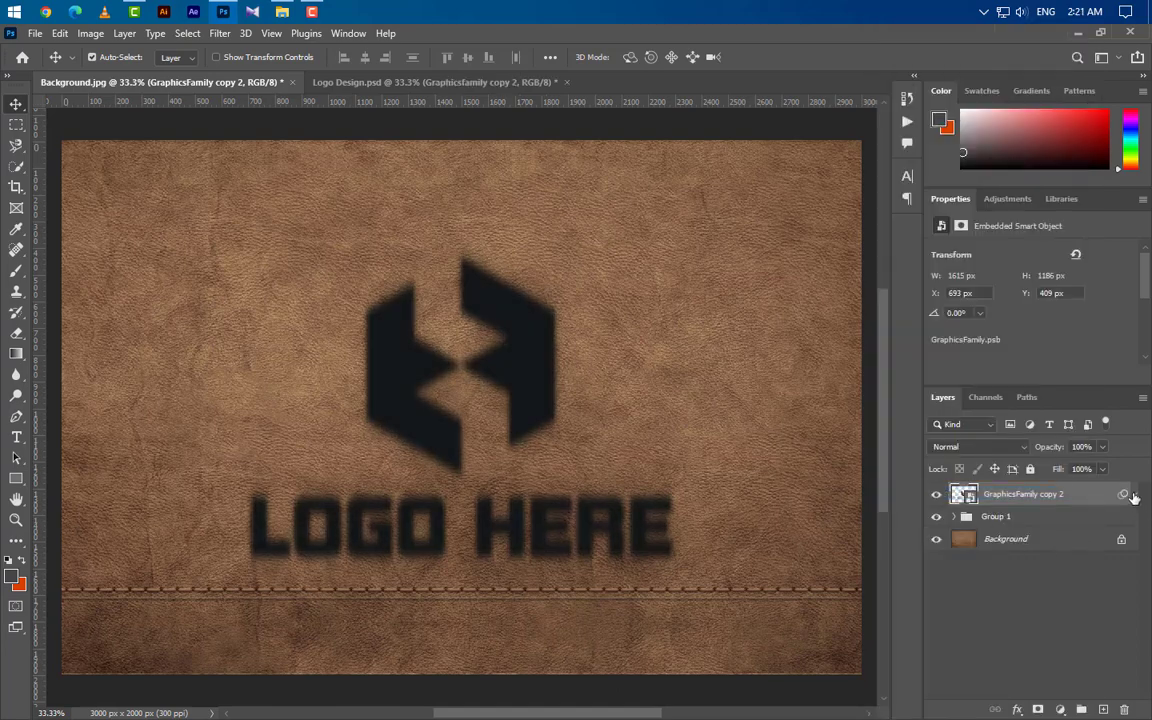
# - Set the Motion Blur on GraphicsFamily copy 2 to a -25° angle and a 10-pixel distance
pyautogui.click(1133, 495)
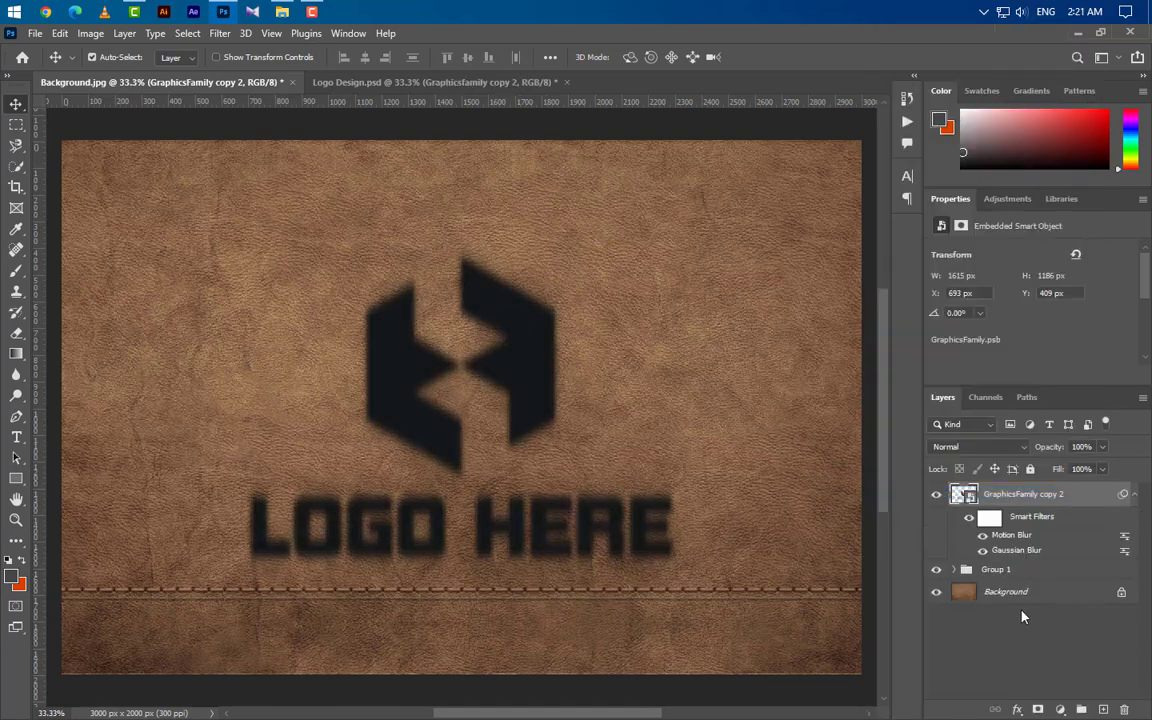
pyautogui.doubleClick(1010, 536)
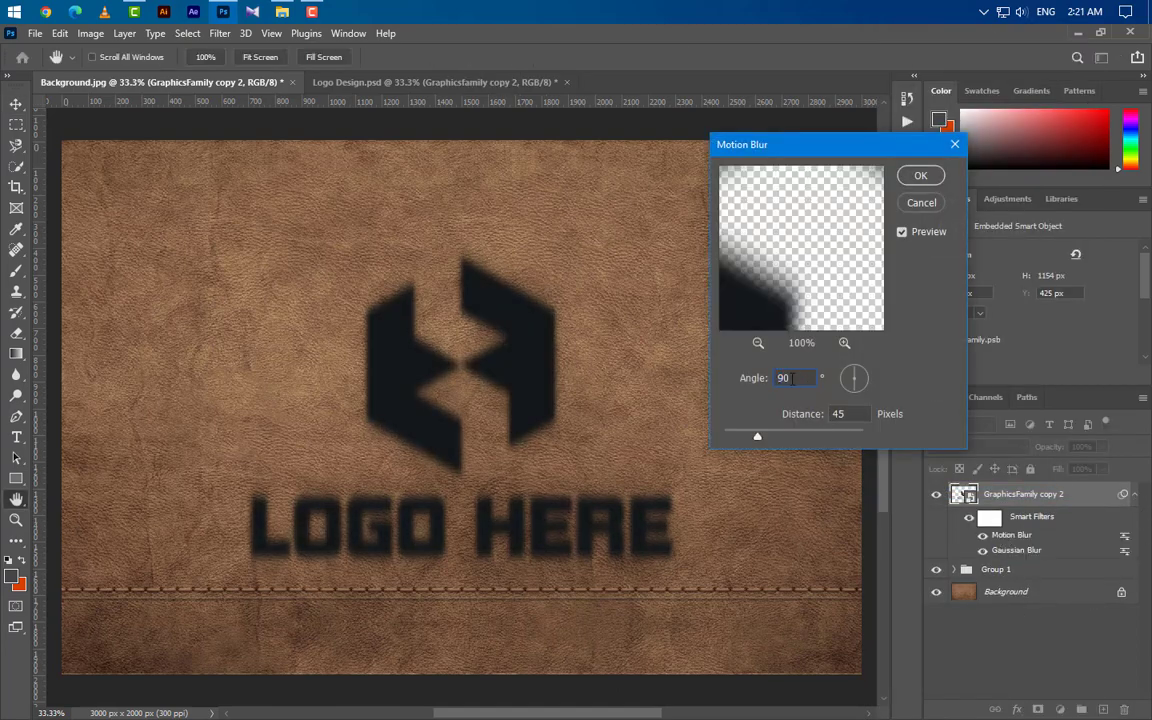
pyautogui.write('-25')
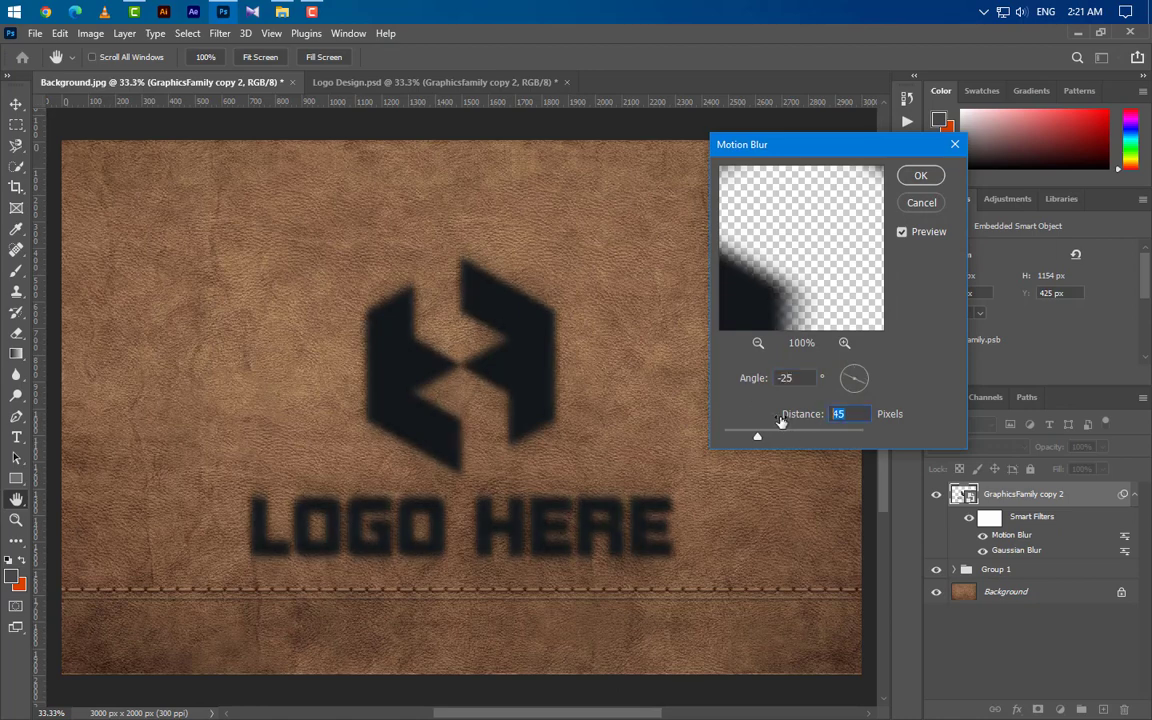
pyautogui.moveTo(781, 420); pyautogui.dragTo(750, 419)
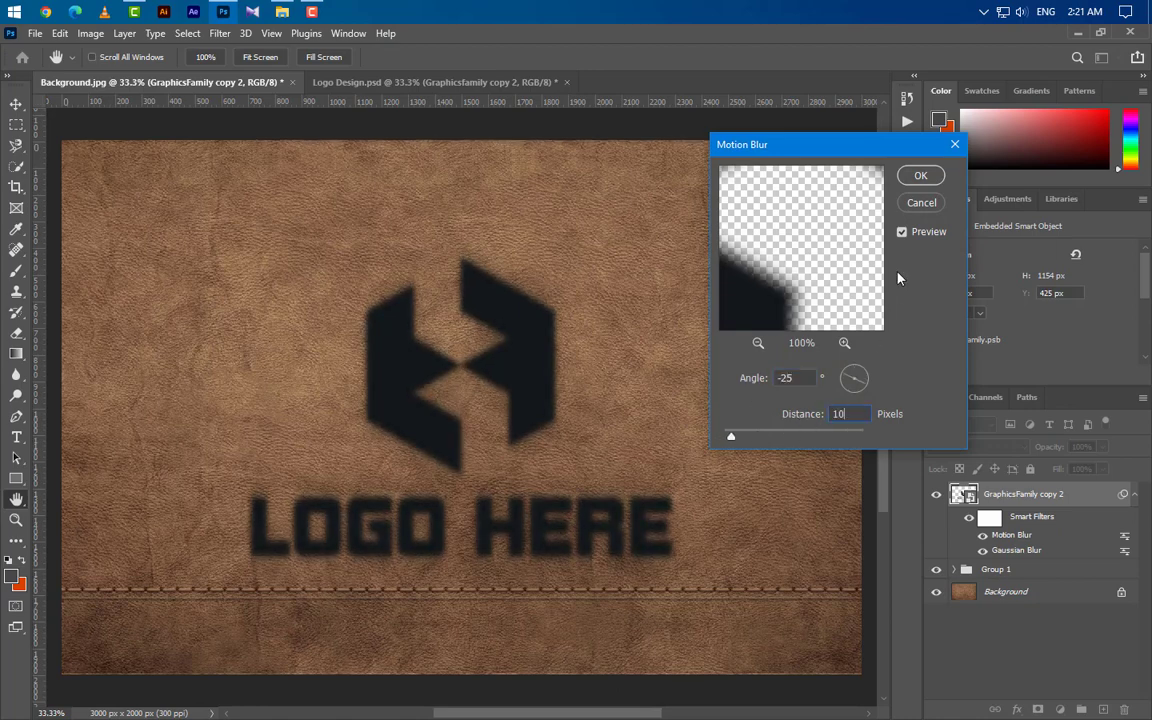
pyautogui.click(920, 175)
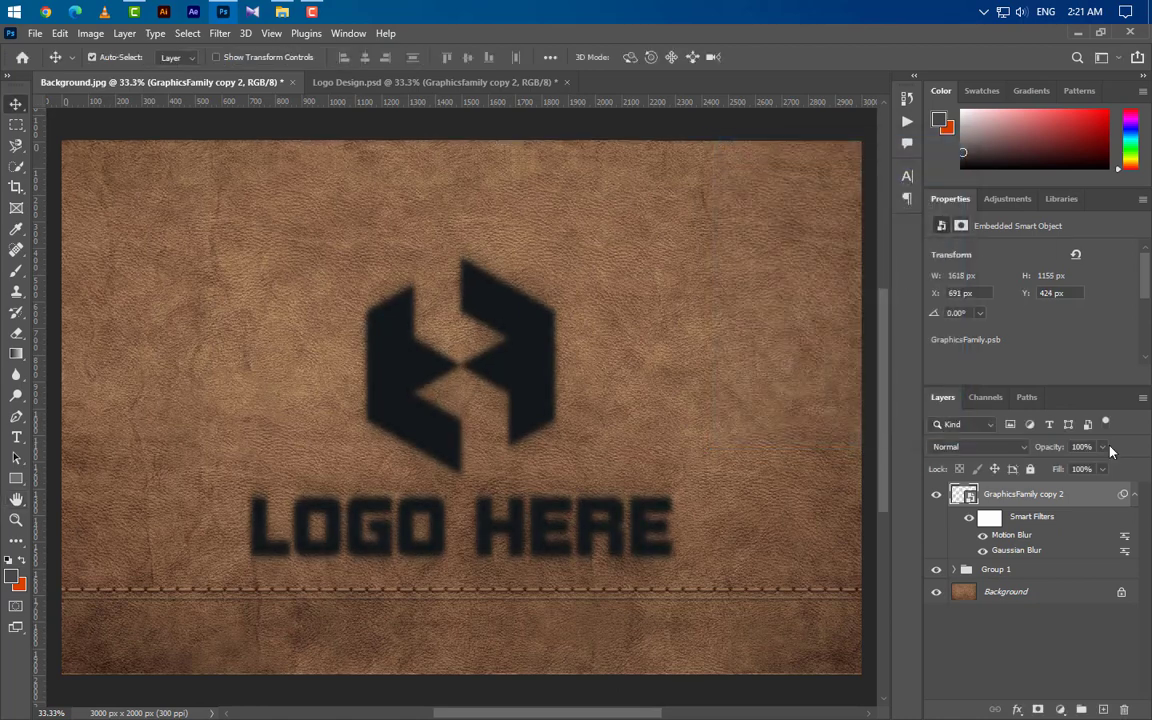
# - Set the Gaussian Blur radius on GraphicsFamily copy 2 to 1 pixel and collapse its smart filters
pyautogui.doubleClick(1018, 551)
pyautogui.click(590, 305)
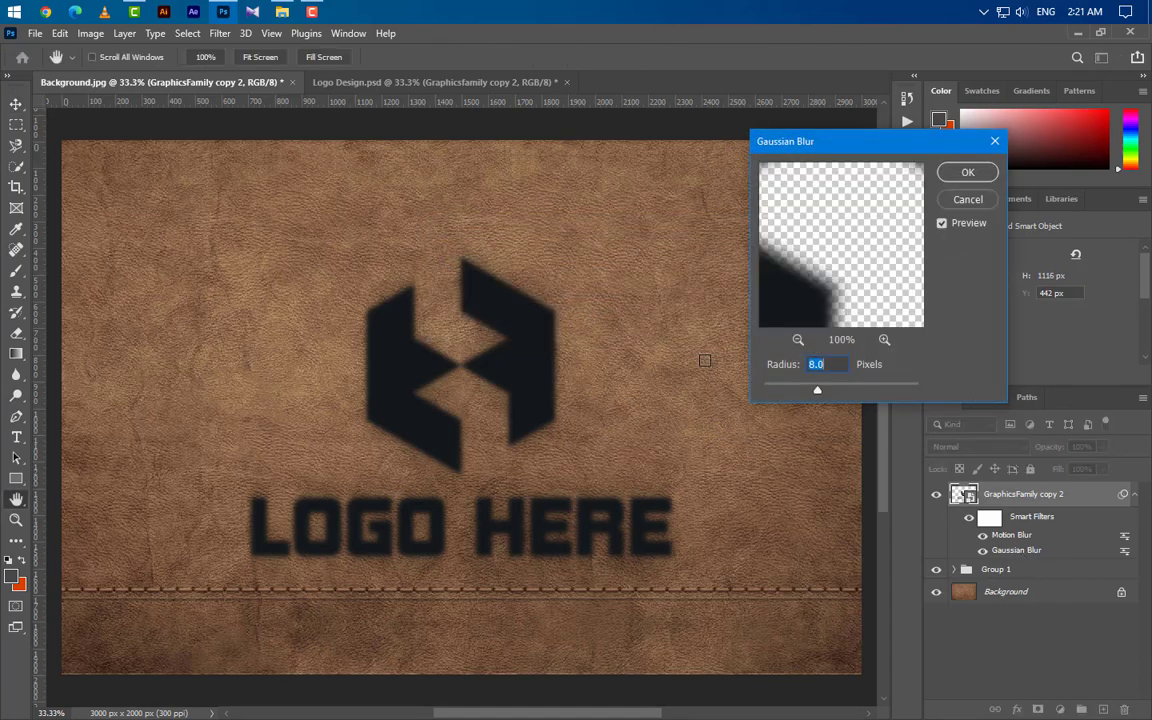
pyautogui.write('1')
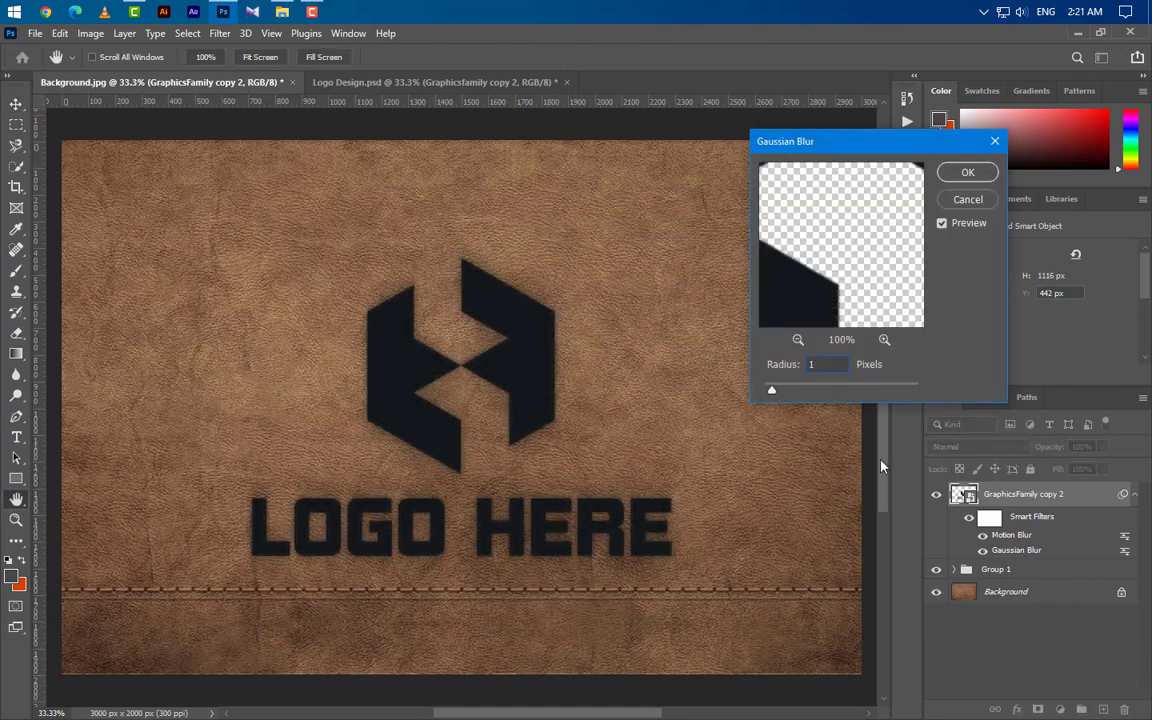
pyautogui.click(966, 173)
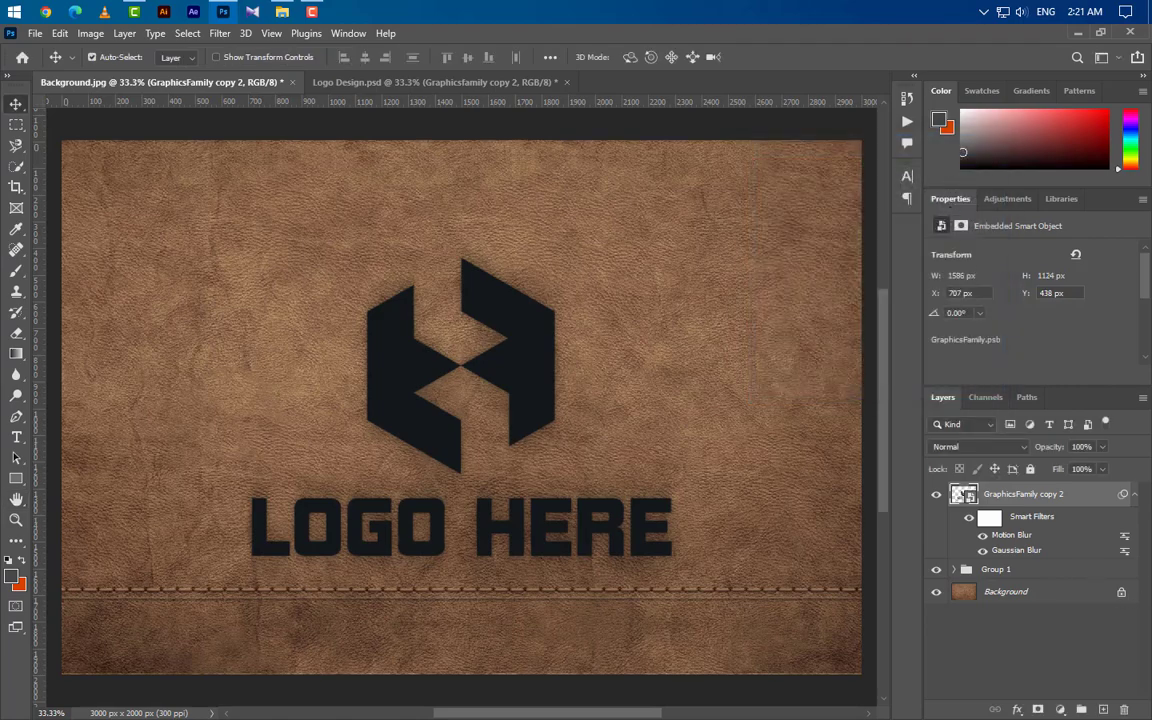
pyautogui.click(1133, 495)
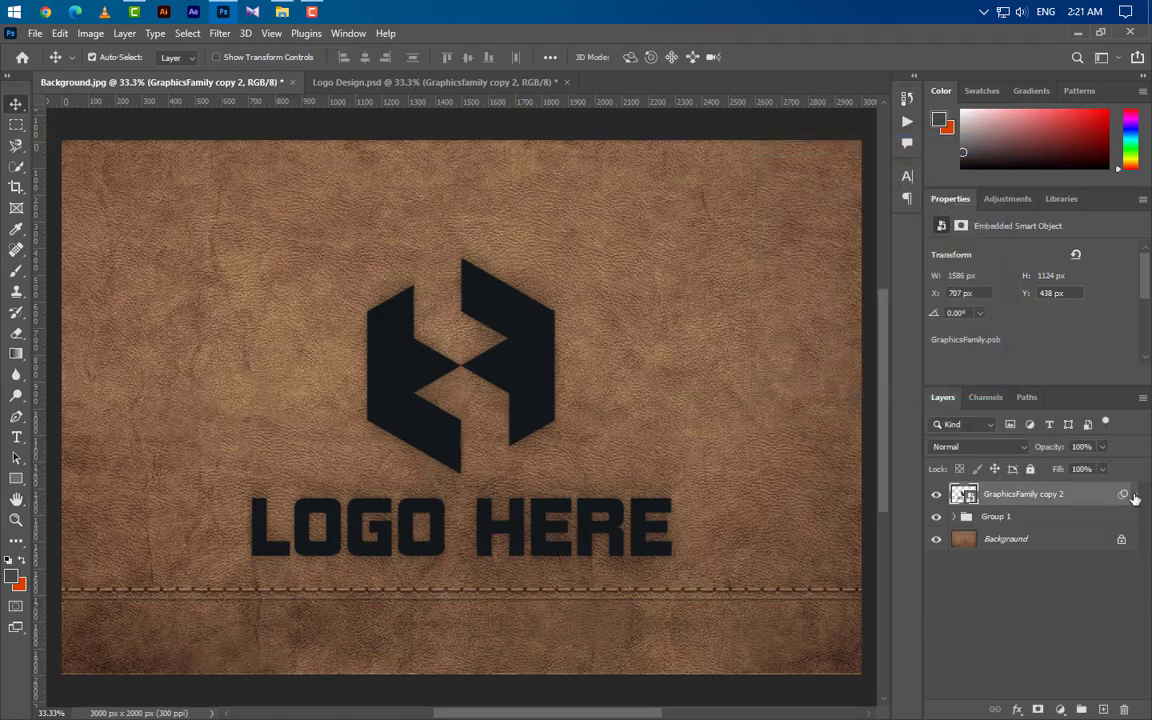
pyautogui.scroll(13, 415, 348)
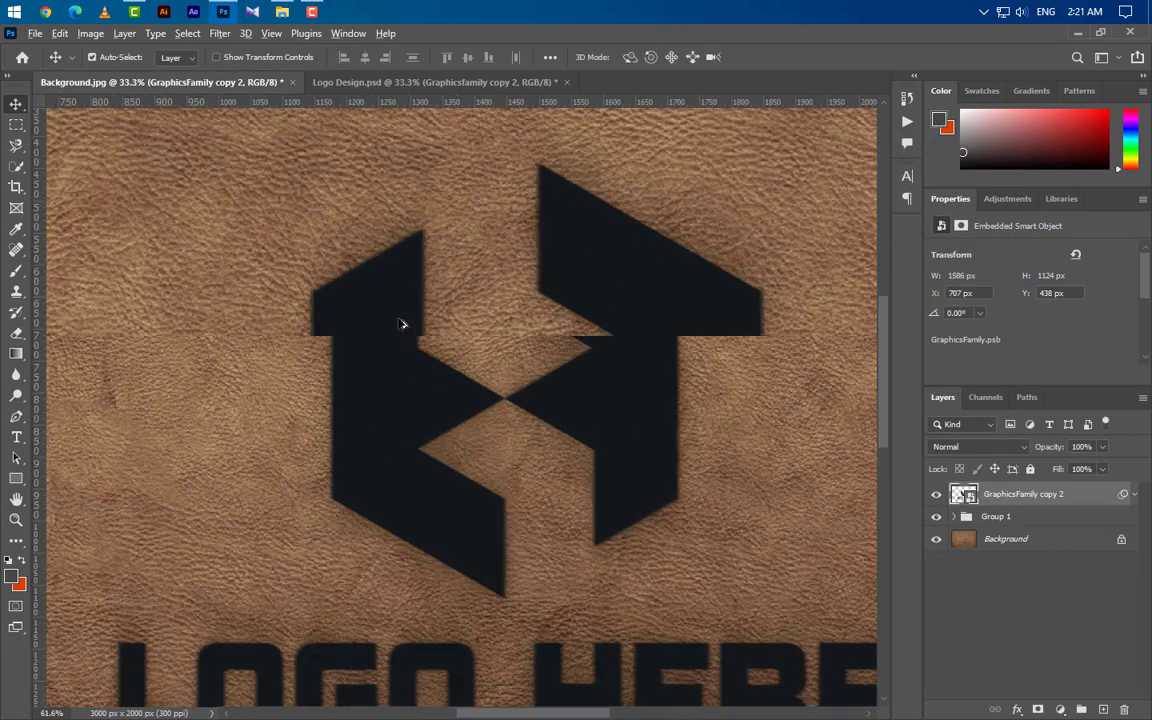
# - Stack eighteen successive duplicates of the GraphicsFamily copy 2 layer, nudging each new copy 1 pixel right and 1 pixel down
pyautogui.scroll(5, 360, 224)
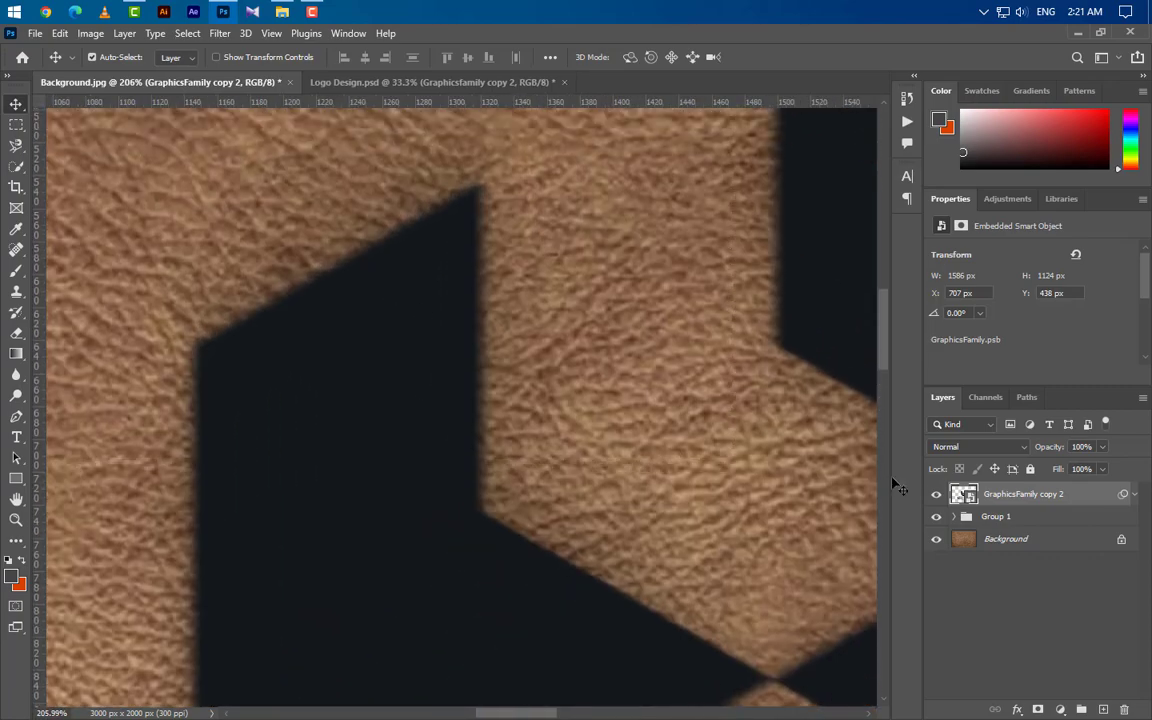
pyautogui.moveTo(1095, 511); pyautogui.dragTo(1102, 705)
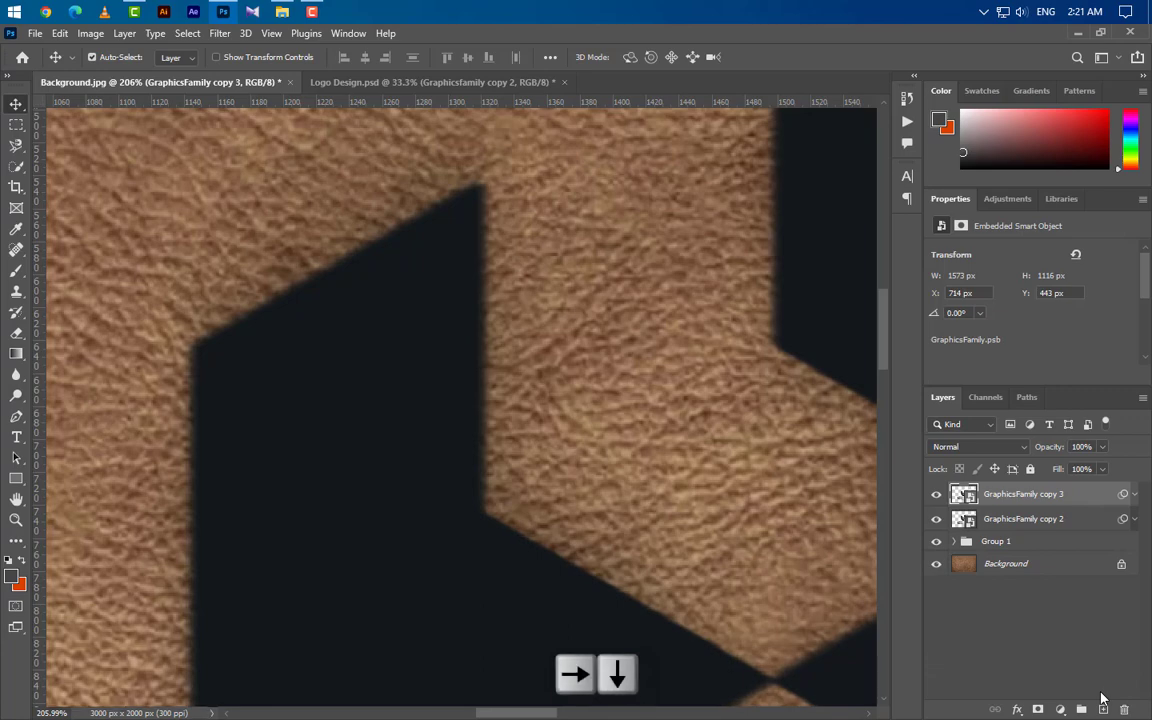
pyautogui.moveTo(1102, 501); pyautogui.dragTo(1103, 709)
pyautogui.press('Right')
pyautogui.press('Down')
pyautogui.moveTo(1100, 500); pyautogui.dragTo(1103, 709)
pyautogui.press('Right')
pyautogui.press('Down')
pyautogui.moveTo(1100, 496); pyautogui.dragTo(1103, 709)
pyautogui.moveTo(1099, 494); pyautogui.dragTo(1102, 709)
pyautogui.moveTo(1088, 494); pyautogui.dragTo(1102, 709)
pyautogui.press('Right')
pyautogui.press('Down')
pyautogui.moveTo(1088, 494); pyautogui.dragTo(1102, 709)
pyautogui.press('Right')
pyautogui.press('Down')
pyautogui.moveTo(988, 493); pyautogui.dragTo(1102, 709)
pyautogui.press('Right')
pyautogui.press('Down')
pyautogui.moveTo(1088, 494); pyautogui.dragTo(1102, 709)
pyautogui.press('Right')
pyautogui.press('Down')
pyautogui.moveTo(988, 494); pyautogui.dragTo(1104, 709)
pyautogui.press('Right')
pyautogui.press('Down')
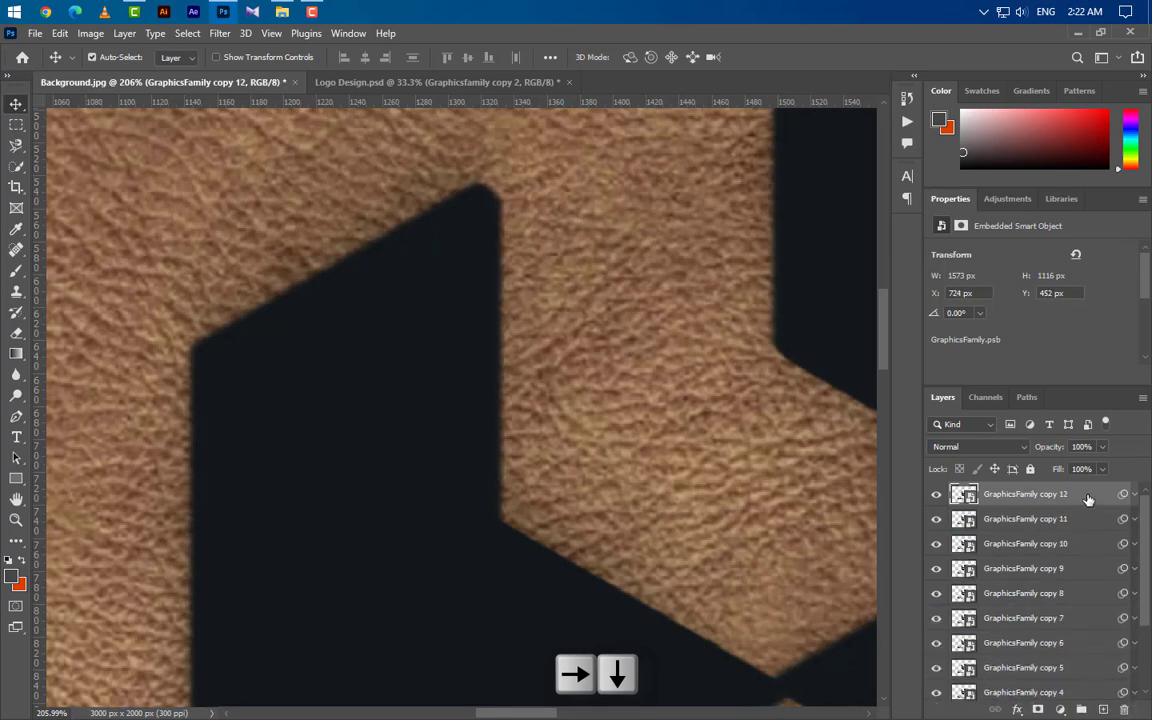
pyautogui.moveTo(988, 494); pyautogui.dragTo(1104, 709)
pyautogui.press('Right')
pyautogui.press('Down')
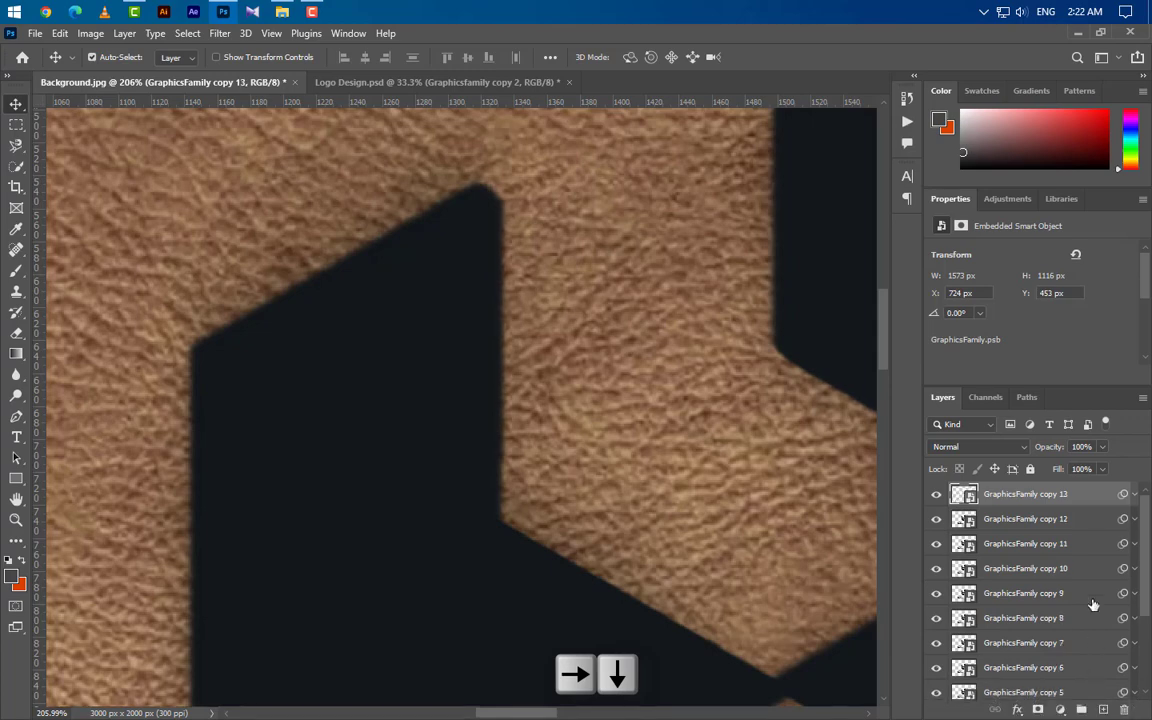
pyautogui.moveTo(1093, 497); pyautogui.dragTo(1104, 709)
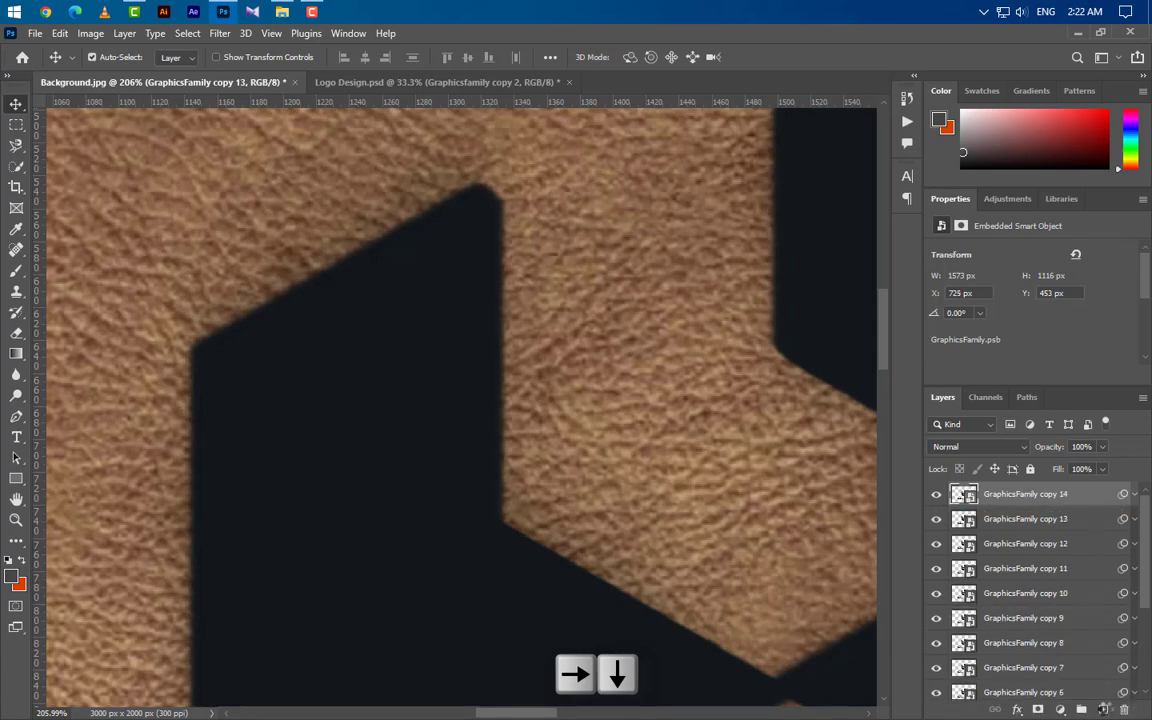
pyautogui.press('Down')
pyautogui.moveTo(1094, 496); pyautogui.dragTo(1104, 709)
pyautogui.press('Down')
pyautogui.press('Right')
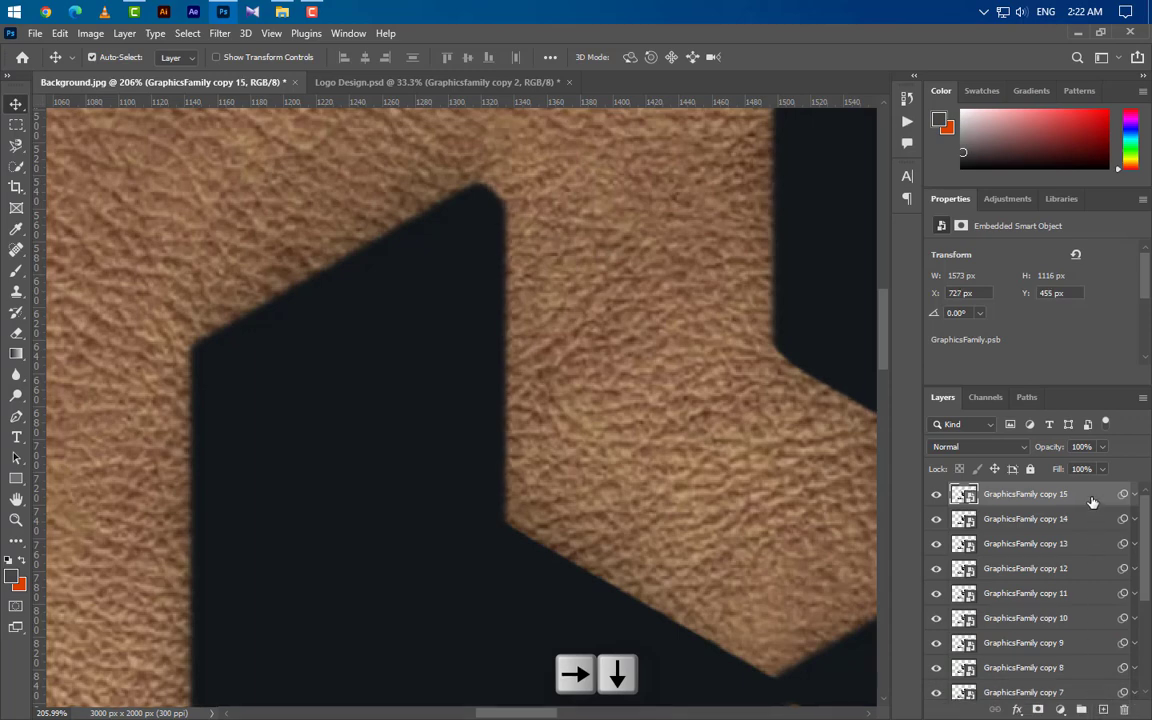
pyautogui.moveTo(1092, 502); pyautogui.dragTo(1104, 709)
pyautogui.press('Down')
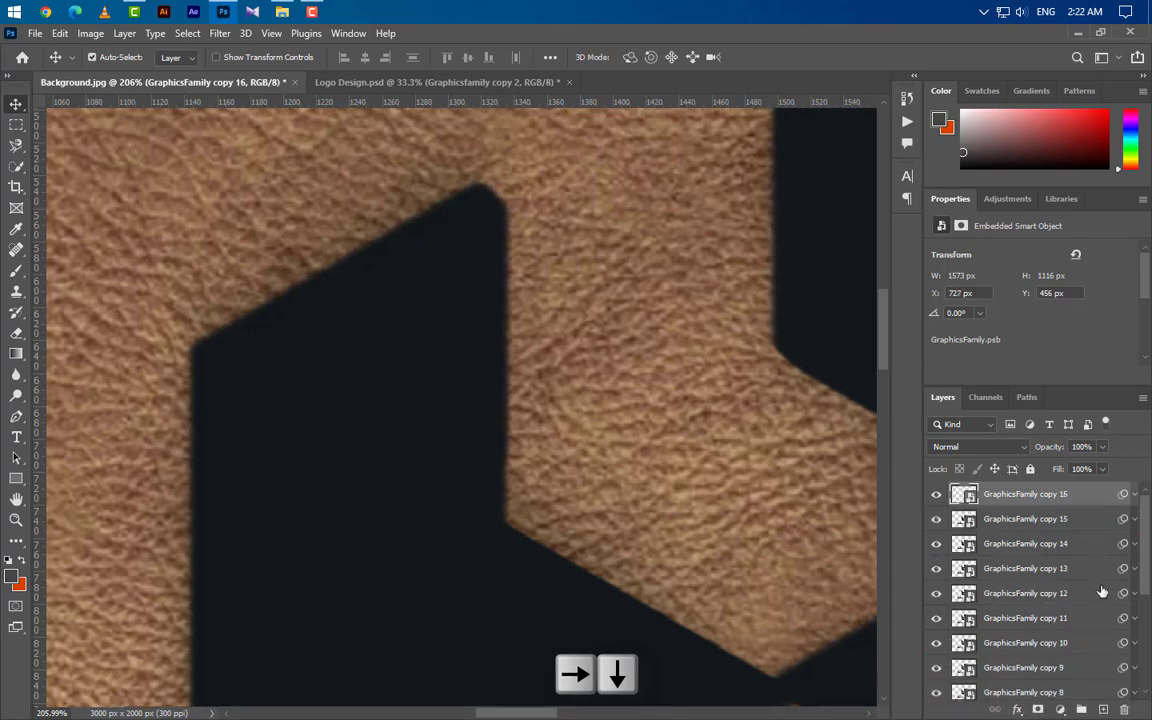
pyautogui.moveTo(1093, 506); pyautogui.dragTo(1104, 709)
pyautogui.press('Right')
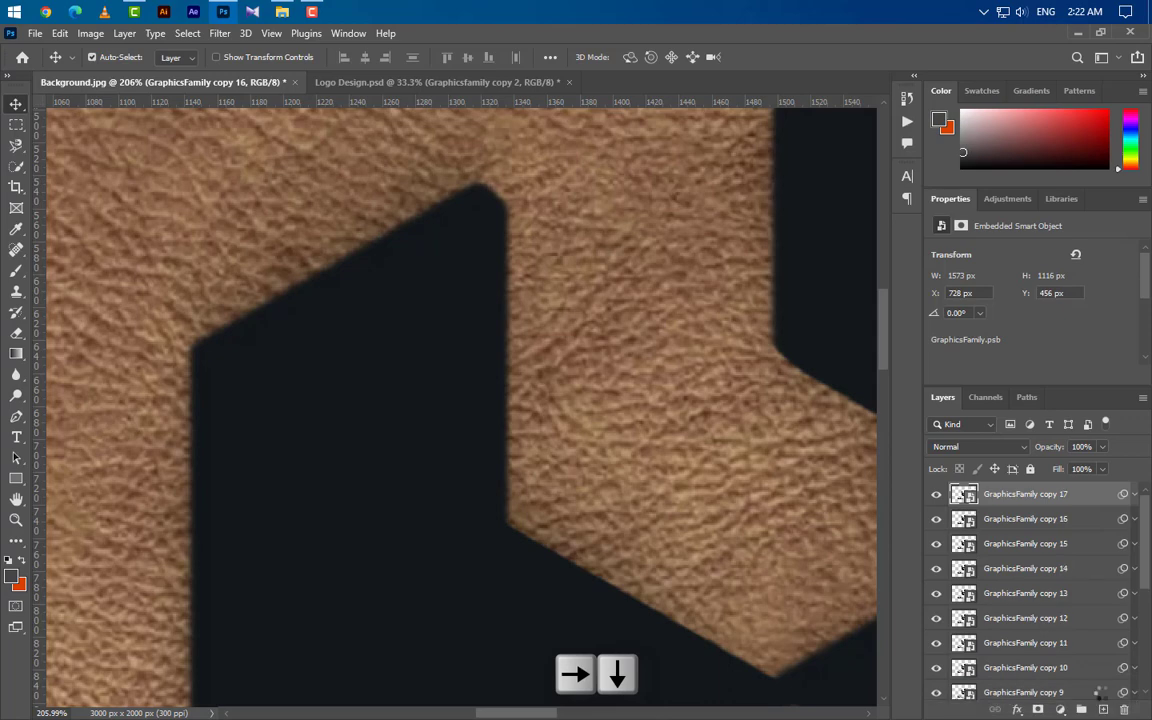
pyautogui.press('Right')
pyautogui.press('Down')
pyautogui.moveTo(985, 494); pyautogui.dragTo(1104, 709)
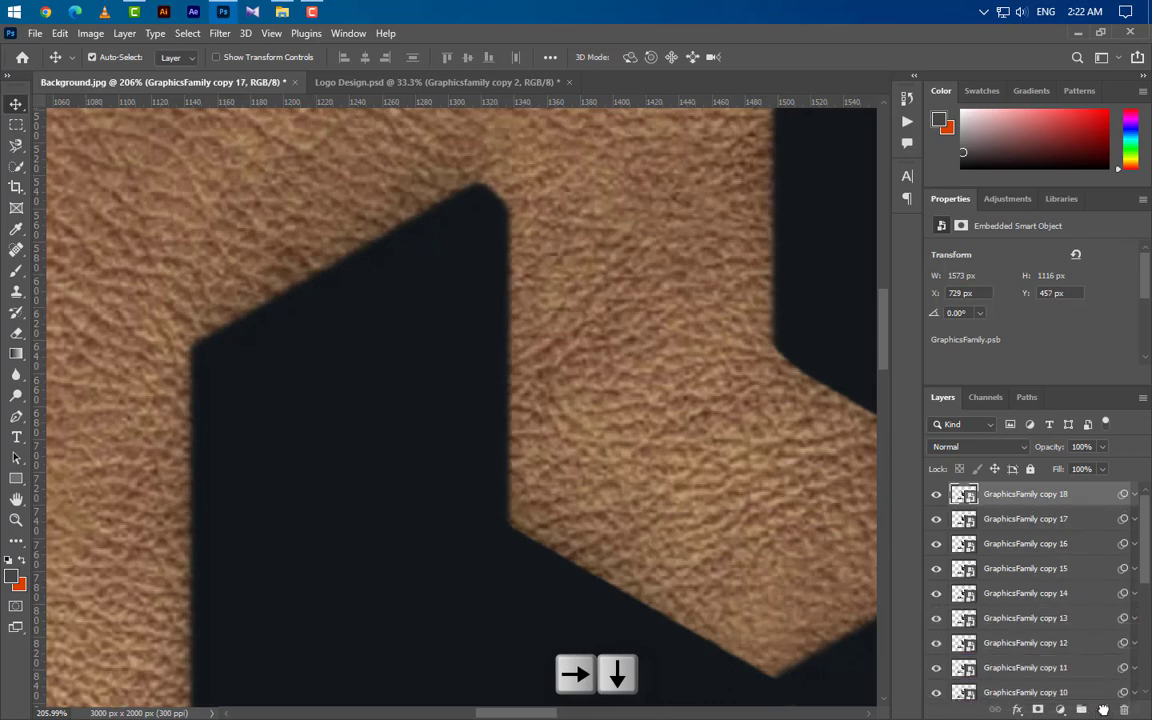
pyautogui.press('Right')
pyautogui.press('Down')
pyautogui.moveTo(1093, 527); pyautogui.dragTo(1104, 709)
pyautogui.press('Right')
pyautogui.press('Down')
pyautogui.moveTo(1093, 500); pyautogui.dragTo(1105, 709)
pyautogui.press('Right')
pyautogui.press('Down')
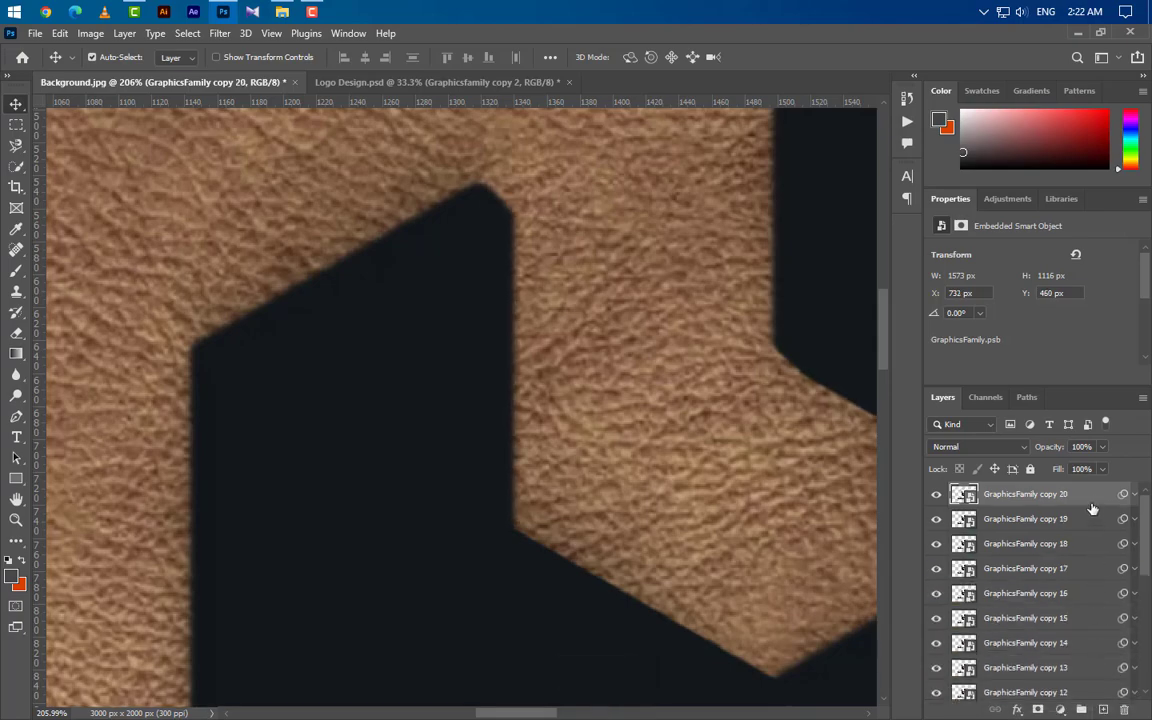
# - Duplicate the original GraphicsFamily copy 2 layer once more, move the duplicate to the top of the layer stack and hide it
pyautogui.scroll(-10, 405, 284)
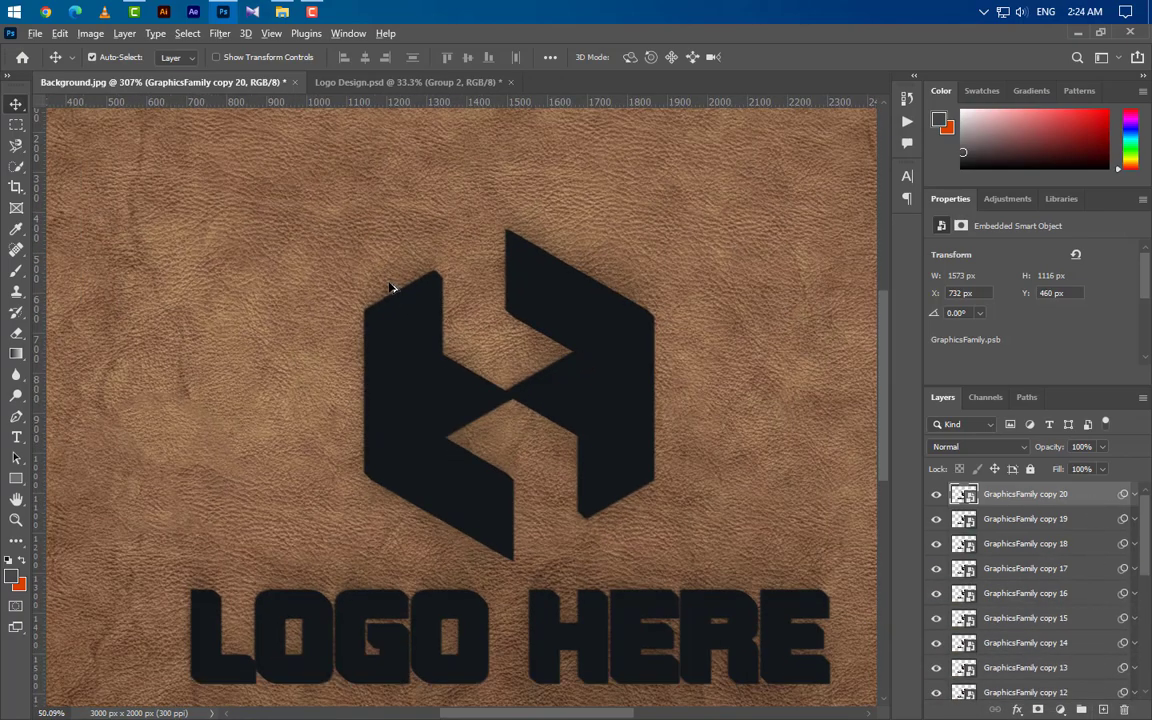
pyautogui.scroll(-2, 391, 287)
pyautogui.scroll(-5, 1070, 568)
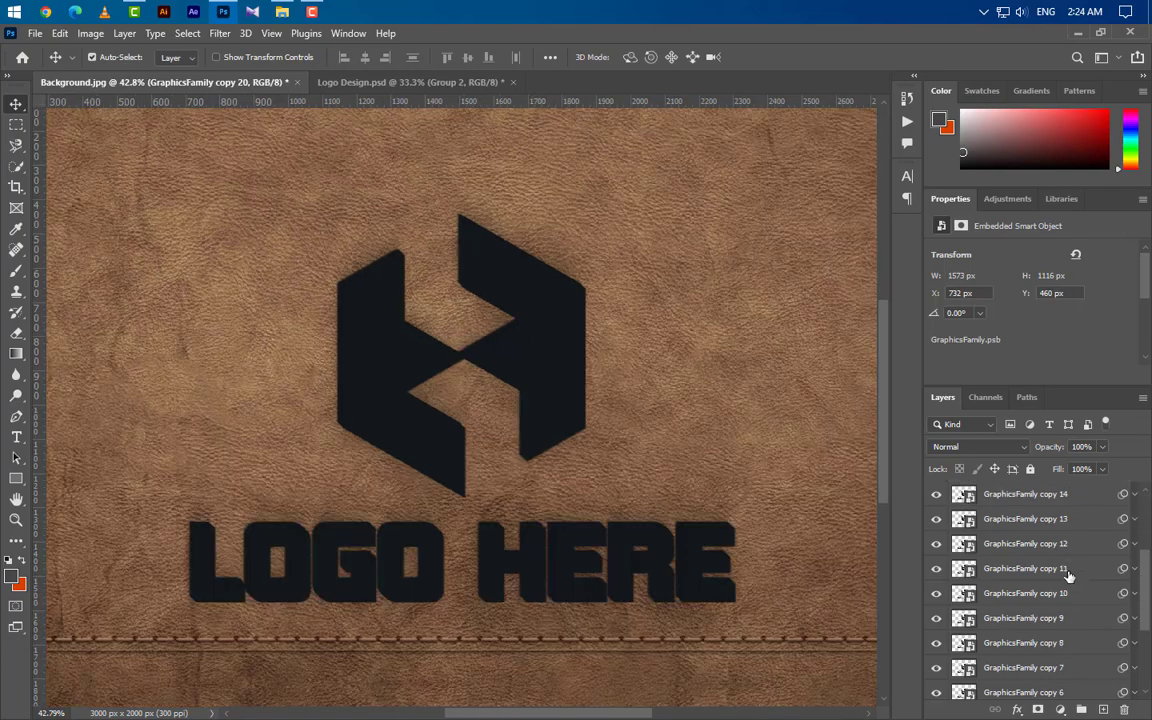
pyautogui.click(1060, 645)
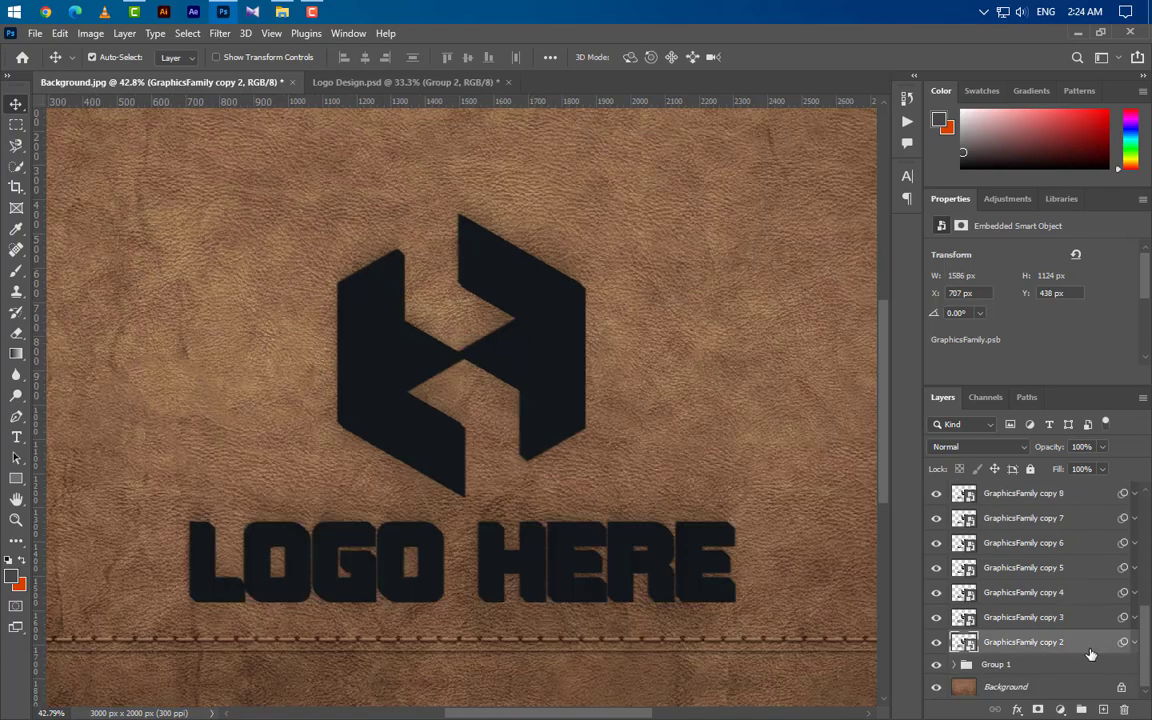
pyautogui.rightClick(1000, 645)
pyautogui.click(950, 57)
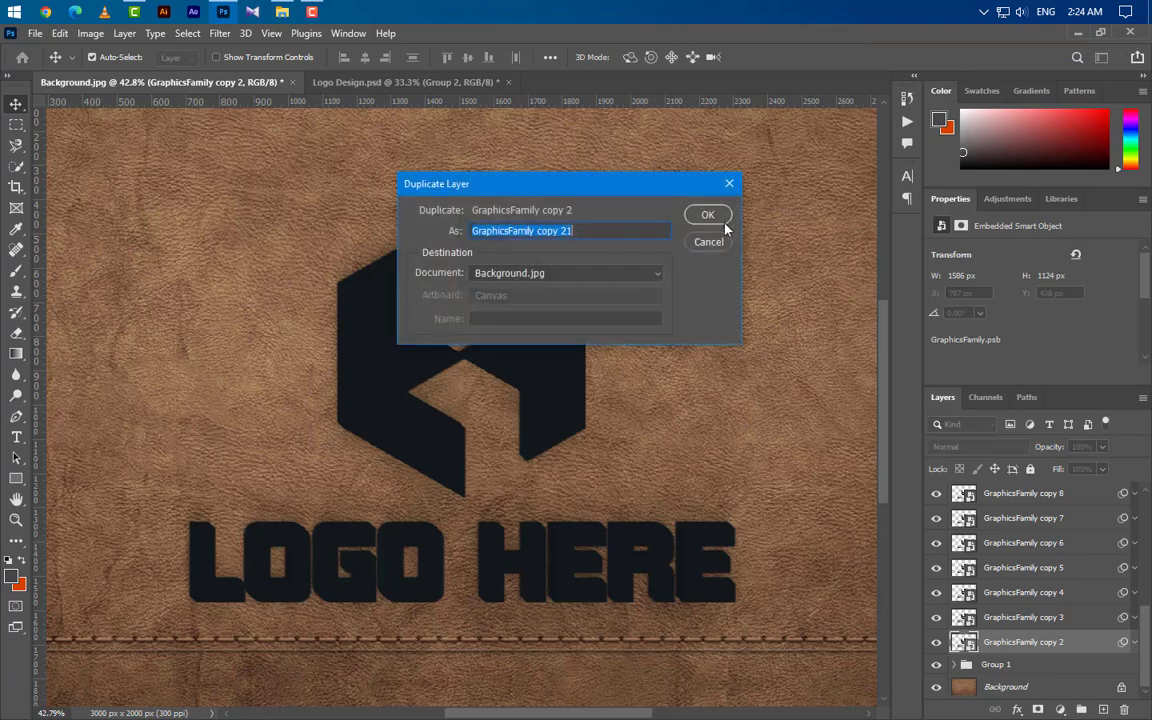
pyautogui.click(708, 216)
pyautogui.moveTo(1081, 643); pyautogui.dragTo(1068, 494)
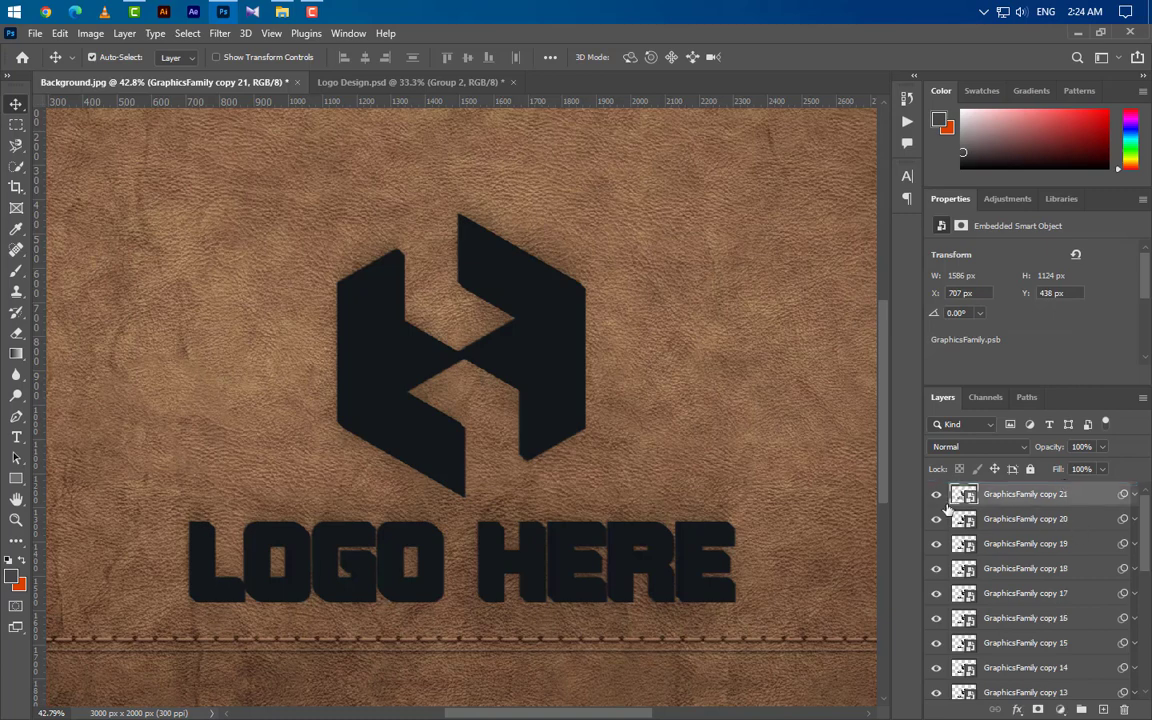
pyautogui.click(936, 494)
# - Group the layers GraphicsFamily copy 2 through GraphicsFamily copy 20 and set the group's opacity to 35%
pyautogui.click(1077, 524)
pyautogui.keyDown('ctrl'); pyautogui.click(1083, 548); pyautogui.keyUp('ctrl')
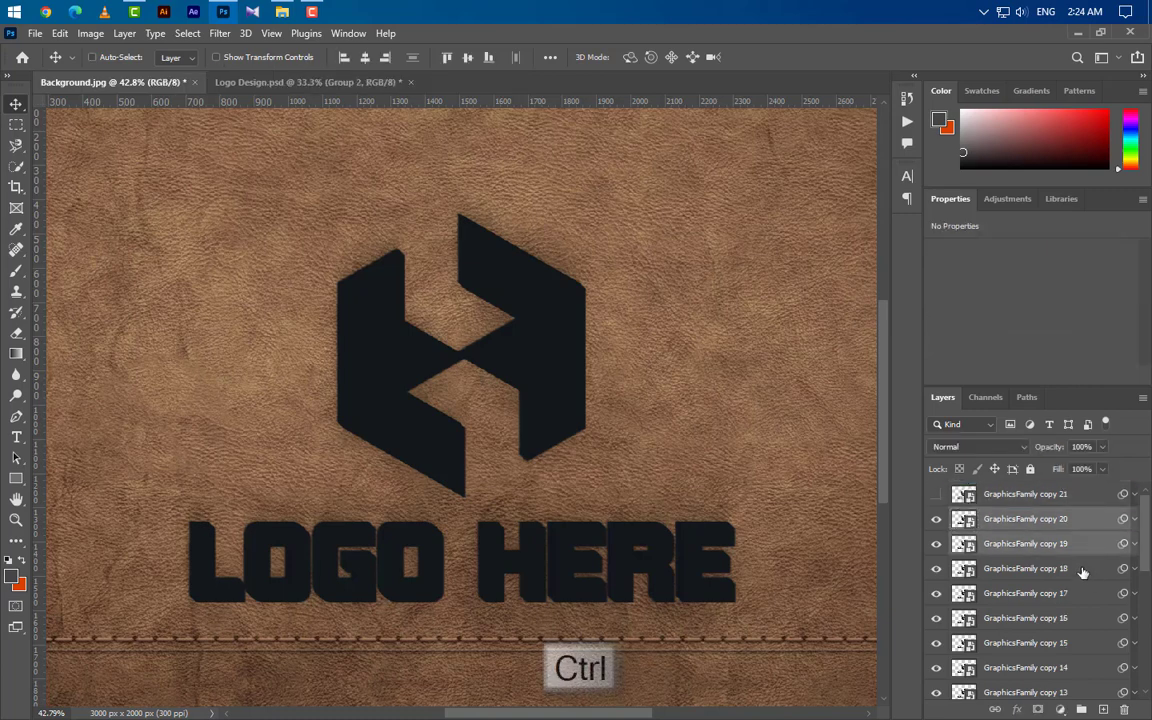
pyautogui.keyDown('ctrl'); pyautogui.click(1083, 572); pyautogui.keyUp('ctrl')
pyautogui.keyDown('ctrl'); pyautogui.click(1083, 595); pyautogui.keyUp('ctrl')
pyautogui.keyDown('ctrl'); pyautogui.click(1080, 621); pyautogui.keyUp('ctrl')
pyautogui.keyDown('ctrl'); pyautogui.click(1085, 647); pyautogui.keyUp('ctrl')
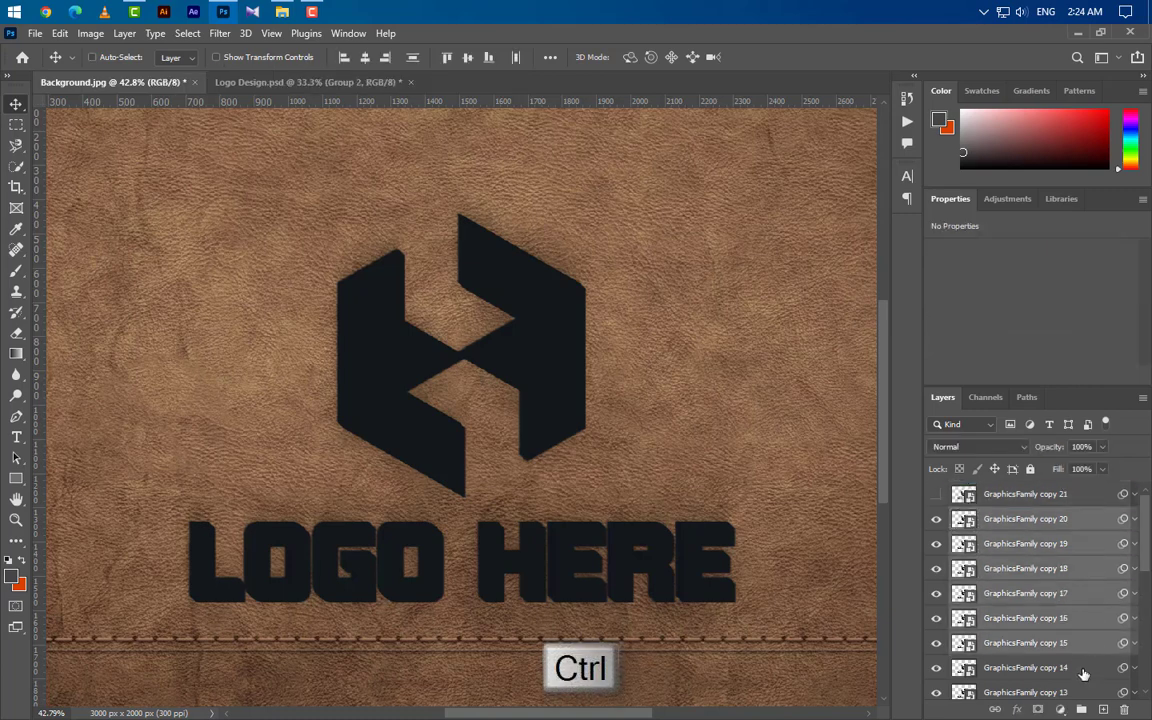
pyautogui.keyDown('ctrl'); pyautogui.click(1083, 672); pyautogui.keyUp('ctrl')
pyautogui.keyDown('ctrl'); pyautogui.click(1085, 692); pyautogui.keyUp('ctrl')
pyautogui.scroll(-2, 1090, 664)
pyautogui.scroll(-1, 1091, 661)
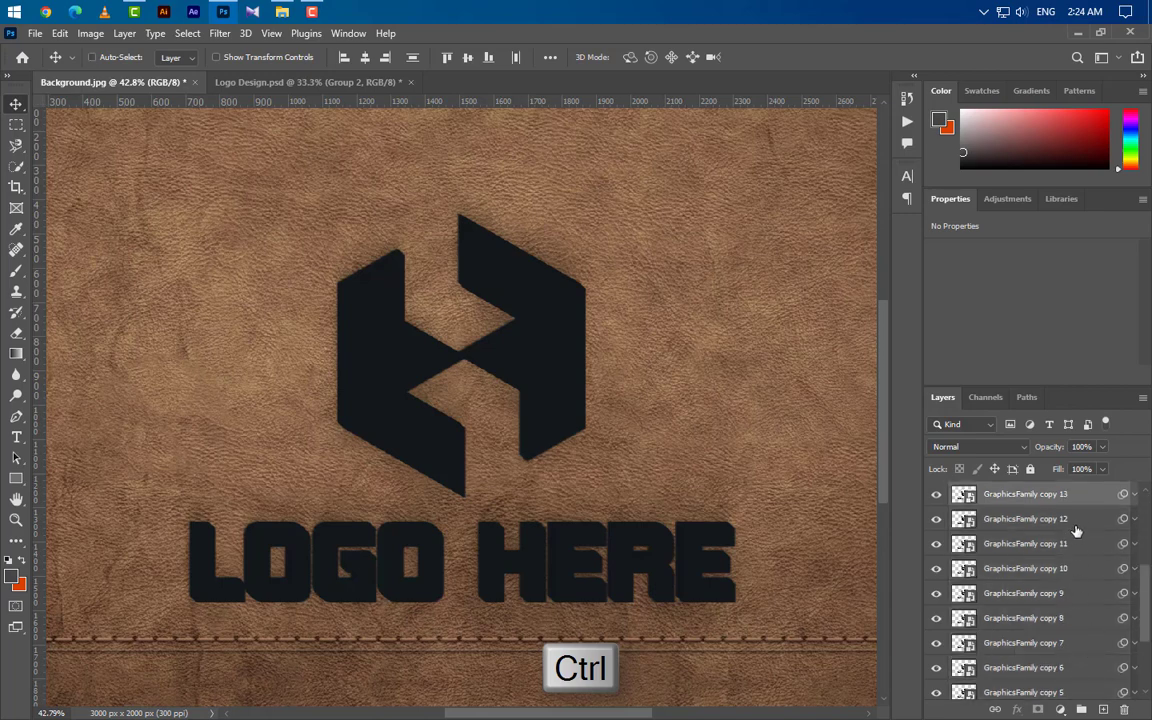
pyautogui.keyDown('ctrl'); pyautogui.click(1077, 521); pyautogui.keyUp('ctrl')
pyautogui.keyDown('ctrl'); pyautogui.click(1080, 546); pyautogui.keyUp('ctrl')
pyautogui.keyDown('ctrl'); pyautogui.click(1082, 570); pyautogui.keyUp('ctrl')
pyautogui.keyDown('ctrl'); pyautogui.click(1083, 595); pyautogui.keyUp('ctrl')
pyautogui.keyDown('ctrl'); pyautogui.click(1083, 620); pyautogui.keyUp('ctrl')
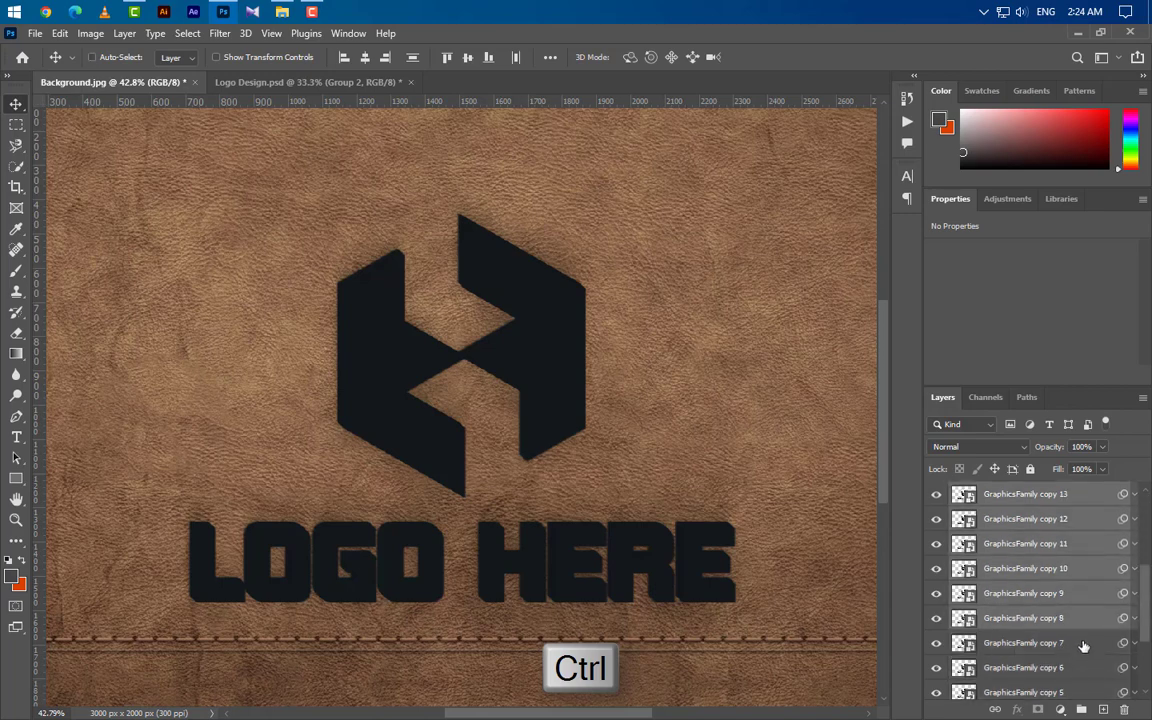
pyautogui.keyDown('ctrl'); pyautogui.click(1083, 645); pyautogui.keyUp('ctrl')
pyautogui.keyDown('ctrl'); pyautogui.click(1083, 668); pyautogui.keyUp('ctrl')
pyautogui.keyDown('ctrl'); pyautogui.click(1083, 692); pyautogui.keyUp('ctrl')
pyautogui.scroll(-2, 1083, 660)
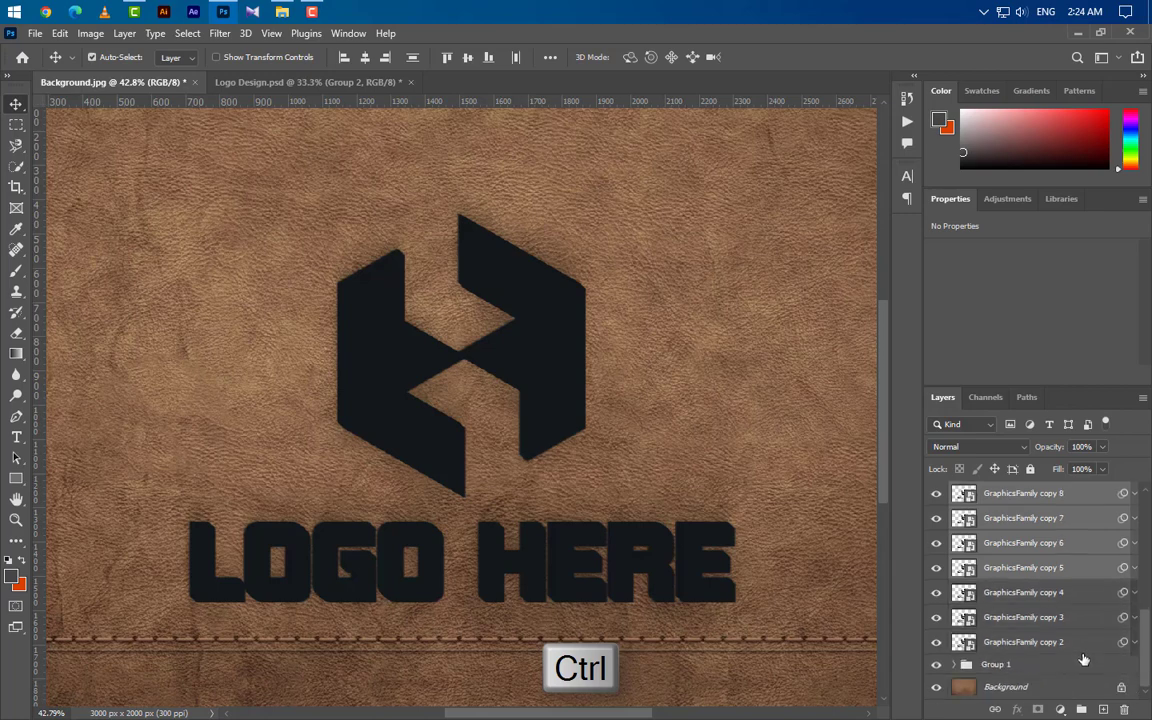
pyautogui.keyDown('ctrl'); pyautogui.click(1075, 594); pyautogui.keyUp('ctrl')
pyautogui.keyDown('ctrl'); pyautogui.click(1075, 618); pyautogui.keyUp('ctrl')
pyautogui.keyDown('ctrl'); pyautogui.click(1075, 643); pyautogui.keyUp('ctrl')
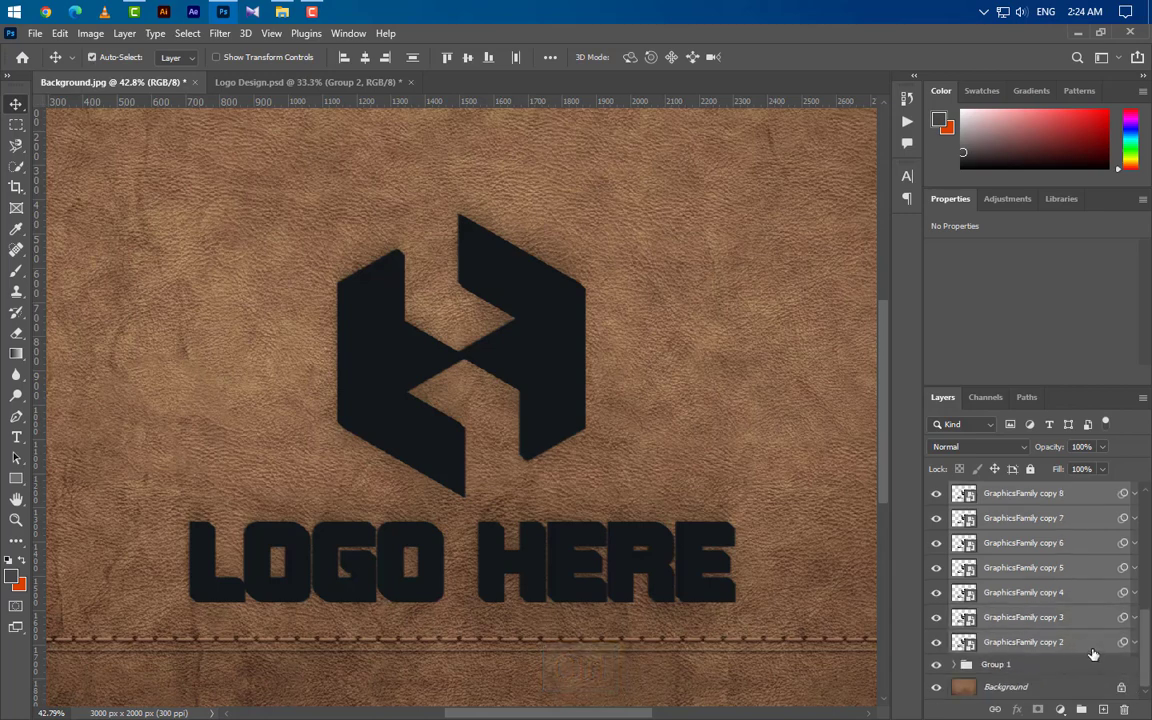
pyautogui.click(1080, 709)
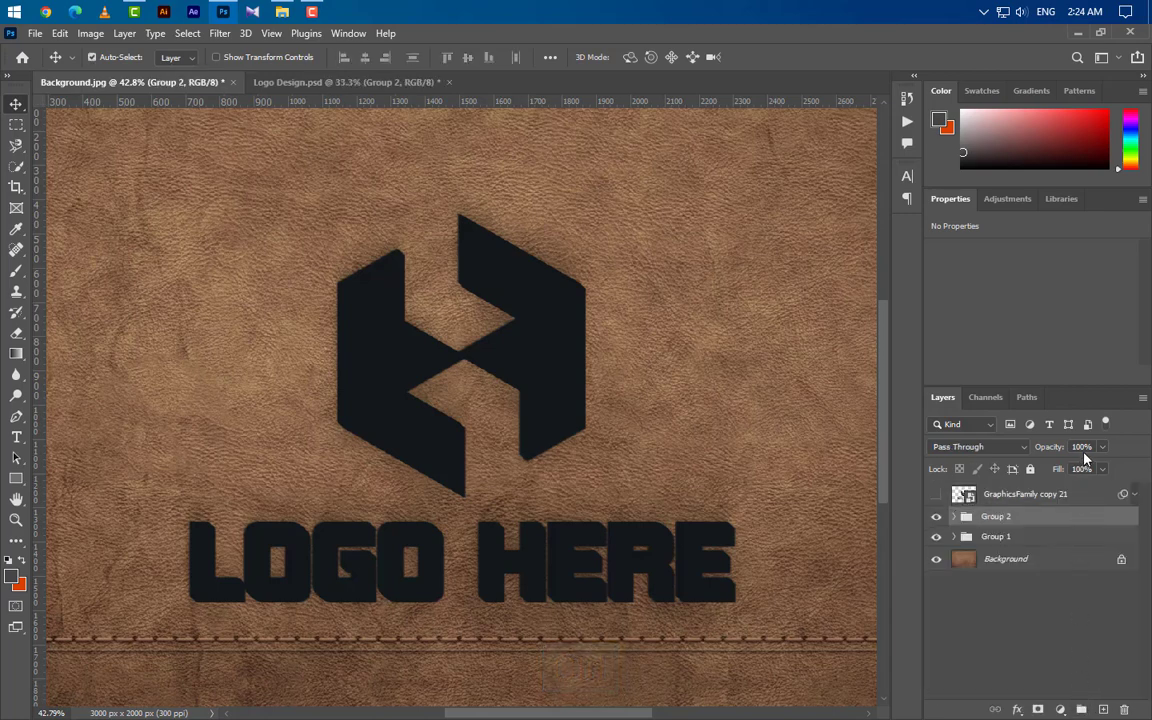
pyautogui.write('35')
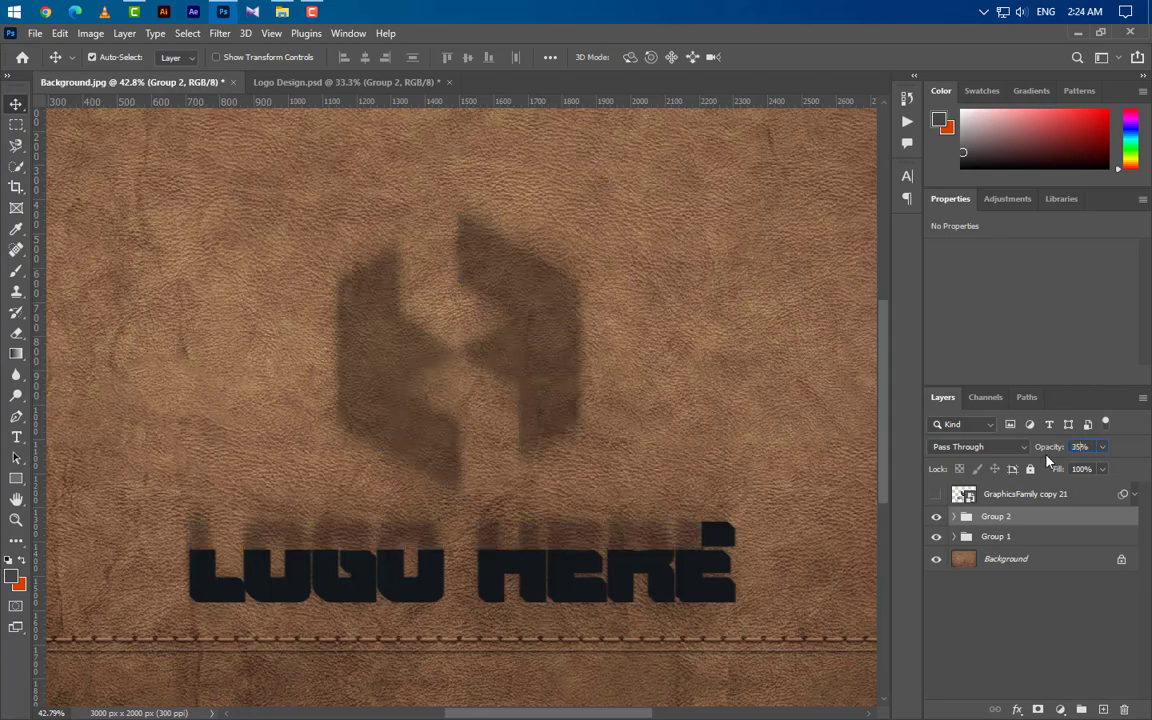
# - Add a black Color Overlay to Group 2 with Normal blend mode and 100% opacity
pyautogui.rightClick(1070, 521)
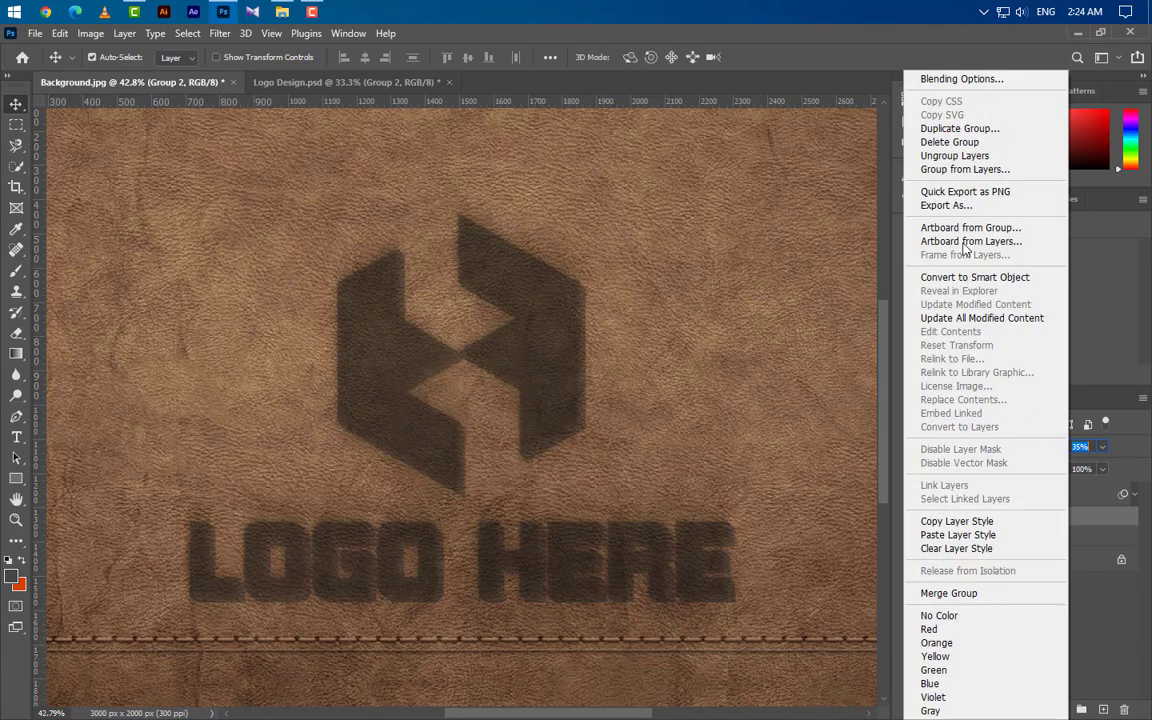
pyautogui.click(960, 79)
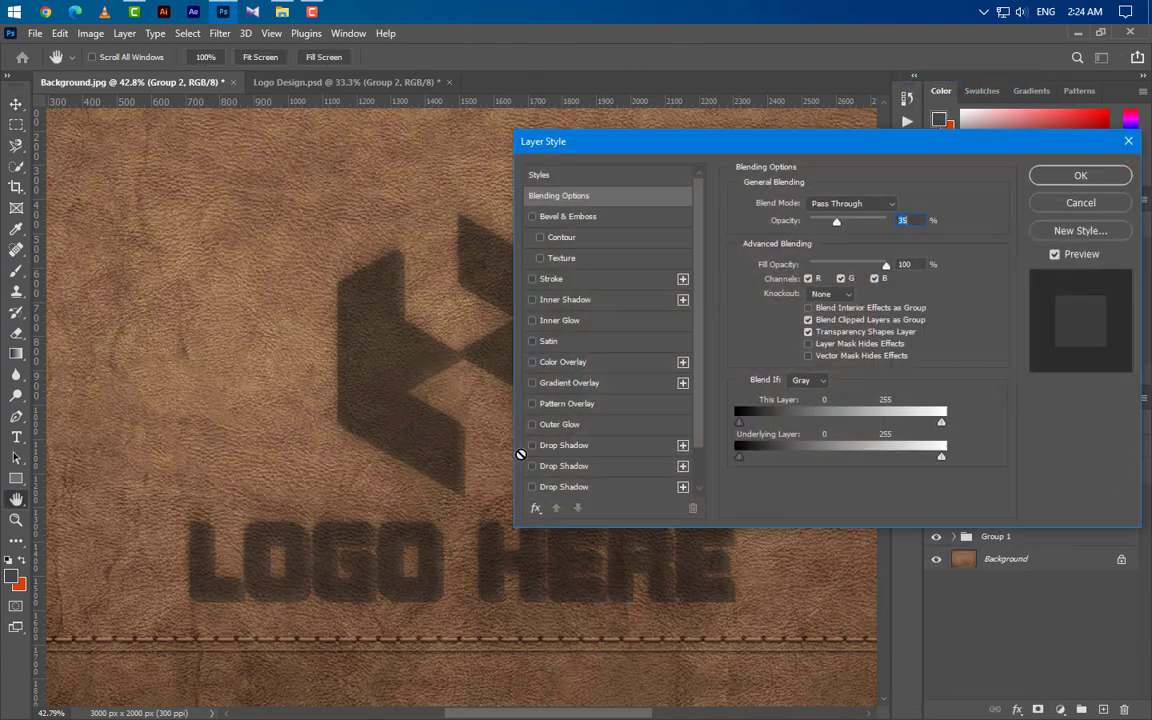
pyautogui.click(598, 363)
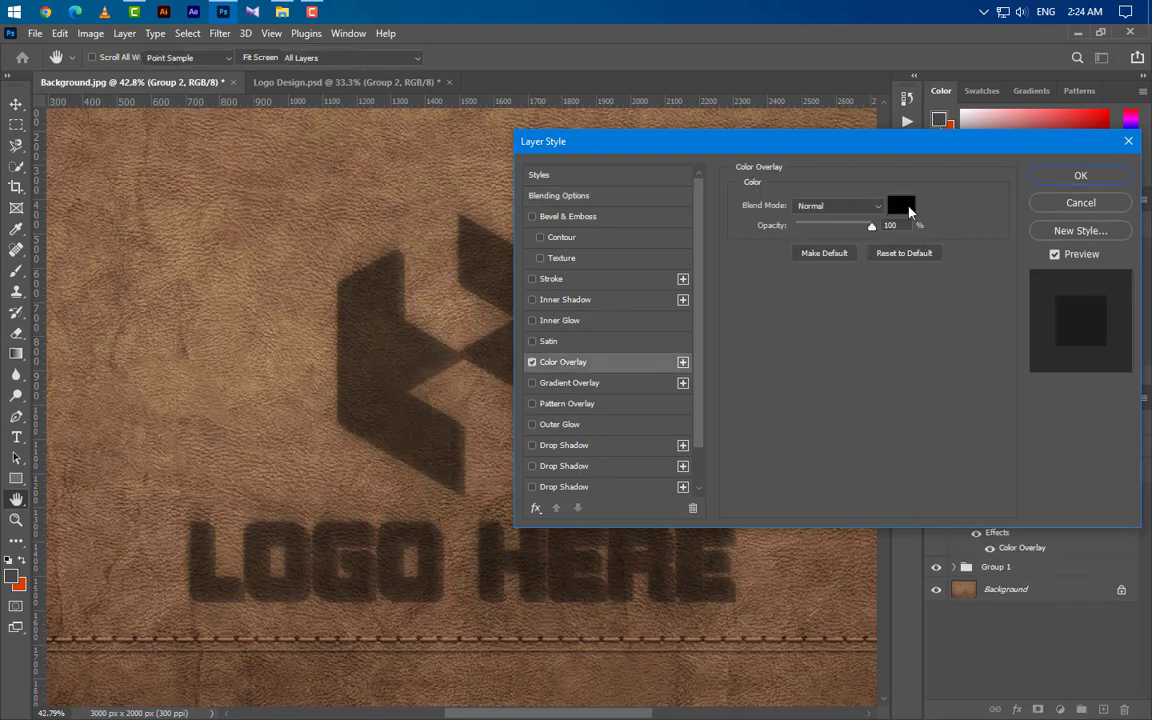
pyautogui.click(900, 205)
pyautogui.click(1089, 298)
pyautogui.click(1079, 175)
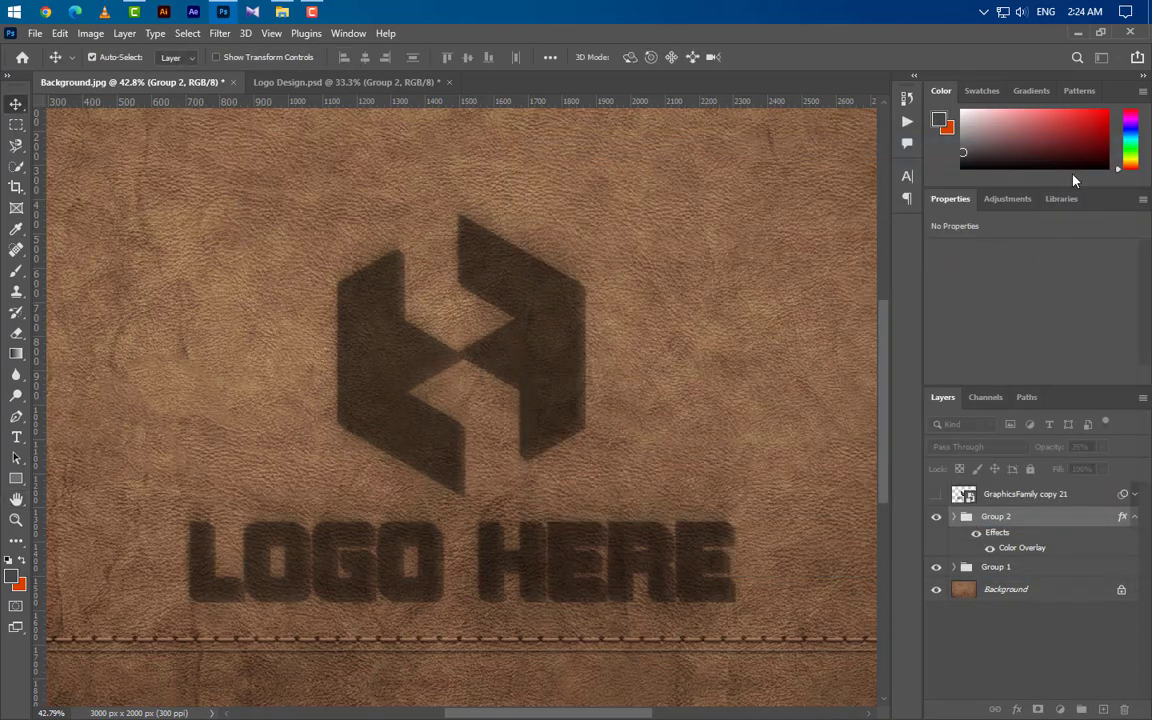
# - Show the GraphicsFamily copy 21 layer, collapse Group 2's effects, and set the layer's opacity to 30% and its fill to 0%
pyautogui.click(936, 496)
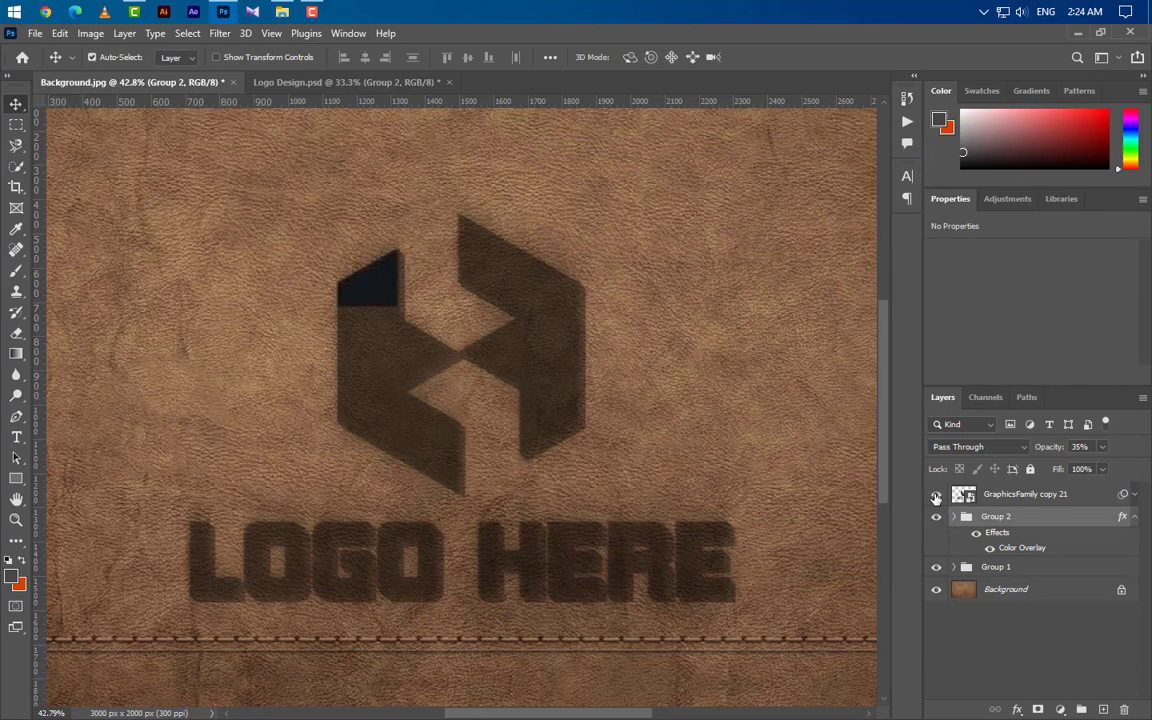
pyautogui.click(1134, 517)
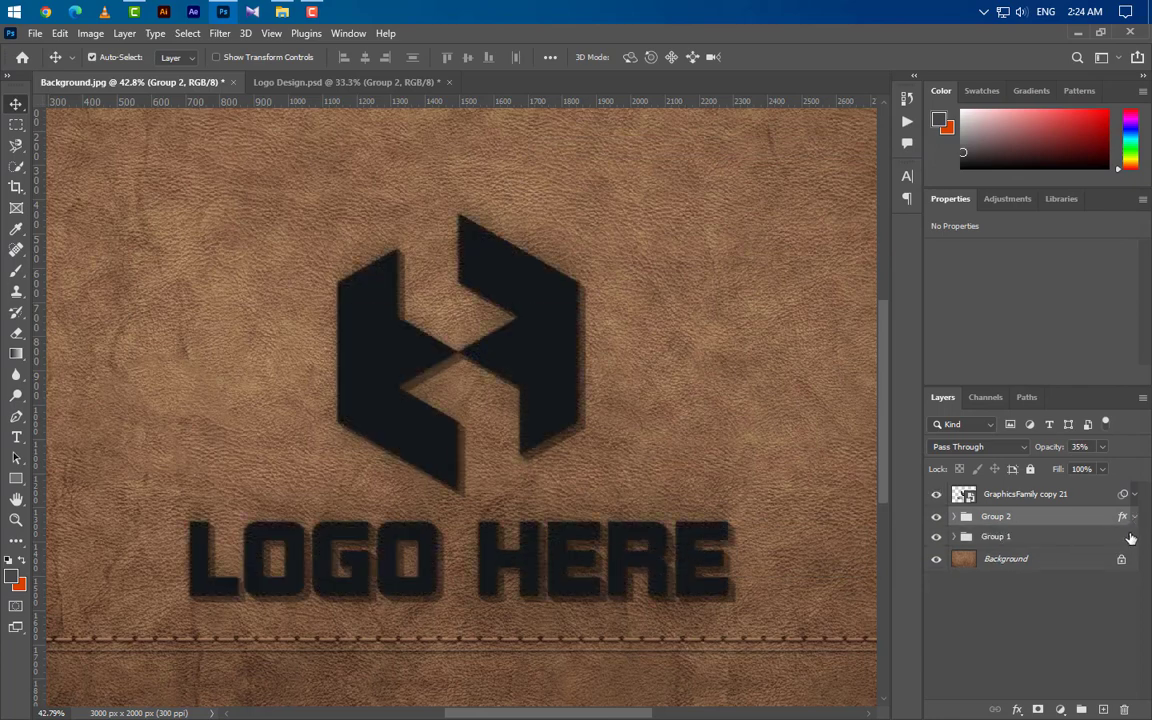
pyautogui.click(1077, 496)
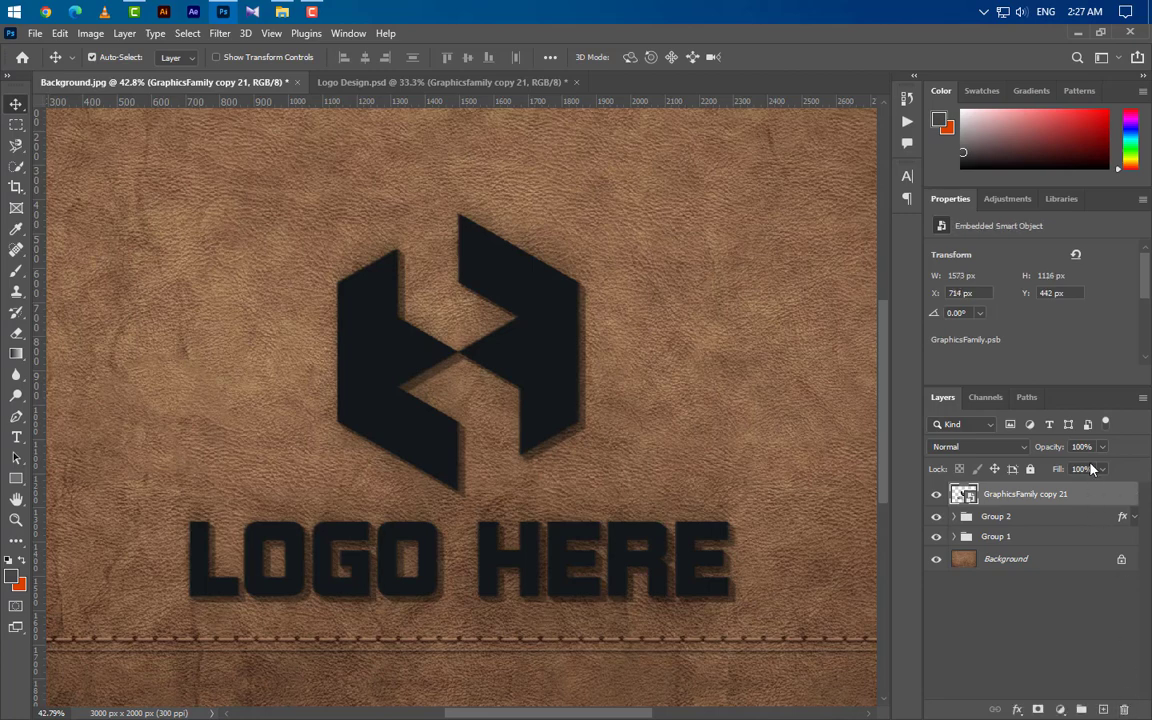
pyautogui.write('30')
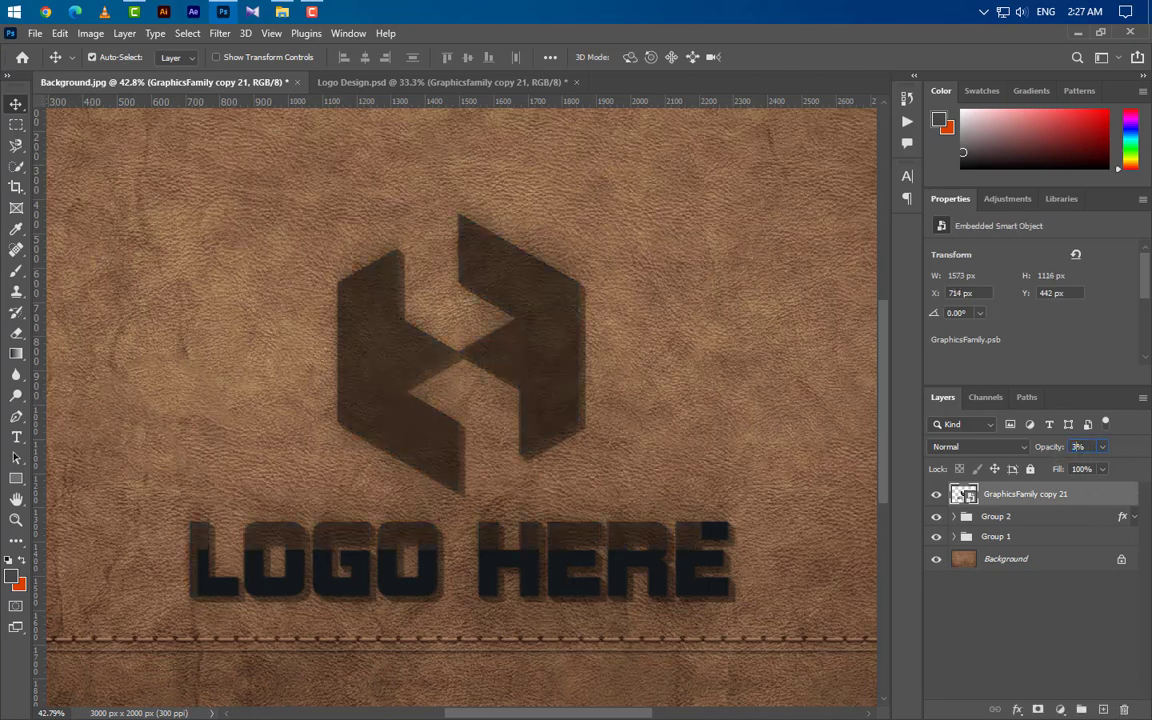
pyautogui.press('Return')
pyautogui.click(1101, 470)
pyautogui.moveTo(1104, 487); pyautogui.dragTo(1000, 492)
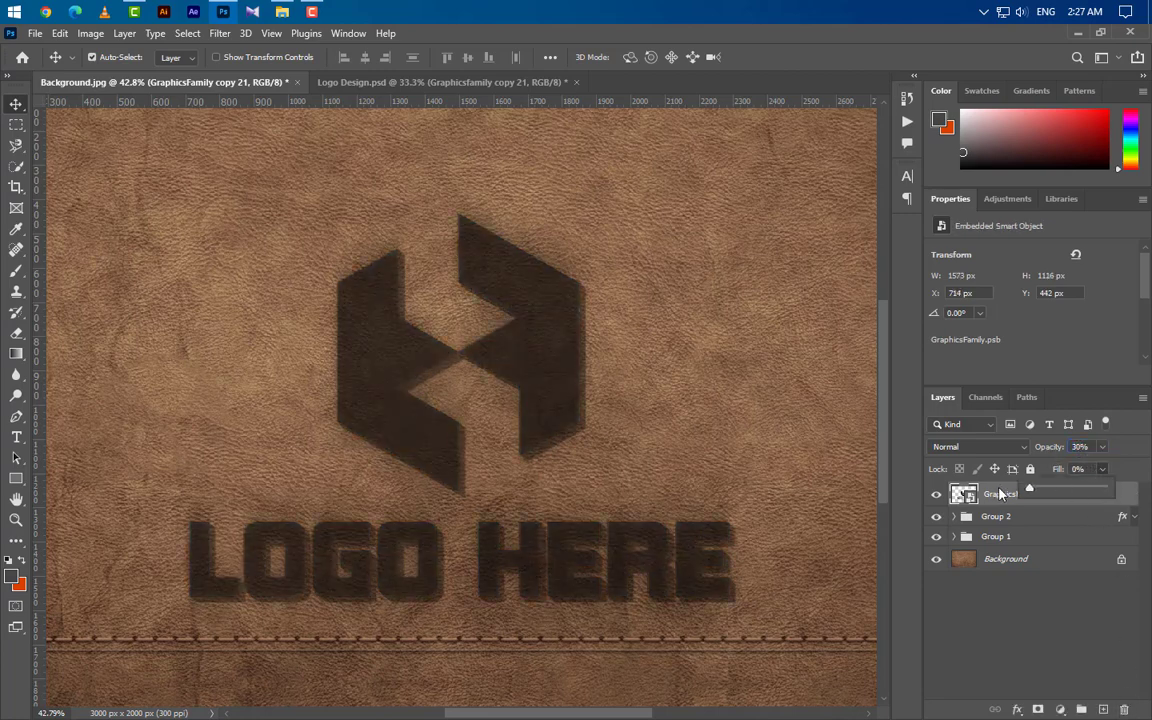
pyautogui.click(1005, 496)
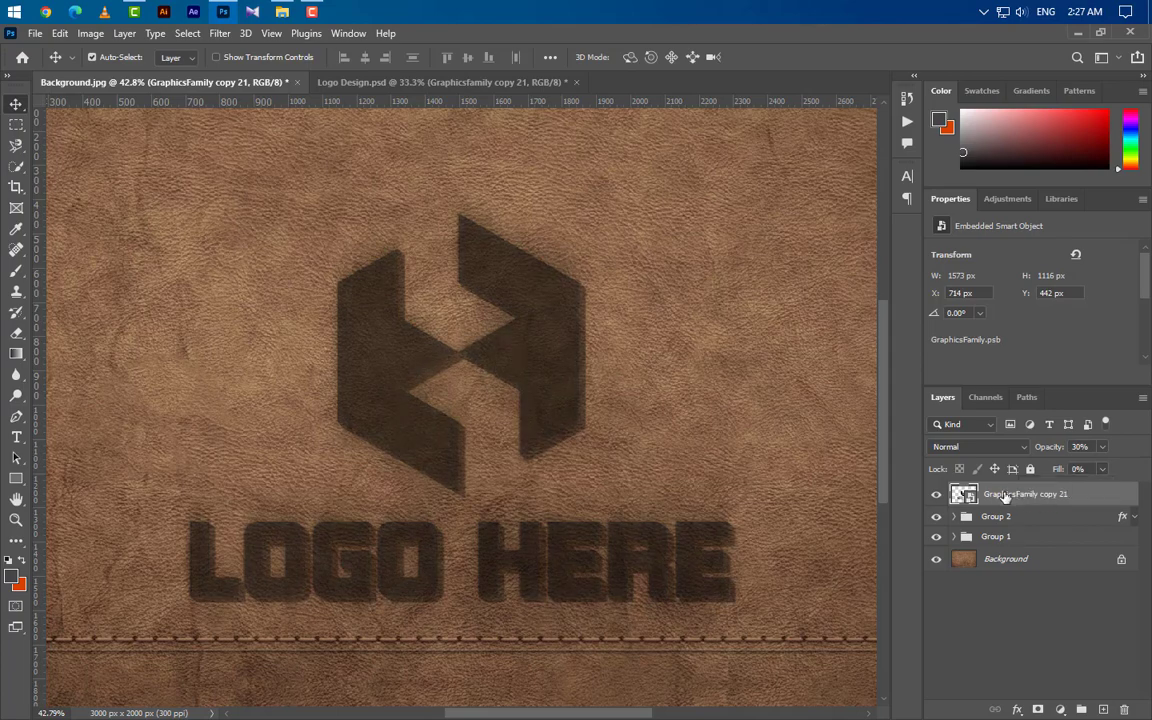
# - Add a white Color Dodge drop shadow to GraphicsFamily copy 21: 45% opacity, 90° angle without global light, 12 px distance, 16 px size
pyautogui.rightClick(1080, 502)
pyautogui.click(898, 36)
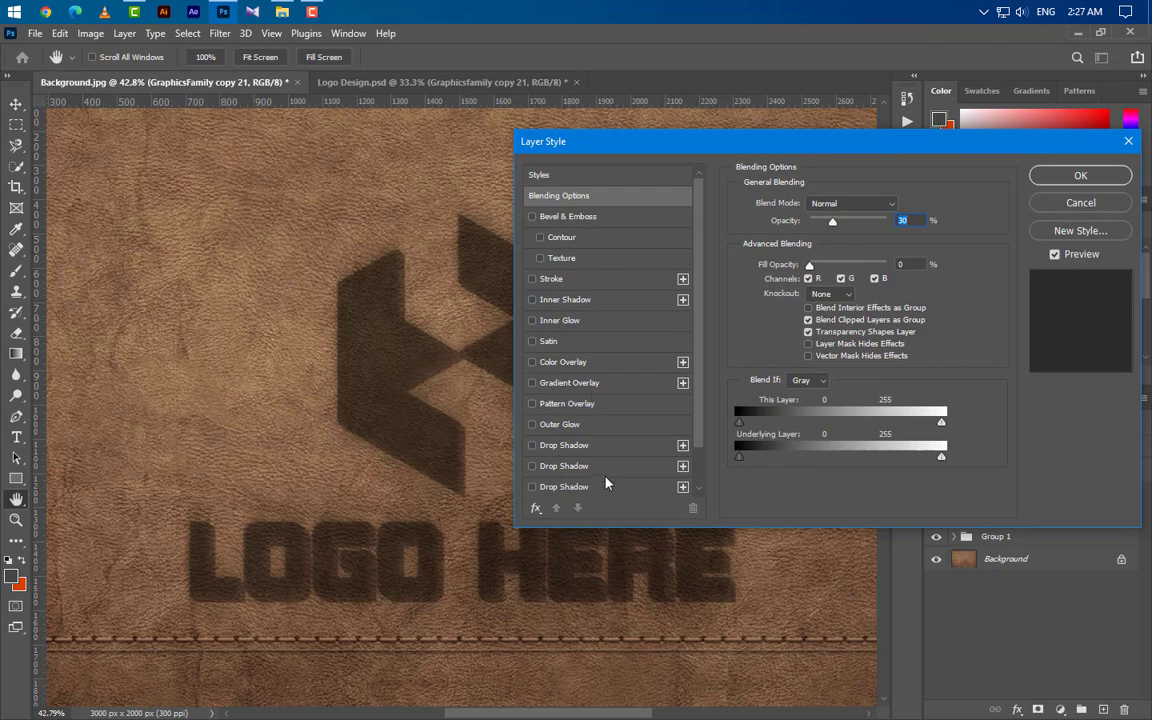
pyautogui.click(595, 446)
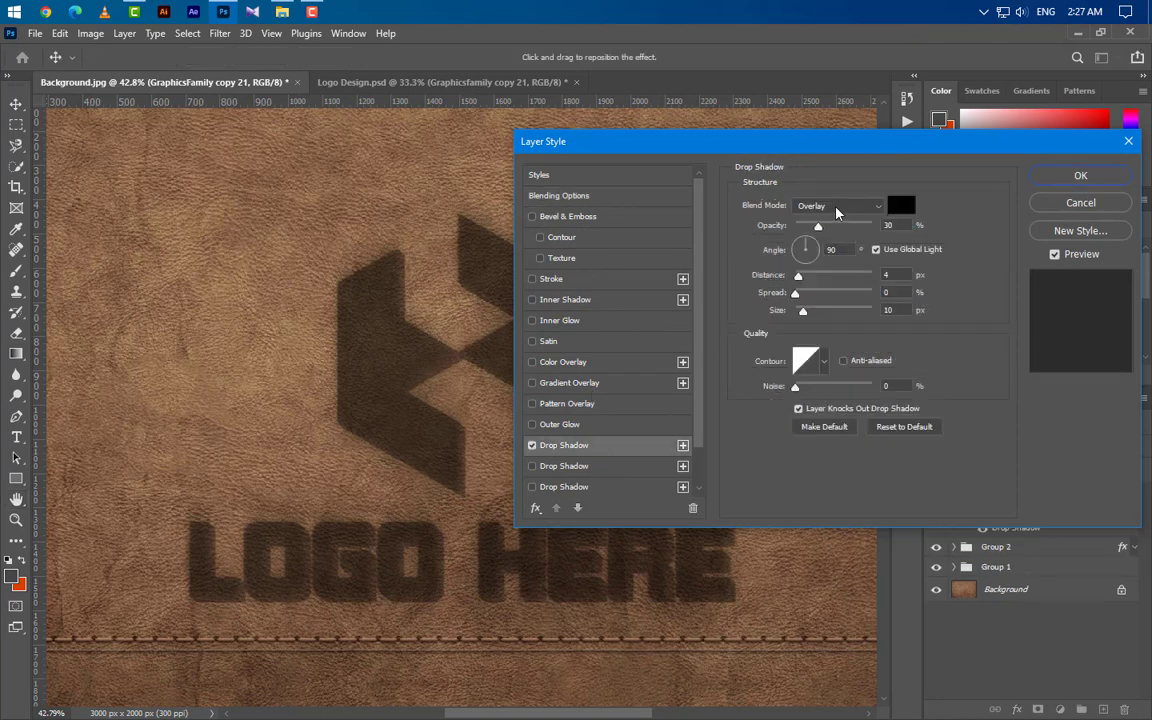
pyautogui.click(837, 207)
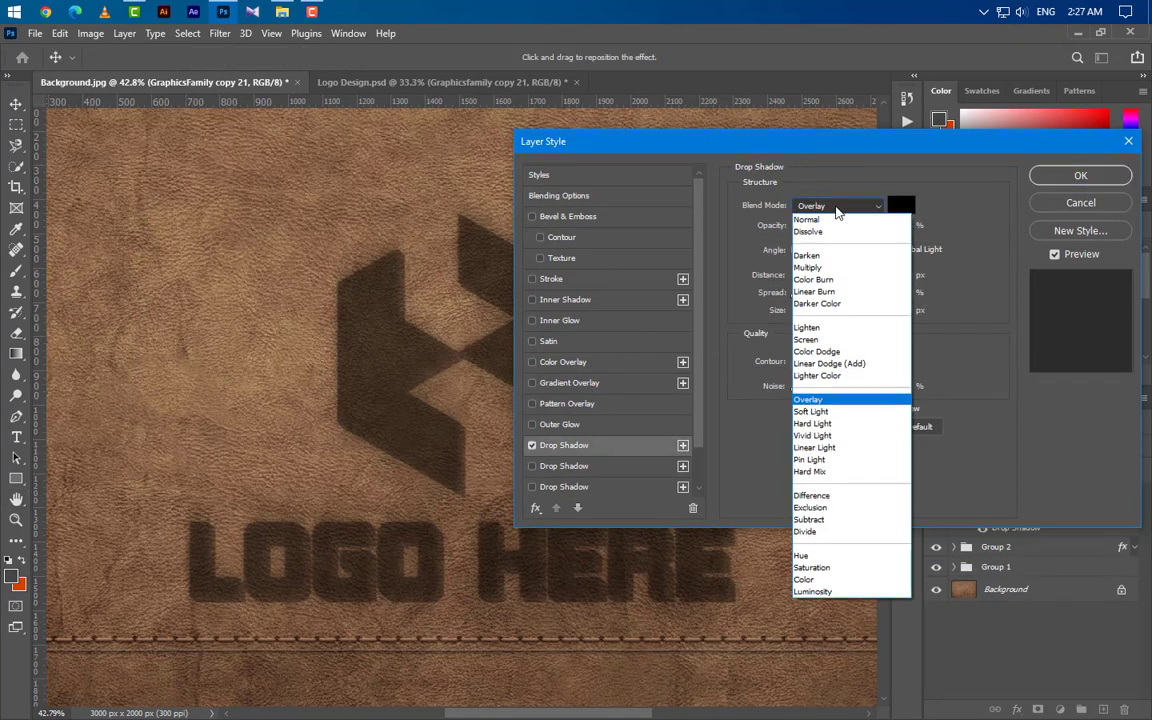
pyautogui.click(818, 352)
pyautogui.click(901, 205)
pyautogui.write('ffffff')
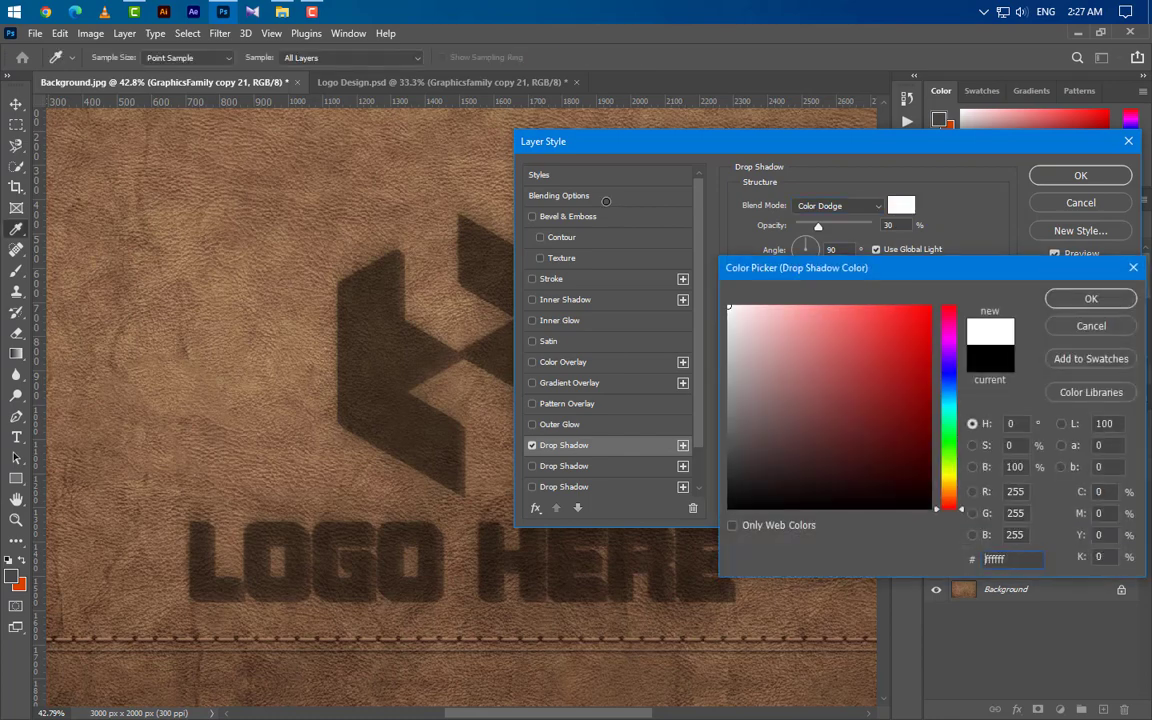
pyautogui.click(1080, 302)
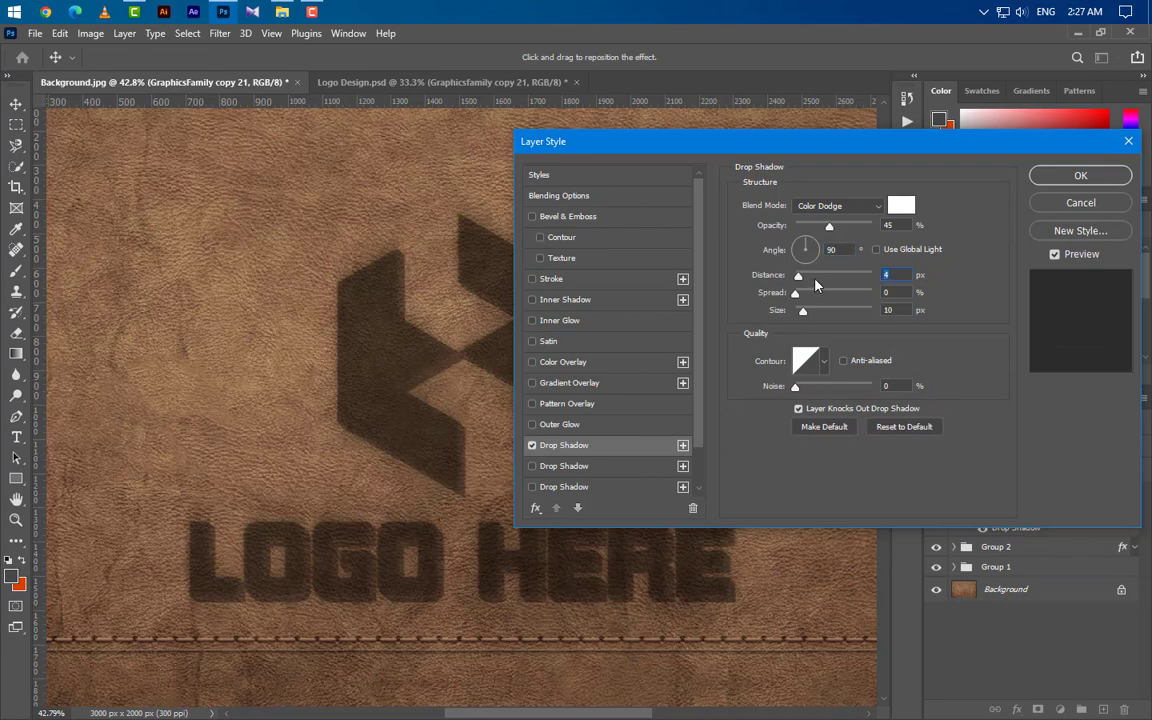
pyautogui.write('12')
pyautogui.click(1070, 176)
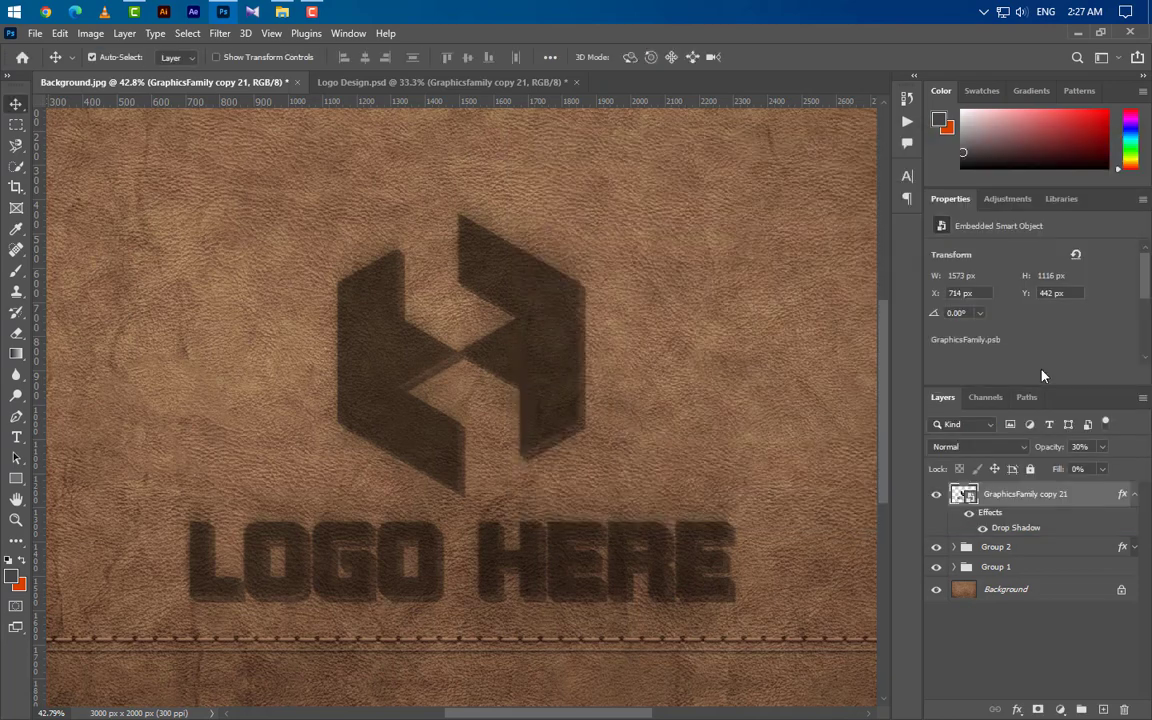
# - Apply an Add Noise filter to GraphicsFamily copy 21 with a 4% amount and Gaussian distribution
pyautogui.click(217, 34)
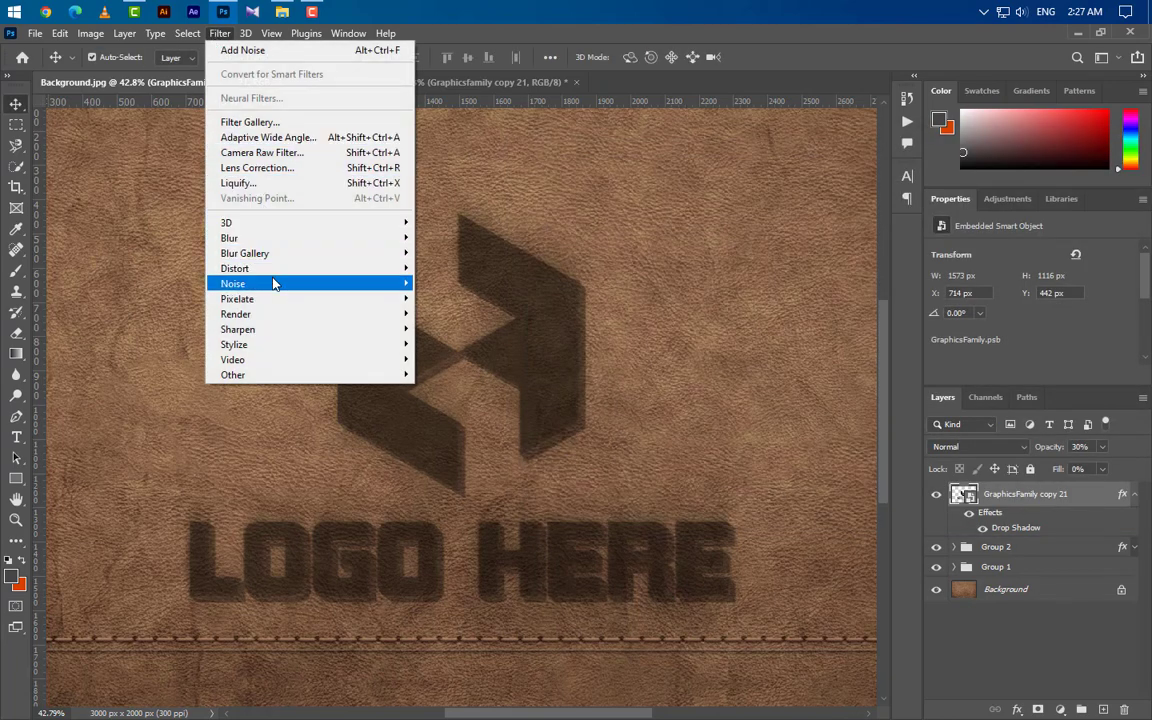
pyautogui.moveTo(274, 284)
pyautogui.click(450, 284)
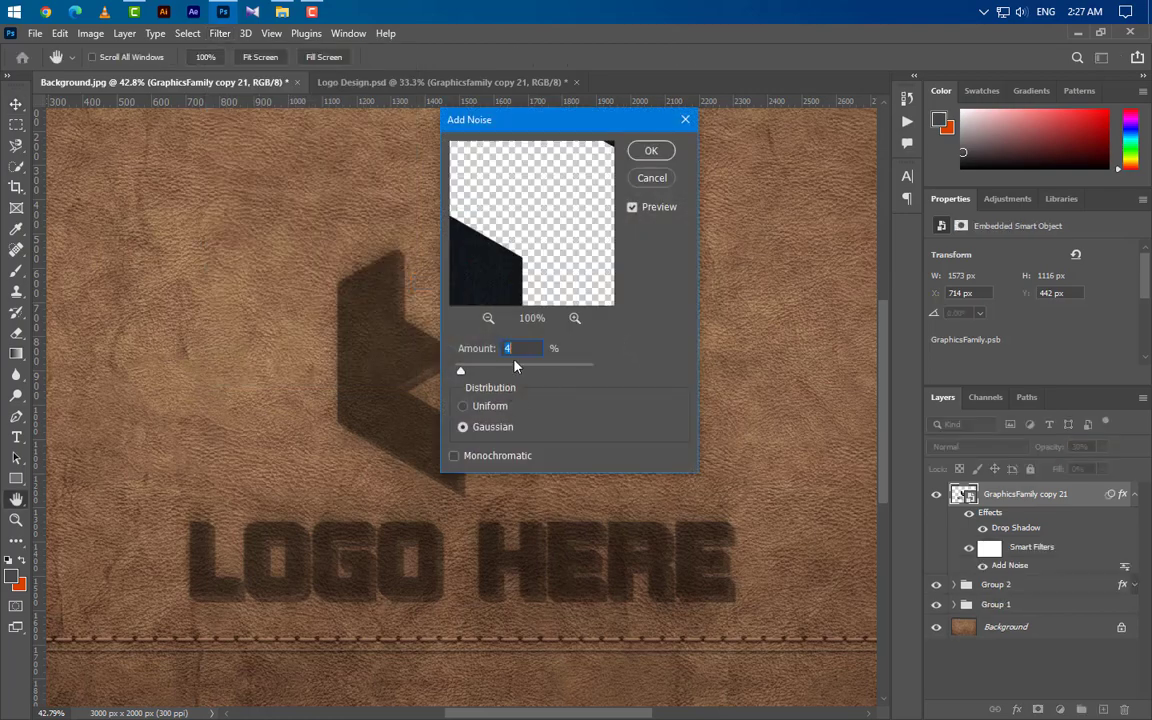
pyautogui.click(648, 151)
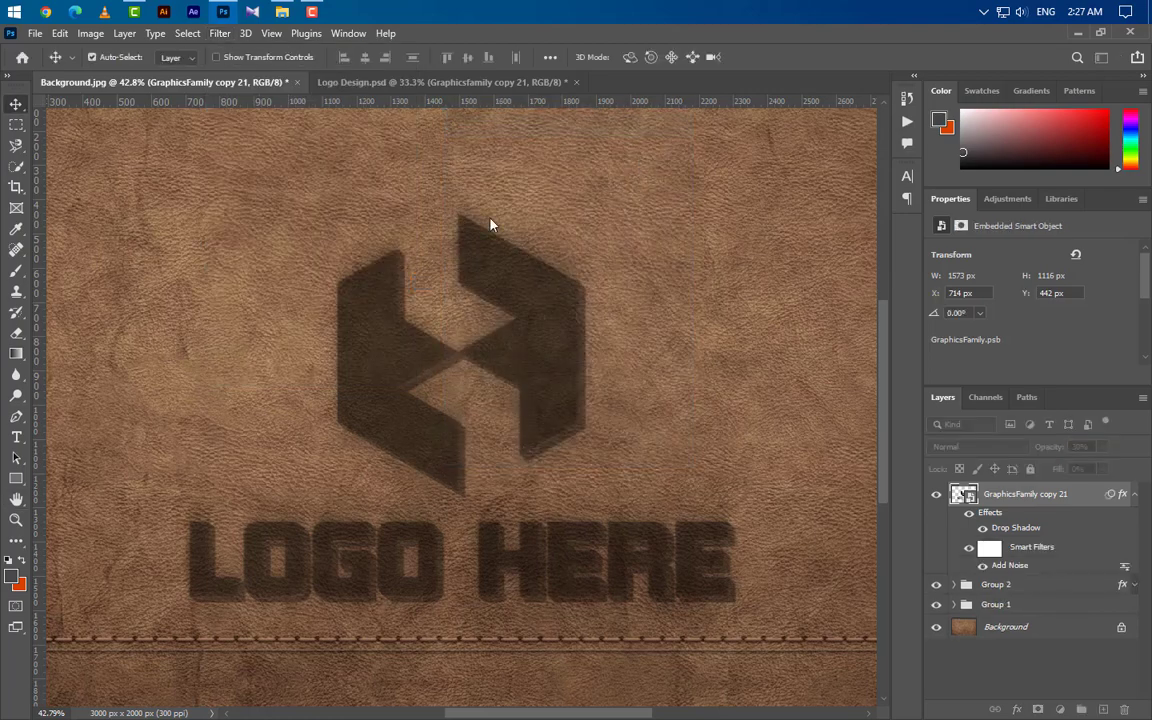
# - Apply a High Pass filter with a 4.0 pixel radius to GraphicsFamily copy 21 and collapse the layer's effects list
pyautogui.click(219, 33)
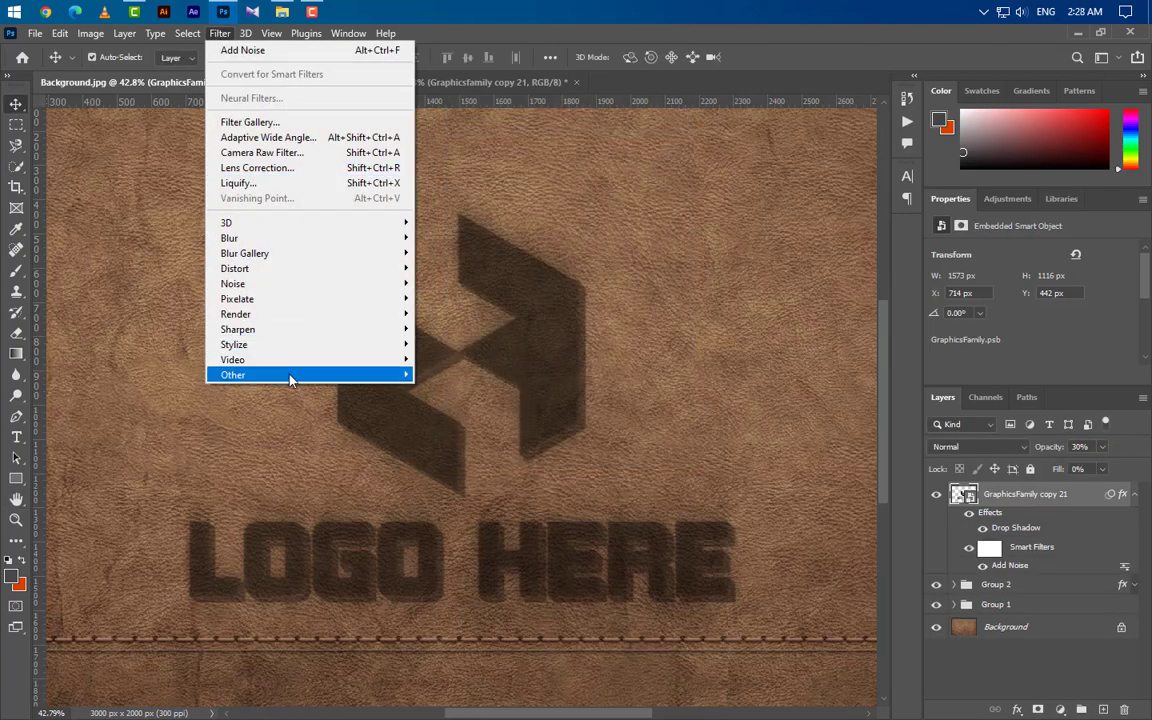
pyautogui.moveTo(386, 381)
pyautogui.click(440, 389)
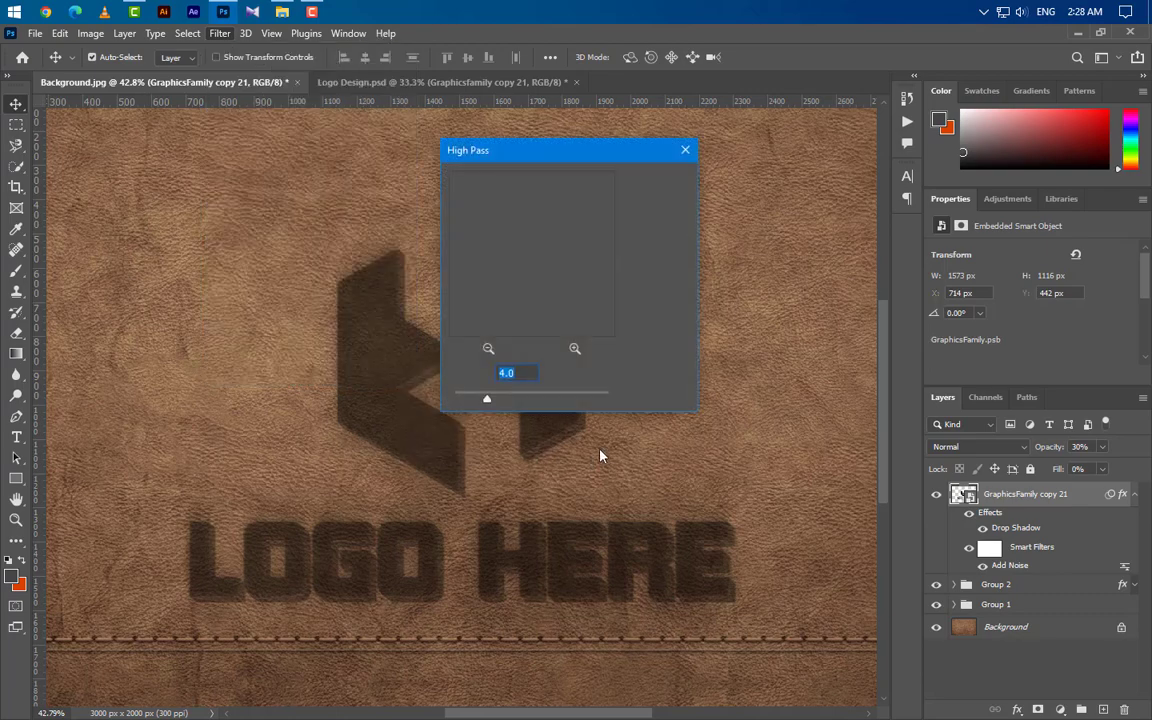
pyautogui.click(684, 181)
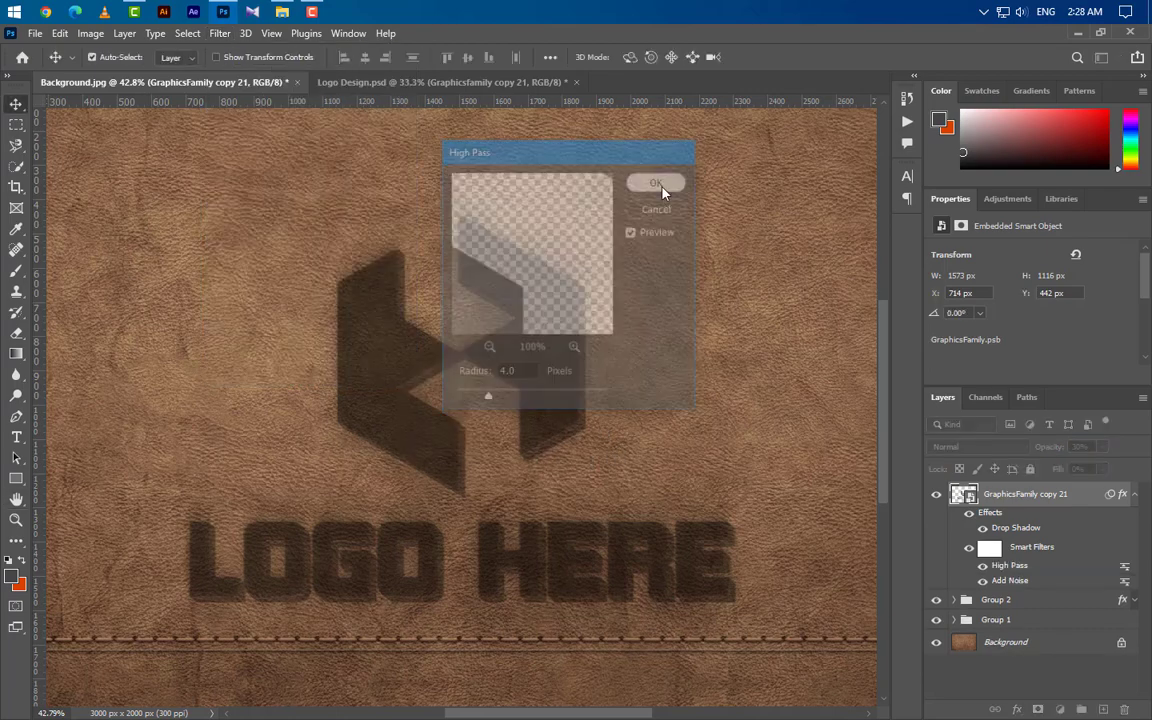
pyautogui.click(1135, 497)
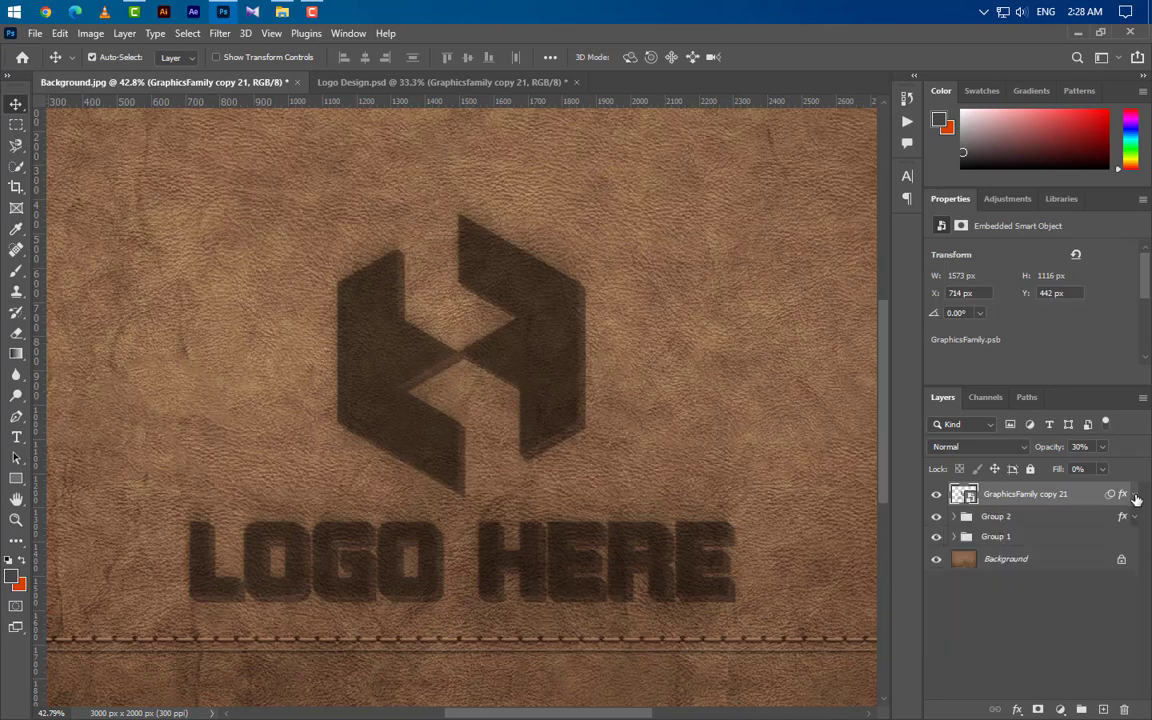
# - Create a new group, move GraphicsFamily copy 21 and Group 2 into it, and collapse it
pyautogui.click(1081, 709)
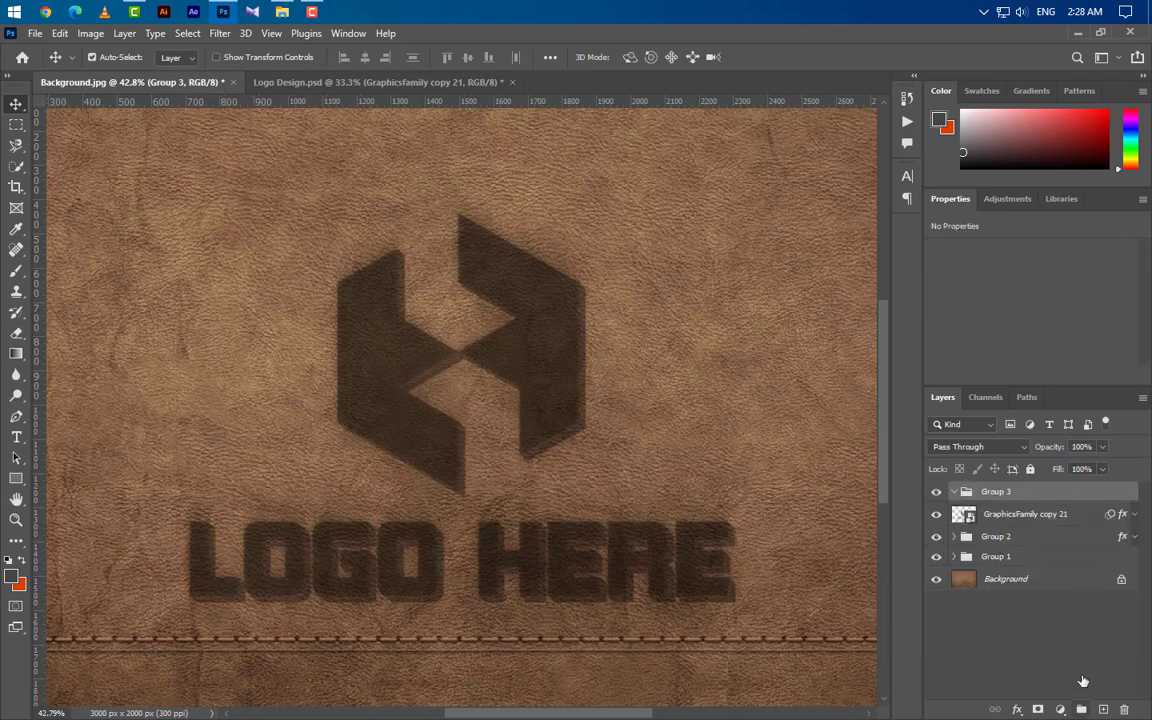
pyautogui.moveTo(1040, 513)
pyautogui.mouseDown()
pyautogui.moveTo(1037, 543)
pyautogui.moveTo(1050, 492)
pyautogui.mouseUp()
pyautogui.keyDown('ctrl'); pyautogui.click(1039, 538); pyautogui.keyUp('ctrl')
pyautogui.click(953, 491)
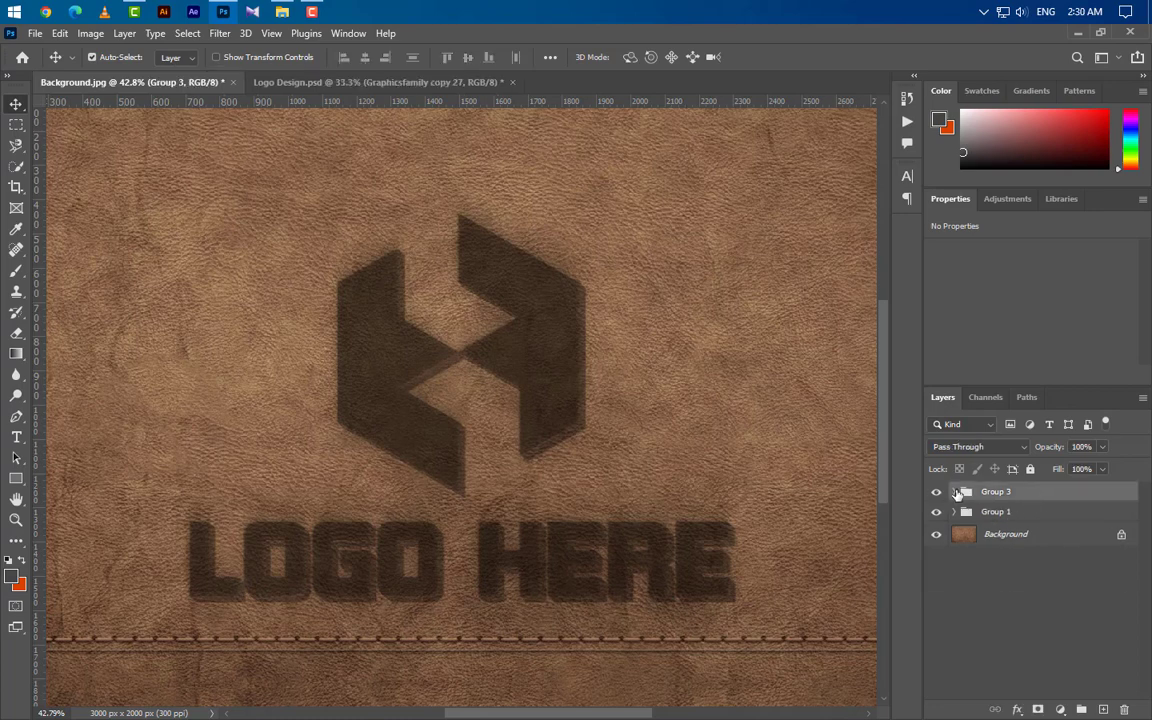
# - Duplicate GraphicsFamily copy 21 as GraphicsFamily copy 22, move the duplicate out above Group 3, and collapse the group
pyautogui.click(953, 491)
pyautogui.click(1029, 522)
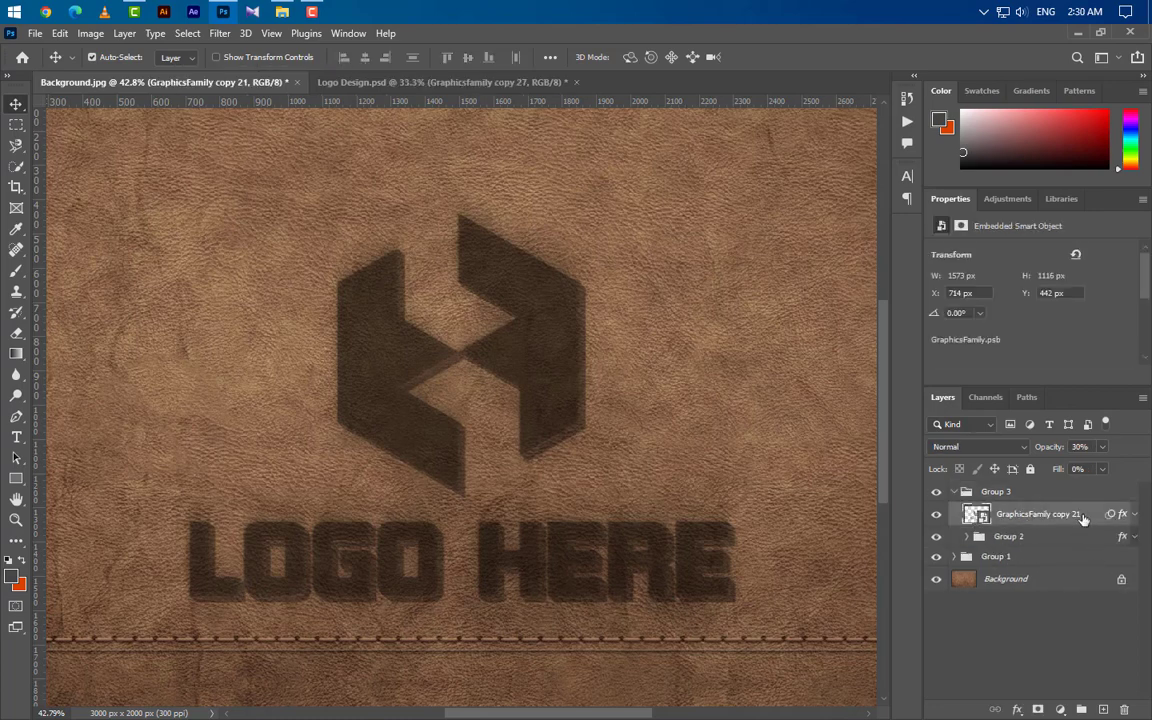
pyautogui.rightClick(1083, 519)
pyautogui.click(850, 55)
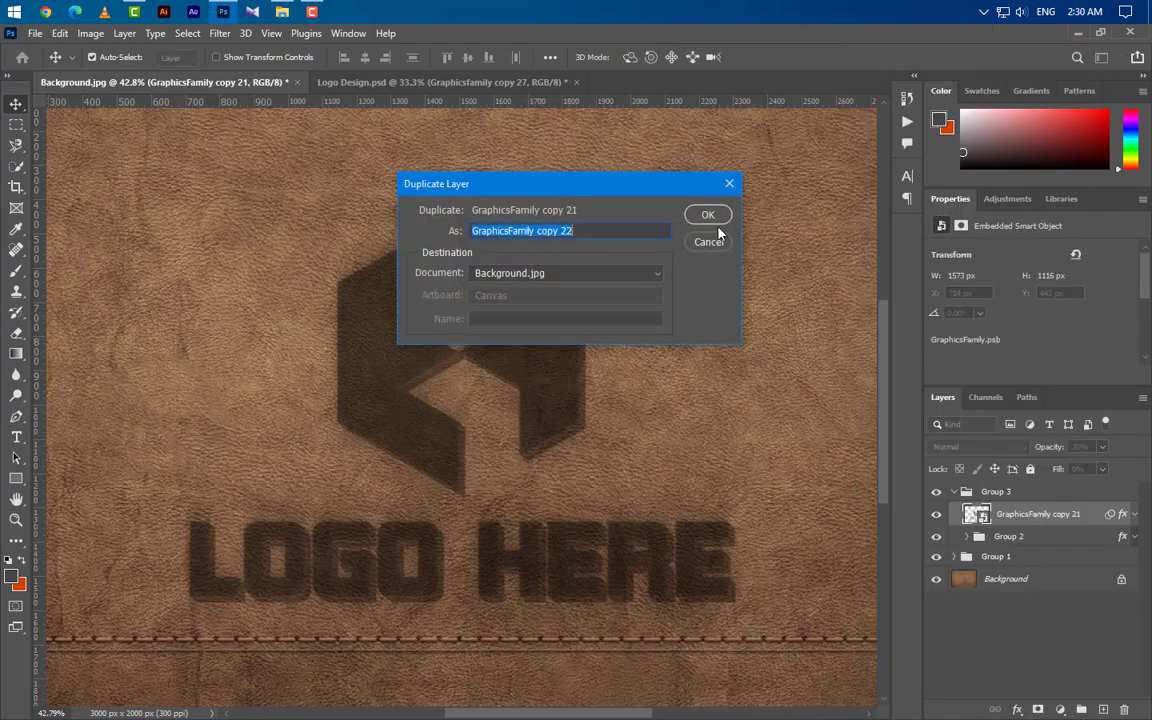
pyautogui.click(708, 216)
pyautogui.moveTo(1039, 505); pyautogui.dragTo(1039, 487)
pyautogui.click(953, 517)
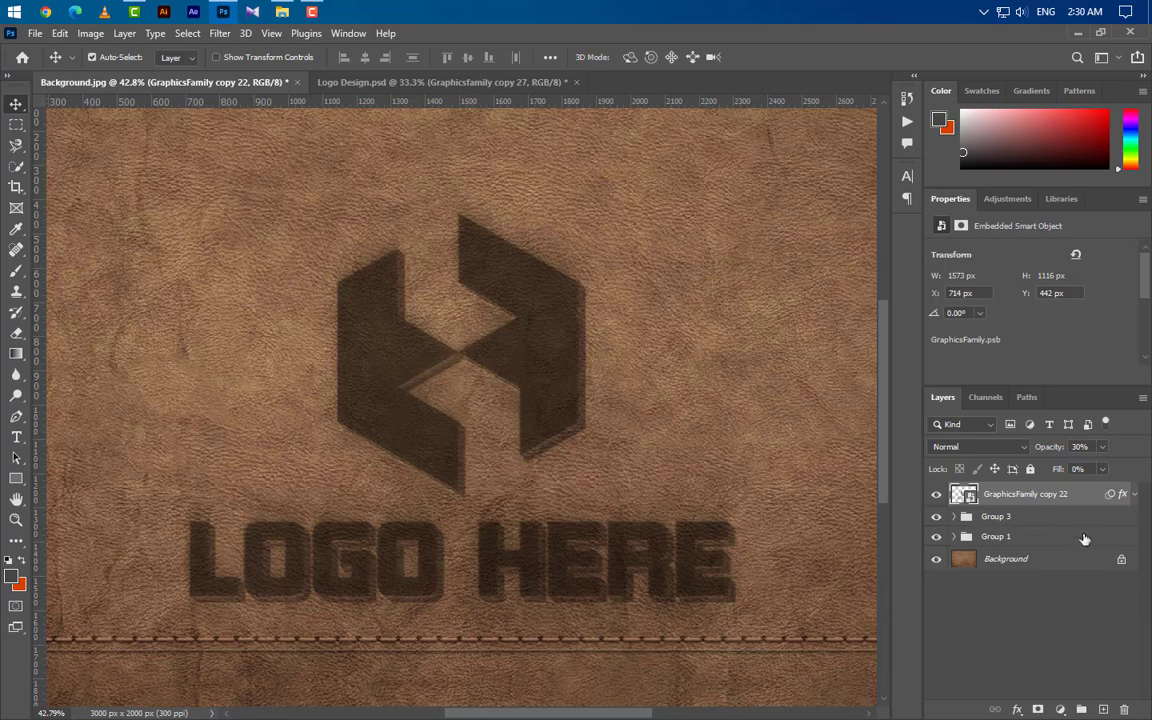
# - Change the drop shadow of GraphicsFamily copy 22 to Multiply blend mode with black color 000000
pyautogui.click(1134, 495)
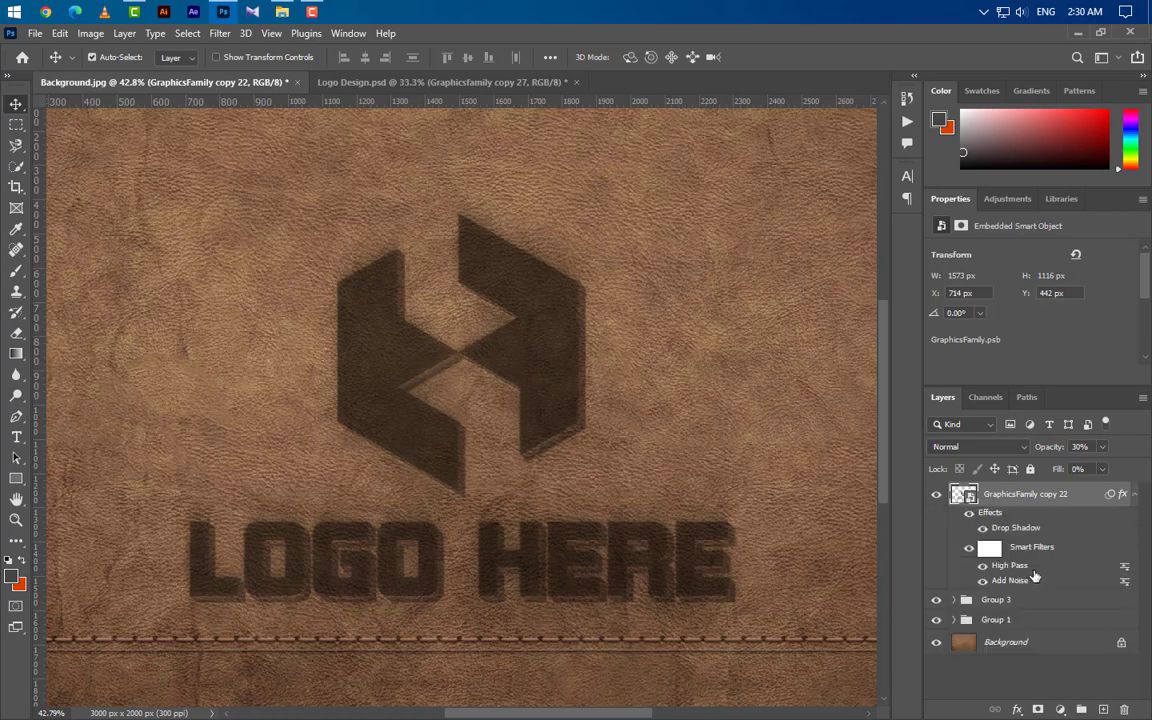
pyautogui.doubleClick(1014, 530)
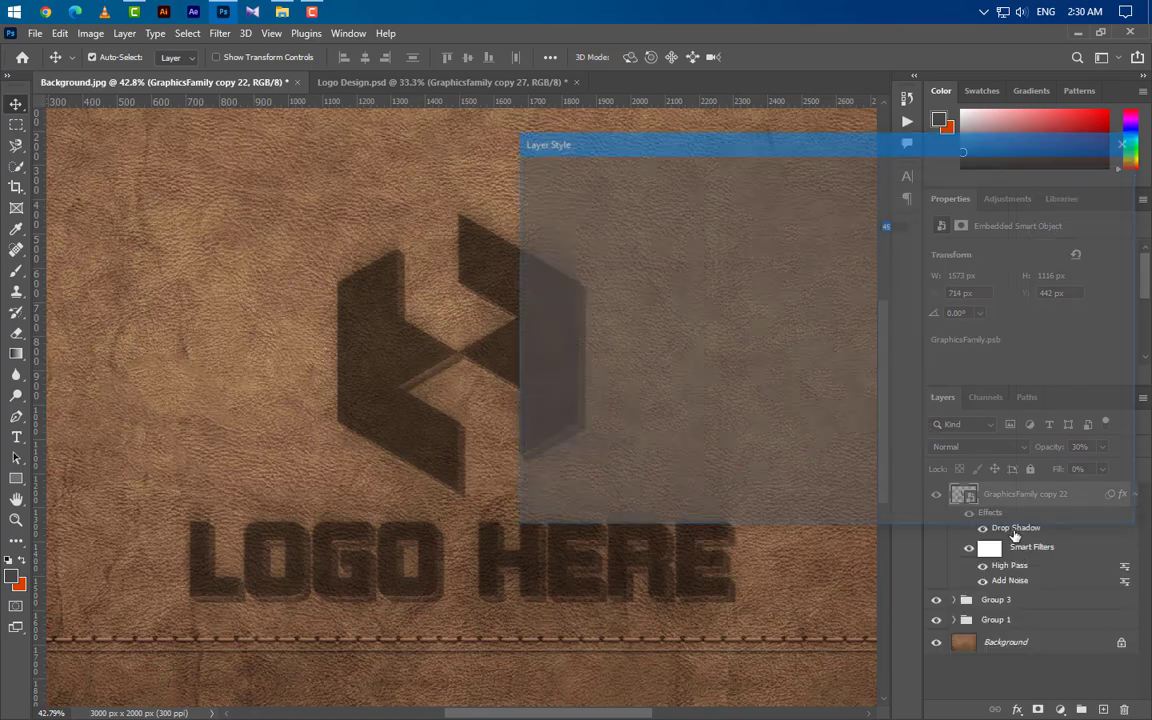
pyautogui.click(822, 208)
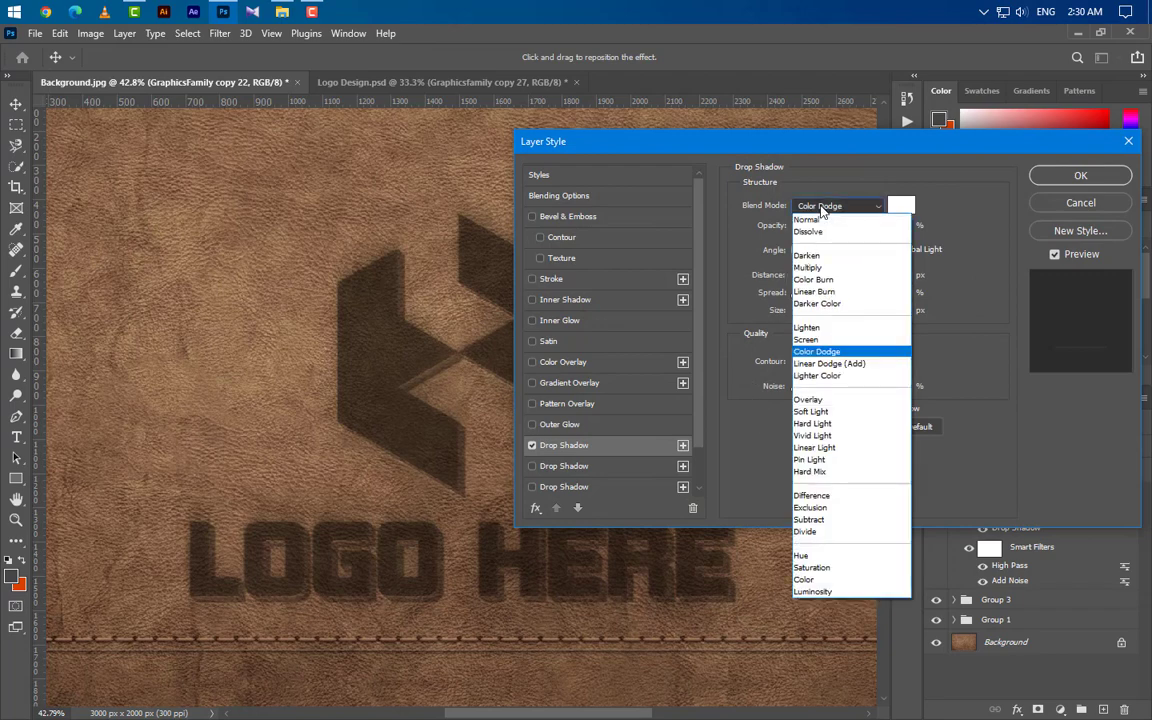
pyautogui.click(868, 264)
pyautogui.click(903, 210)
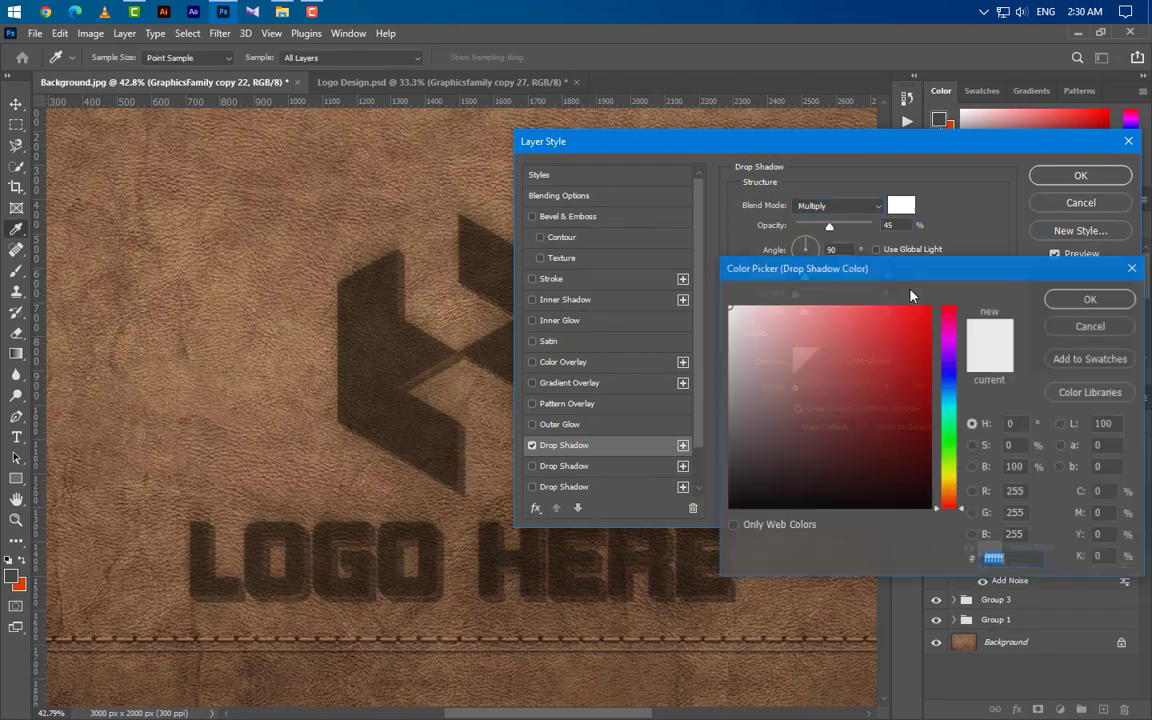
pyautogui.write('000000')
pyautogui.click(1092, 299)
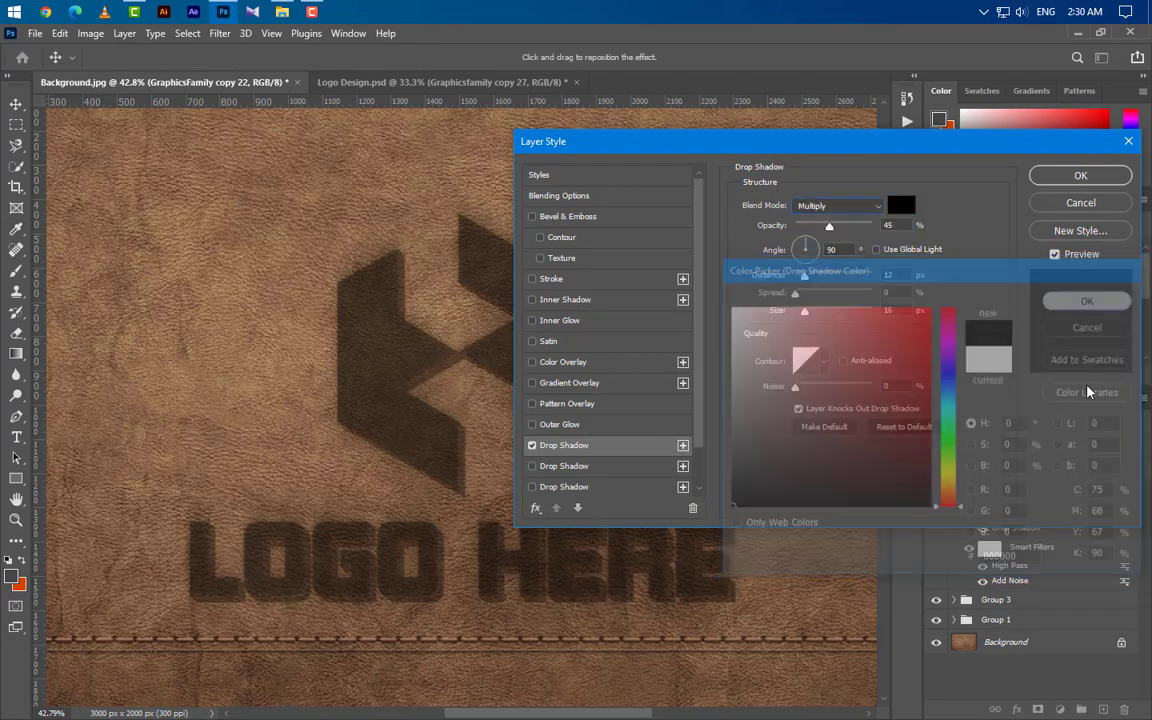
# - Set the drop shadow's opacity to 40%, angle to 130°, distance to 35 px and size to 30 px
pyautogui.write('40')
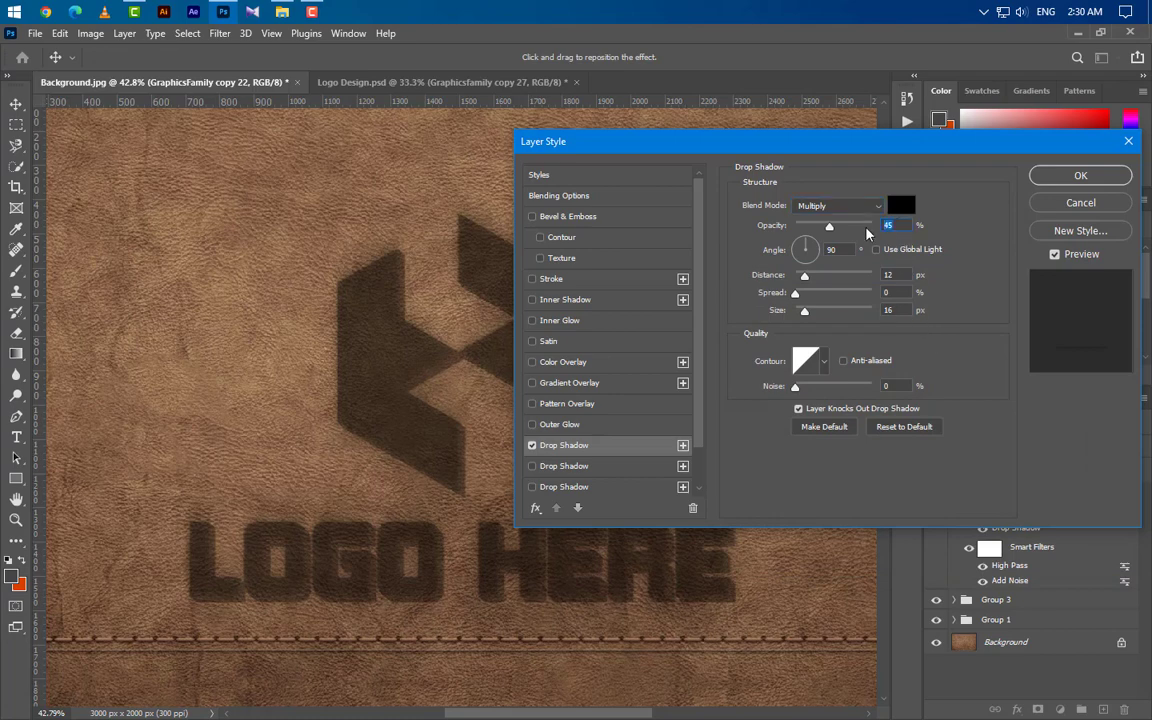
pyautogui.press('Tab')
pyautogui.write('130')
pyautogui.press('Tab')
pyautogui.write('35')
pyautogui.press('Tab')
pyautogui.write('30')
pyautogui.press('Tab')
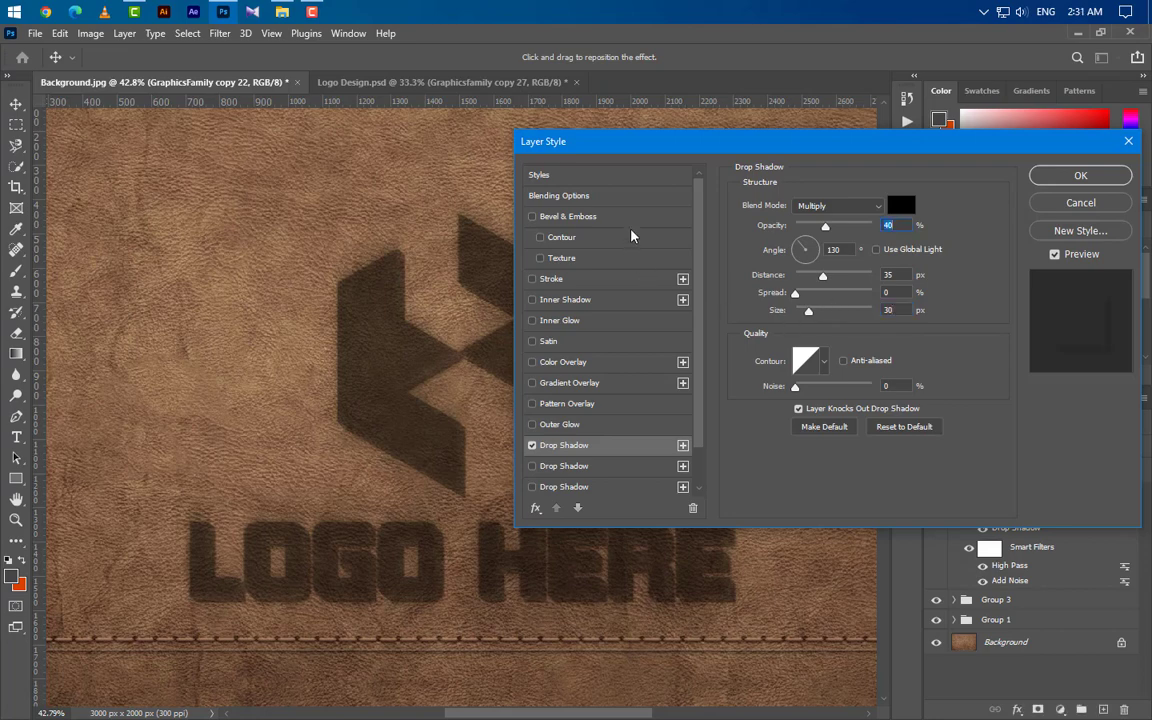
# - Enable Bevel & Emboss on GraphicsFamily copy 22 as an Inner Bevel with Smooth technique and 100% depth
pyautogui.click(600, 217)
pyautogui.click(856, 205)
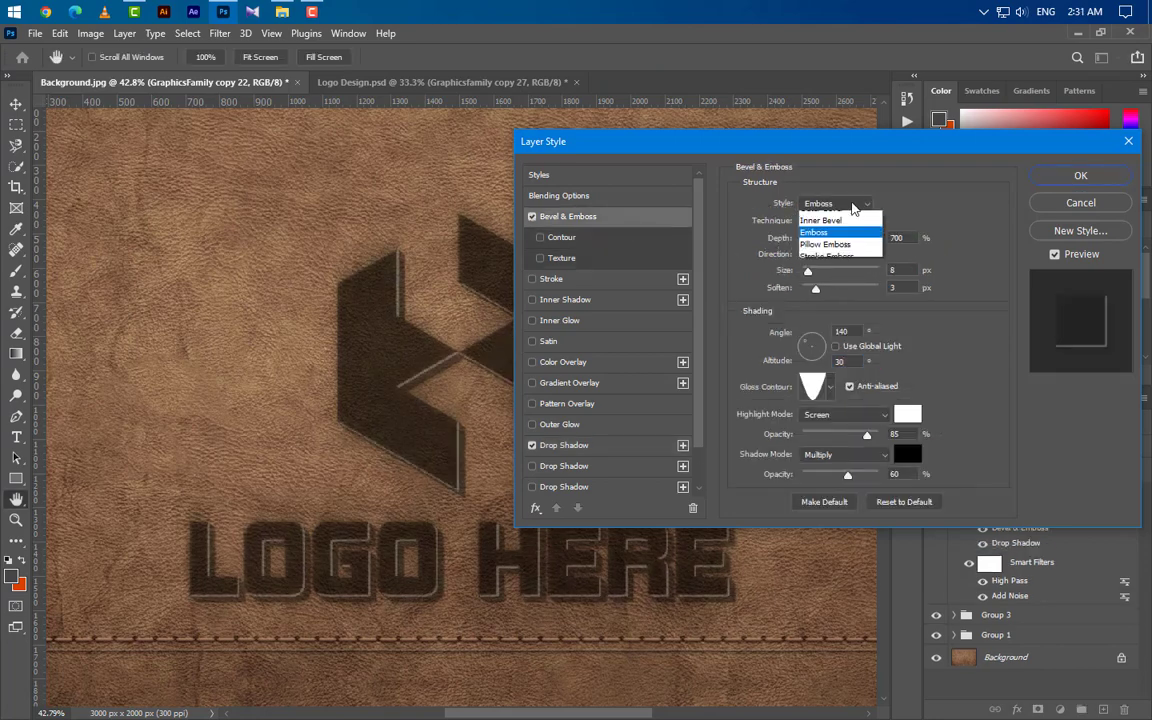
pyautogui.click(840, 225)
pyautogui.click(842, 222)
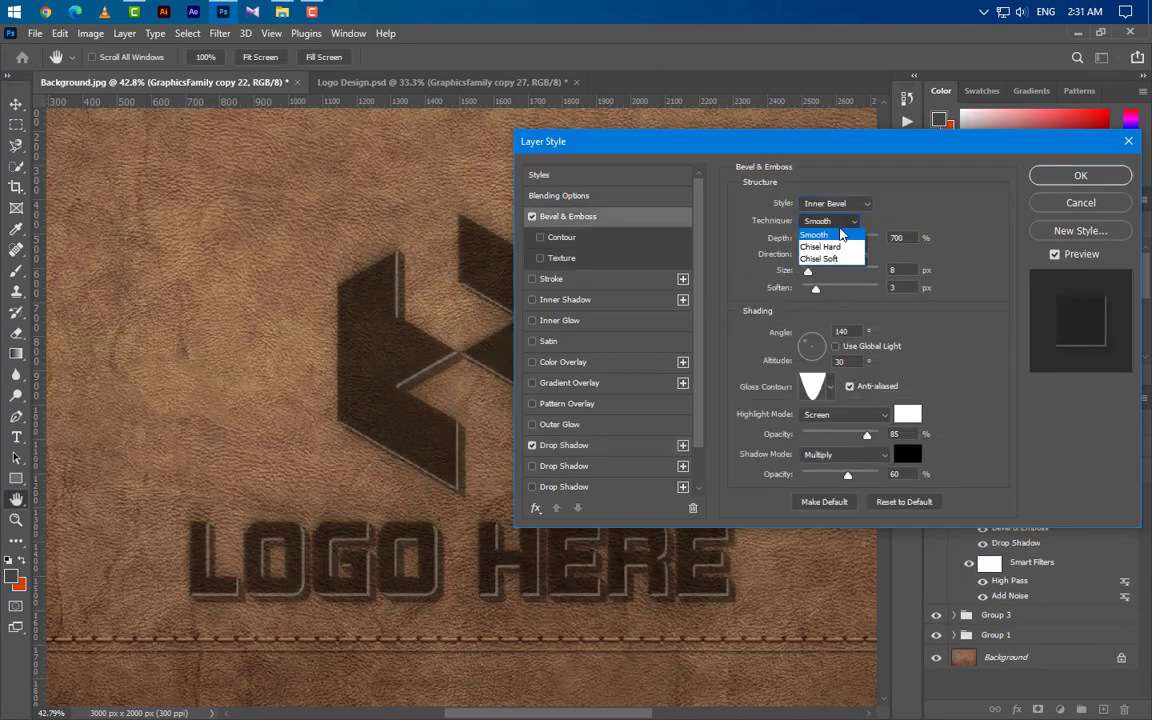
pyautogui.doubleClick(912, 238)
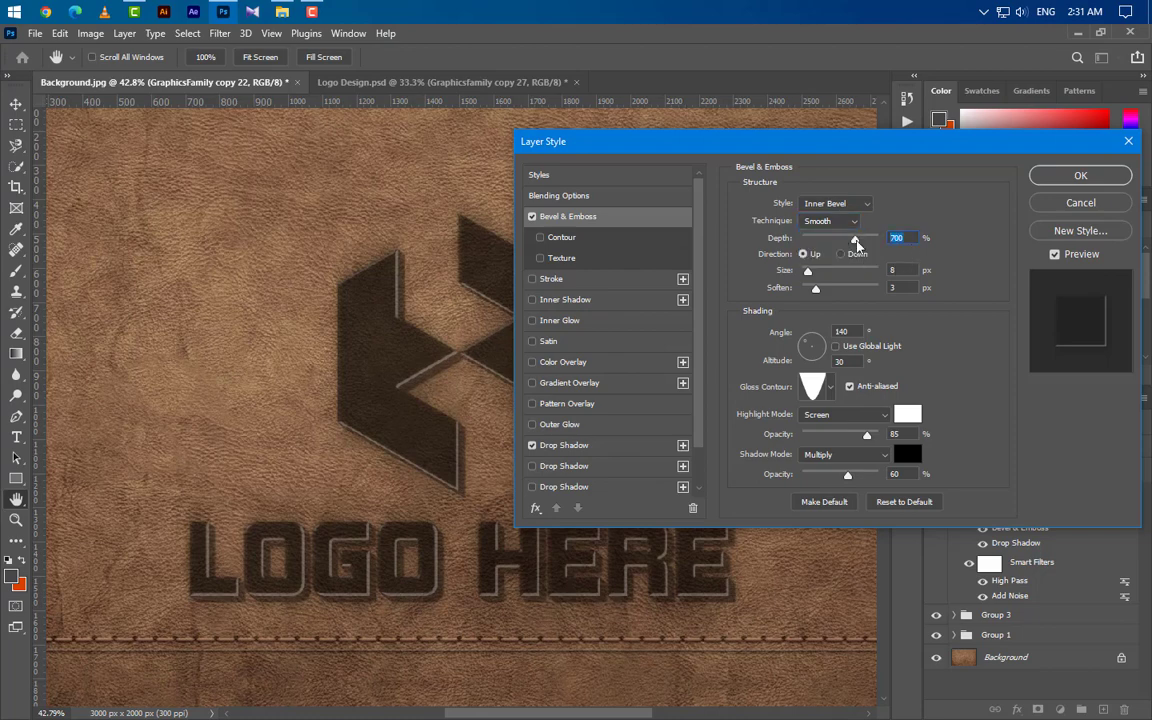
pyautogui.write('100')
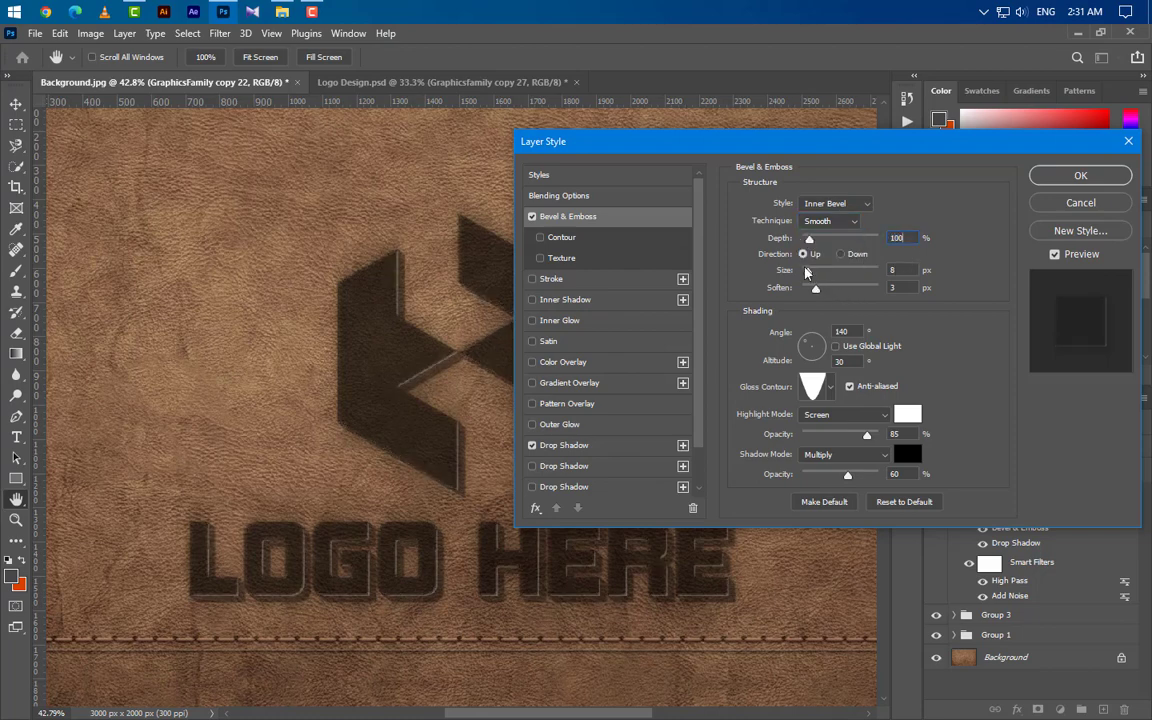
# - Set the bevel's size to 2 px, soften to 1 px and shading angle to 90°
pyautogui.click(895, 289)
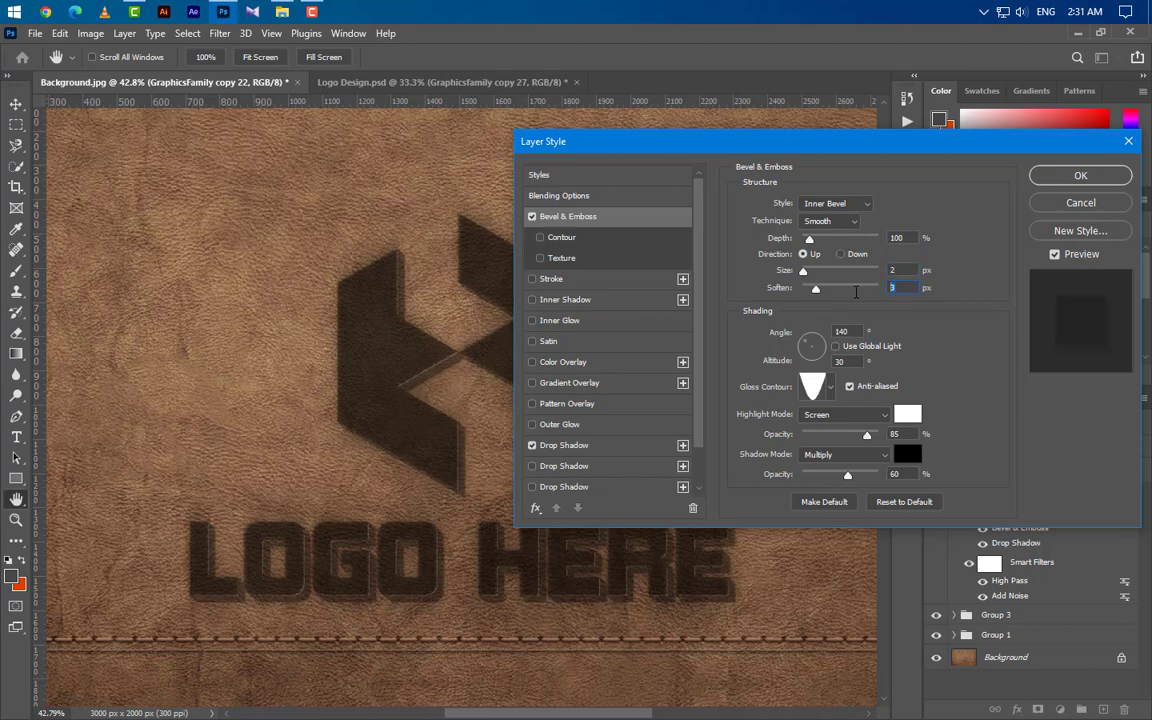
pyautogui.press('Tab')
pyautogui.write('90')
pyautogui.press('Tab')
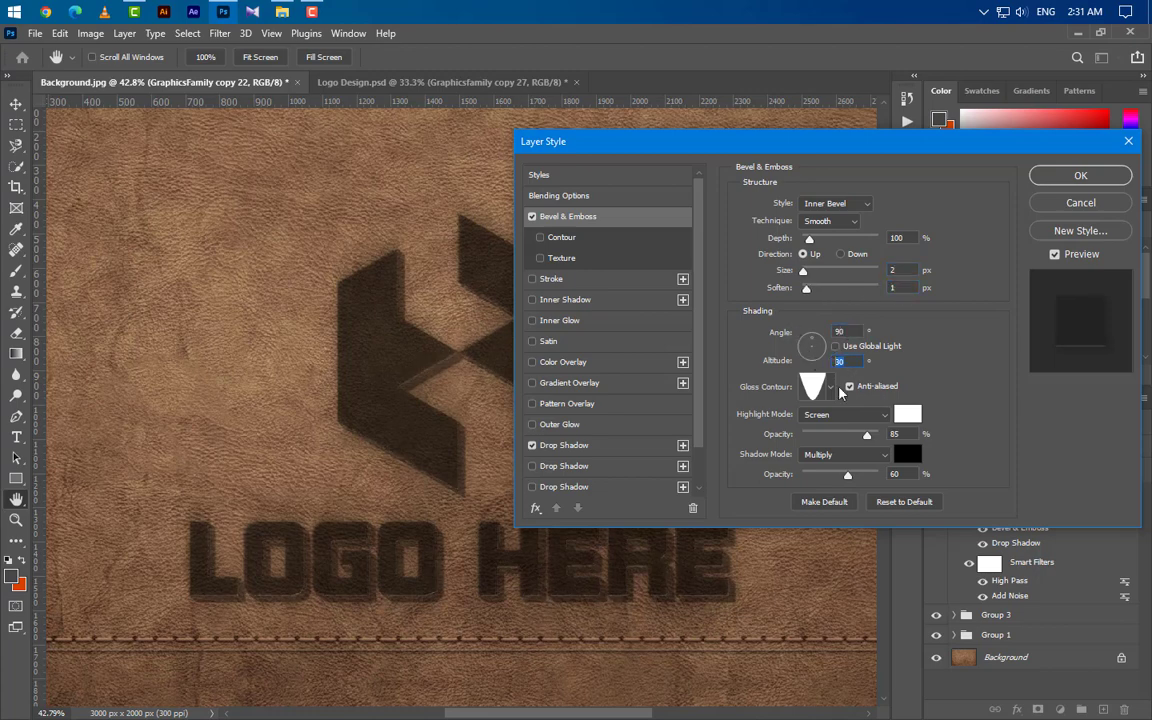
# - Turn off anti-aliasing for the bevel's gloss contour and choose the straight linear contour
pyautogui.click(851, 388)
pyautogui.click(830, 390)
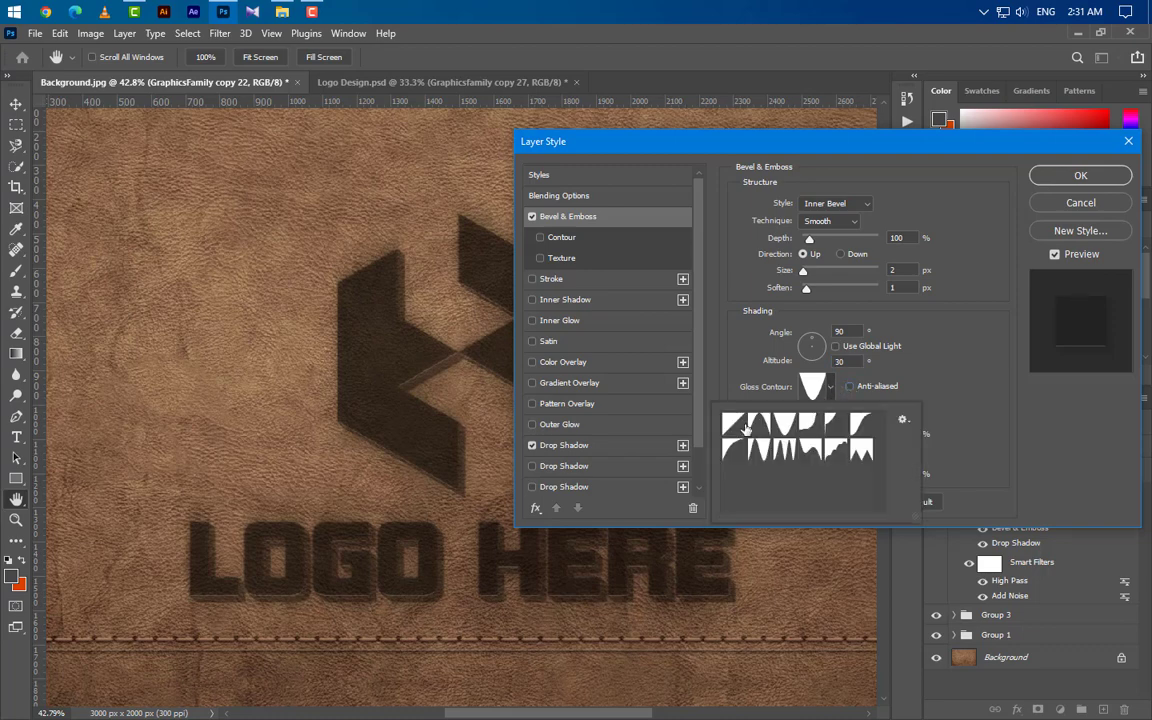
pyautogui.click(738, 421)
pyautogui.click(966, 378)
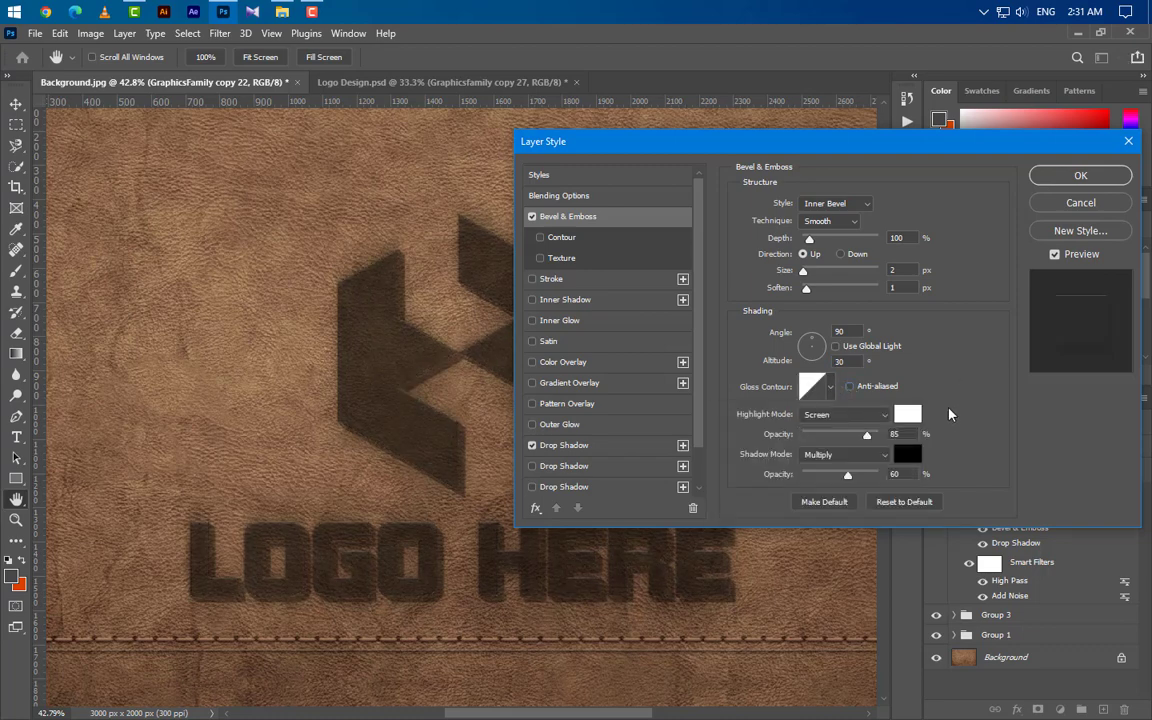
# - Set the bevel's highlight mode to Overlay with 70% opacity
pyautogui.click(845, 414)
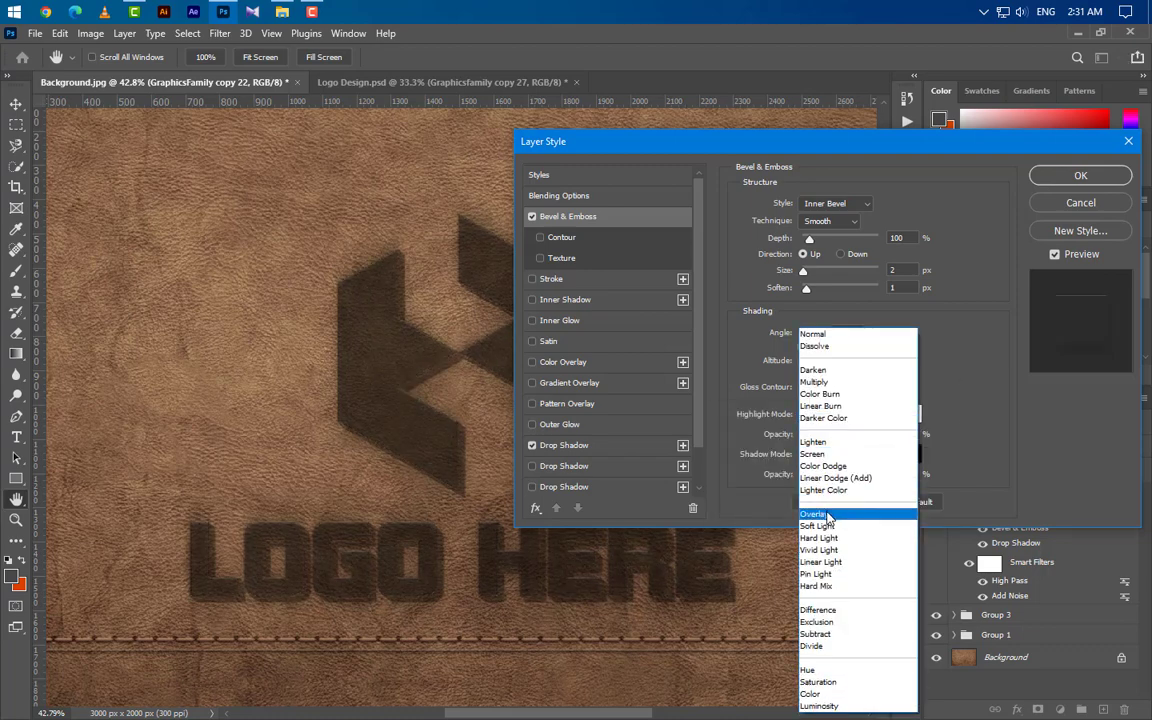
pyautogui.click(814, 514)
pyautogui.doubleClick(893, 434)
pyautogui.write('70')
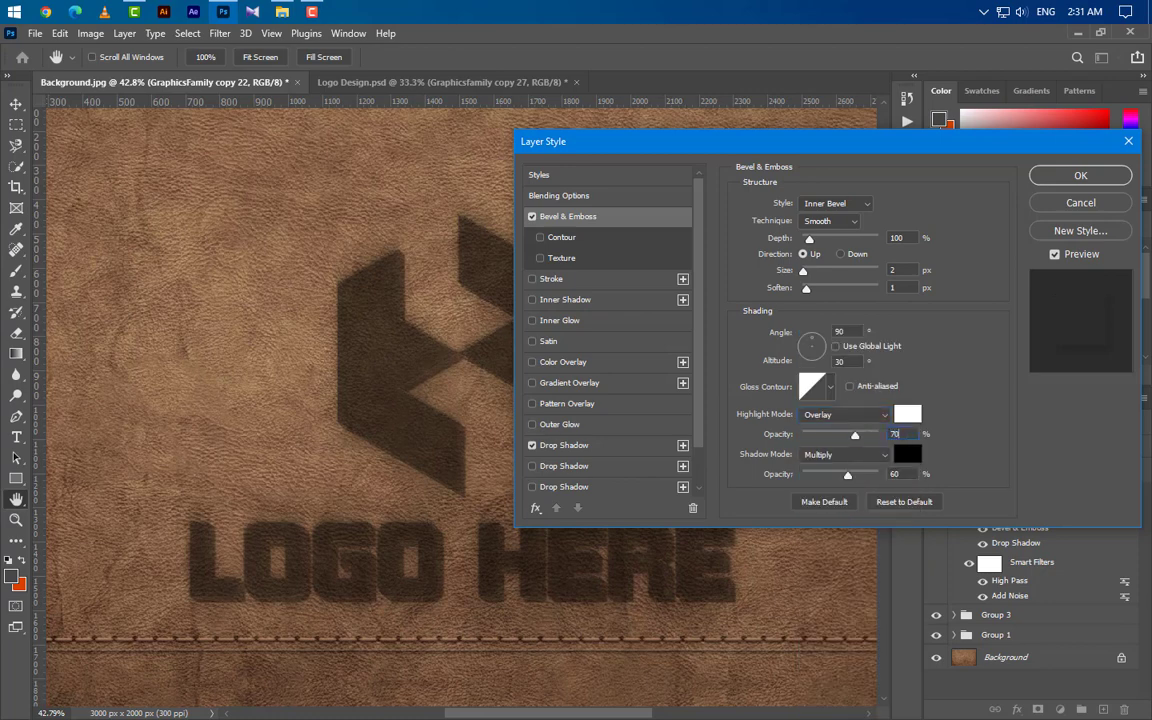
# - Set the bevel's shadow mode to Multiply with colour 494949 and apply the layer style
pyautogui.click(845, 454)
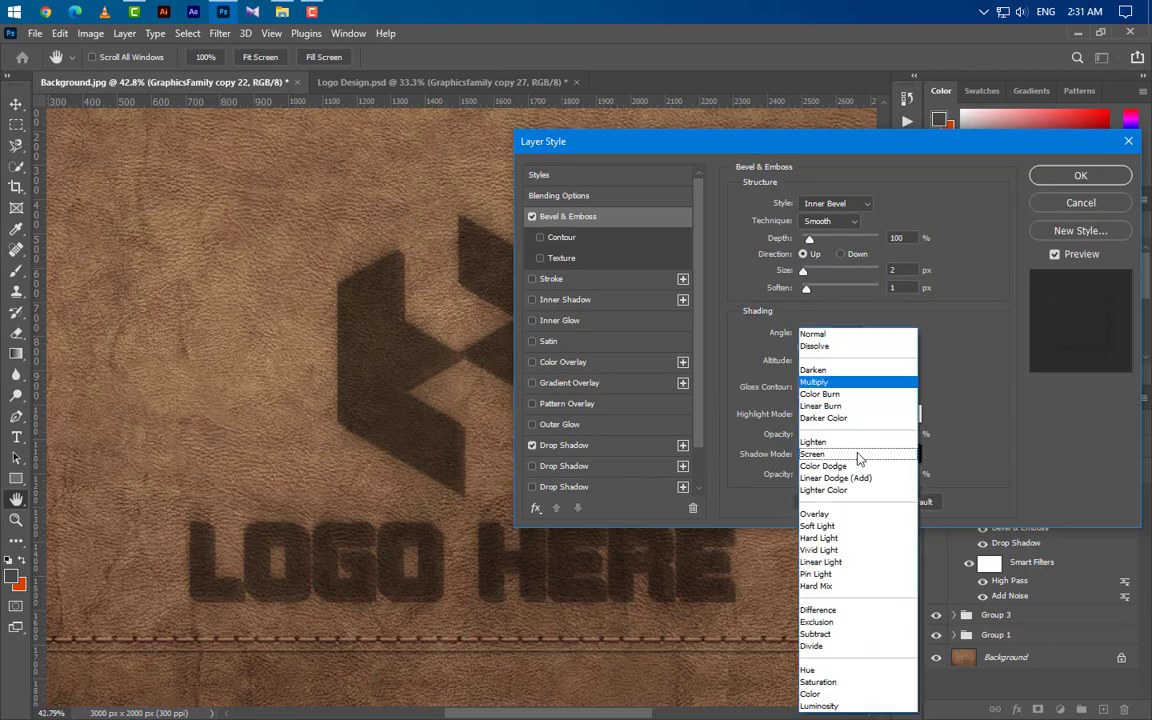
pyautogui.click(840, 382)
pyautogui.click(908, 456)
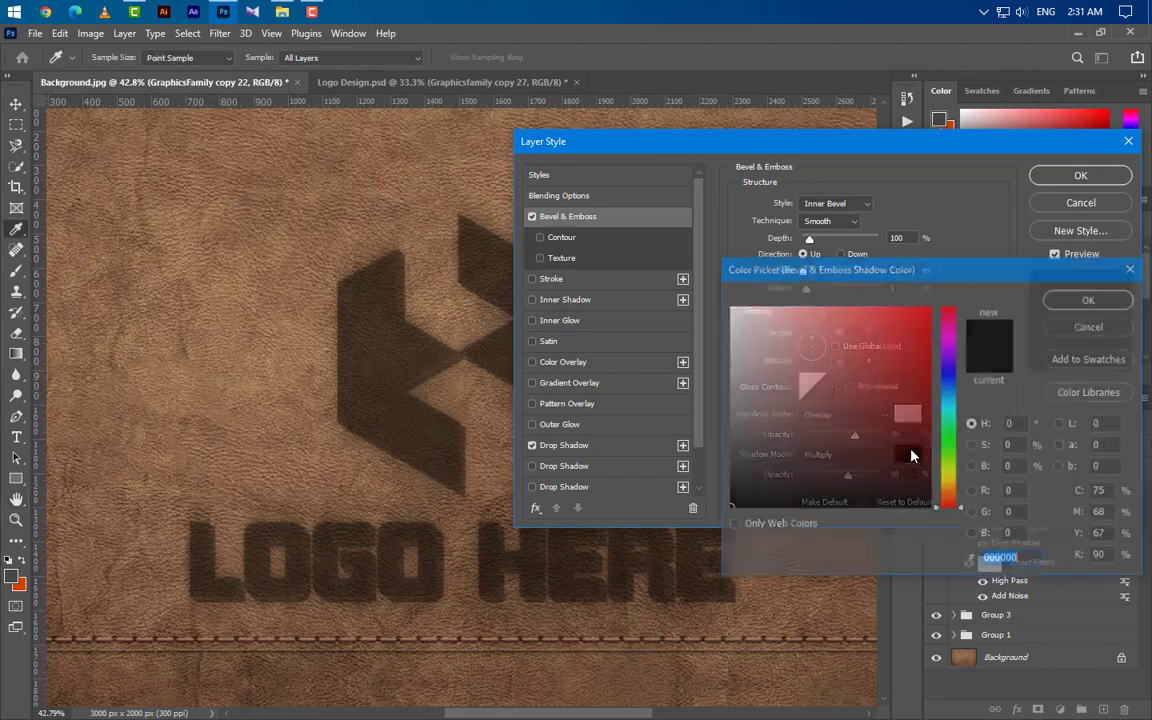
pyautogui.write('494949')
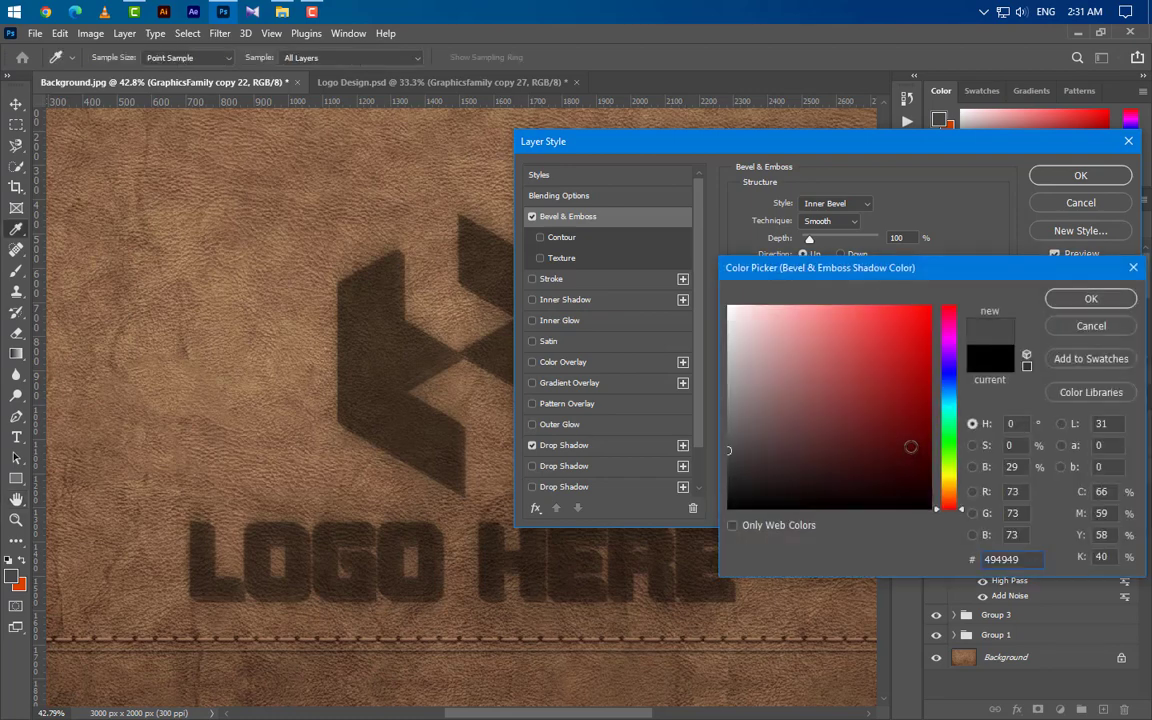
pyautogui.click(1063, 300)
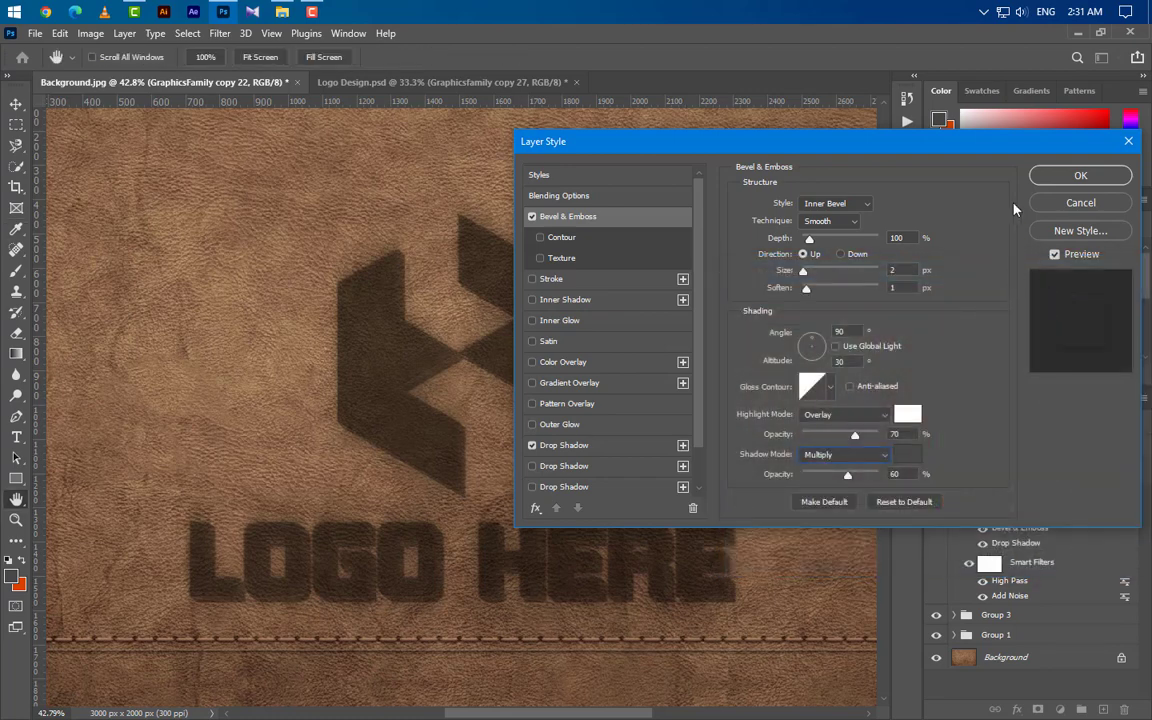
pyautogui.click(1064, 175)
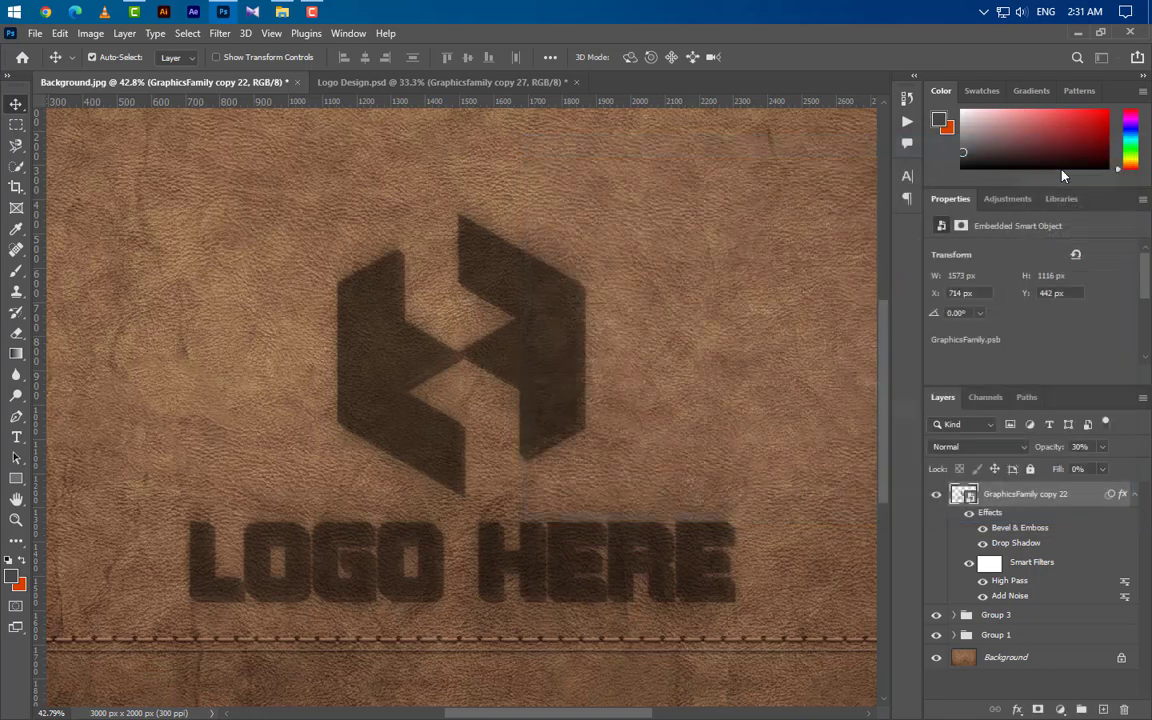
# - Raise GraphicsFamily copy 22's opacity and fill to 100% and collapse its effects list
pyautogui.click(1102, 447)
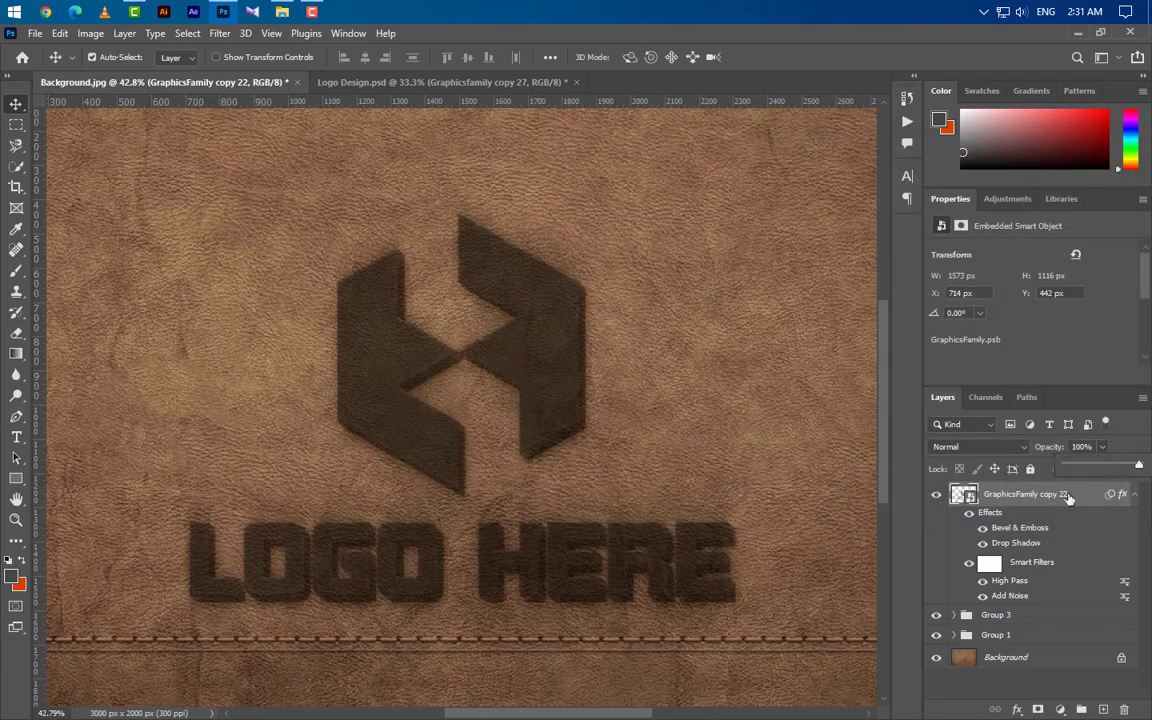
pyautogui.click(1070, 496)
pyautogui.click(1102, 469)
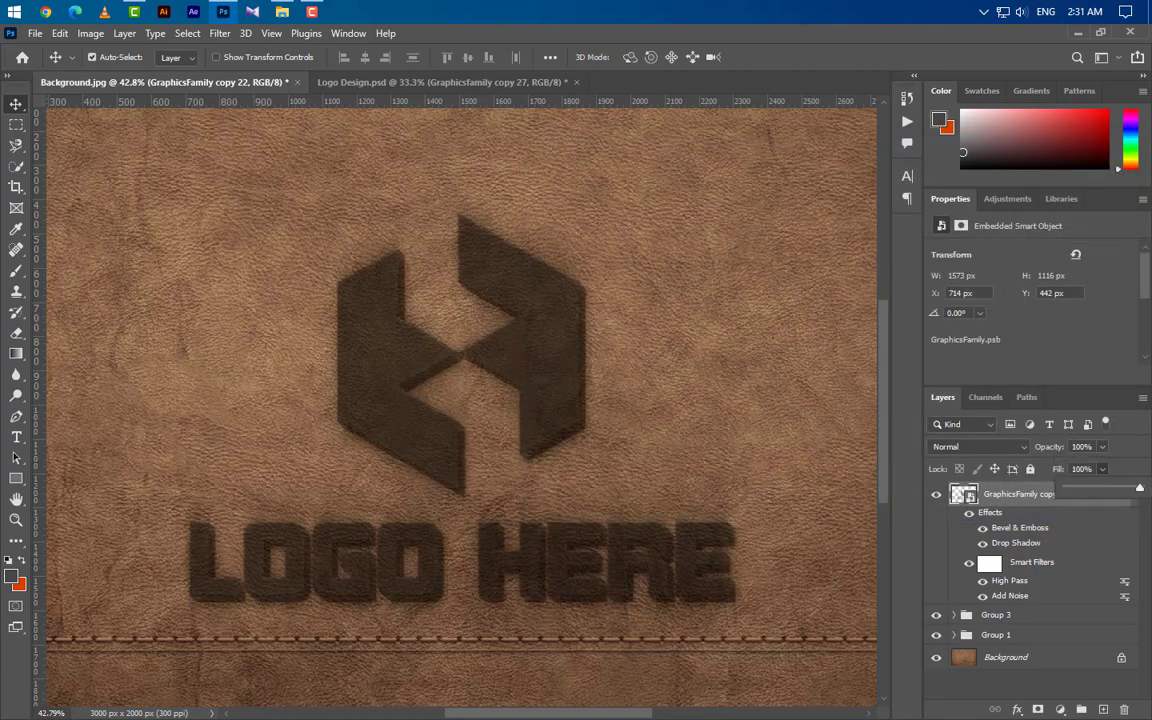
pyautogui.moveTo(1067, 491); pyautogui.dragTo(1143, 489)
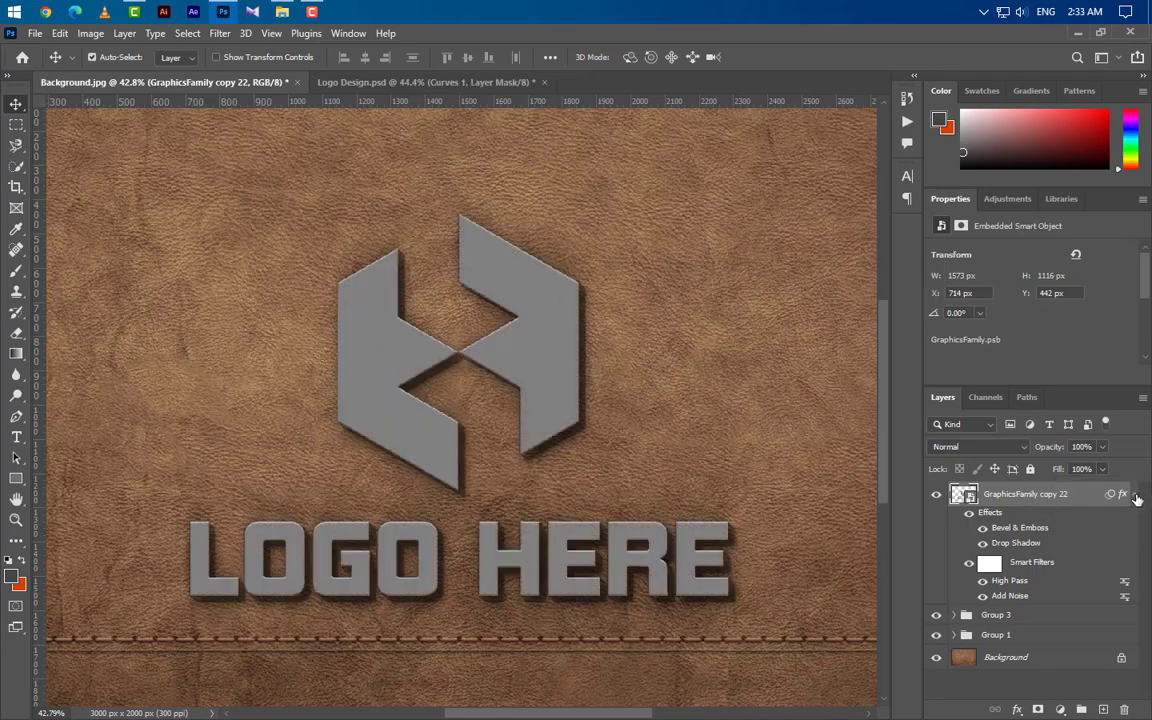
pyautogui.click(1134, 494)
# - Add a Curves adjustment layer above GraphicsFamily copy 22 and set its black point's output to 42
pyautogui.click(1061, 708)
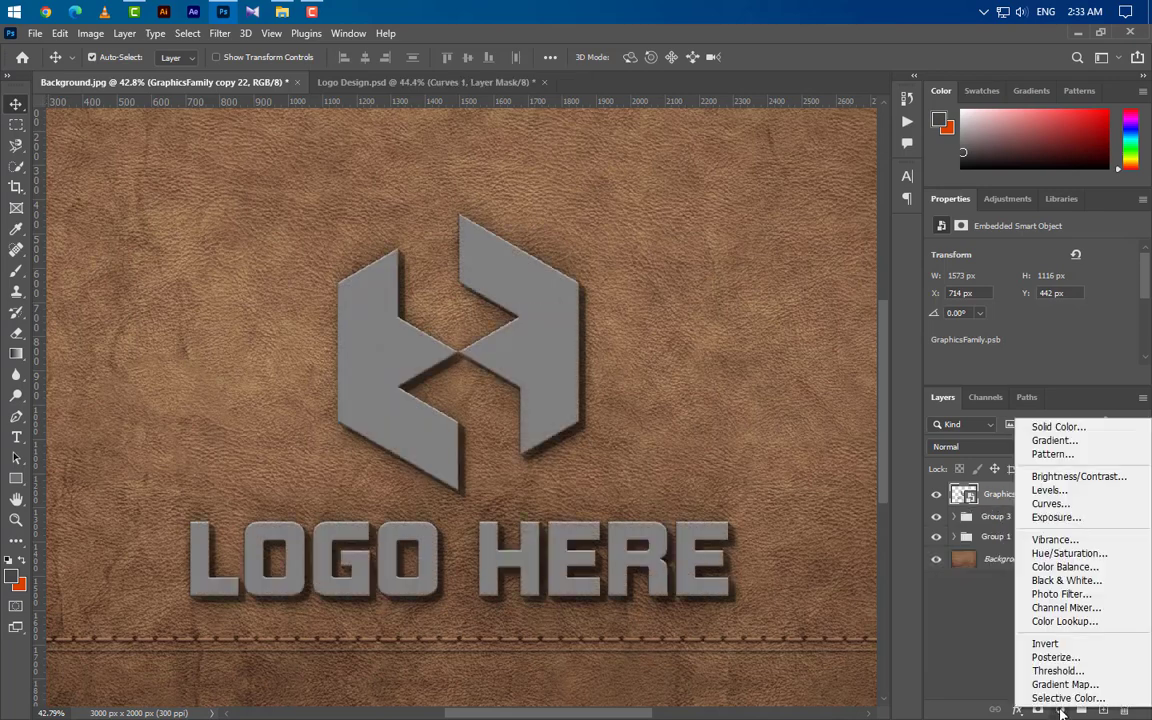
pyautogui.click(1050, 503)
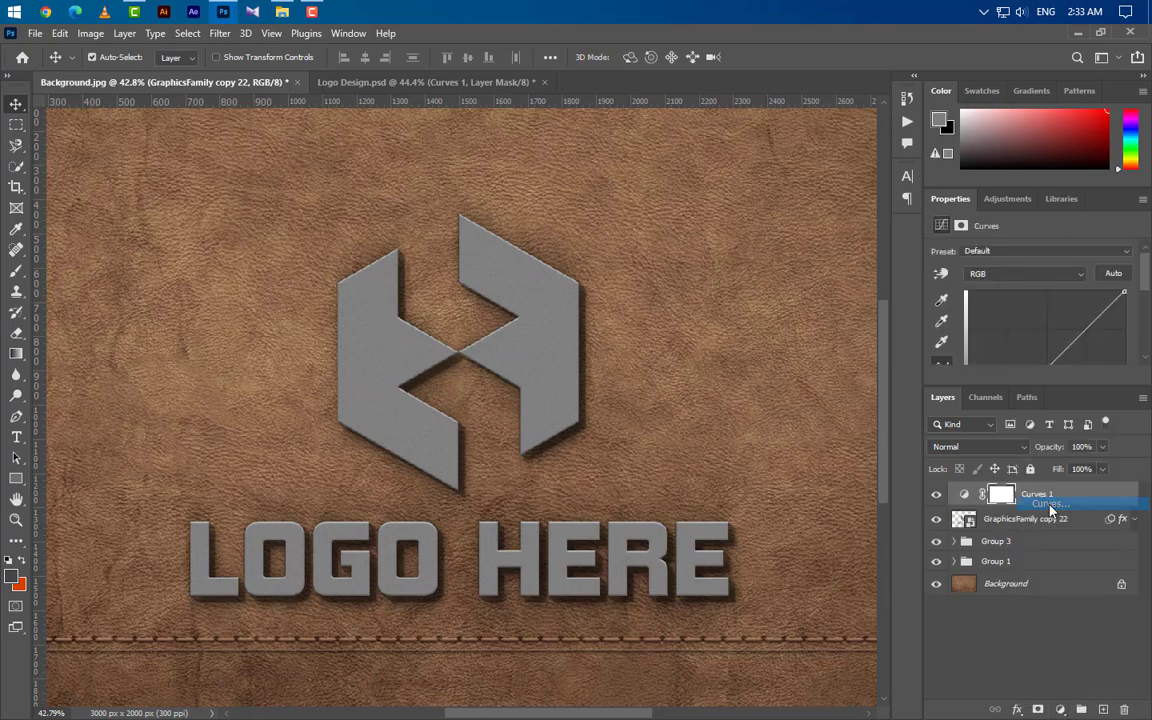
pyautogui.moveTo(1057, 386); pyautogui.dragTo(1075, 552)
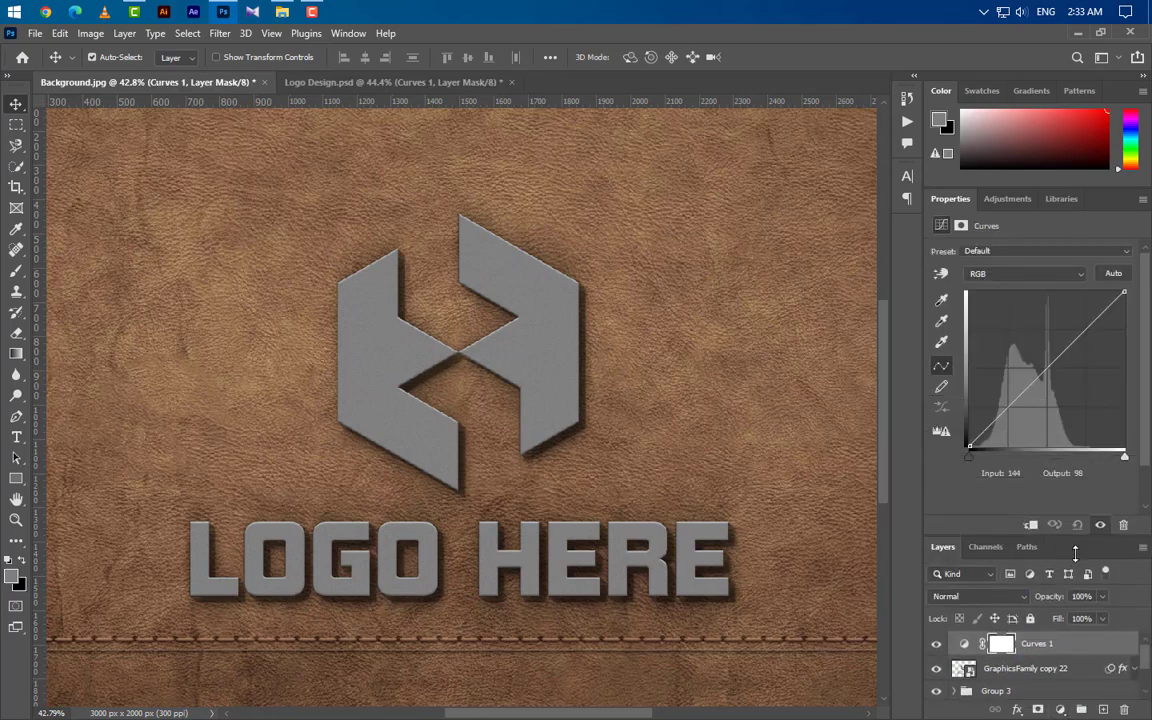
pyautogui.click(969, 446)
pyautogui.write('42')
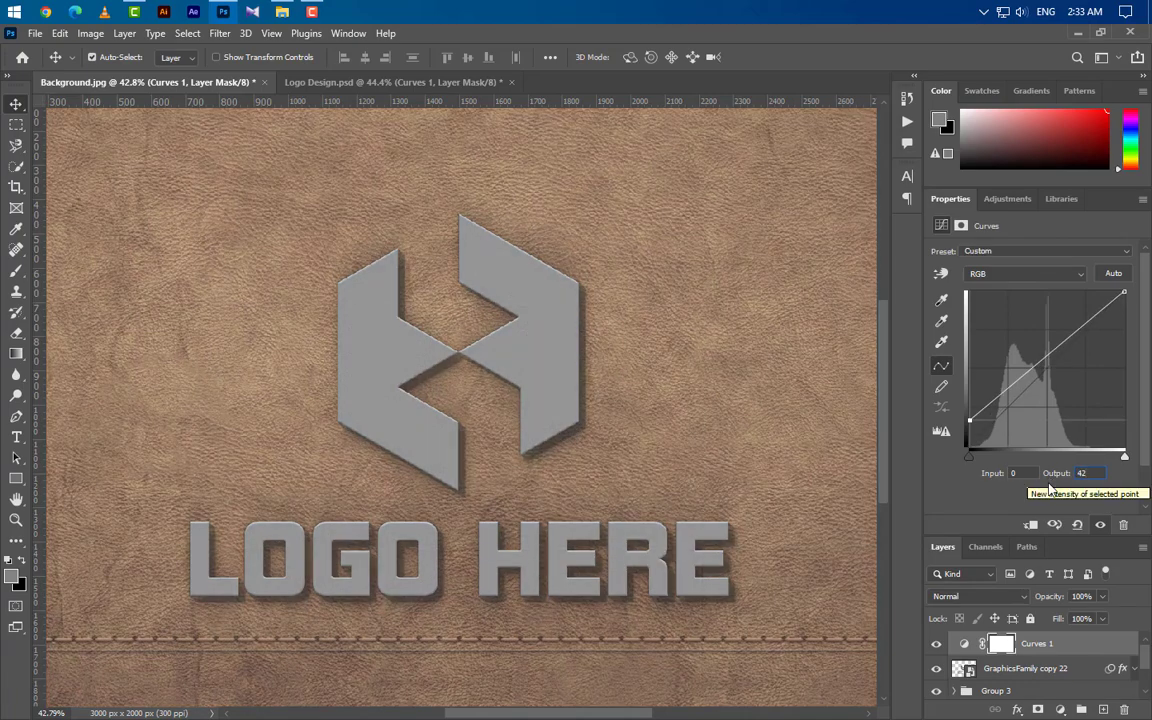
# - Clip the Curves 1 adjustment to GraphicsFamily copy 22
pyautogui.rightClick(1062, 643)
pyautogui.click(936, 354)
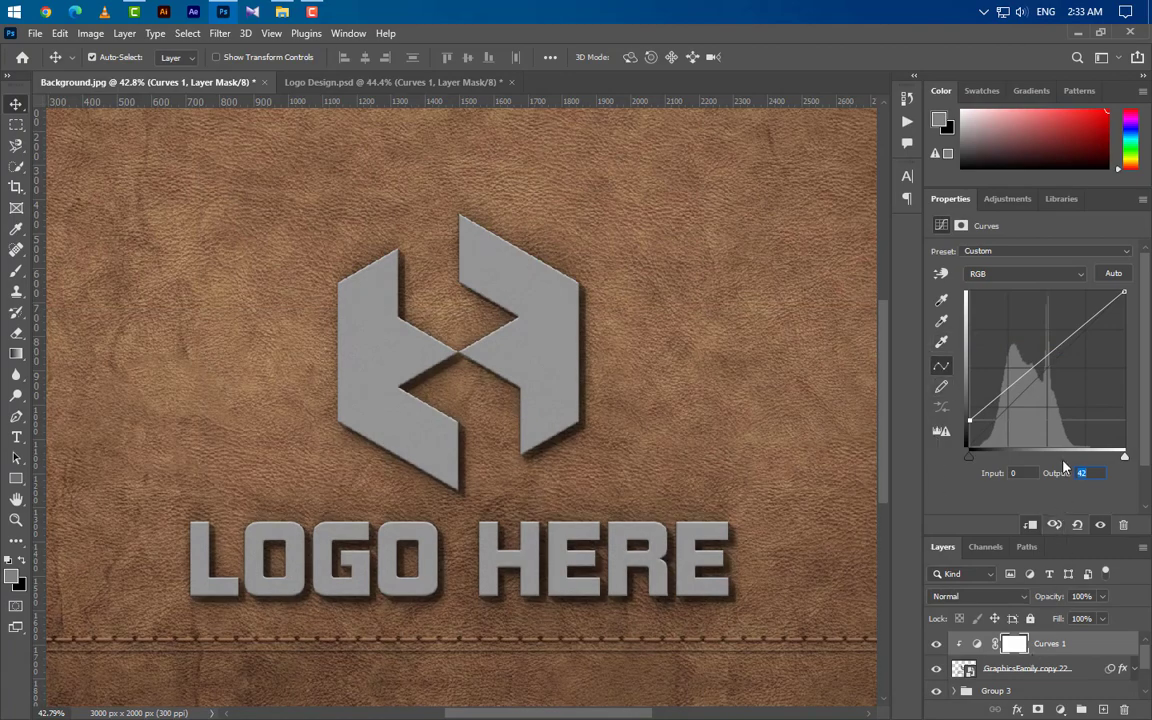
pyautogui.moveTo(1066, 537); pyautogui.dragTo(1048, 258)
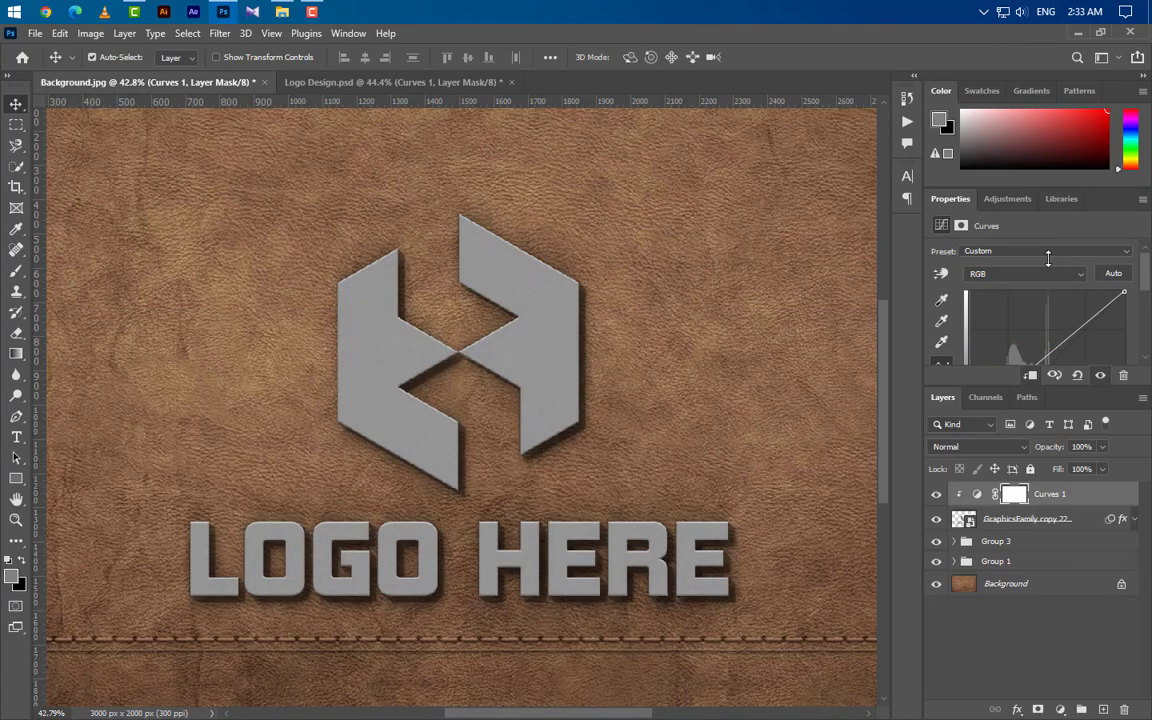
# - Duplicate GraphicsFamily copy 22, then place the duplicate above the Curves 1 layer and hide it
pyautogui.click(1057, 530)
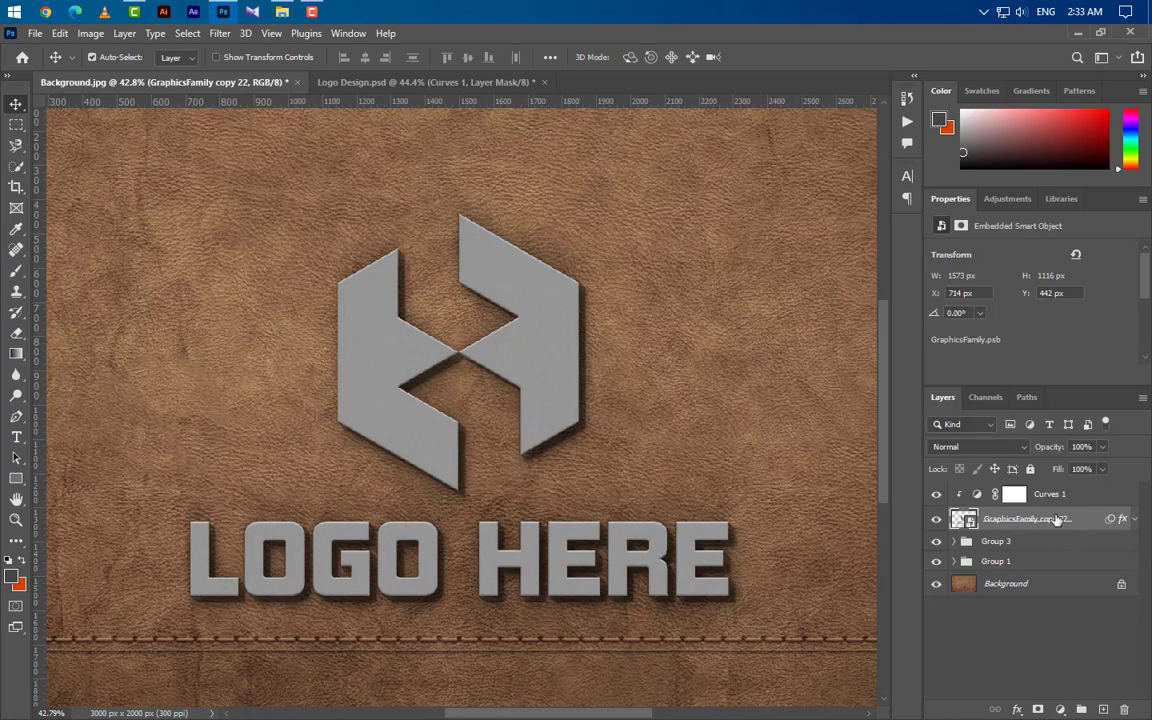
pyautogui.rightClick(1057, 519)
pyautogui.click(885, 56)
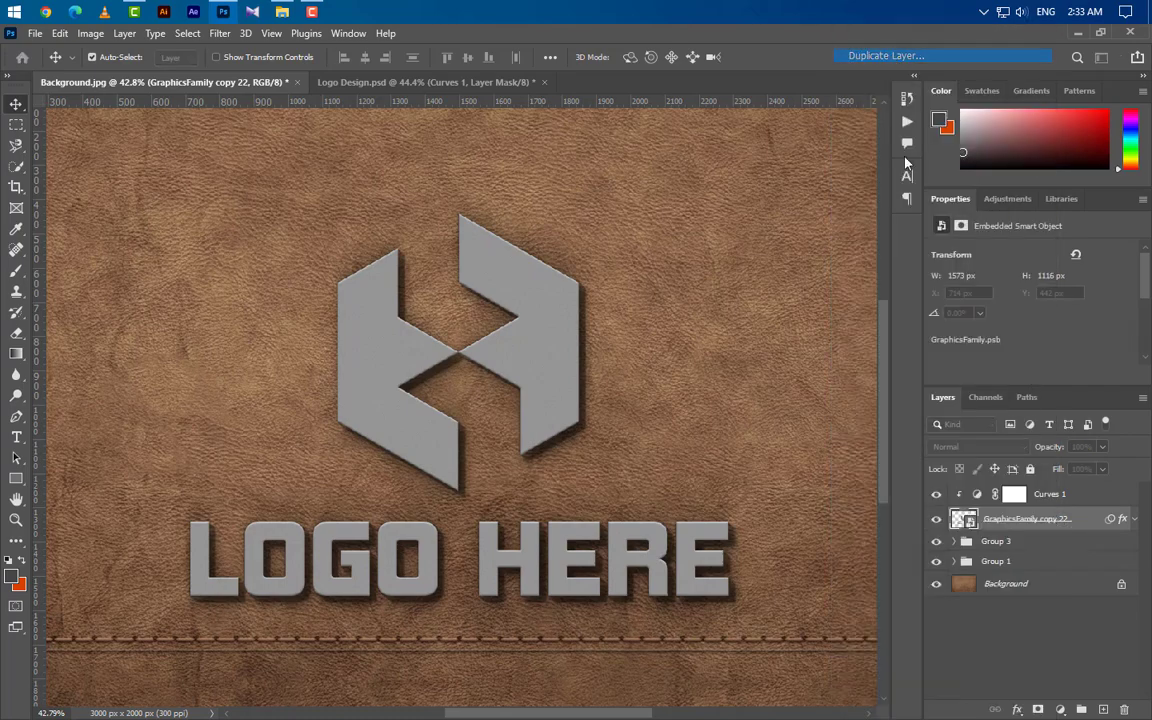
pyautogui.click(700, 216)
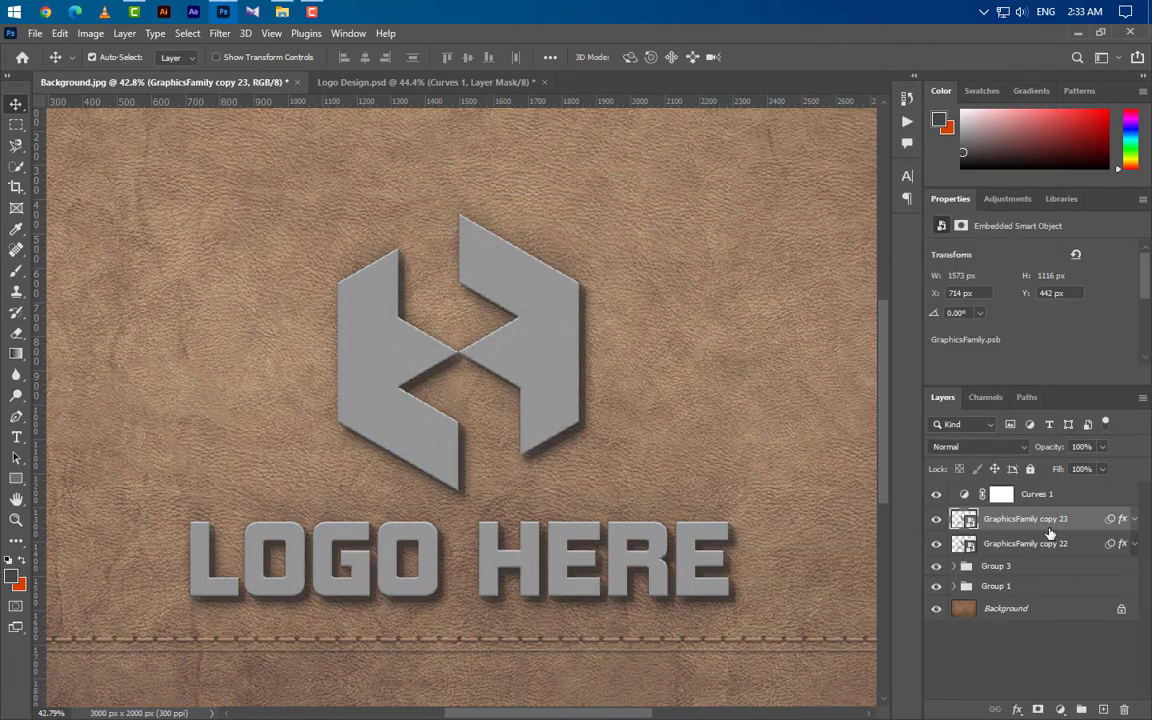
pyautogui.moveTo(1049, 533)
pyautogui.mouseDown()
pyautogui.moveTo(1041, 488)
pyautogui.moveTo(992, 490)
pyautogui.mouseUp()
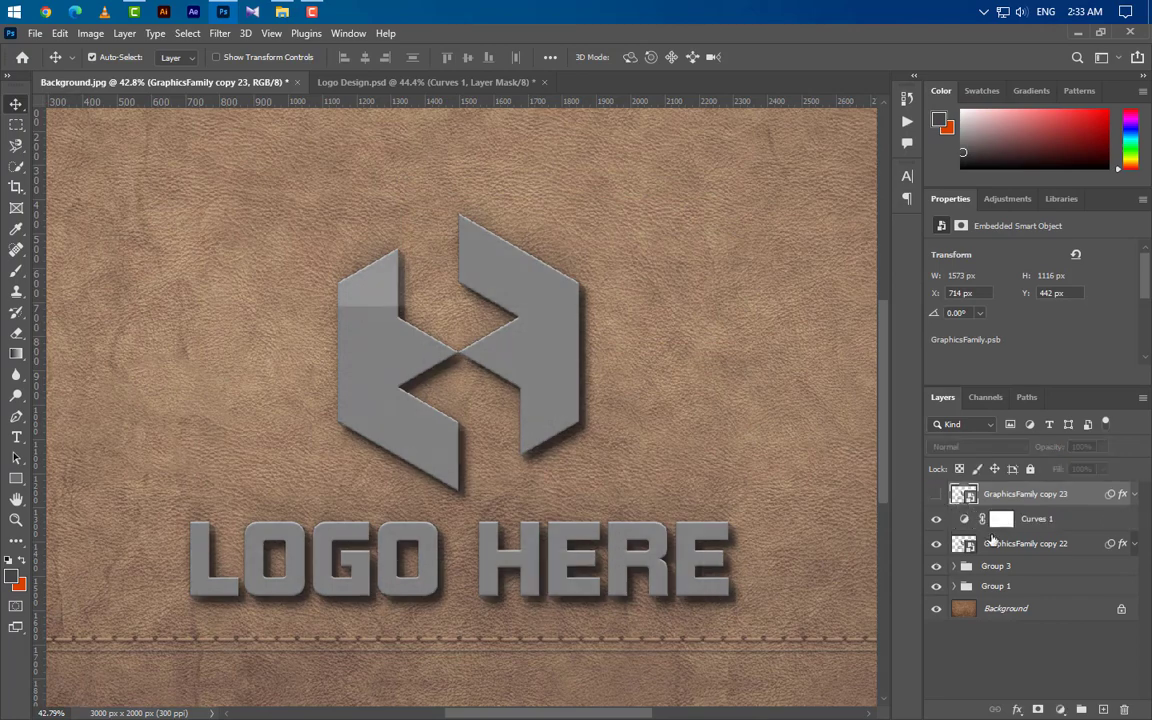
# - Recreate the clipping mask that ties Curves 1 to the logo layer directly beneath it
pyautogui.click(1055, 519)
pyautogui.rightClick(1047, 522)
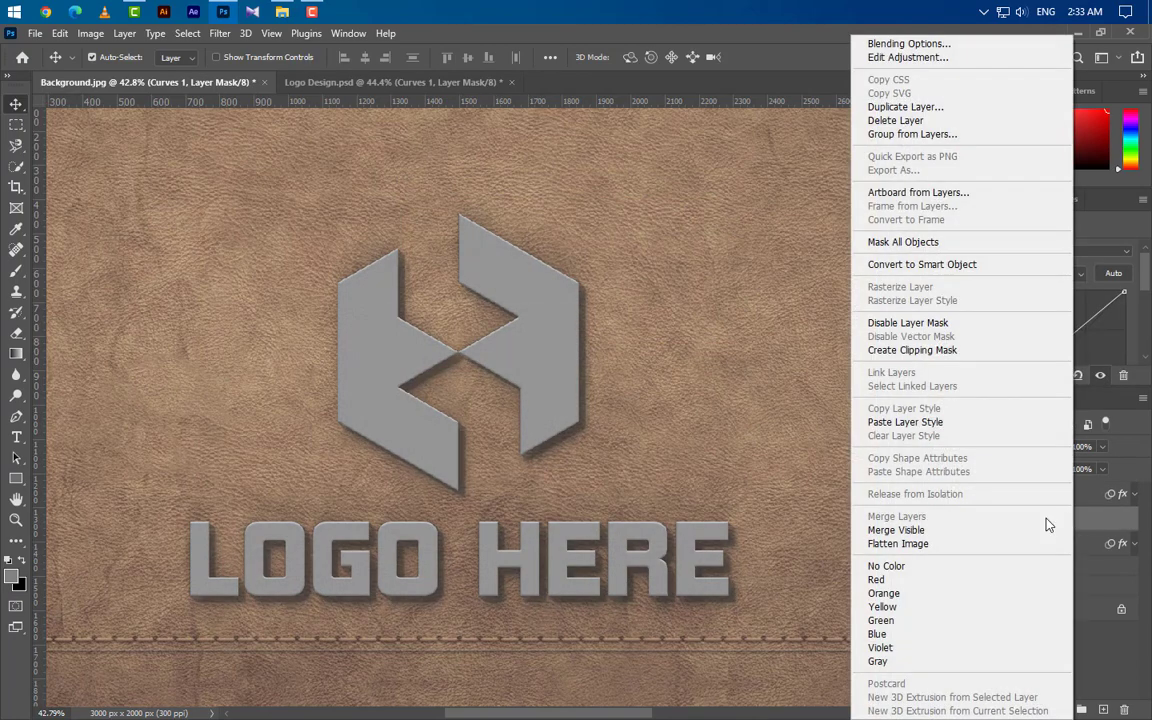
pyautogui.click(895, 352)
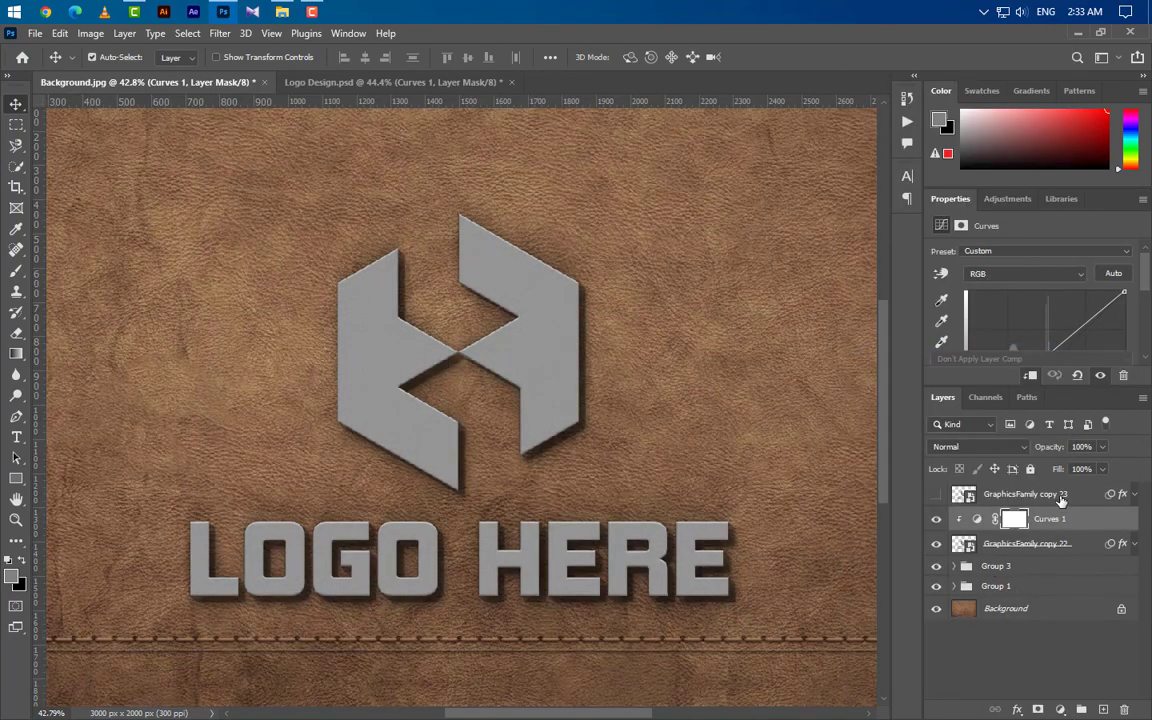
# - Show GraphicsFamily copy 23, remove its smart filters and set its fill to 0%
pyautogui.click(1062, 500)
pyautogui.click(936, 495)
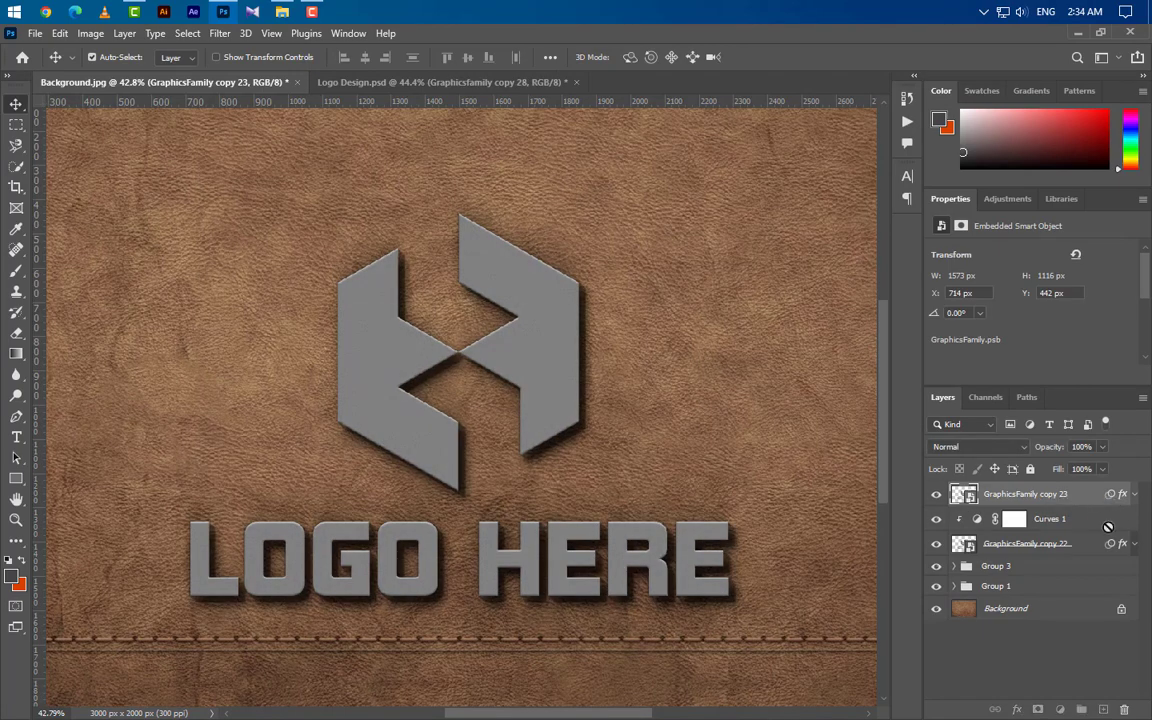
pyautogui.click(1103, 470)
pyautogui.moveTo(1104, 491); pyautogui.dragTo(927, 556)
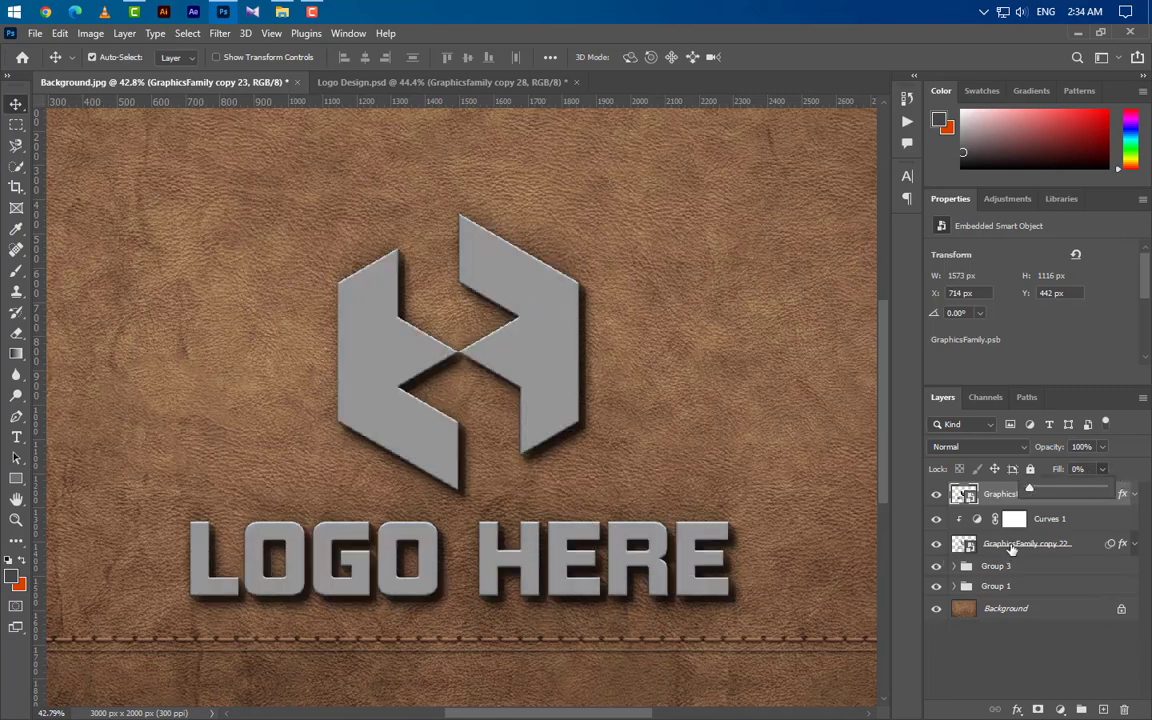
# - Delete the Drop Shadow effect from GraphicsFamily copy 23, keeping its Bevel & Emboss
pyautogui.click(1134, 495)
pyautogui.moveTo(1028, 546); pyautogui.dragTo(1124, 709)
pyautogui.click(1133, 497)
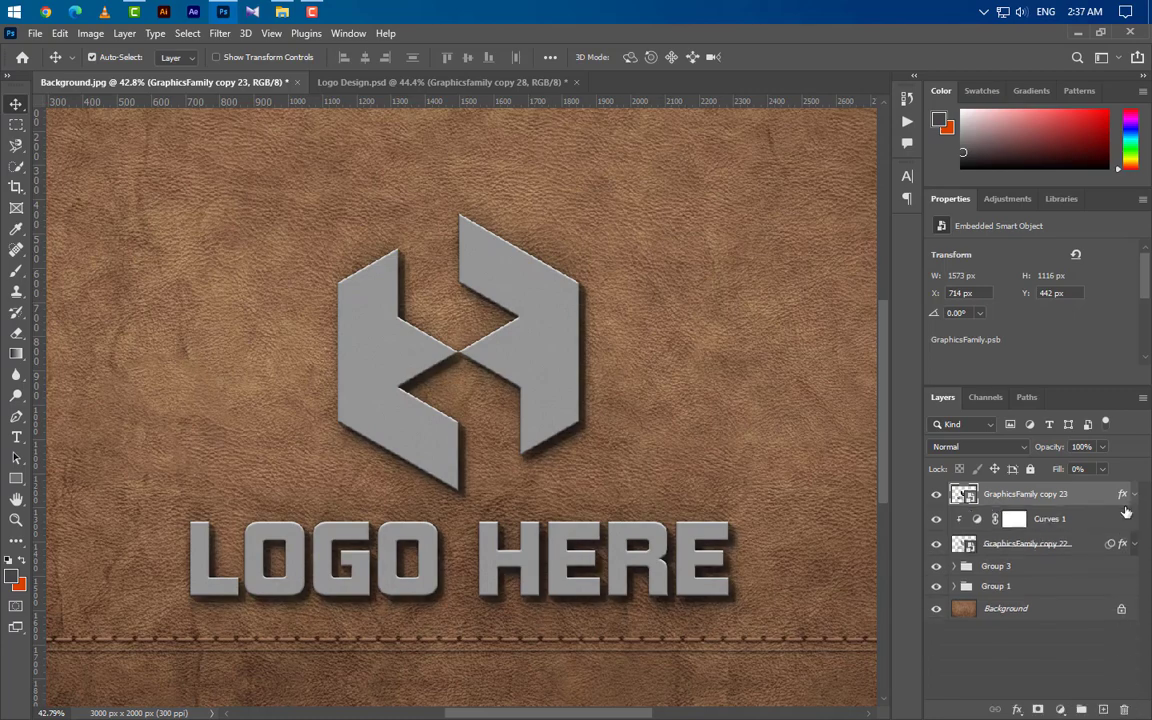
# - Duplicate GraphicsFamily copy 23 as GraphicsFamily copy 24 in the same document
pyautogui.rightClick(1094, 501)
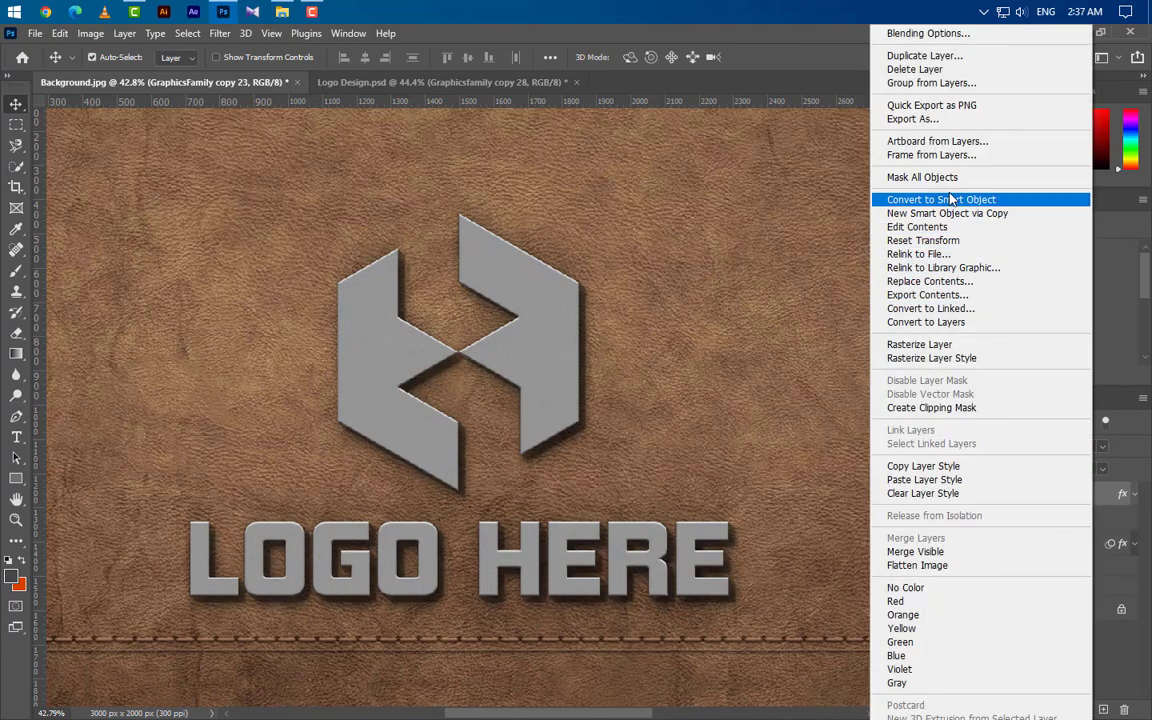
pyautogui.click(924, 56)
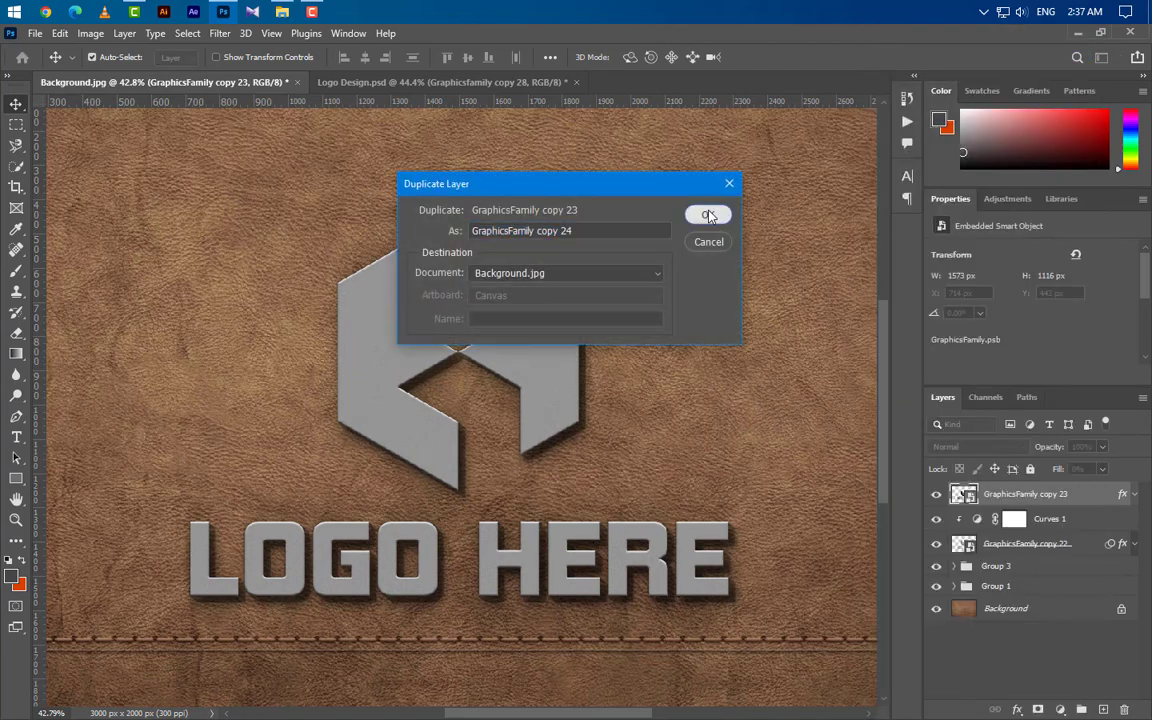
pyautogui.click(712, 214)
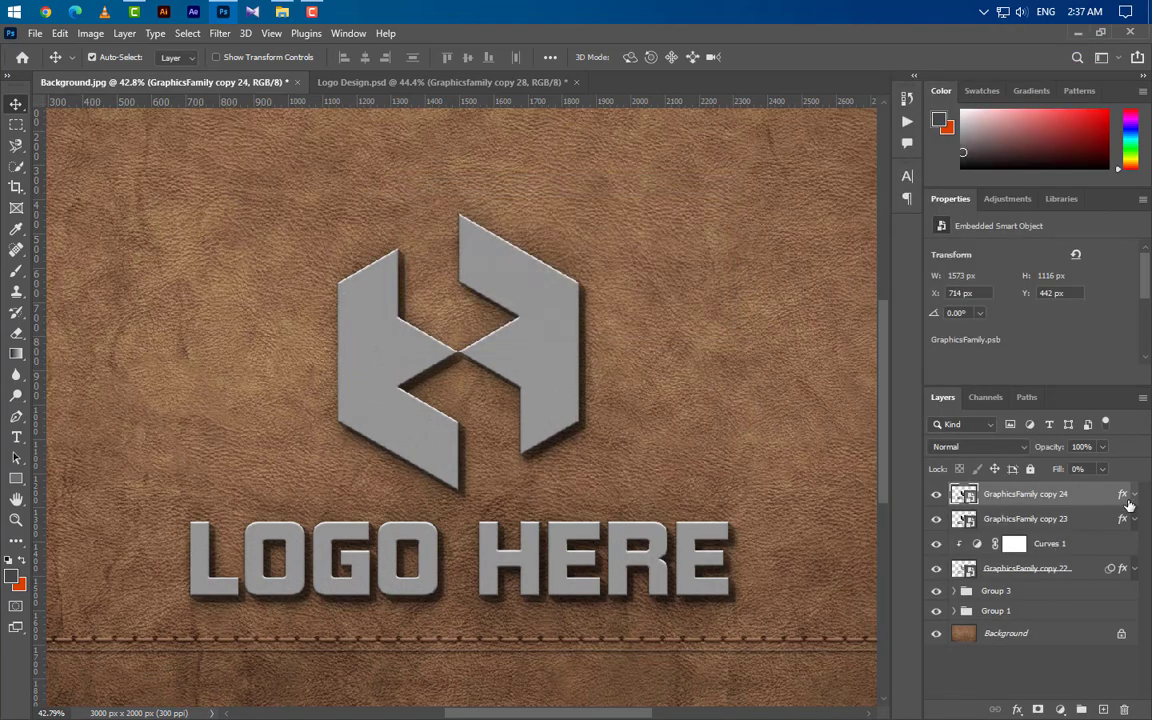
# - Change GraphicsFamily copy 24's Bevel & Emboss to an Outer Bevel with the Smooth technique
pyautogui.click(1134, 494)
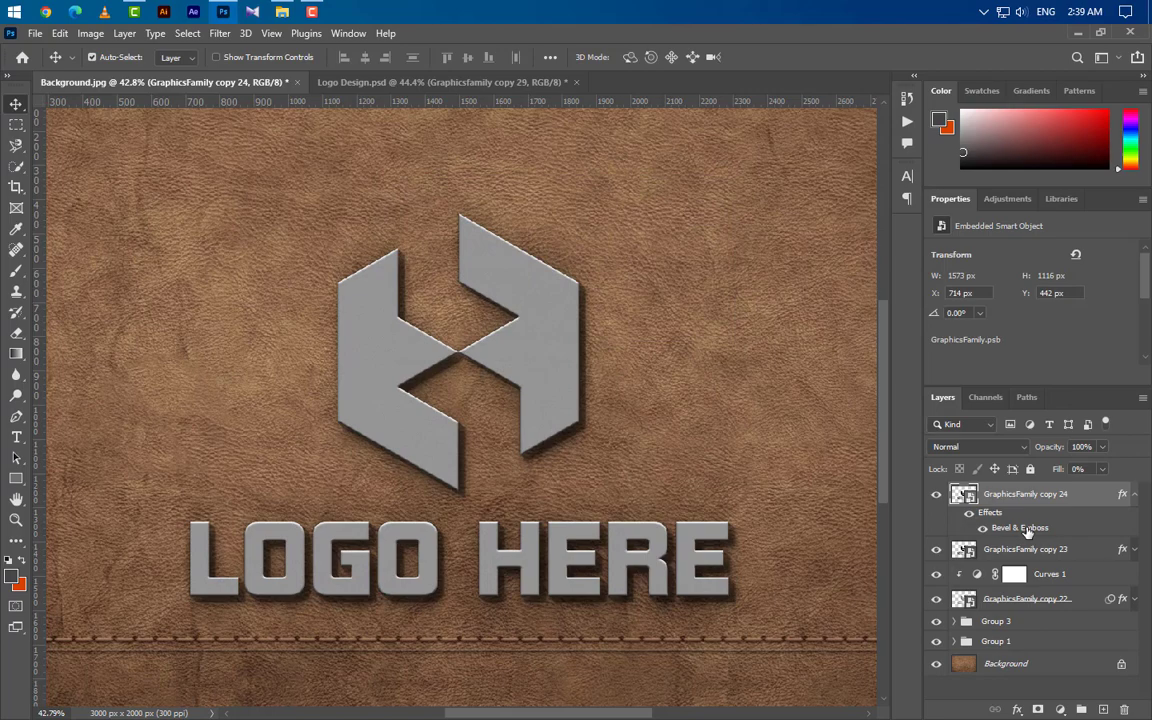
pyautogui.doubleClick(1027, 529)
pyautogui.click(850, 203)
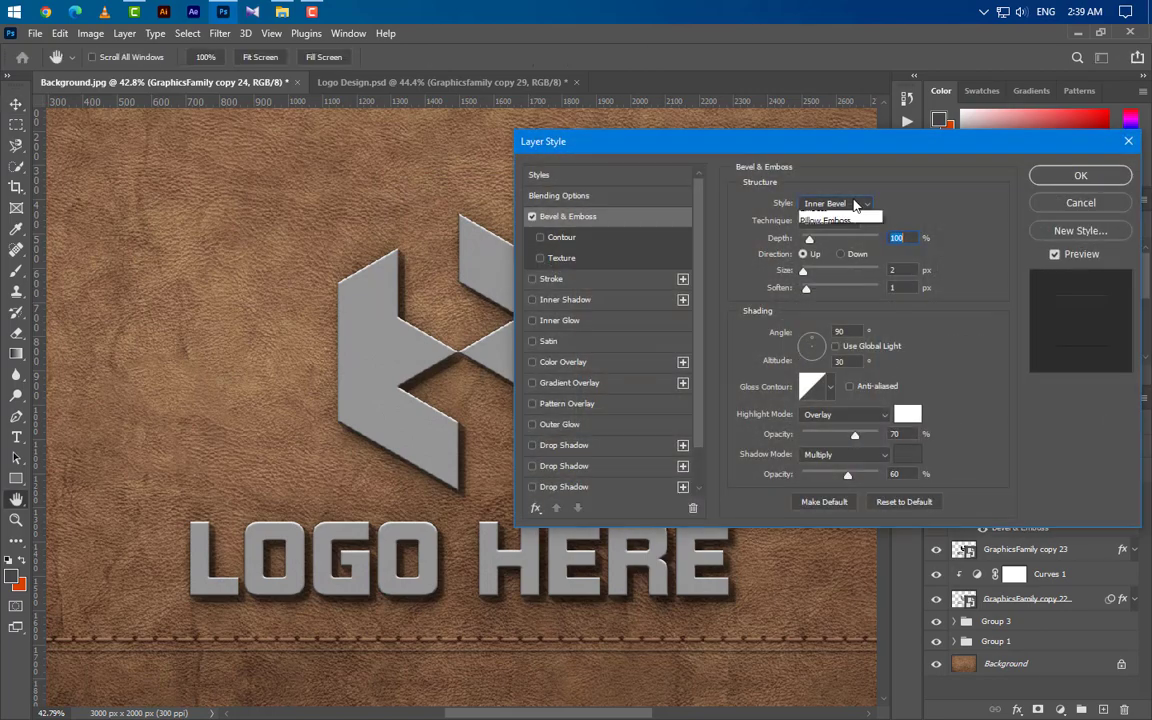
pyautogui.click(836, 229)
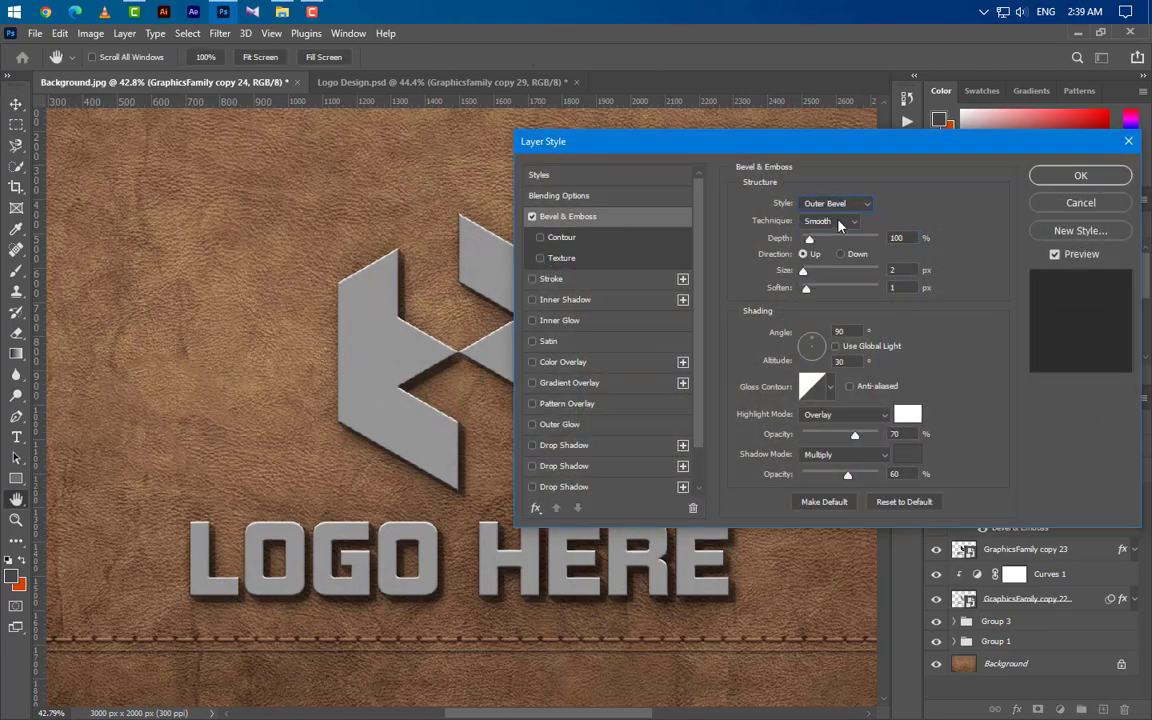
pyautogui.click(838, 225)
pyautogui.click(837, 235)
# - Set the outer bevel's depth to 25%, size to 40 px, soften to 15 px and shading angle to 120°
pyautogui.moveTo(881, 240); pyautogui.dragTo(852, 243)
pyautogui.write('2')
pyautogui.write('40')
pyautogui.press('Tab')
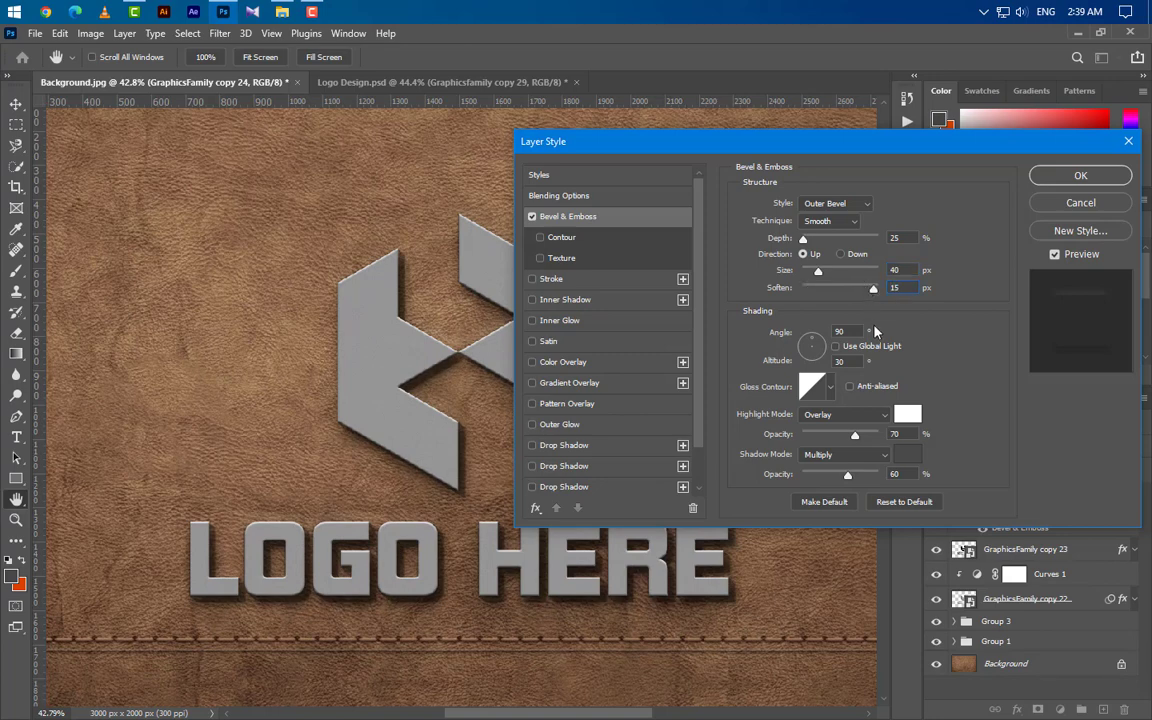
pyautogui.write('120')
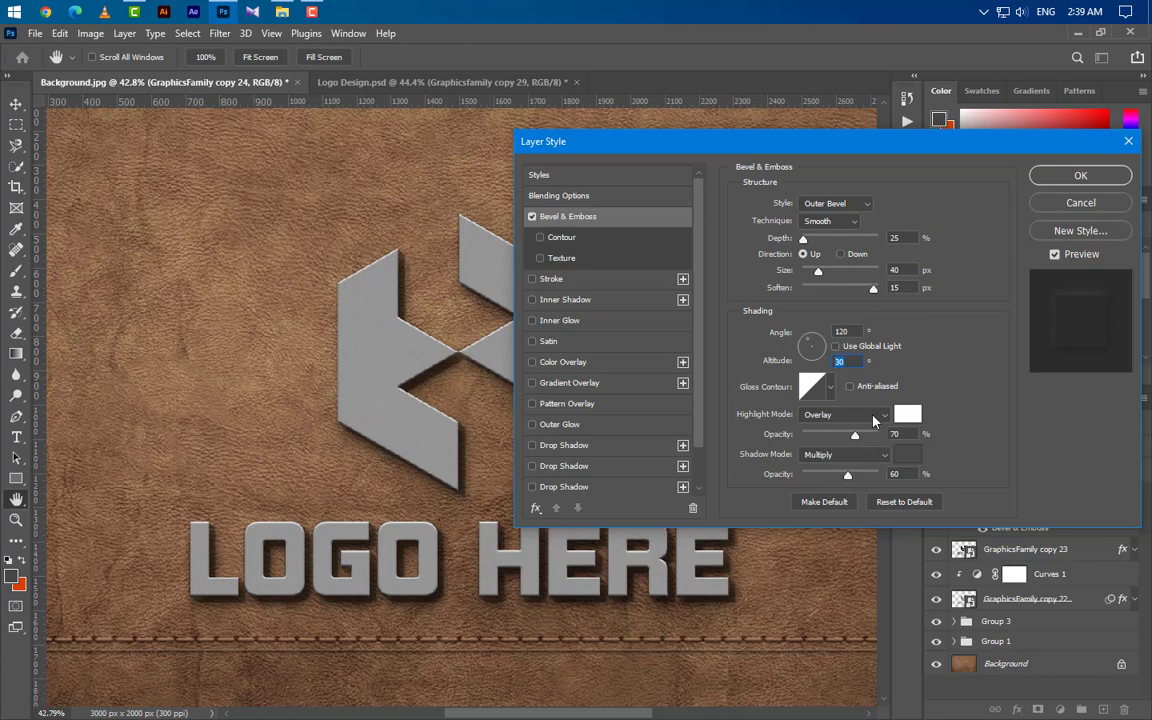
# - Set the outer bevel's highlight to Linear Dodge (Add) with colour fcdfc1 and 35% opacity
pyautogui.click(873, 418)
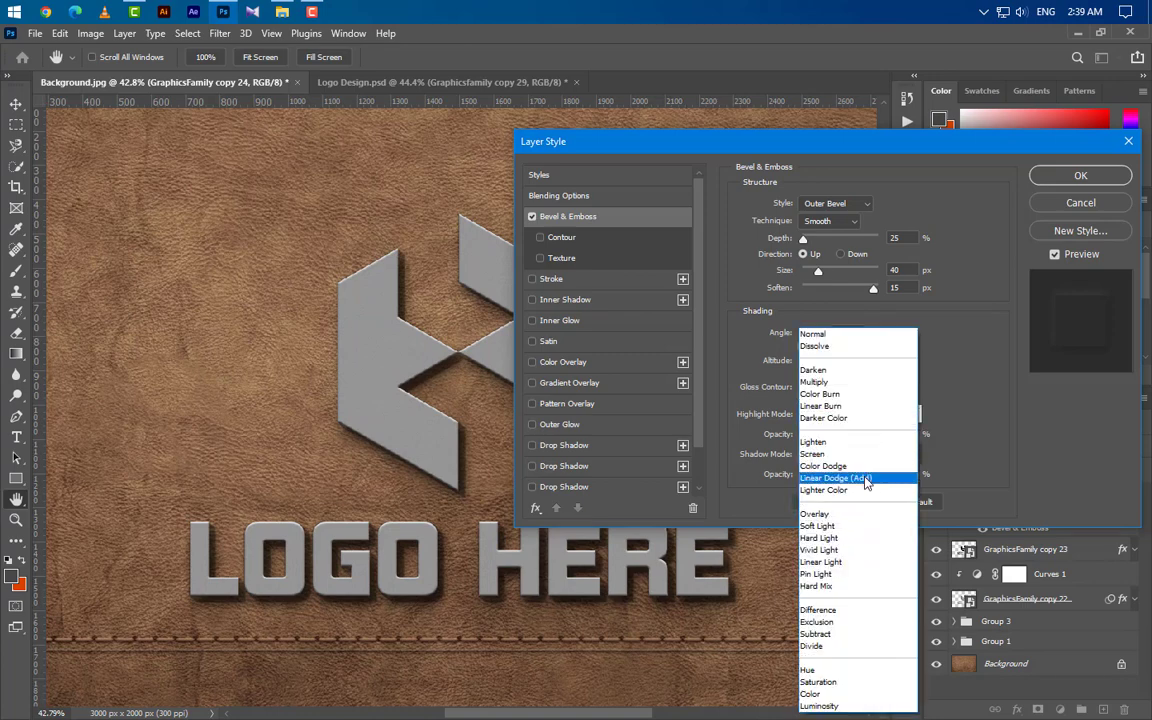
pyautogui.click(836, 478)
pyautogui.click(906, 415)
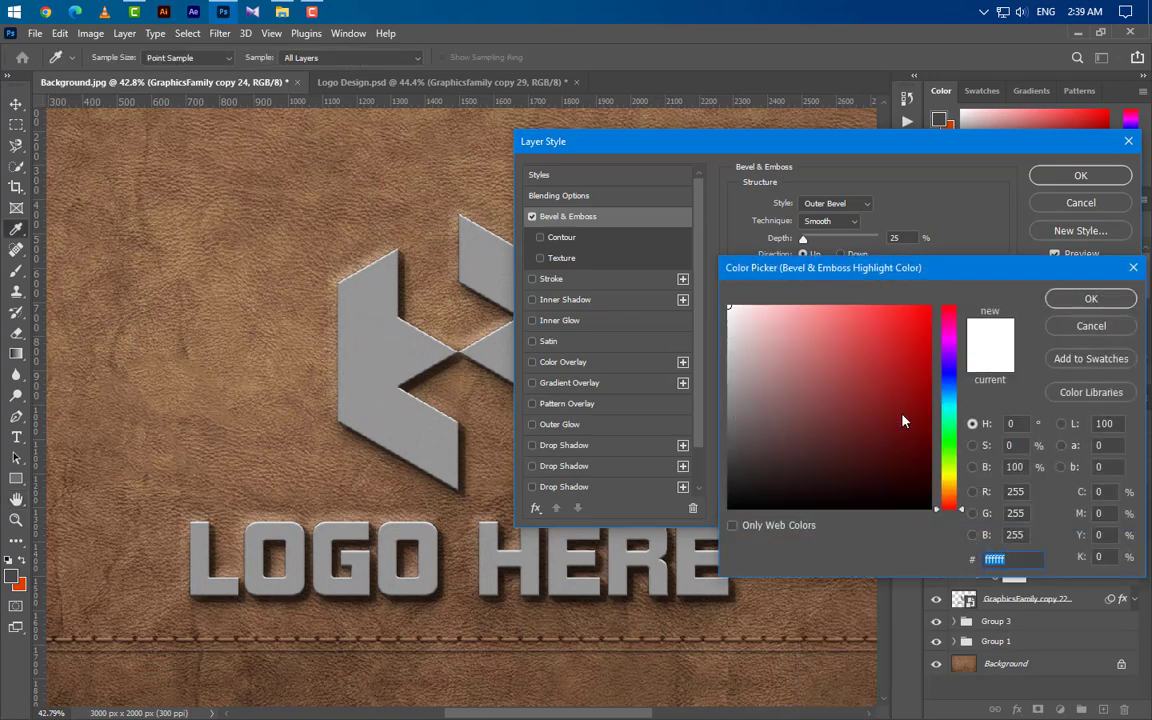
pyautogui.write('fcdfc1')
pyautogui.press('Return')
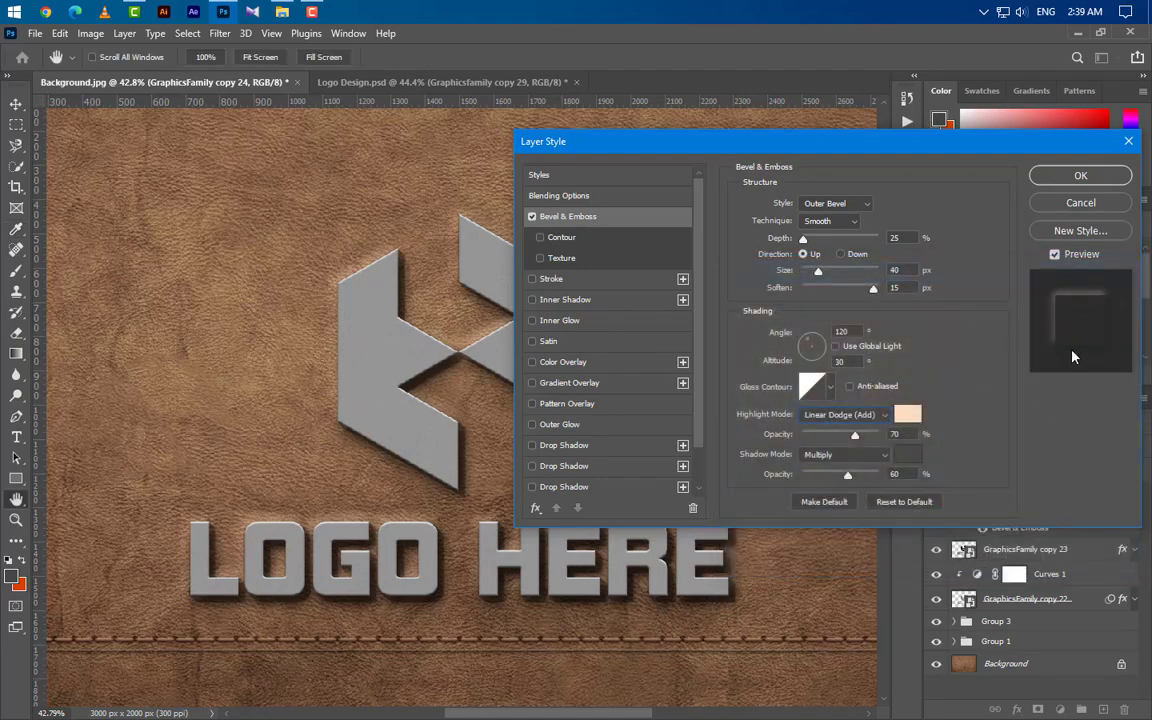
pyautogui.doubleClick(903, 434)
pyautogui.moveTo(856, 441); pyautogui.dragTo(828, 441)
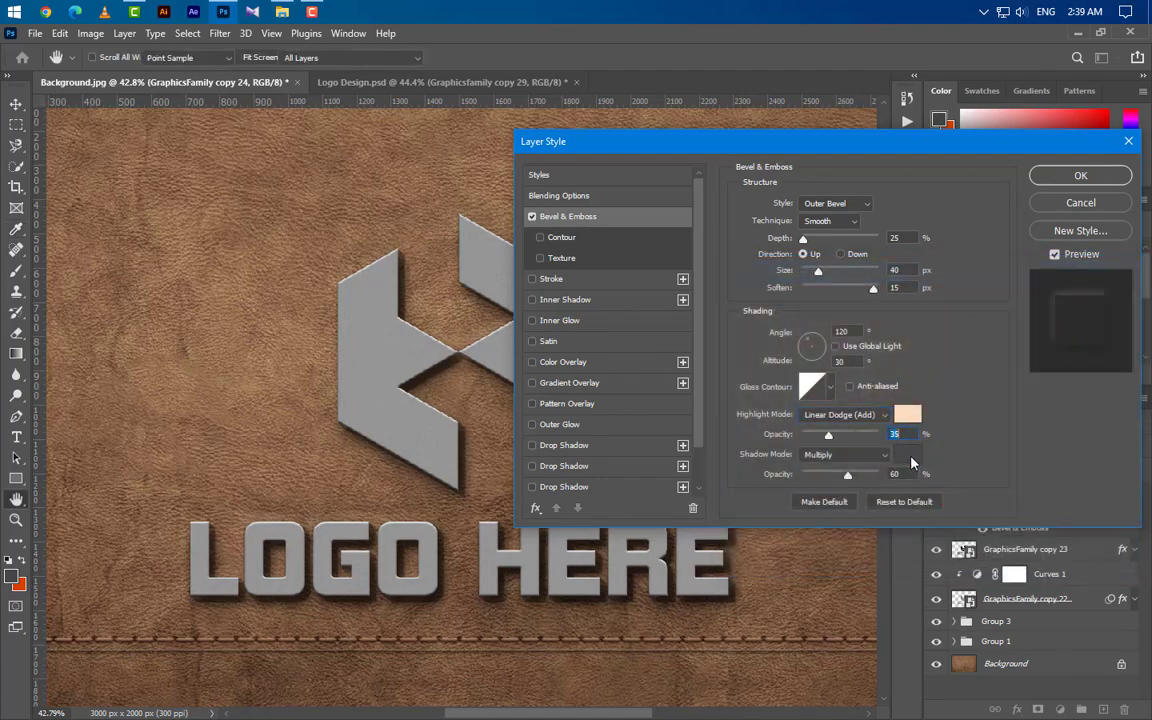
# - Set the outer bevel's shadow to black with 5% opacity
pyautogui.click(908, 458)
pyautogui.click(1062, 302)
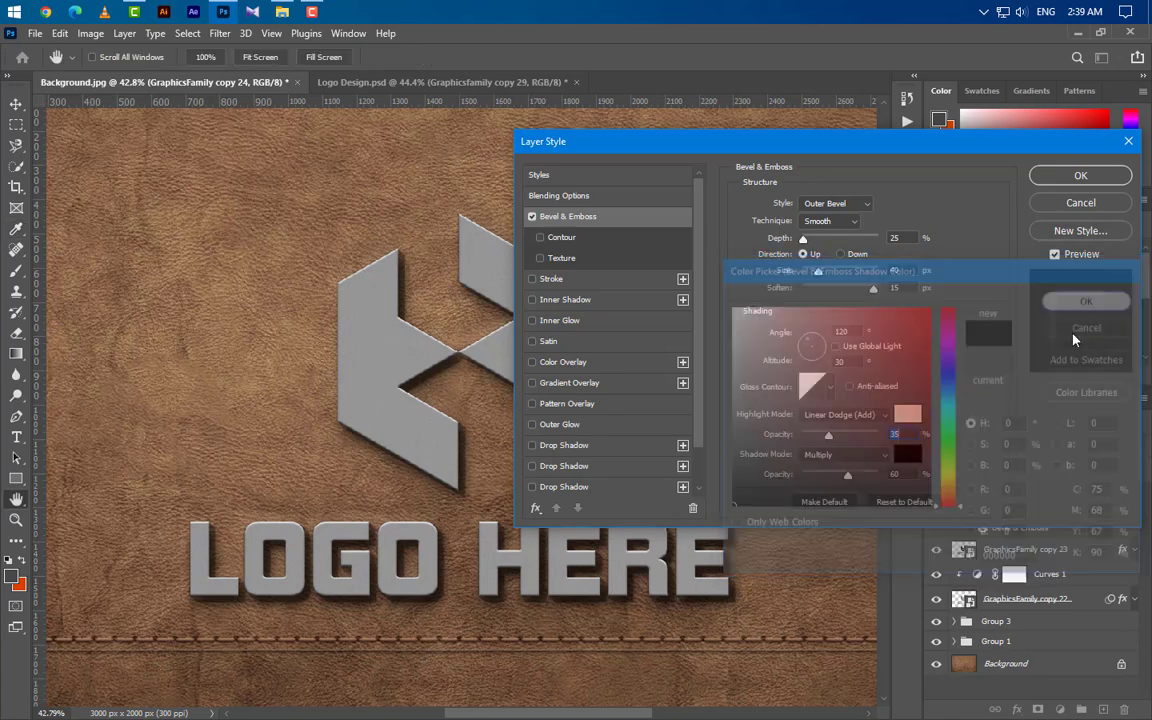
pyautogui.write('5')
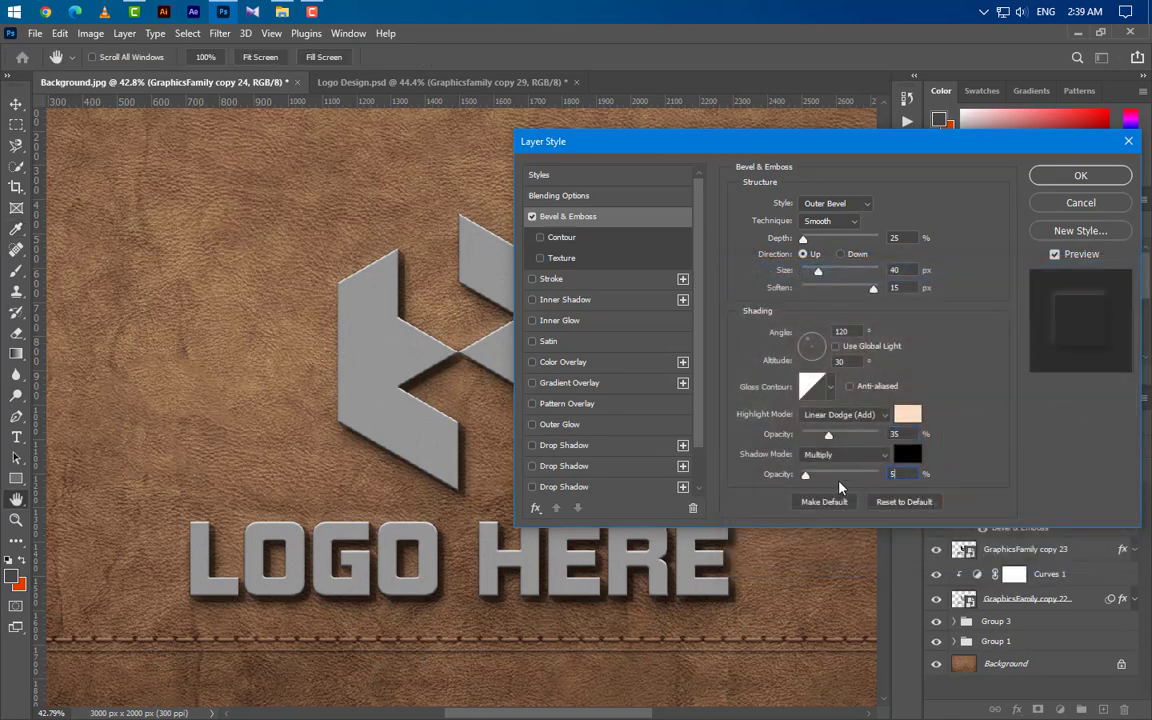
pyautogui.press('Tab')
# - Enable a Drop Shadow on GraphicsFamily copy 24 with the Color Burn blend mode and colour cab49c
pyautogui.click(606, 450)
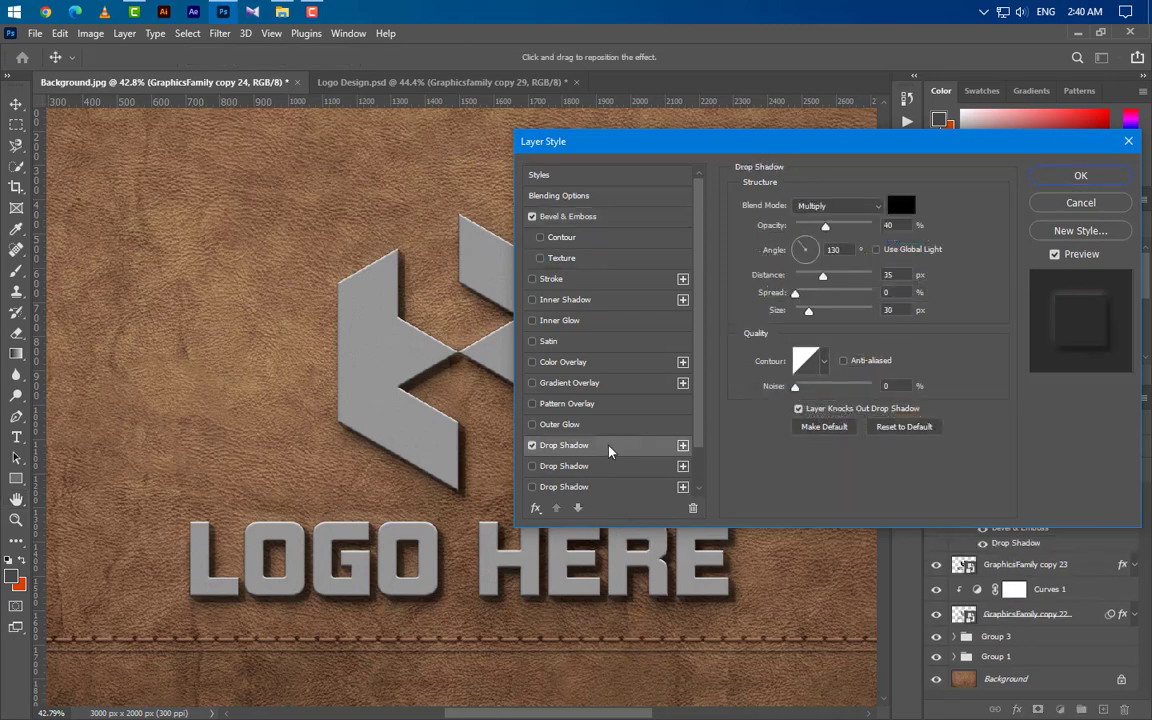
pyautogui.click(846, 207)
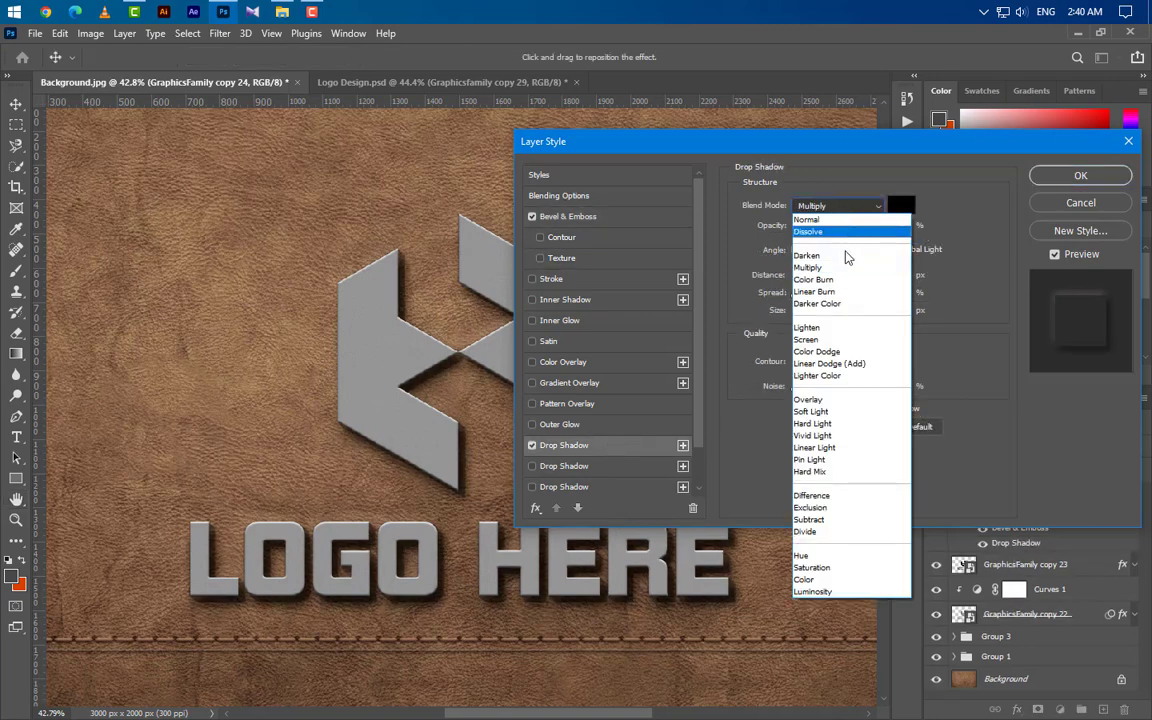
pyautogui.click(813, 280)
pyautogui.click(900, 205)
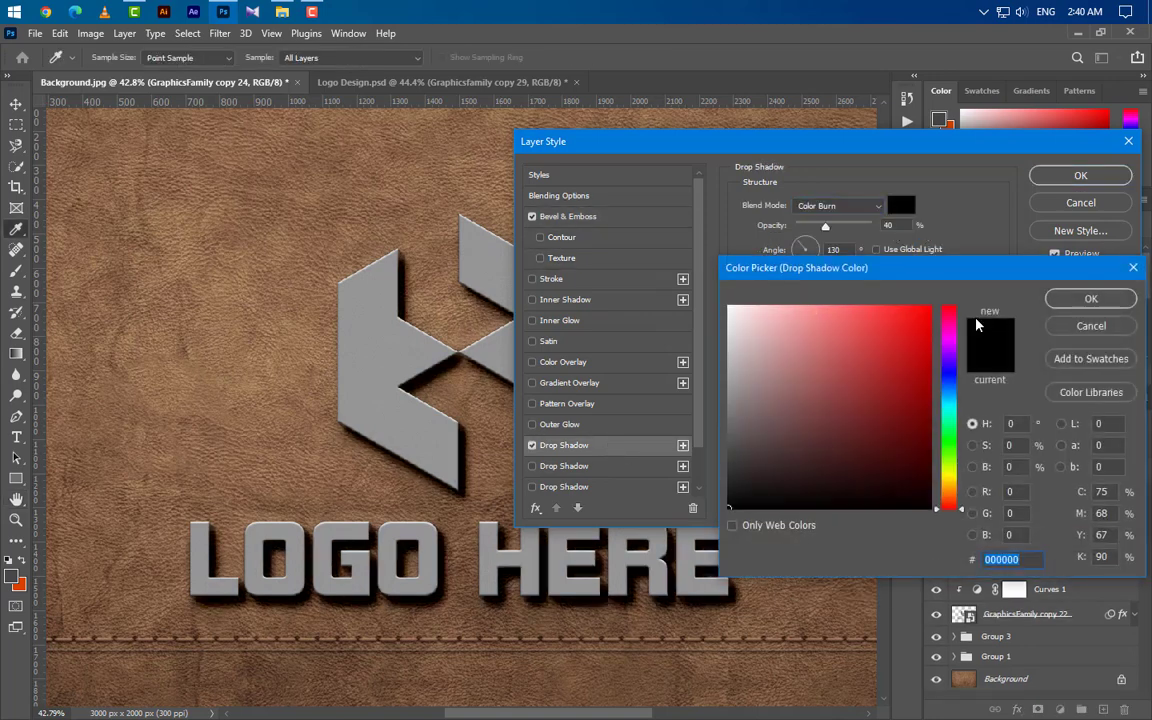
pyautogui.write('cab49c')
pyautogui.click(1090, 299)
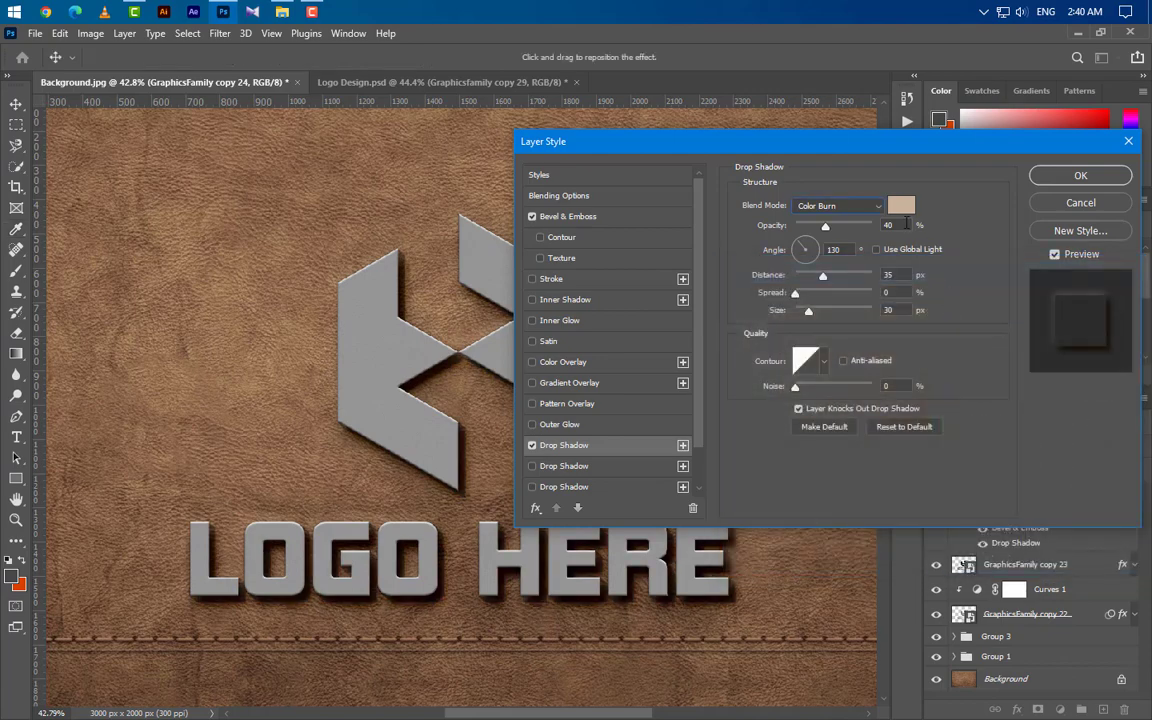
# - Set the drop shadow's opacity to 25%, angle to -30°, distance to 5 px and size to 10 px, and apply the layer style
pyautogui.moveTo(907, 223); pyautogui.dragTo(813, 233)
pyautogui.write('25')
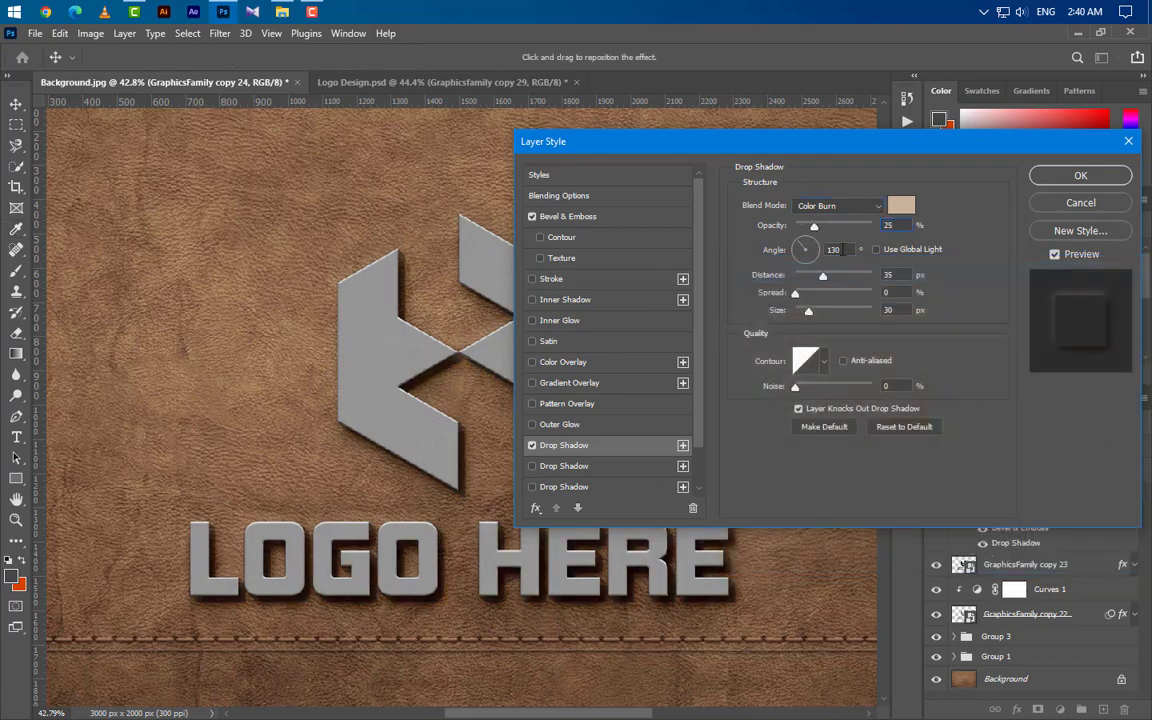
pyautogui.write('-30')
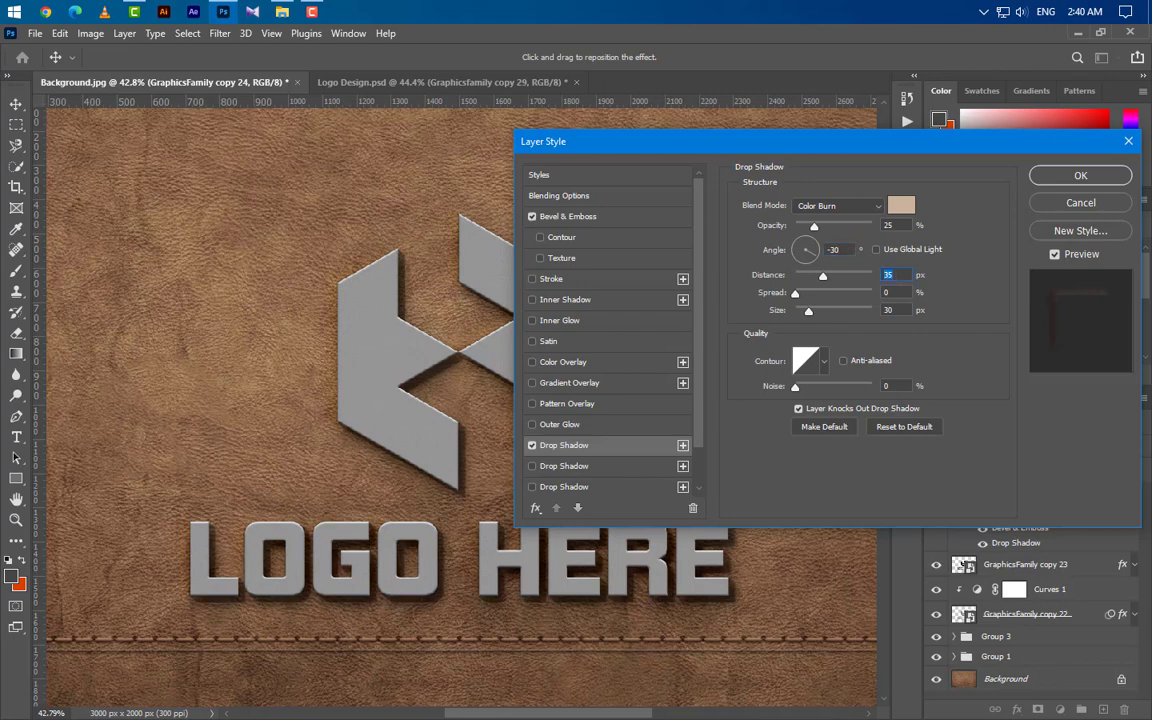
pyautogui.write('5')
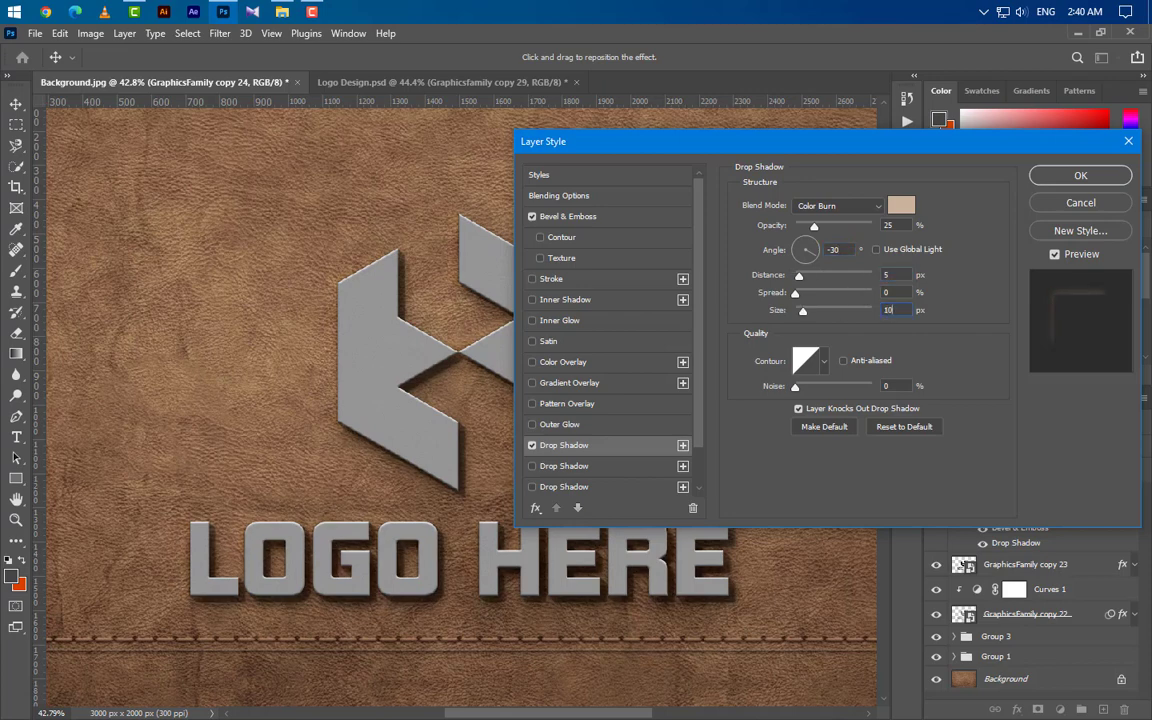
pyautogui.click(1058, 180)
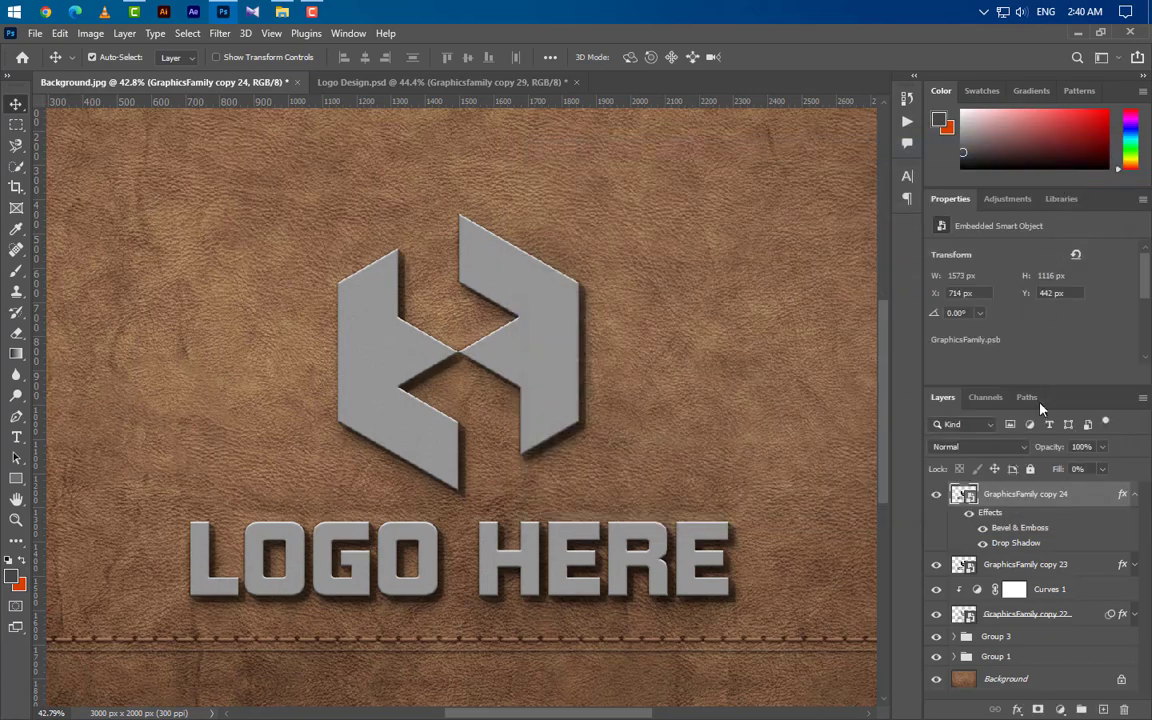
# - Duplicate GraphicsFamily copy 24 as GraphicsFamily copy 25 in the same document
pyautogui.rightClick(1090, 499)
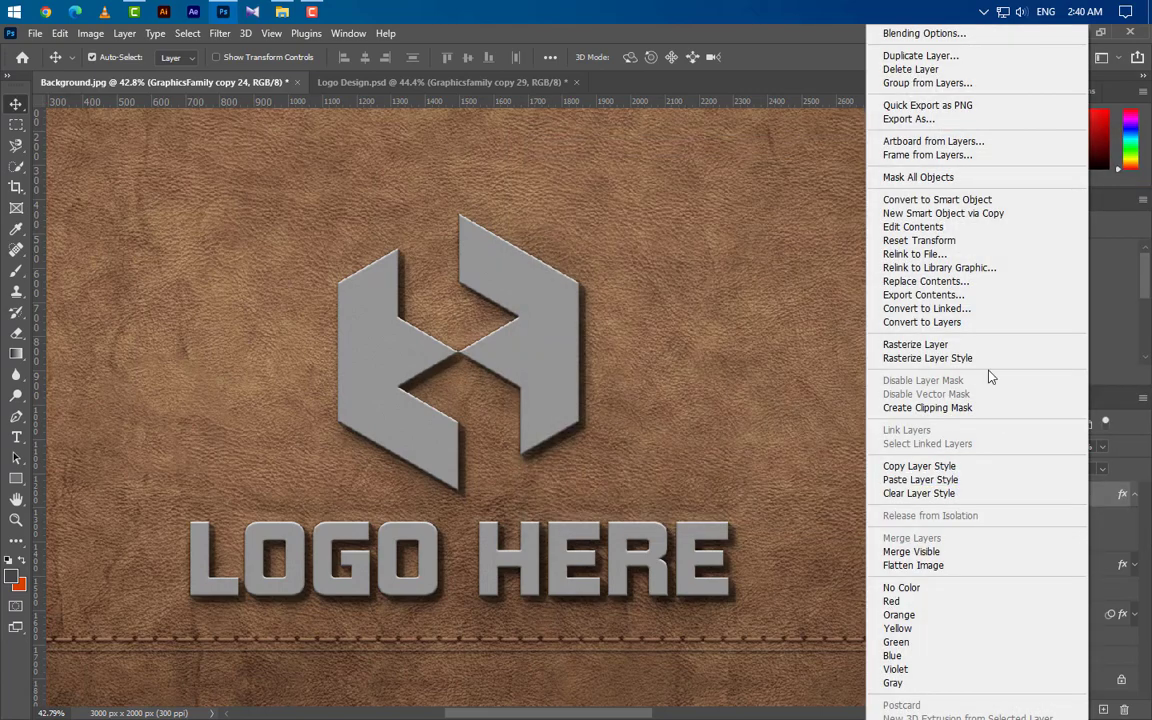
pyautogui.click(935, 46)
pyautogui.click(705, 215)
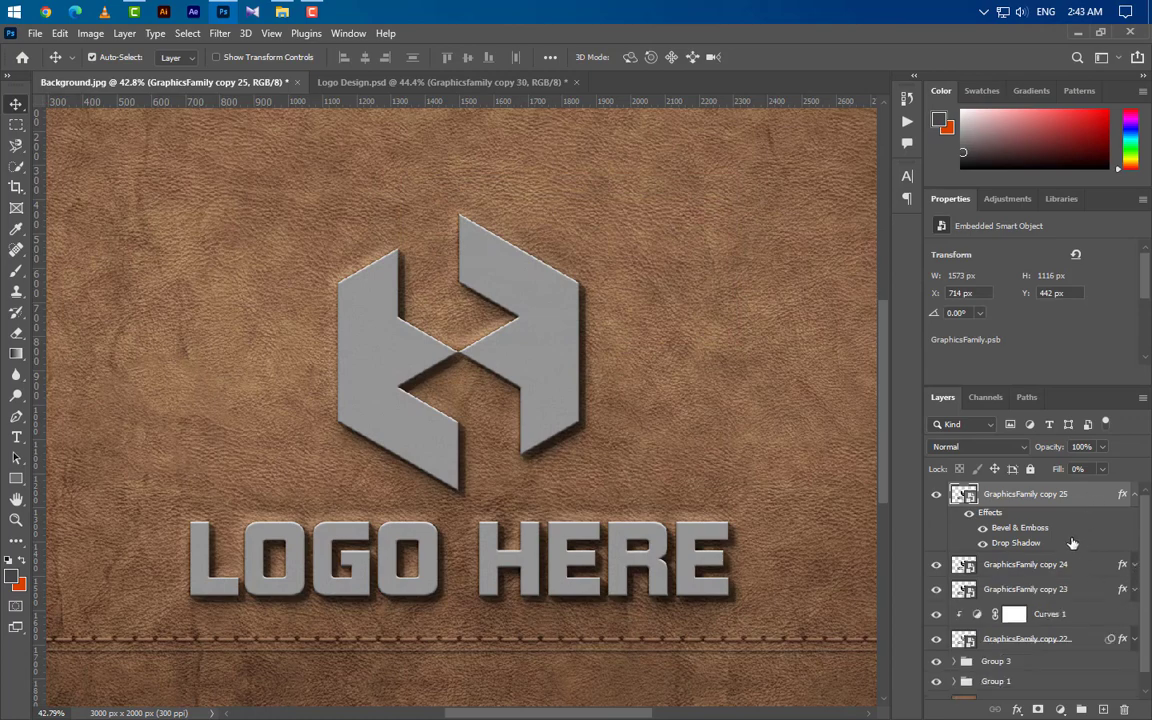
# - Change GraphicsFamily copy 25's Bevel & Emboss to an Inner Bevel with the Smooth technique
pyautogui.doubleClick(1003, 533)
pyautogui.click(835, 203)
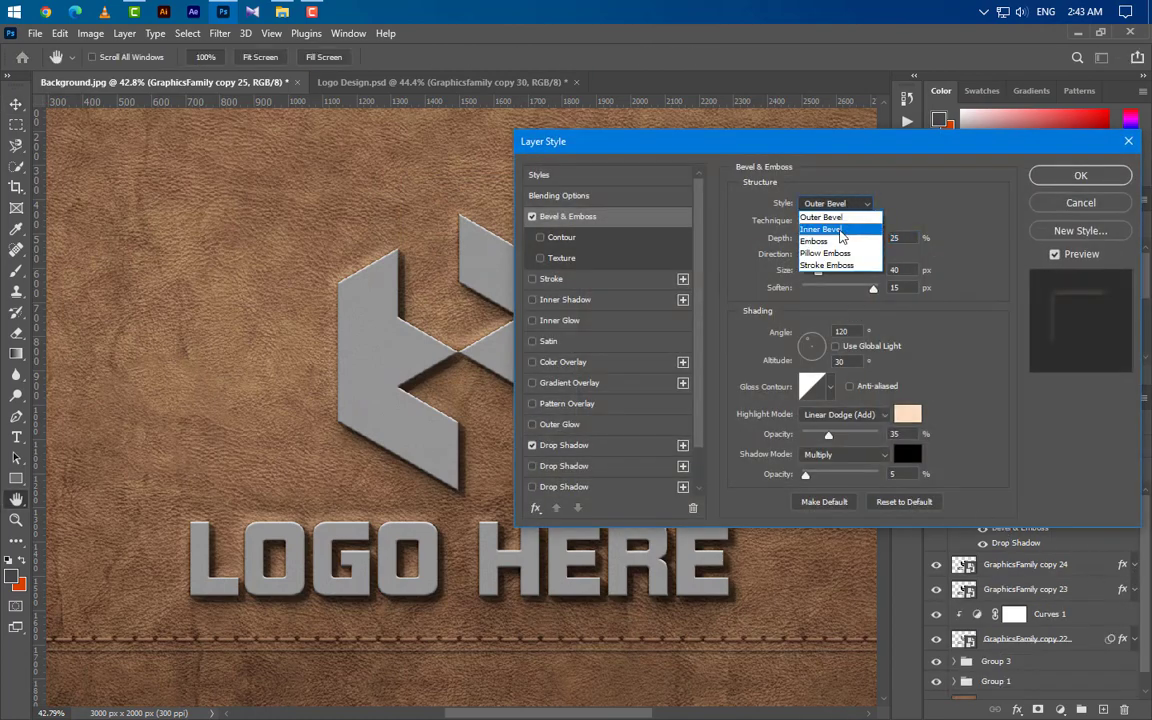
pyautogui.click(840, 230)
pyautogui.click(830, 220)
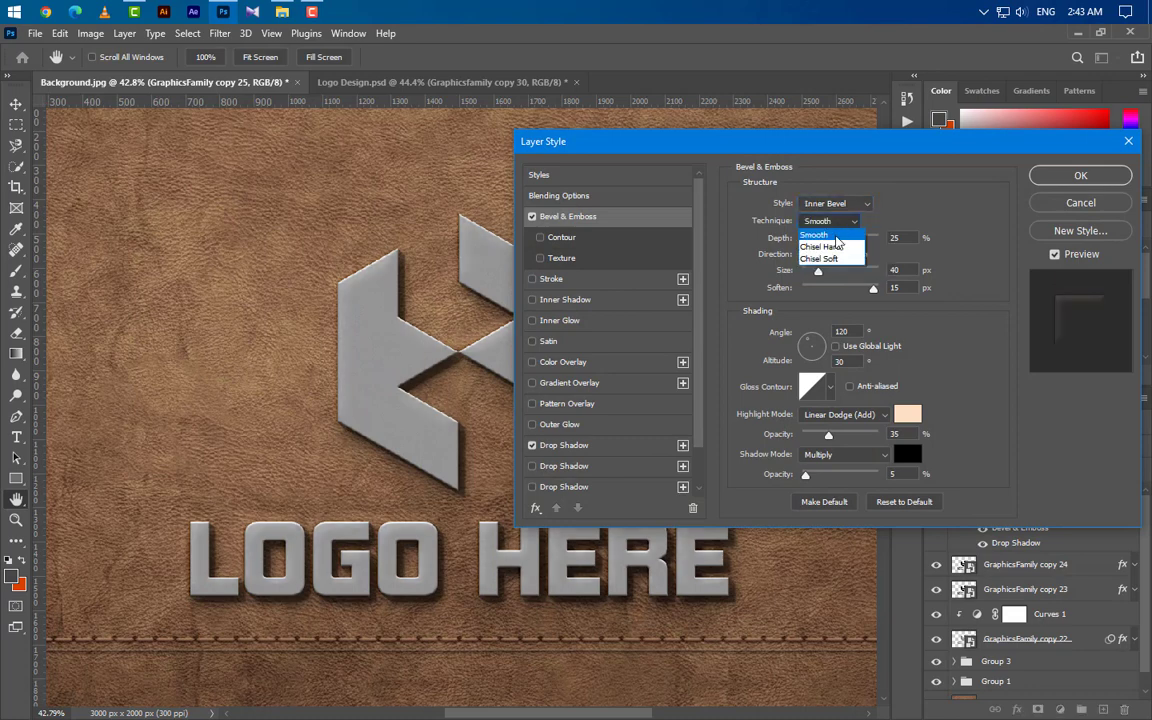
pyautogui.click(836, 236)
# - Set the inner bevel's depth to 100%, size to 7 px, soften to 0 px and shading angle to 90°
pyautogui.write('100')
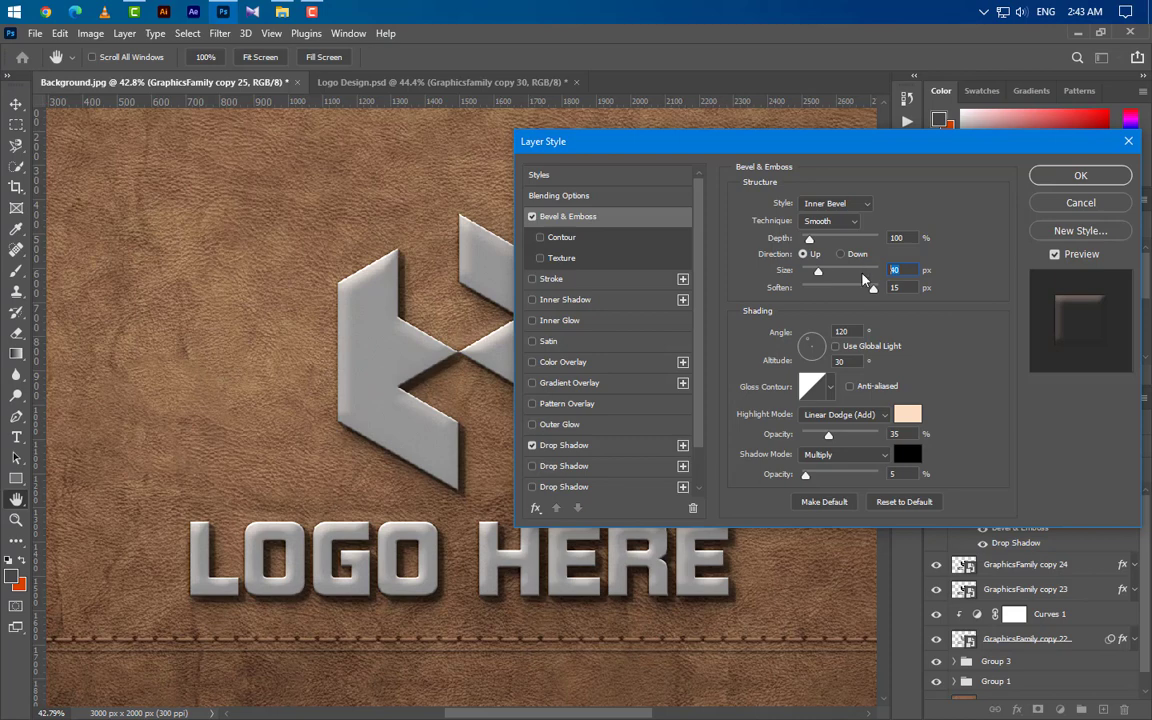
pyautogui.write('7')
pyautogui.press('Tab')
pyautogui.write('0')
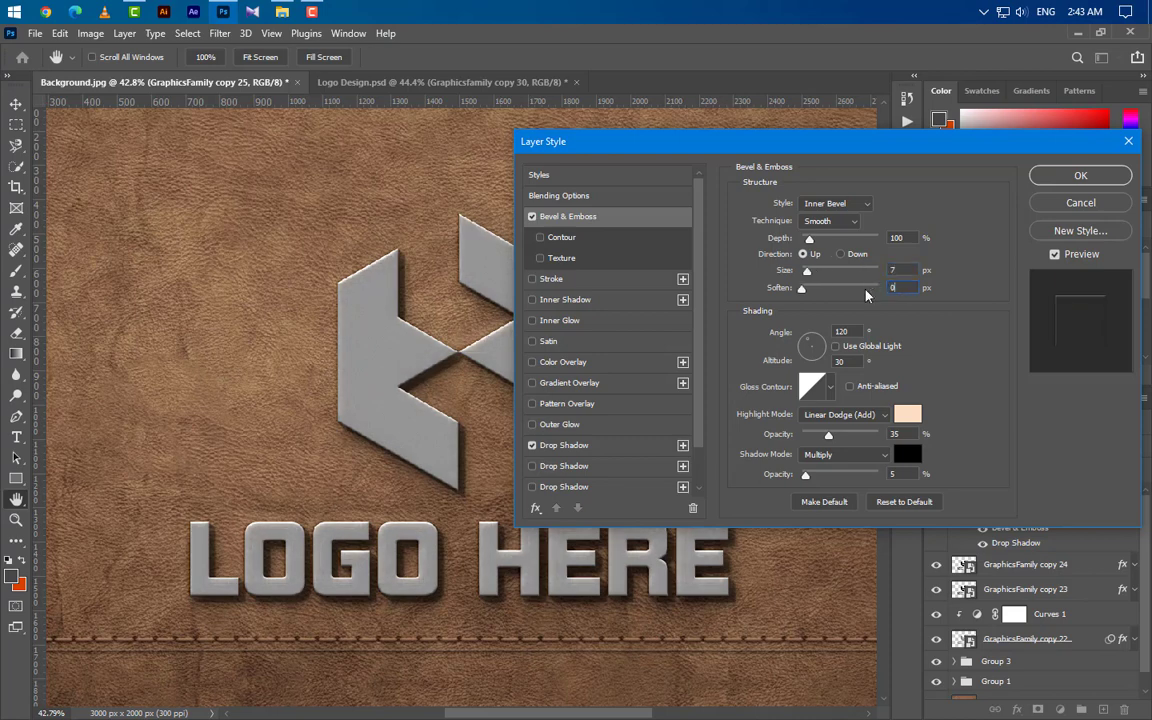
pyautogui.press('Tab')
pyautogui.write('9')
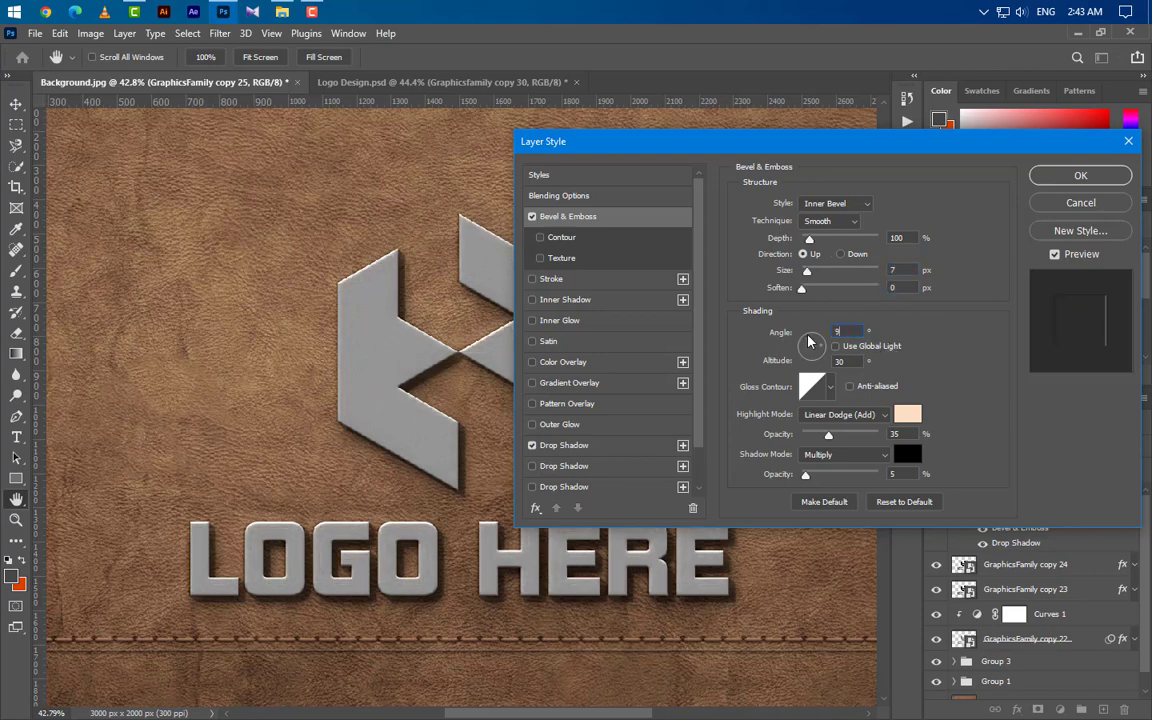
pyautogui.write('0')
# - Set the inner bevel's highlight to Color Dodge with colour ffffff and 30% opacity, and change its shadow blend mode
pyautogui.click(843, 414)
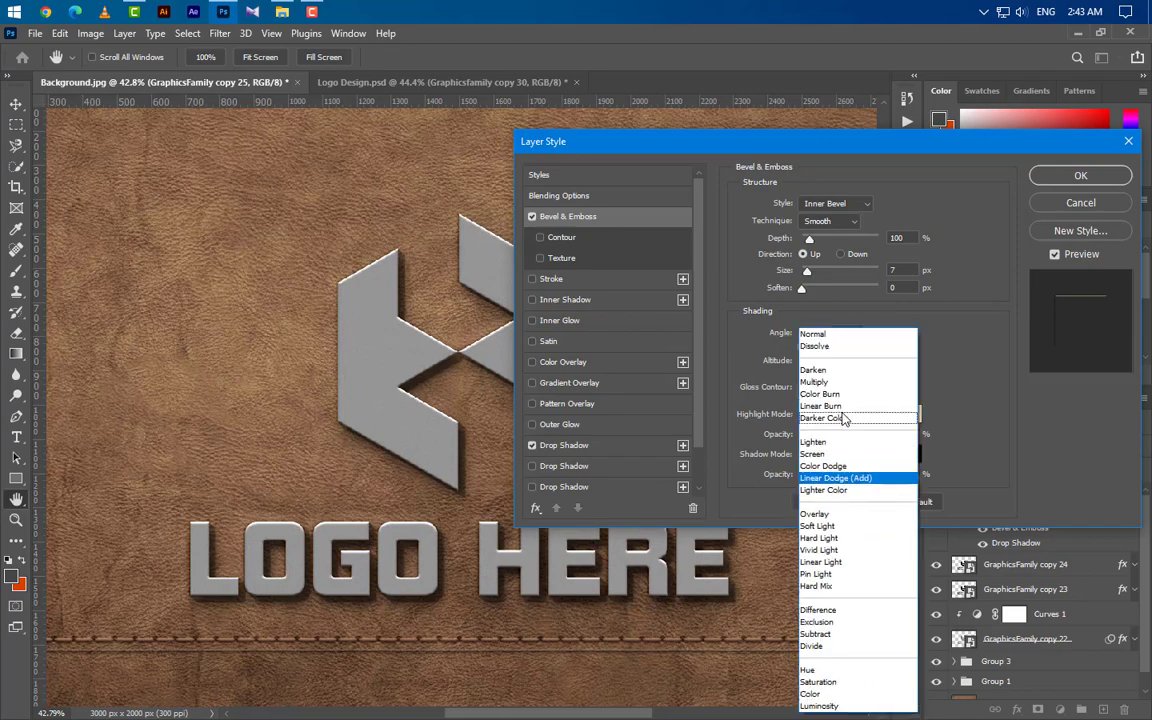
pyautogui.click(822, 466)
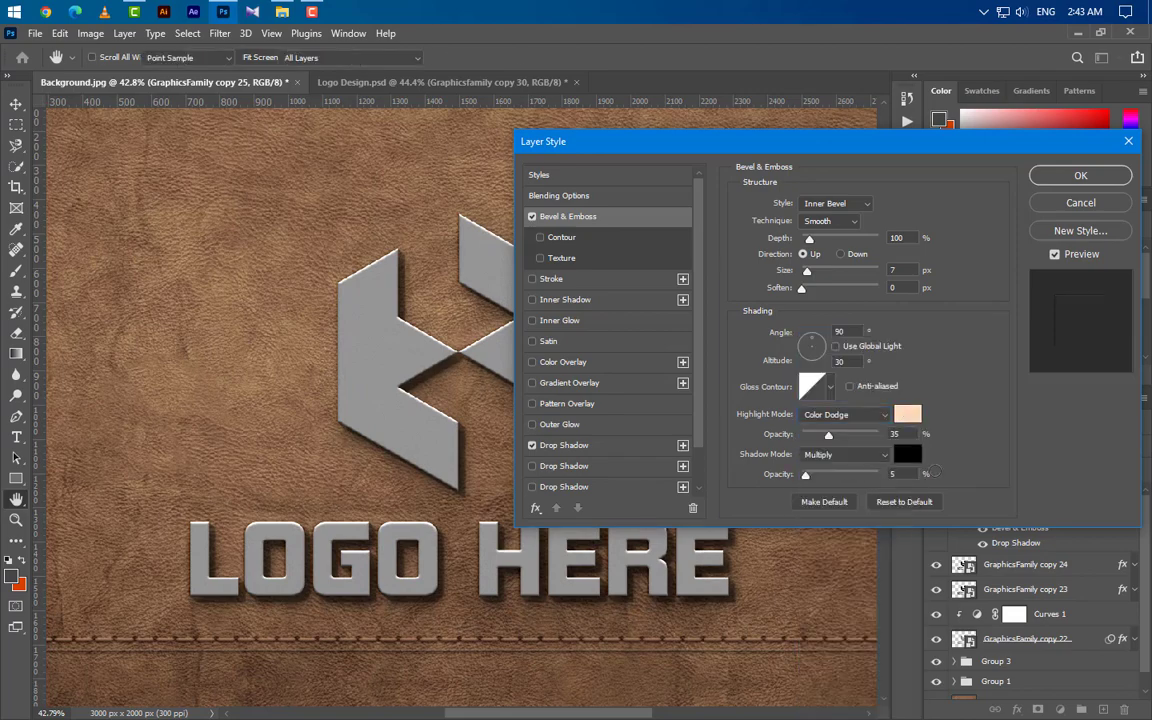
pyautogui.click(907, 414)
pyautogui.write('ffffff')
pyautogui.click(1014, 295)
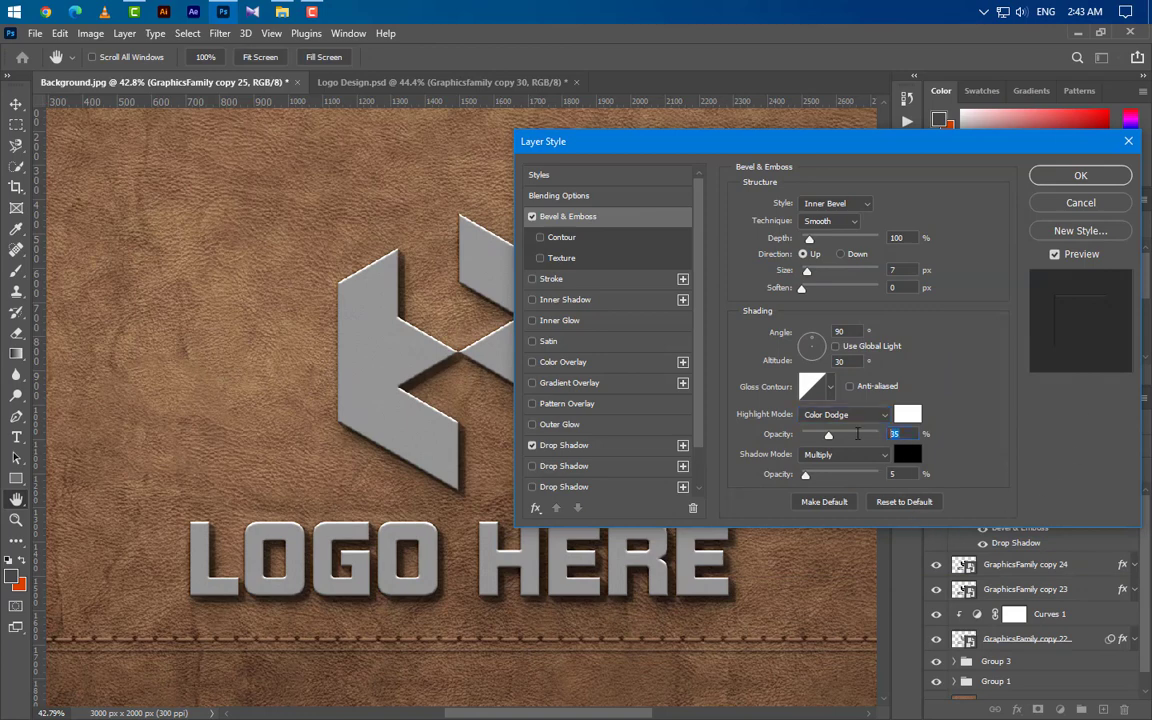
pyautogui.write('30')
pyautogui.click(836, 456)
pyautogui.click(838, 395)
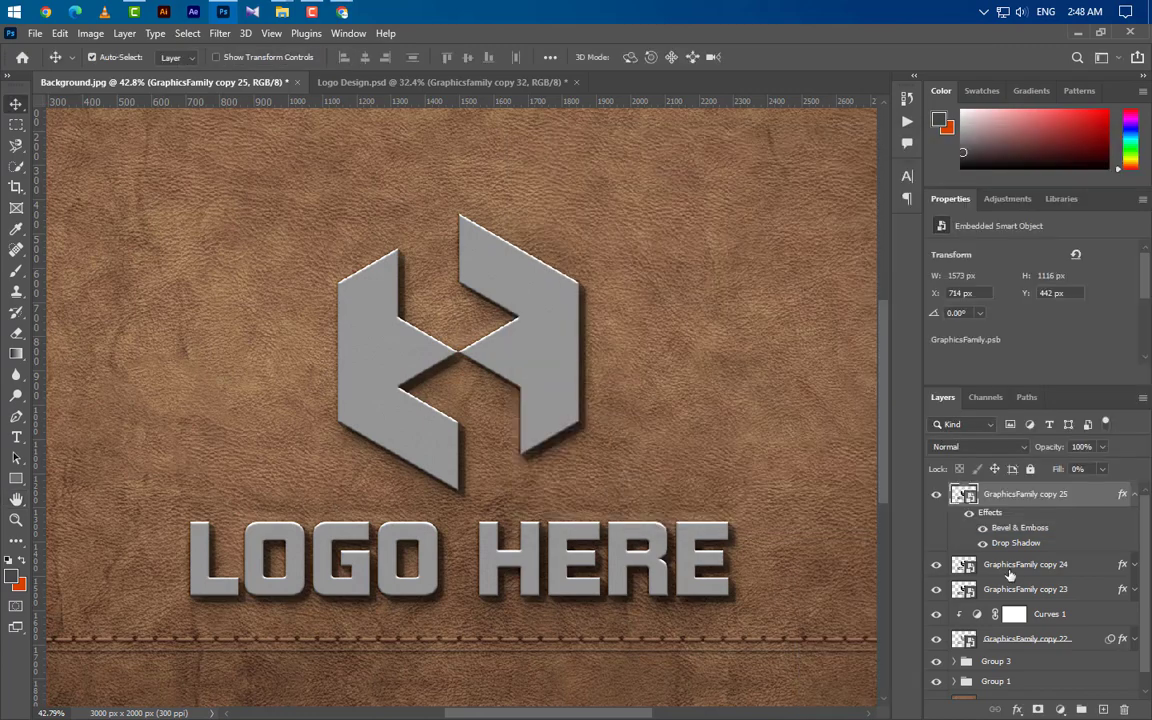
# - Remove the Drop Shadow from GraphicsFamily copy 25 and duplicate the layer as GraphicsFamily copy 26
pyautogui.moveTo(1030, 553); pyautogui.dragTo(1124, 708)
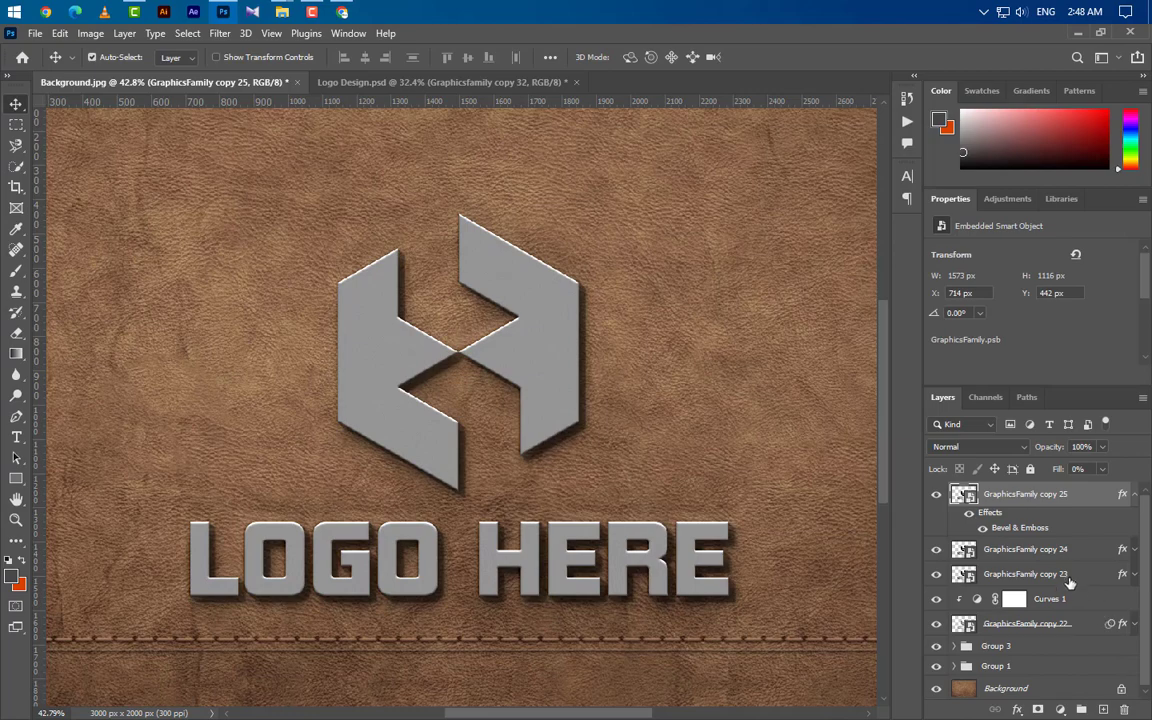
pyautogui.rightClick(1088, 503)
pyautogui.click(852, 58)
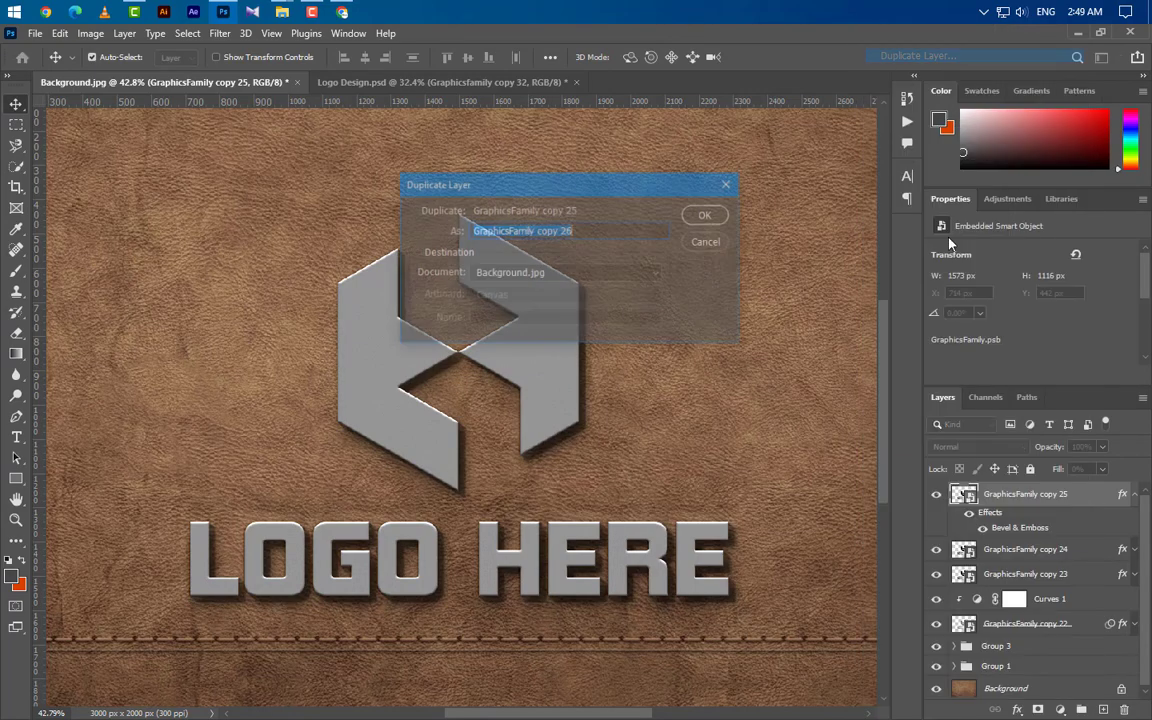
pyautogui.click(700, 218)
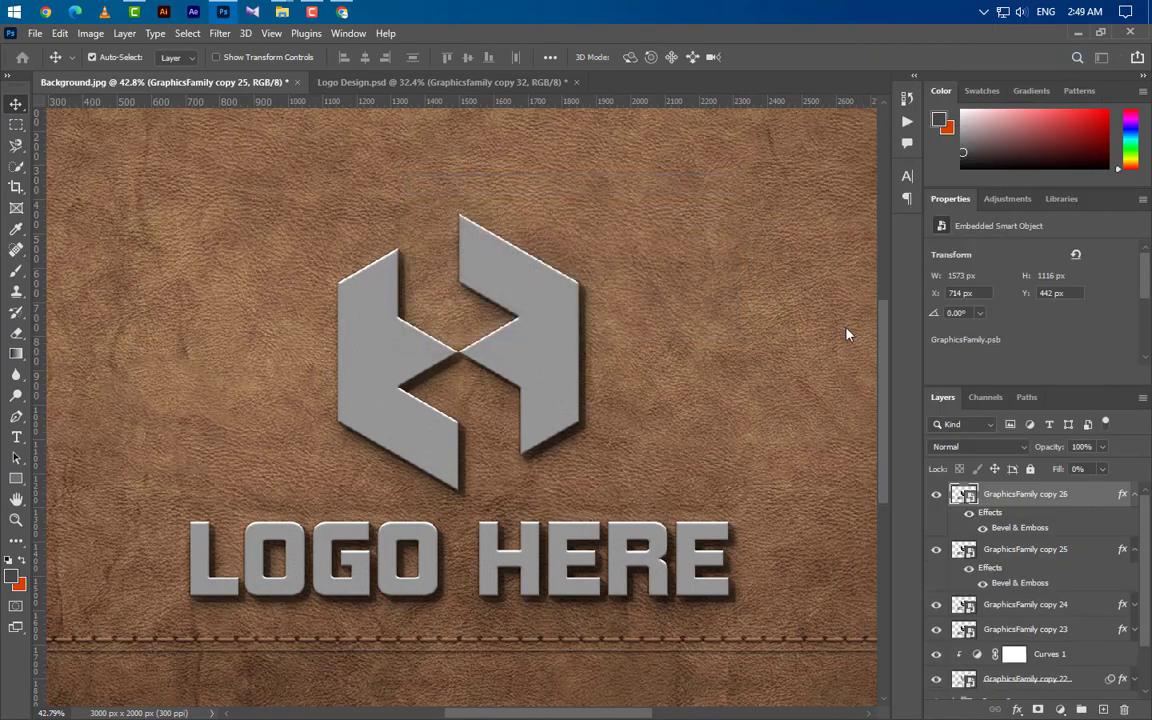
# - Group GraphicsFamily copies 22 to 25 together with the Curves 1 adjustment layer
pyautogui.click(1134, 549)
pyautogui.click(1040, 549)
pyautogui.keyDown('ctrl'); pyautogui.click(1060, 574); pyautogui.keyUp('ctrl')
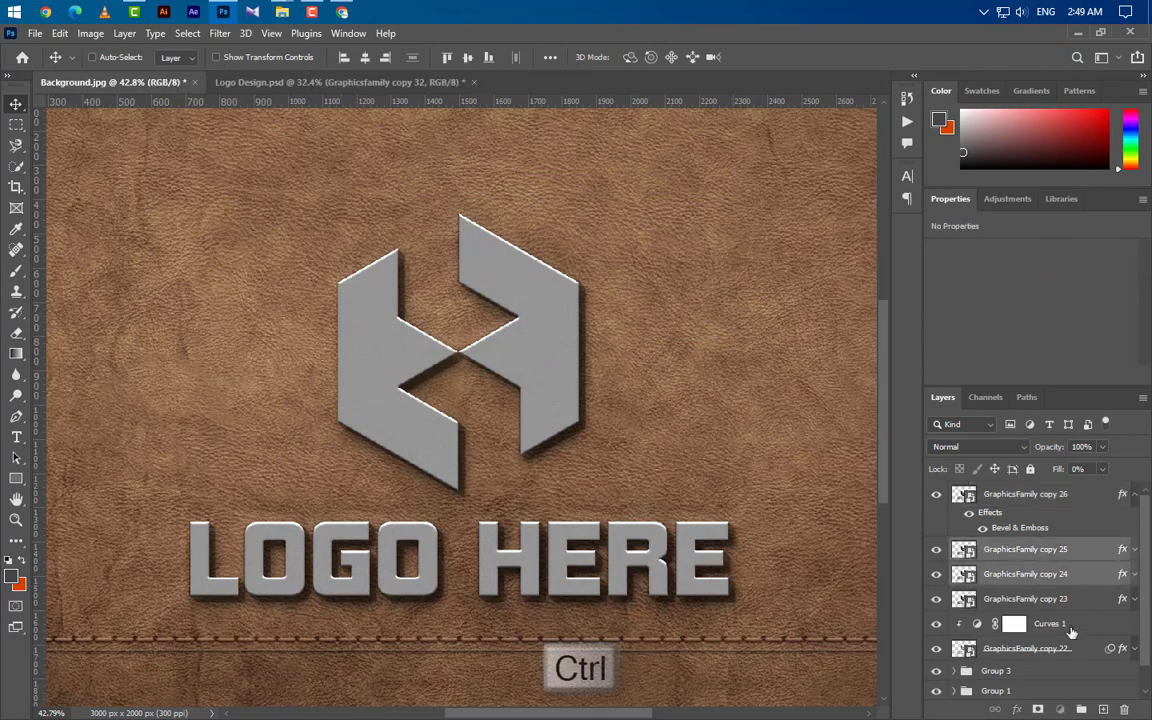
pyautogui.keyDown('ctrl'); pyautogui.click(1069, 606); pyautogui.keyUp('ctrl')
pyautogui.keyDown('ctrl'); pyautogui.click(1068, 629); pyautogui.keyUp('ctrl')
pyautogui.keyDown('ctrl'); pyautogui.click(1067, 651); pyautogui.keyUp('ctrl')
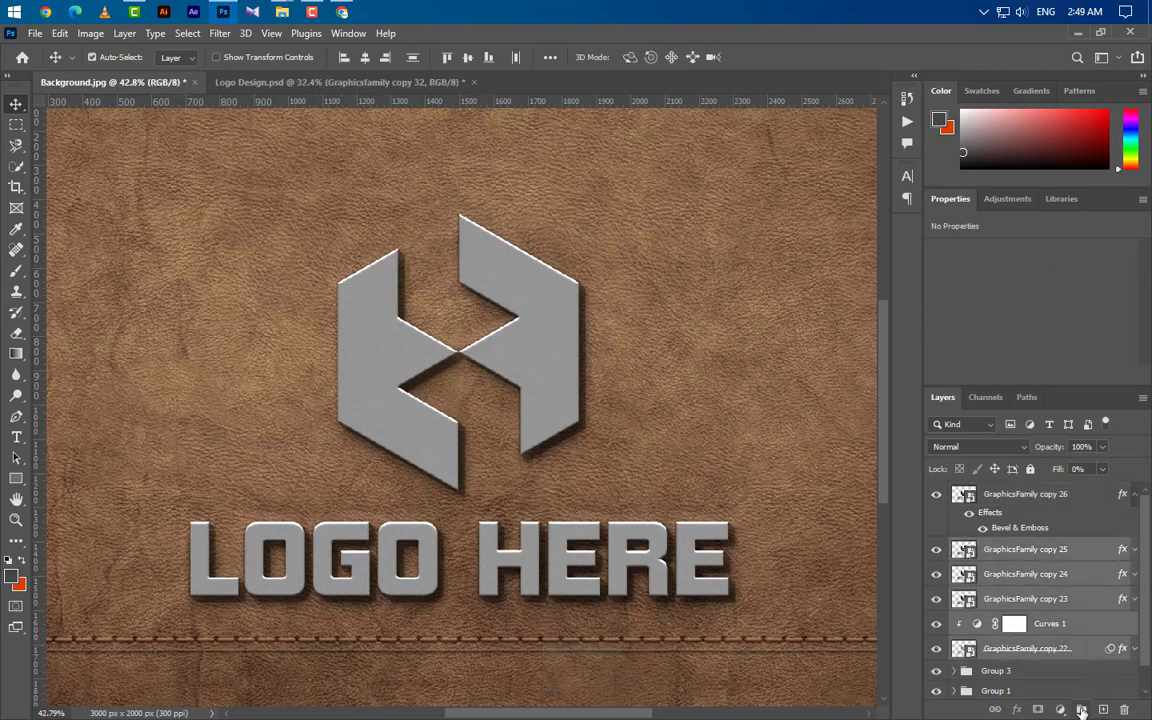
pyautogui.click(1081, 710)
# - Remove Bevel & Emboss from GraphicsFamily copy 26 and enable a Drop Shadow on it instead
pyautogui.click(1099, 502)
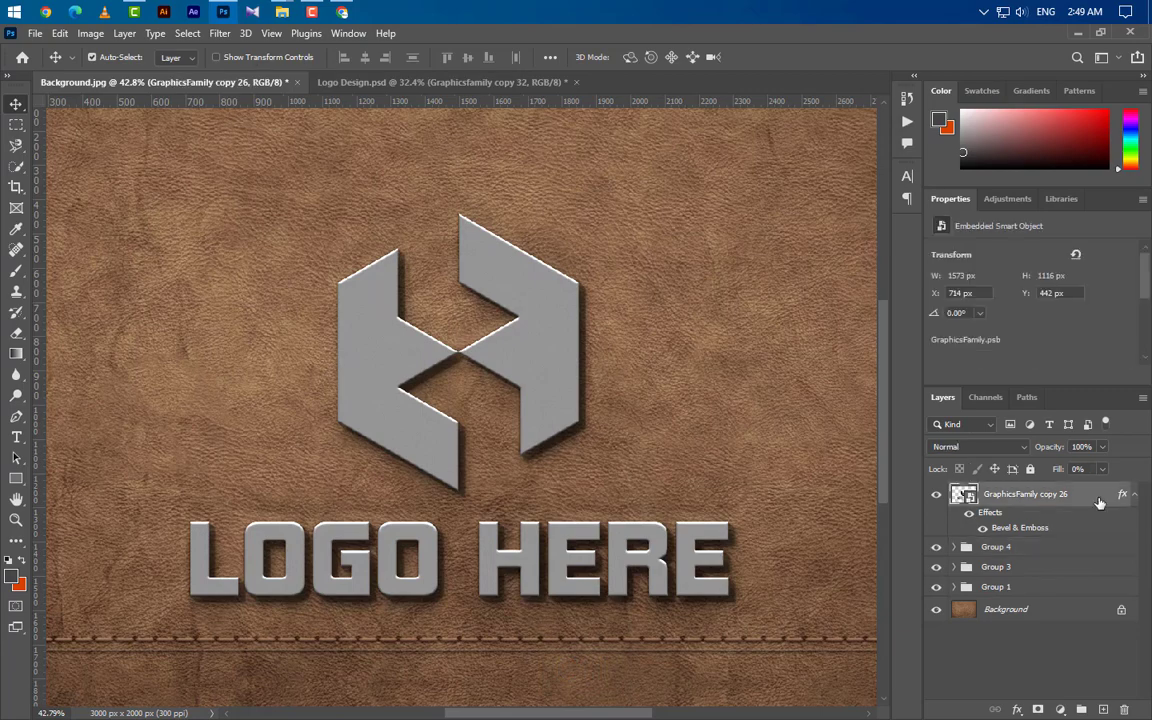
pyautogui.moveTo(1052, 530); pyautogui.dragTo(1124, 709)
pyautogui.rightClick(1091, 500)
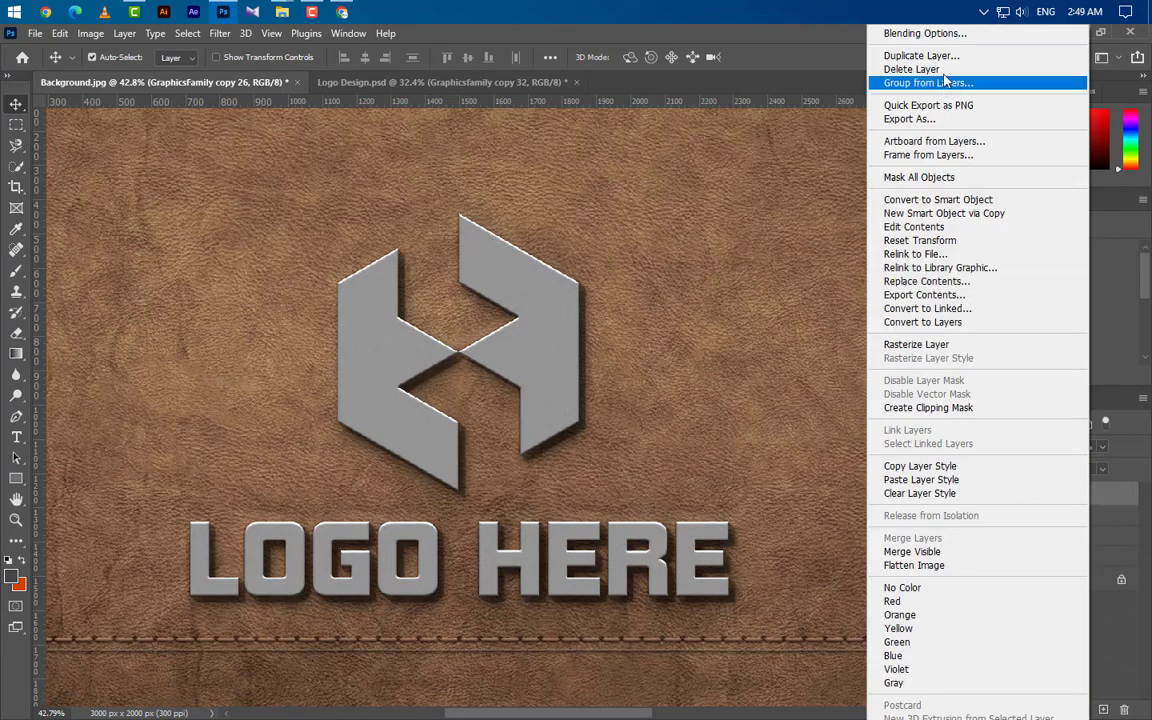
pyautogui.click(964, 31)
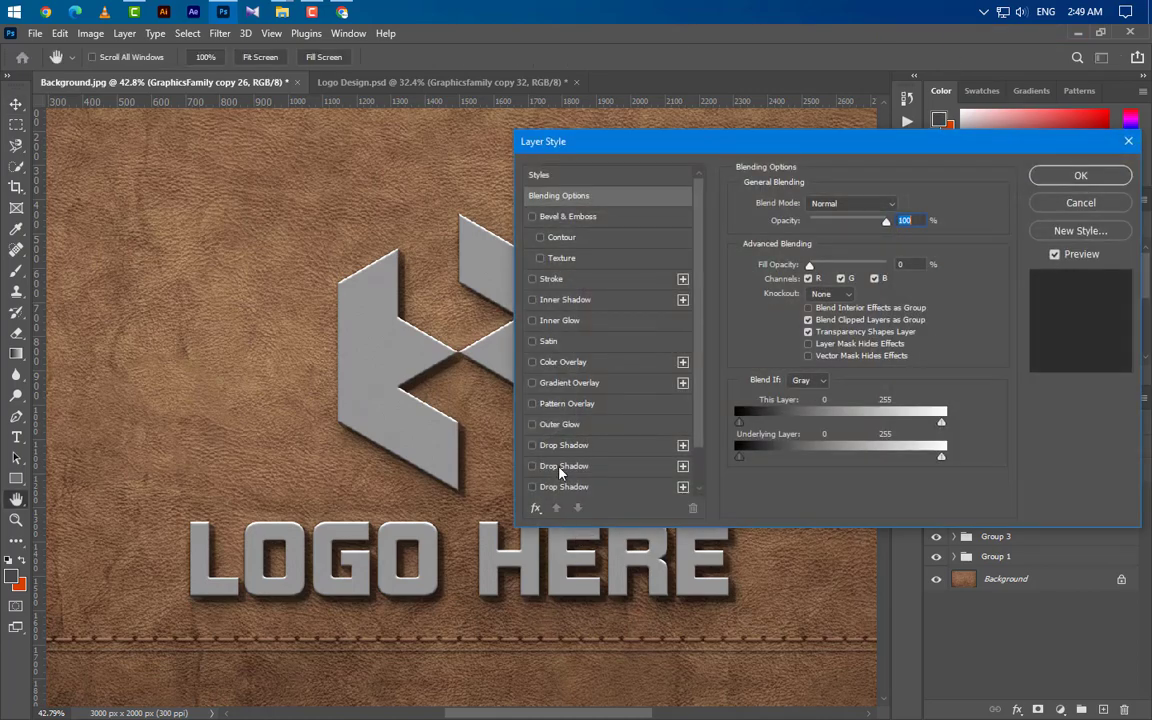
pyautogui.click(607, 446)
# - Set GraphicsFamily copy 26's drop shadow colour to black and its blend mode to Multiply
pyautogui.click(901, 205)
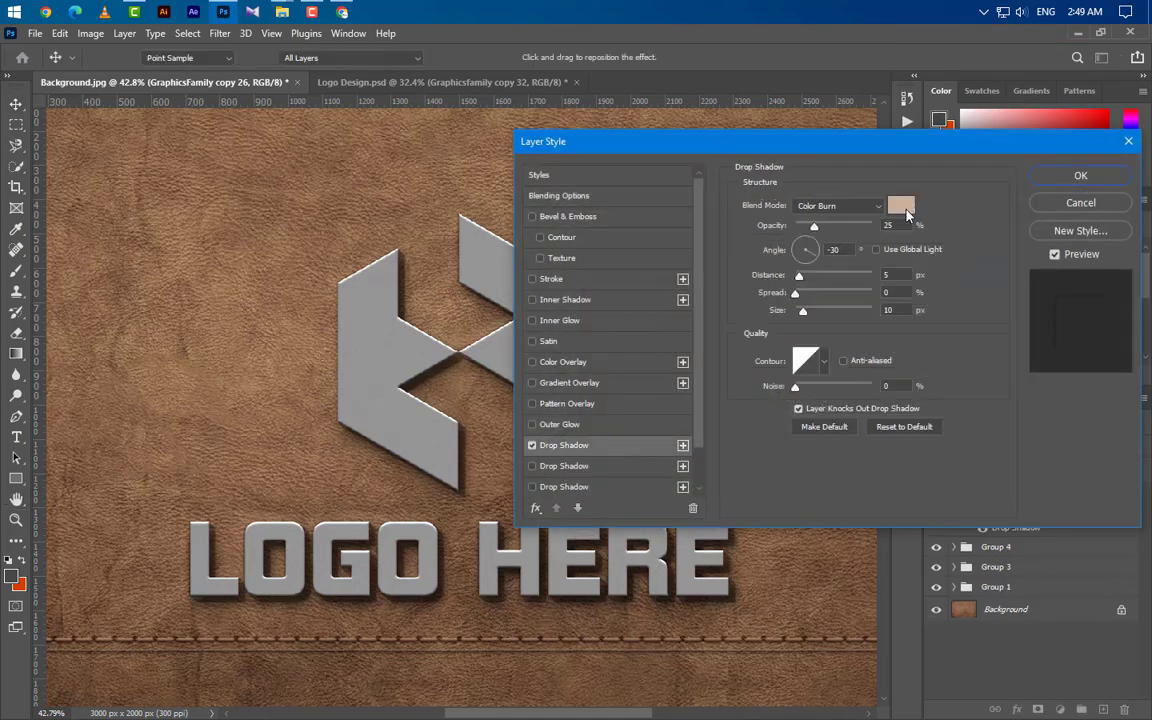
pyautogui.moveTo(790, 460); pyautogui.dragTo(729, 508)
pyautogui.click(1107, 303)
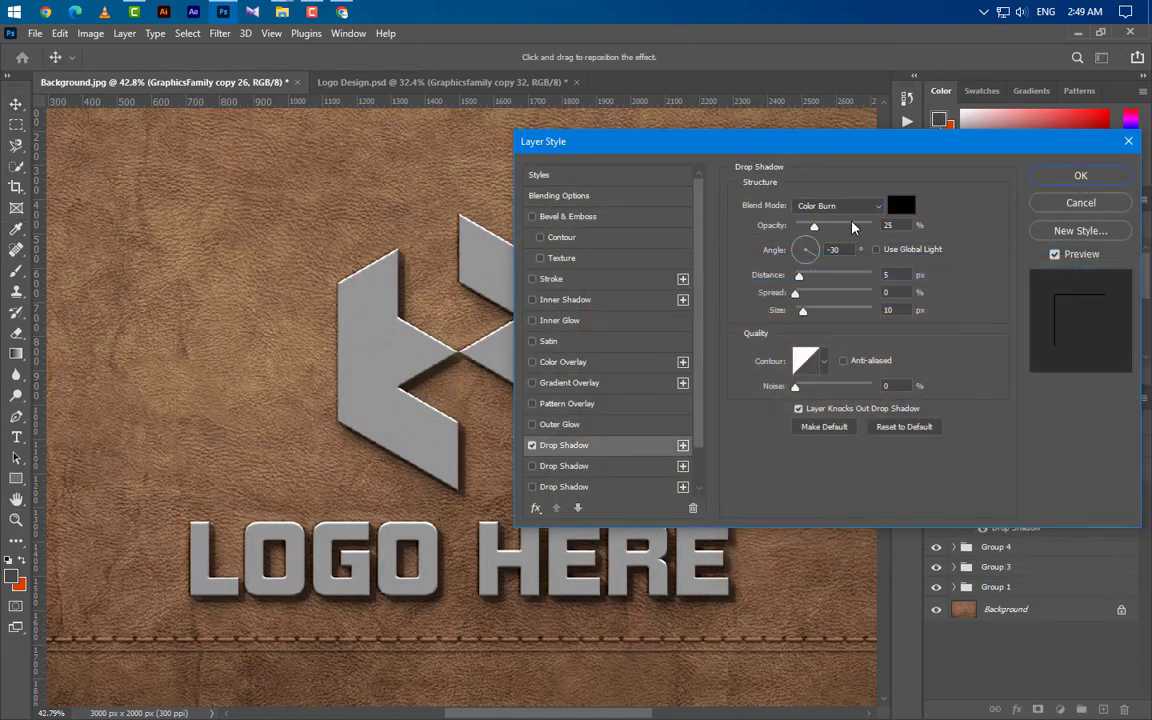
pyautogui.click(838, 206)
pyautogui.click(842, 268)
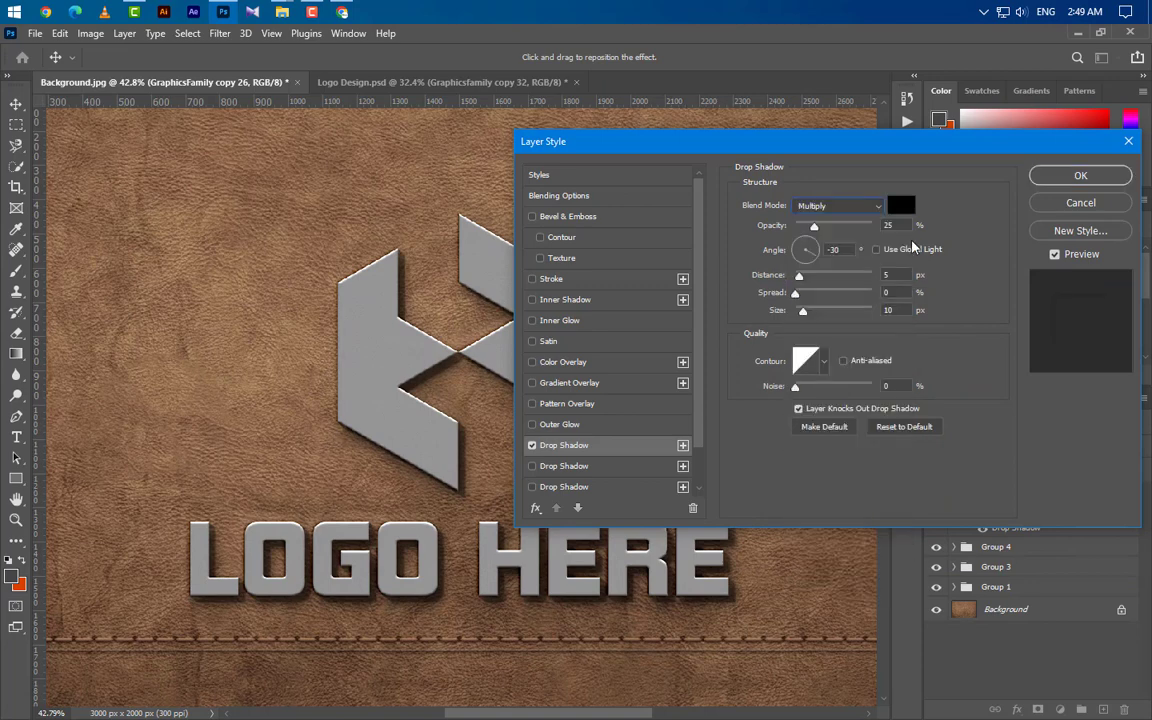
# - Set GraphicsFamily copy 26's drop shadow to 100% opacity, 145° angle, 15 px distance and 15 px size, and apply it
pyautogui.doubleClick(904, 229)
pyautogui.write('100')
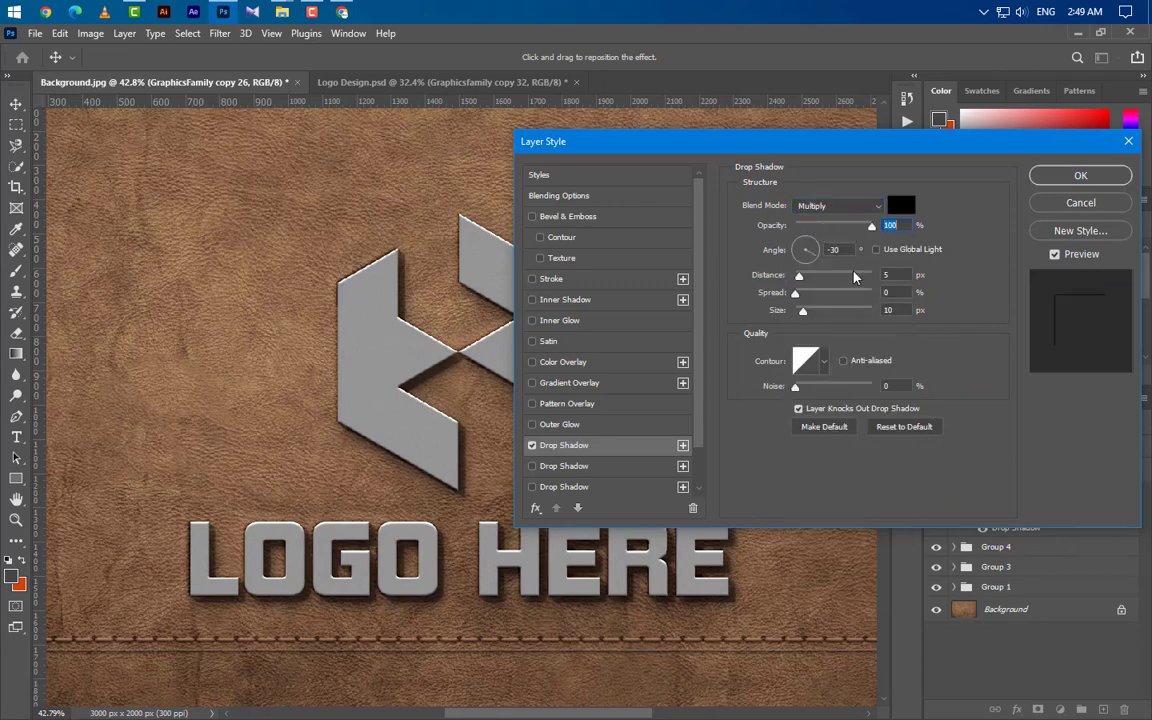
pyautogui.press('Tab')
pyautogui.write('145')
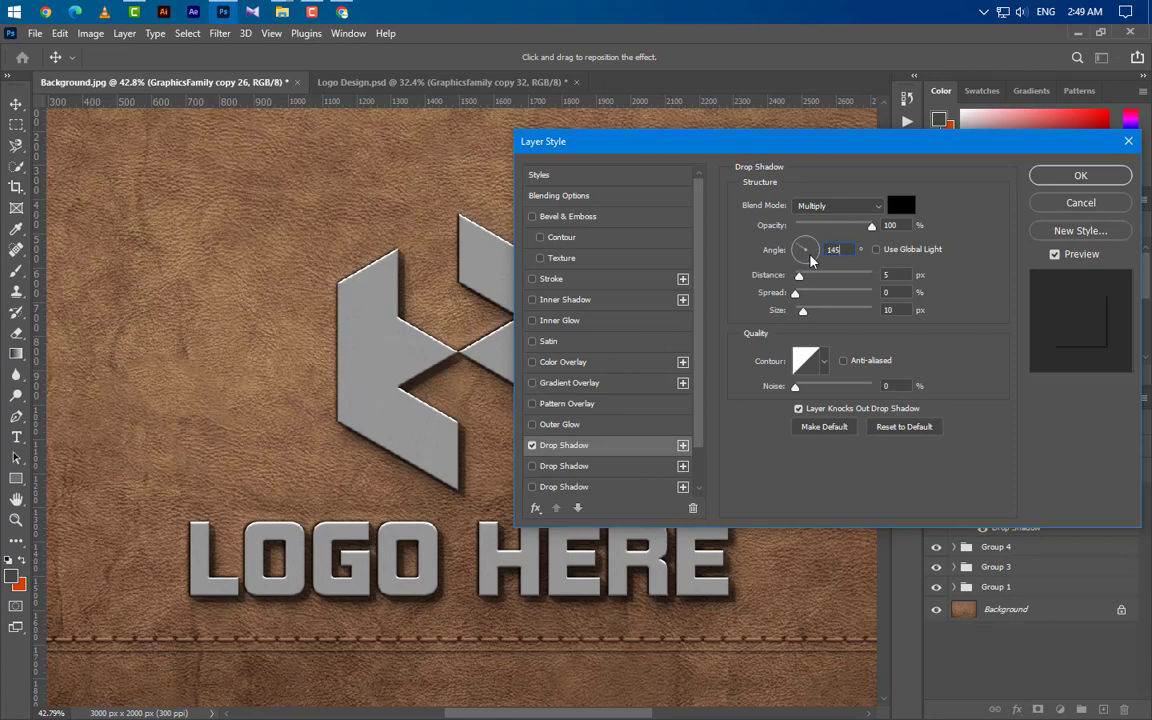
pyautogui.press('Tab')
pyautogui.write('15')
pyautogui.press('Tab')
pyautogui.press('Tab')
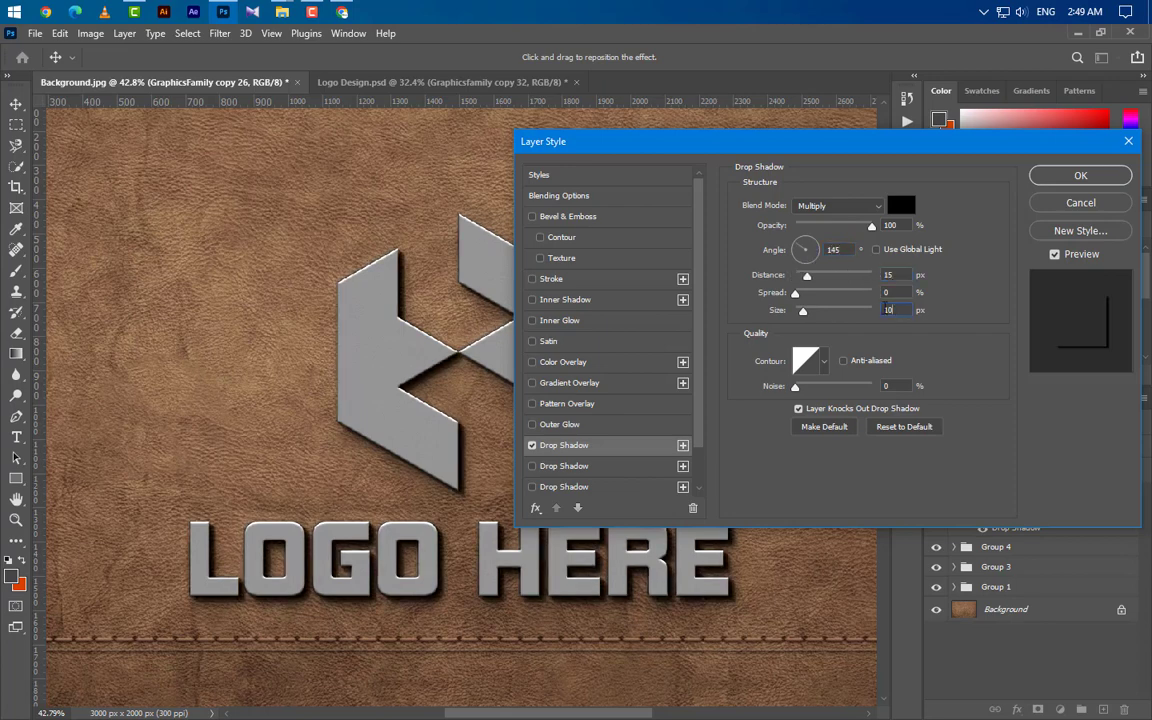
pyautogui.write('15')
pyautogui.click(1078, 176)
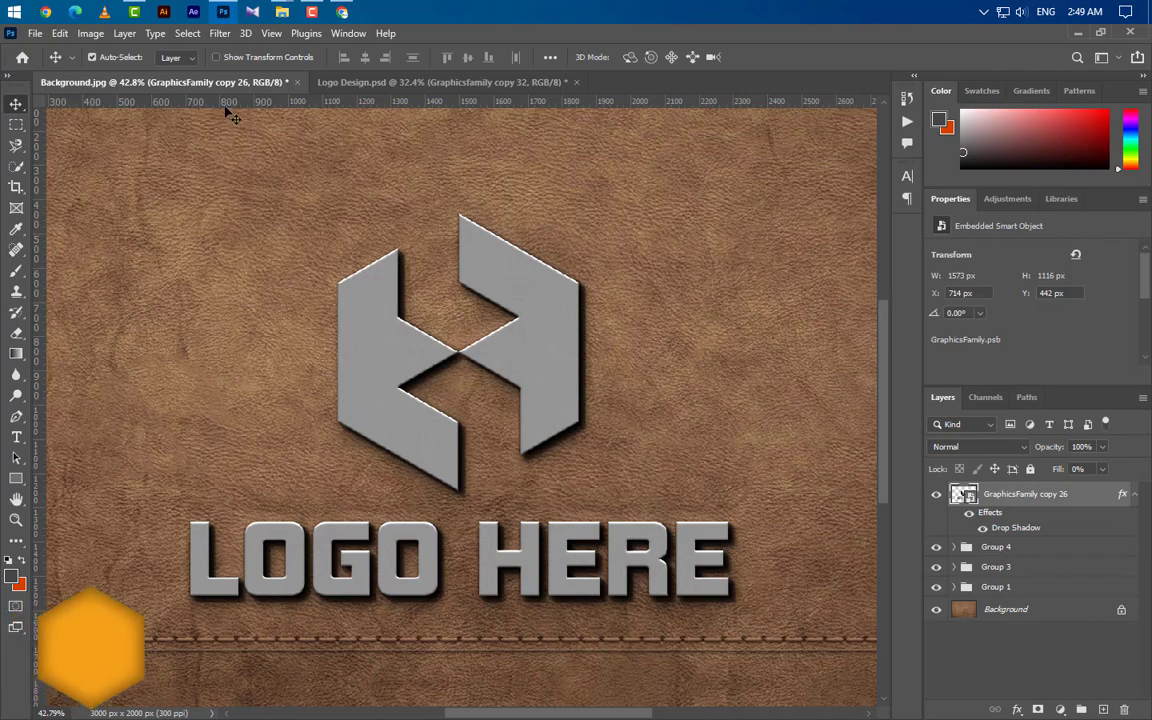
# - Apply an Add Noise smart filter to GraphicsFamily copy 26 with a 4% amount and Gaussian distribution
pyautogui.click(220, 33)
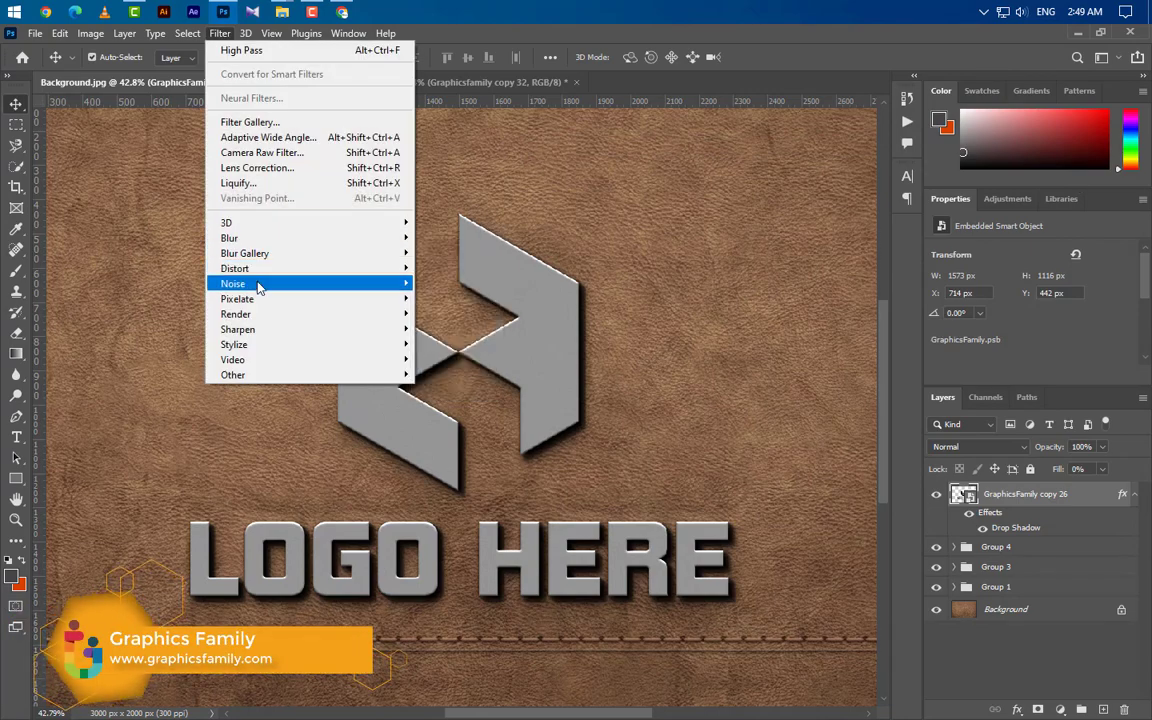
pyautogui.moveTo(391, 285)
pyautogui.click(455, 288)
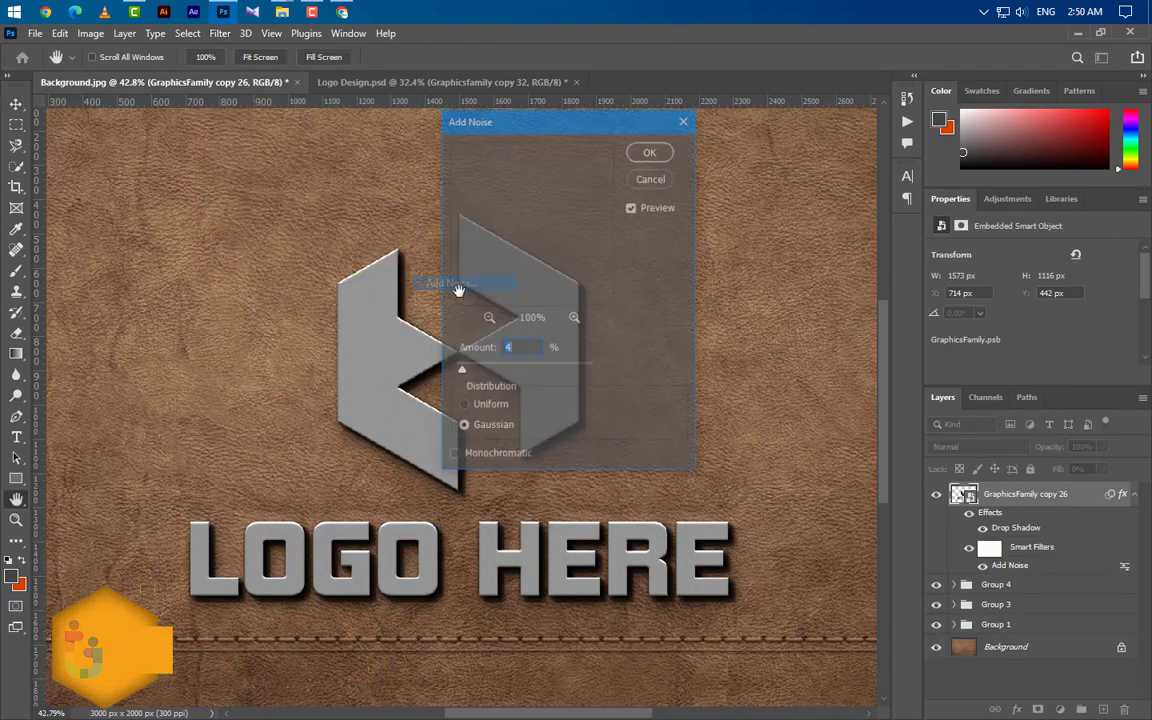
pyautogui.click(651, 152)
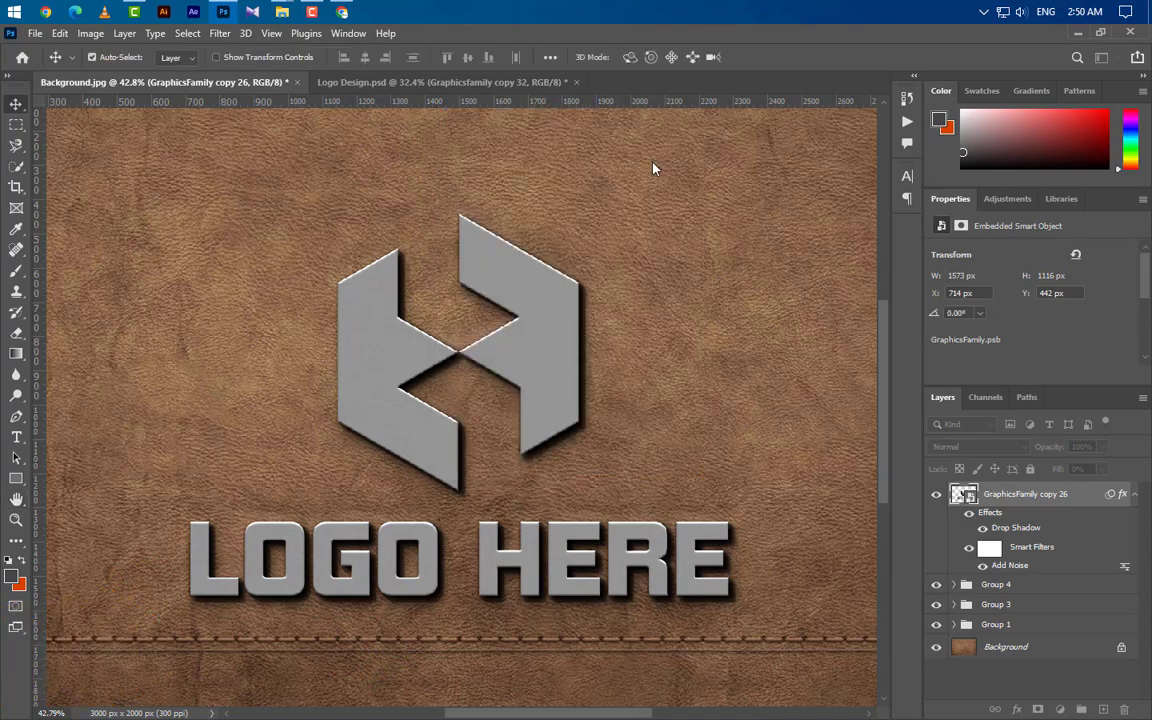
# - Apply a High Pass smart filter with a 4.0 pixel radius to GraphicsFamily copy 26
pyautogui.click(220, 33)
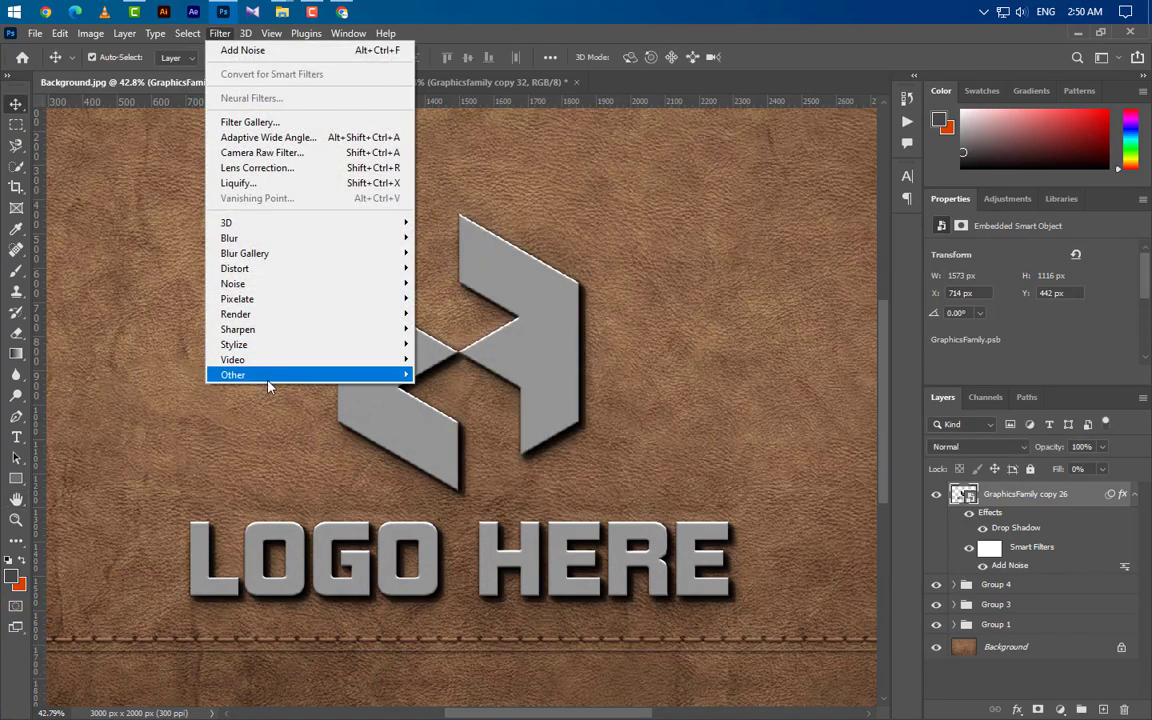
pyautogui.moveTo(245, 374)
pyautogui.click(449, 389)
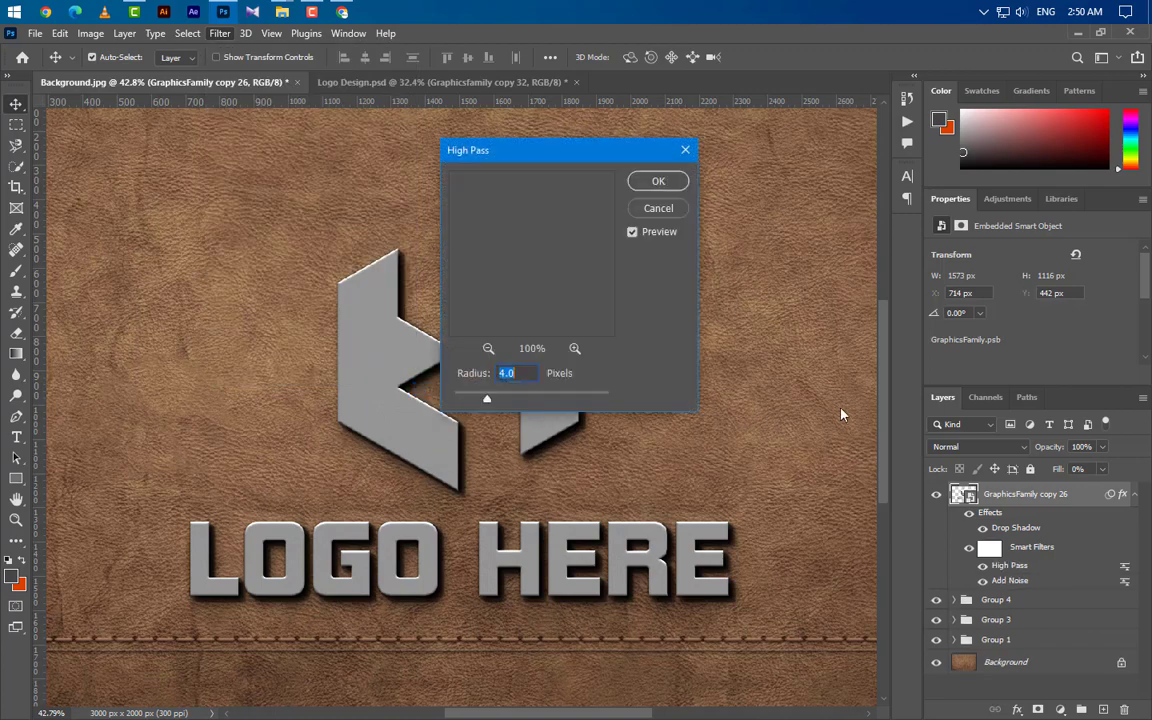
pyautogui.click(659, 181)
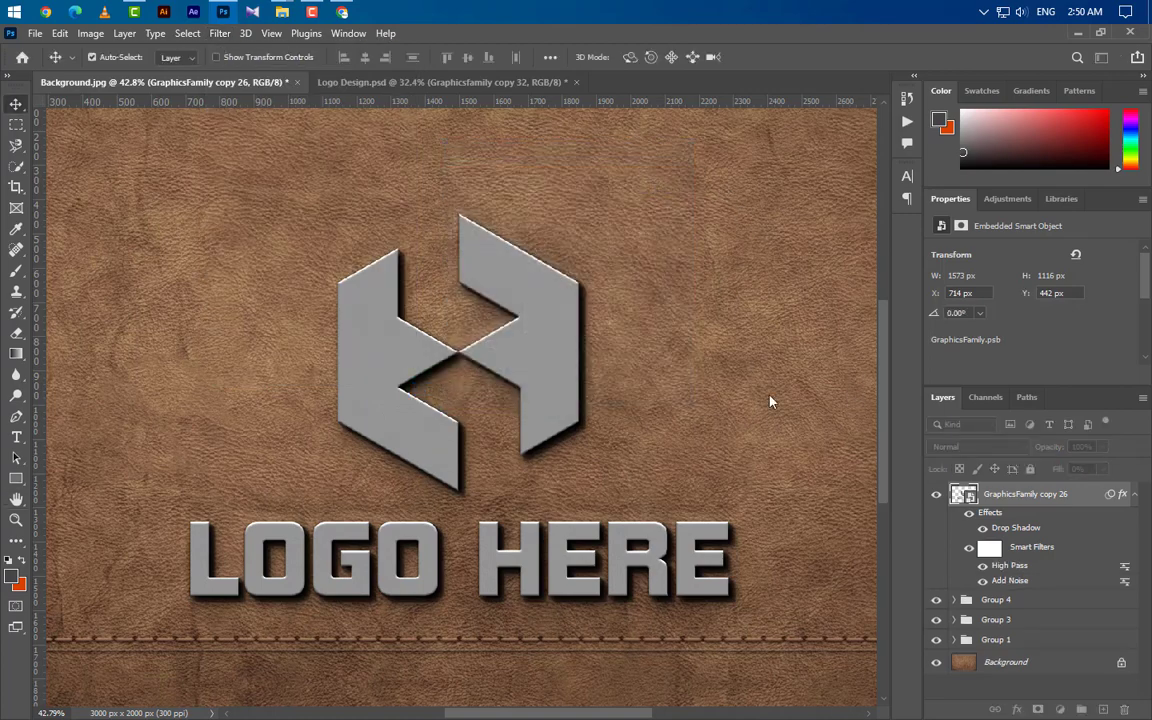
# - Collapse GraphicsFamily copy 26's effects list and set the layer's opacity to 50%
pyautogui.click(1134, 494)
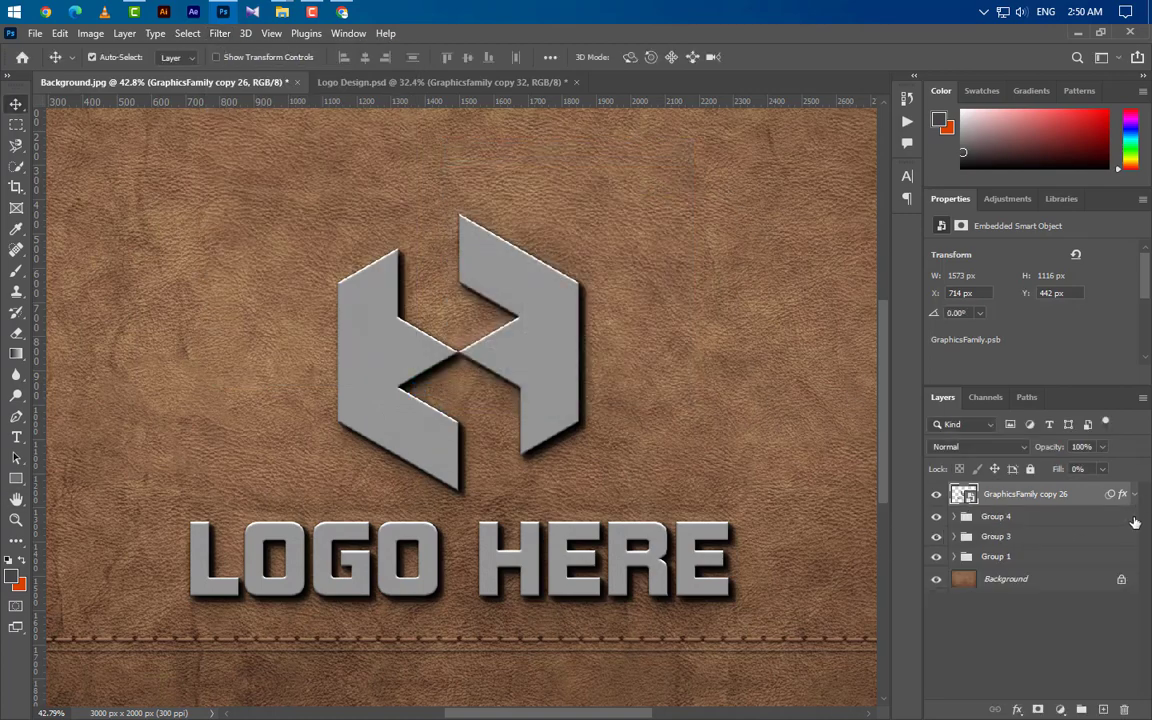
pyautogui.click(1085, 447)
pyautogui.write('50')
pyautogui.press('Return')
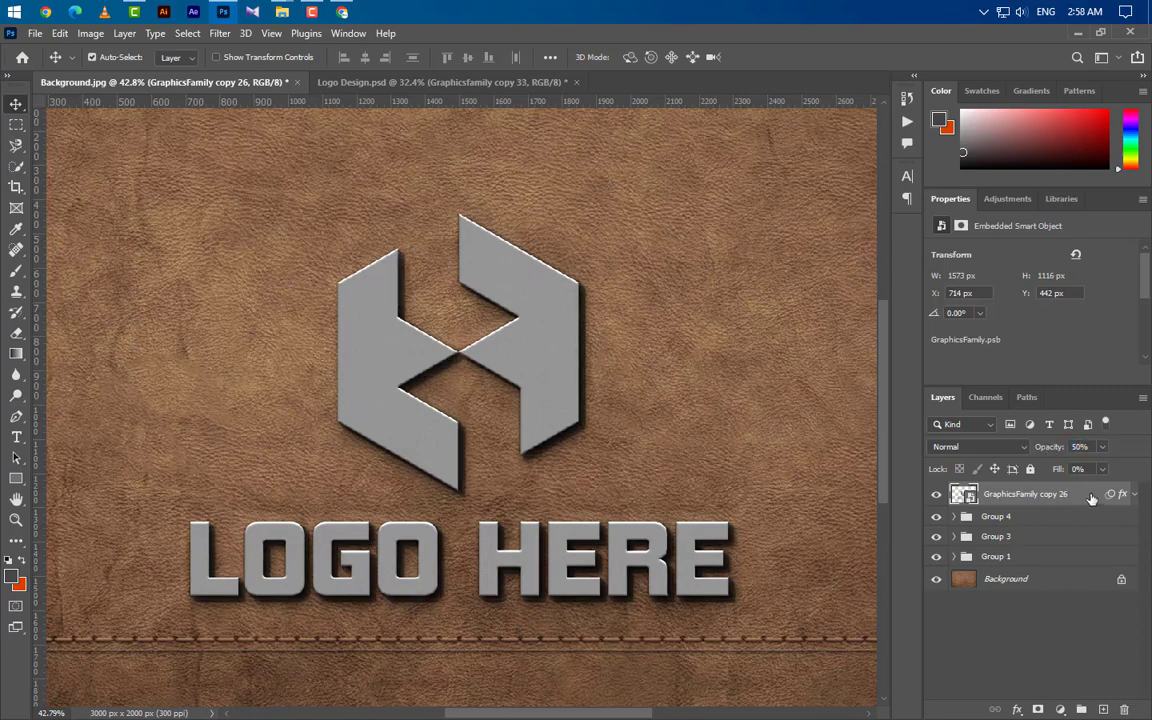
# - Duplicate GraphicsFamily copy 26 as GraphicsFamily copy 27 in the same document
pyautogui.rightClick(1079, 497)
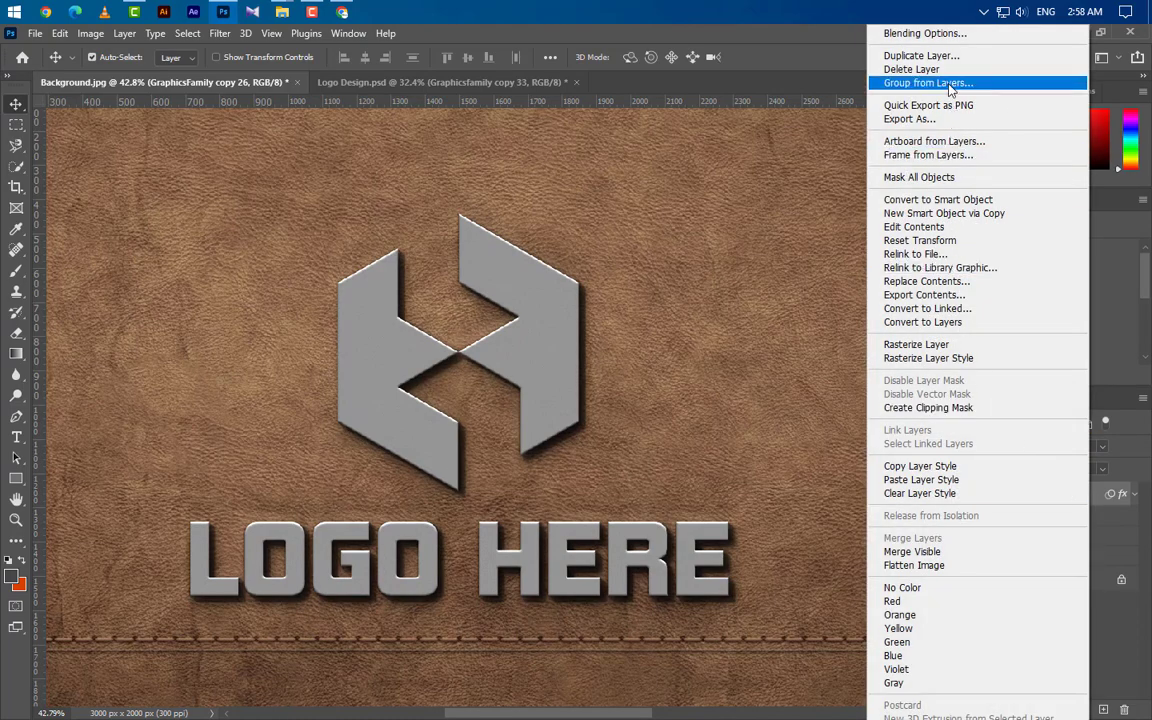
pyautogui.click(946, 57)
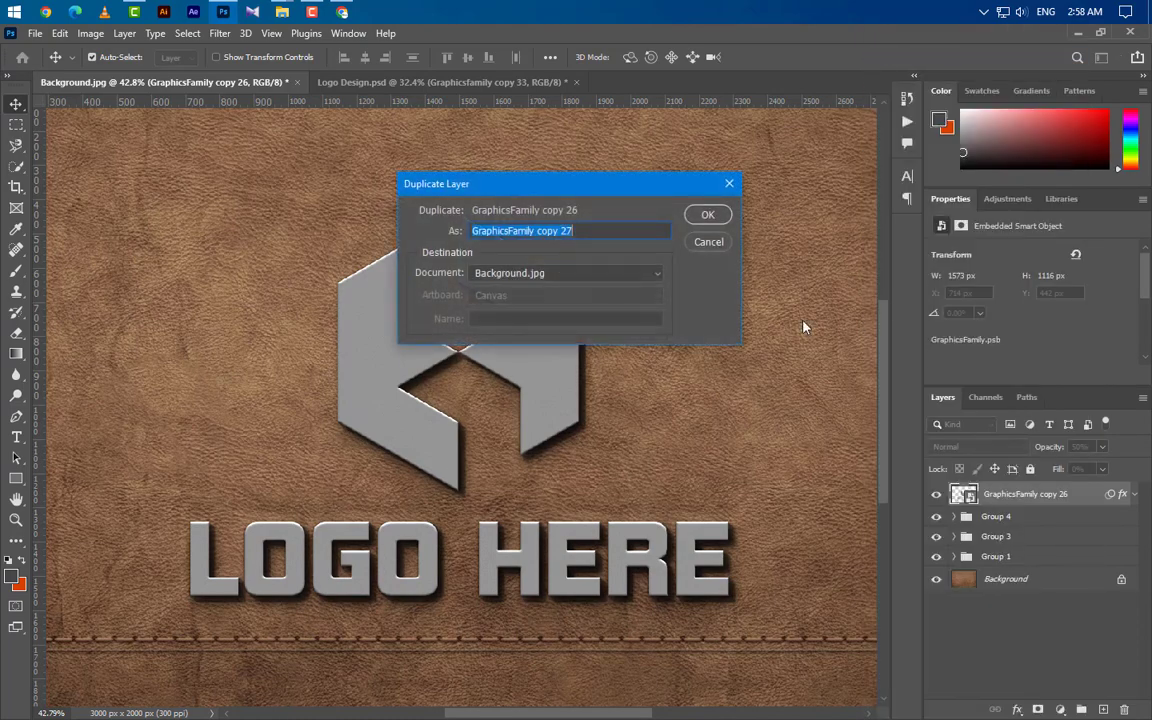
pyautogui.click(708, 218)
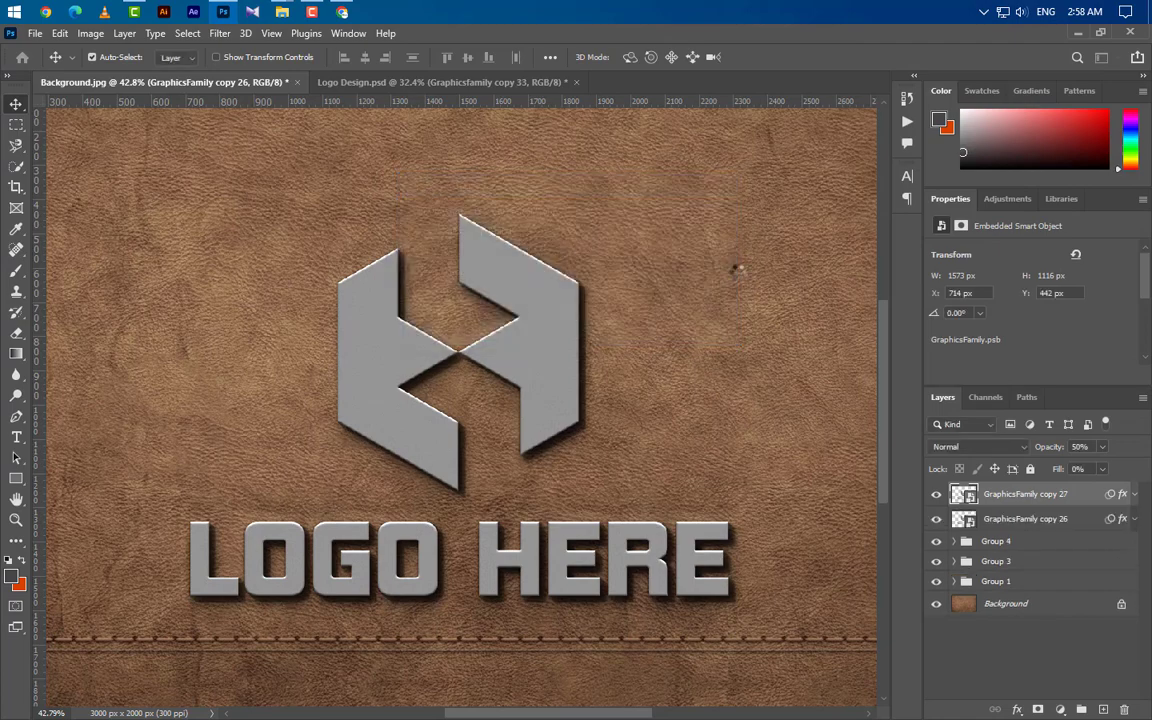
# - Set GraphicsFamily copy 27's layer opacity to 100% and delete its smart filters
pyautogui.click(1102, 447)
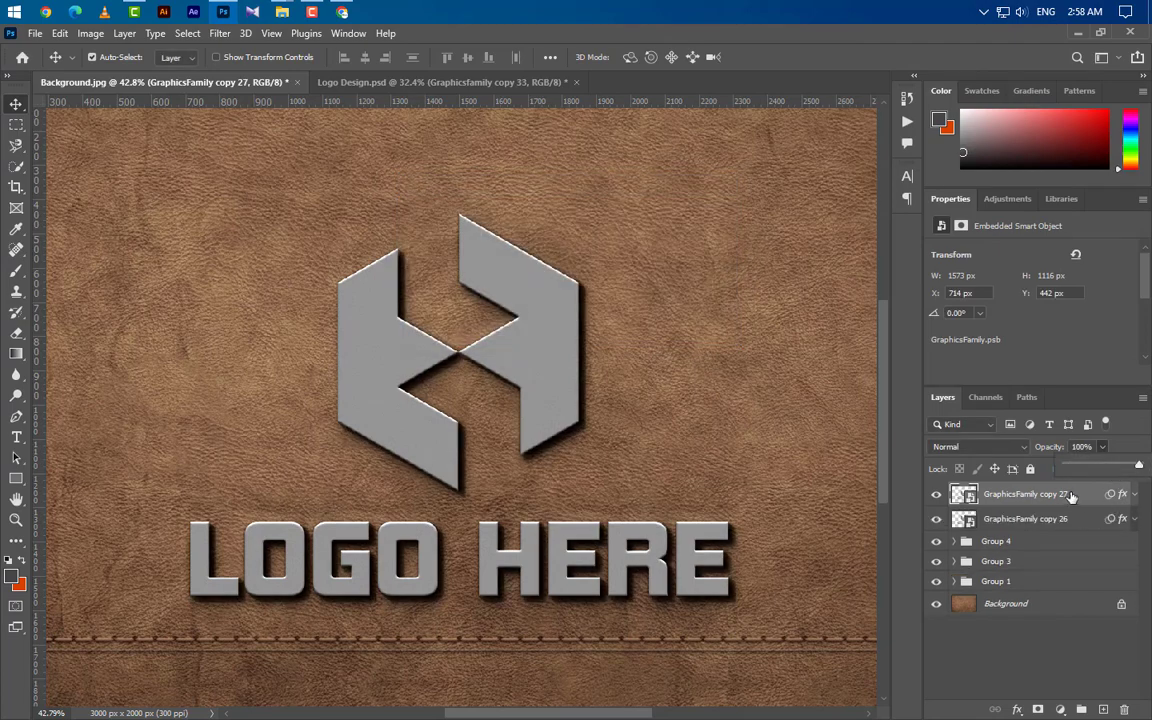
pyautogui.click(1072, 497)
pyautogui.moveTo(1110, 496); pyautogui.dragTo(1124, 708)
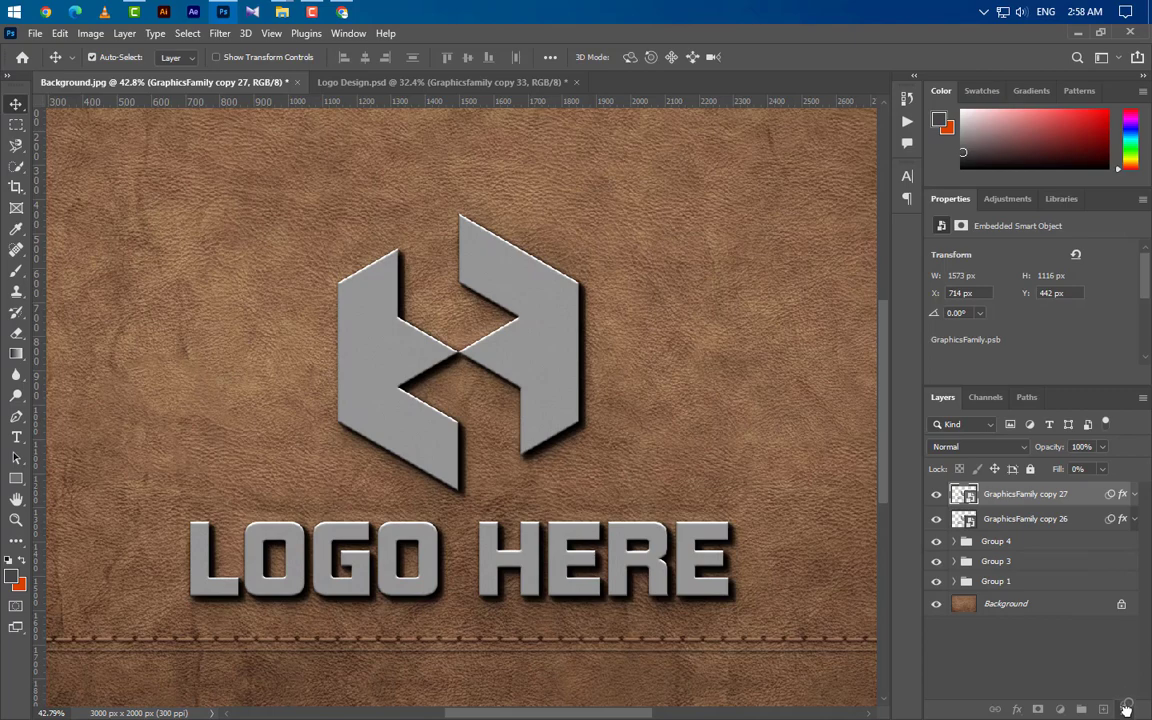
# - Set GraphicsFamily copy 27's drop shadow distance to 10 px and its size to 10 px
pyautogui.click(1134, 494)
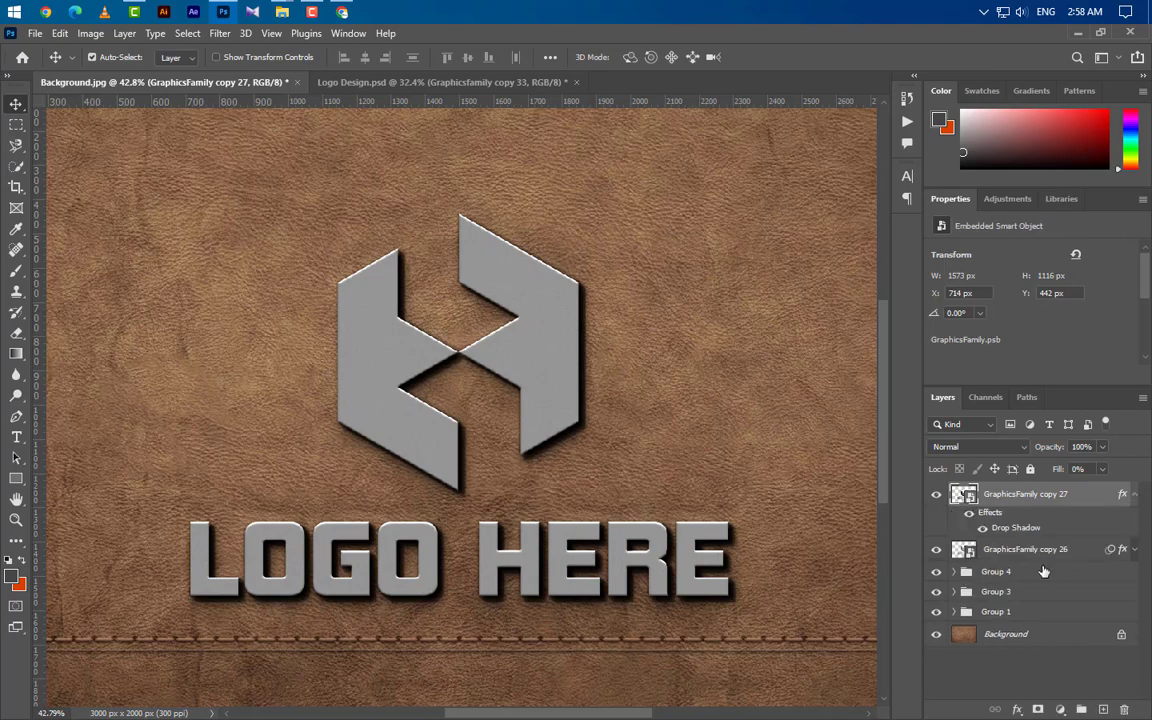
pyautogui.doubleClick(1017, 529)
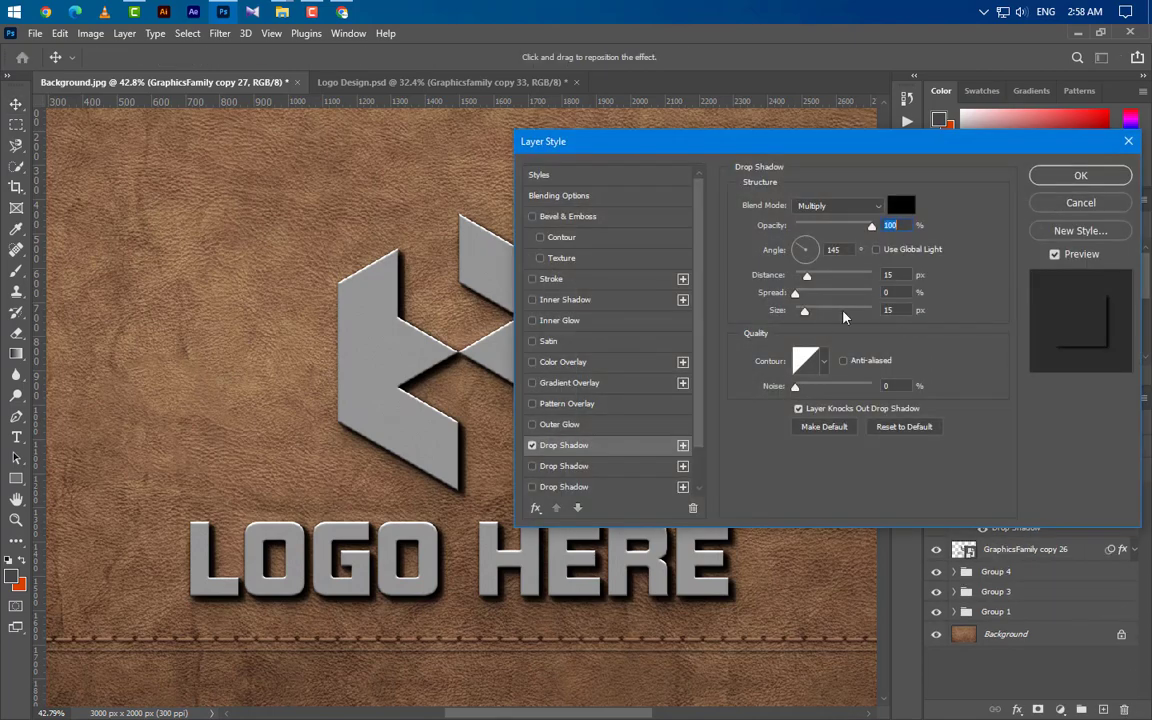
pyautogui.write('10')
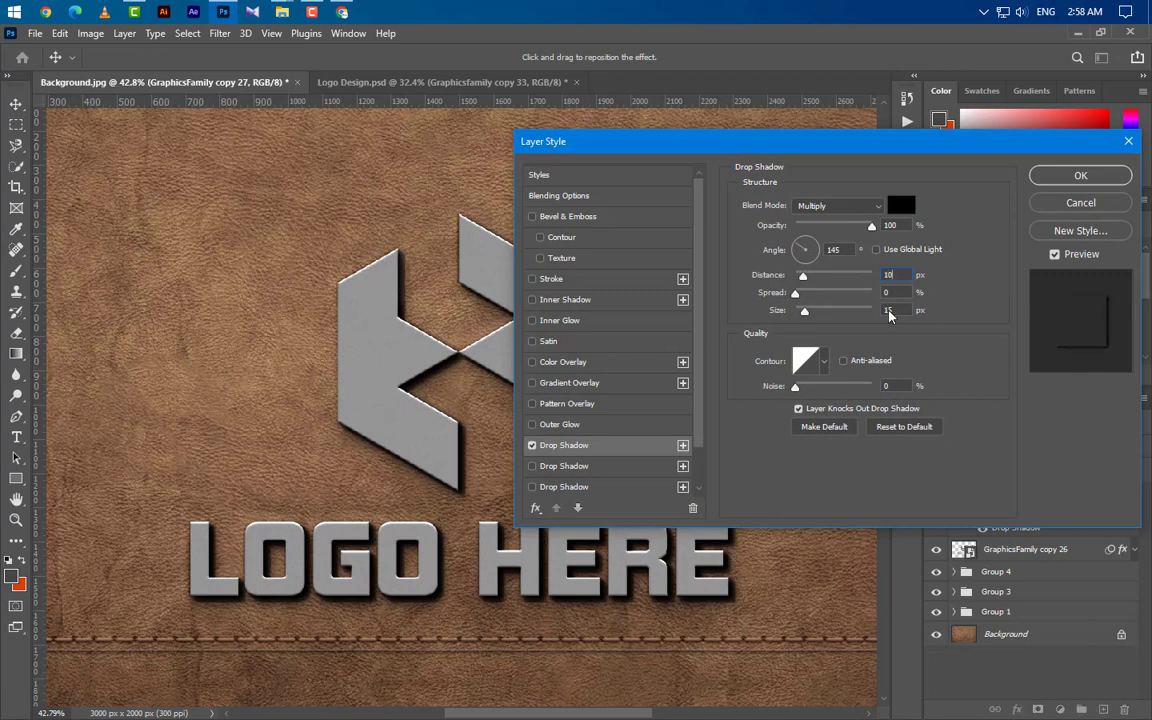
pyautogui.press('Tab')
pyautogui.press('Tab')
pyautogui.write('10')
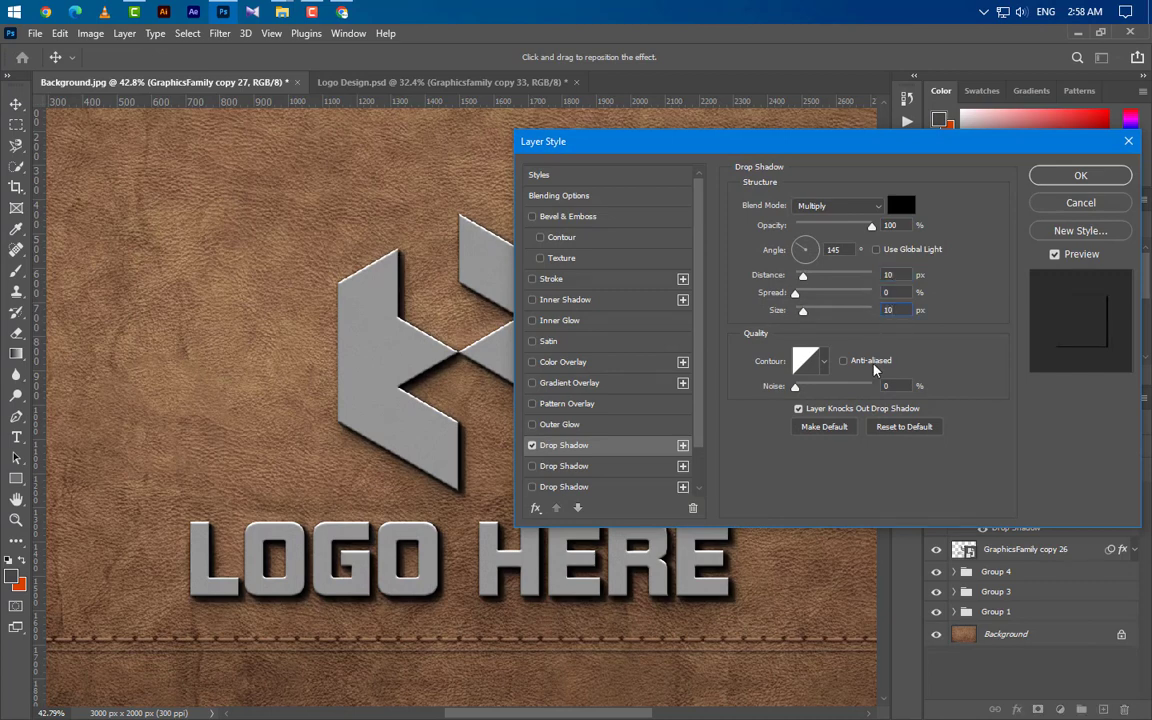
# - Enable Bevel & Emboss on GraphicsFamily copy 27 with Emboss style, Smooth technique, 680% depth and Down direction
pyautogui.click(607, 219)
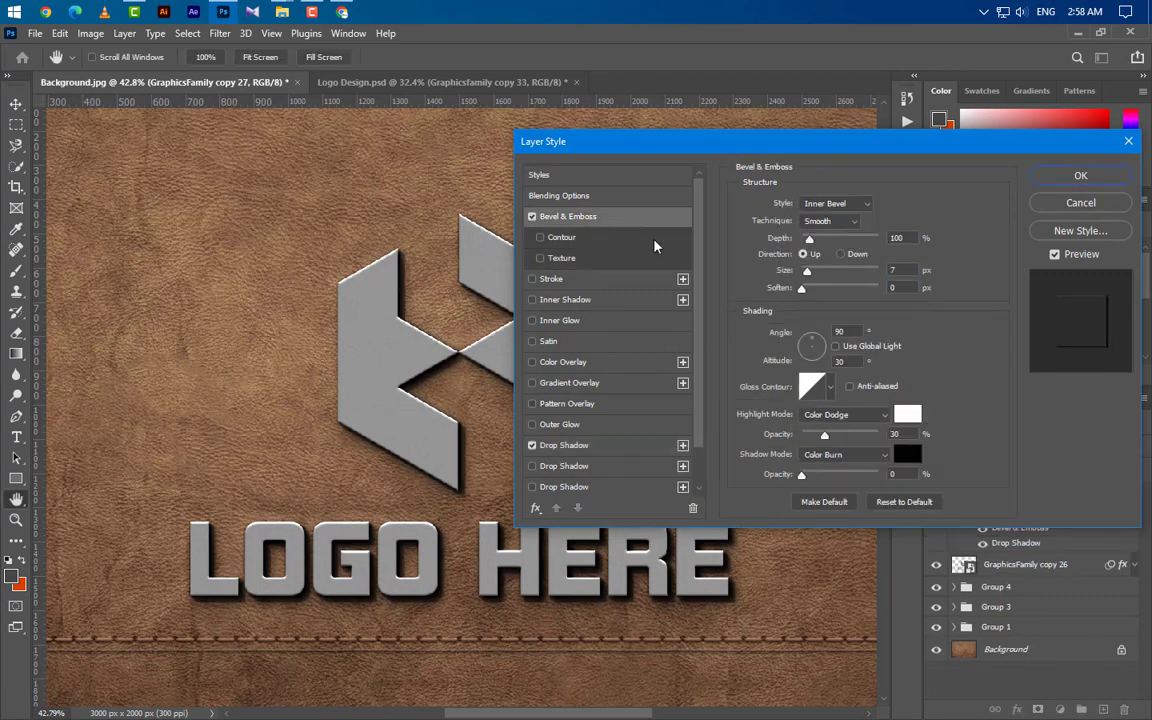
pyautogui.click(835, 204)
pyautogui.click(822, 216)
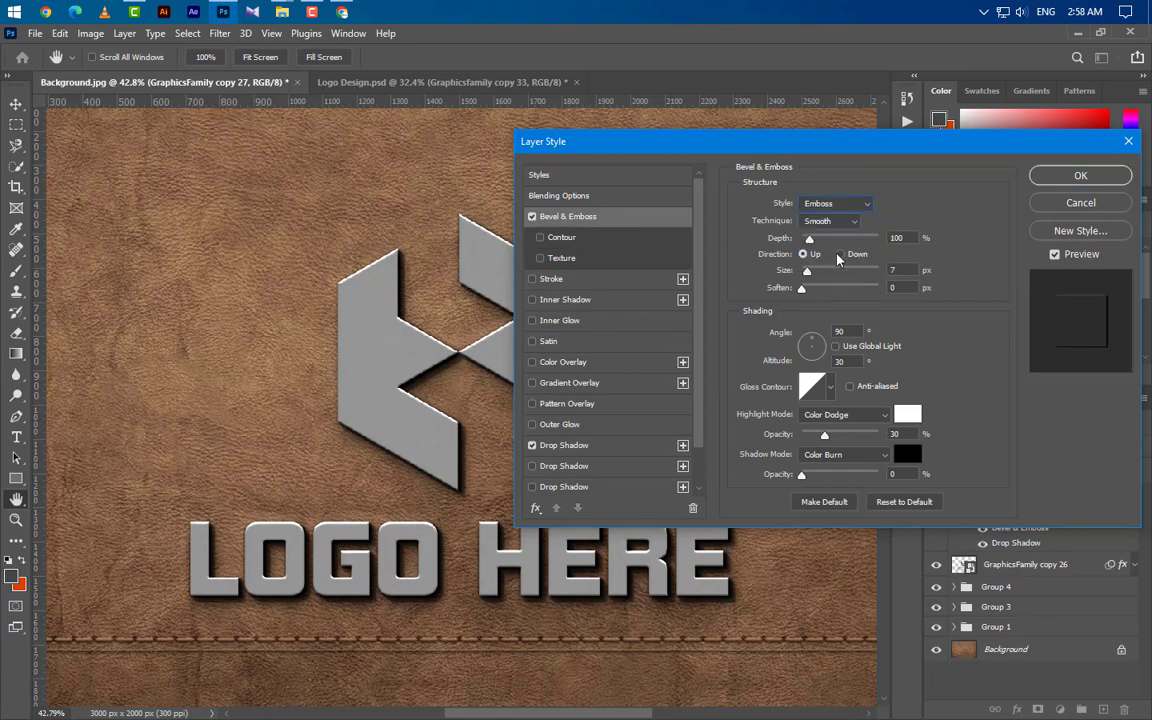
pyautogui.click(838, 221)
pyautogui.click(830, 234)
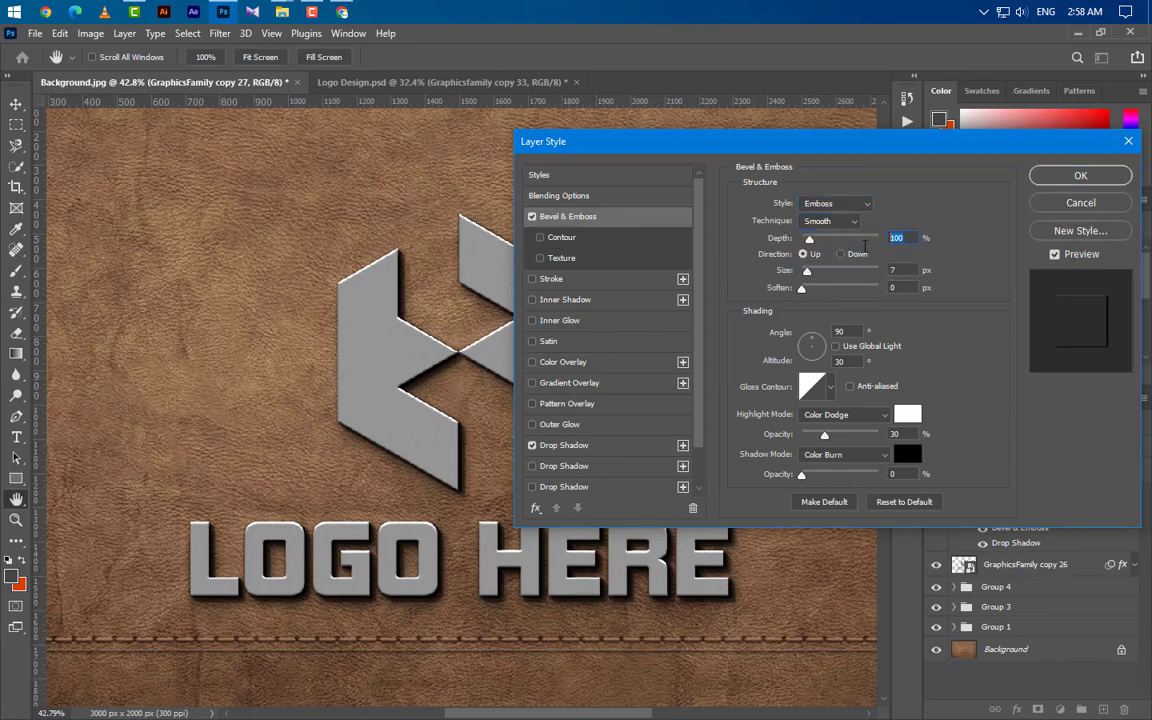
pyautogui.write('680')
pyautogui.click(840, 254)
# - Set the bevel's size to 8 px, soften to 3 px and shading angle to 140°
pyautogui.moveTo(908, 271); pyautogui.dragTo(858, 273)
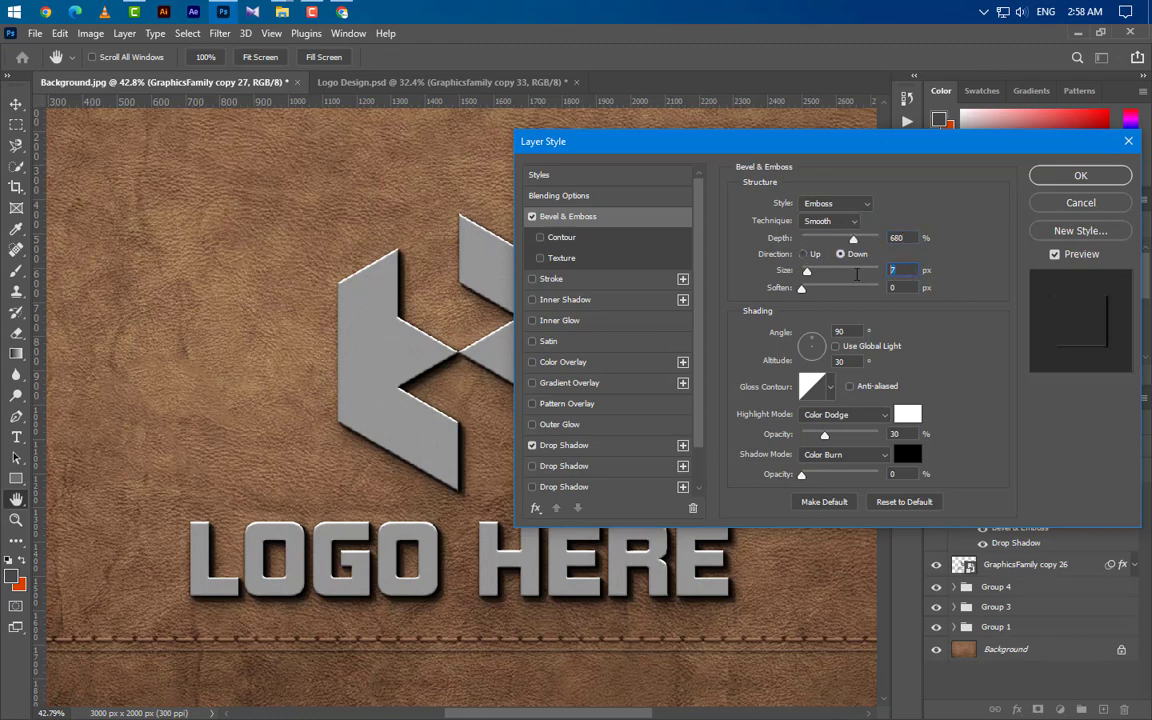
pyautogui.write('8')
pyautogui.press('Tab')
pyautogui.write('3')
pyautogui.press('Tab')
pyautogui.write('140')
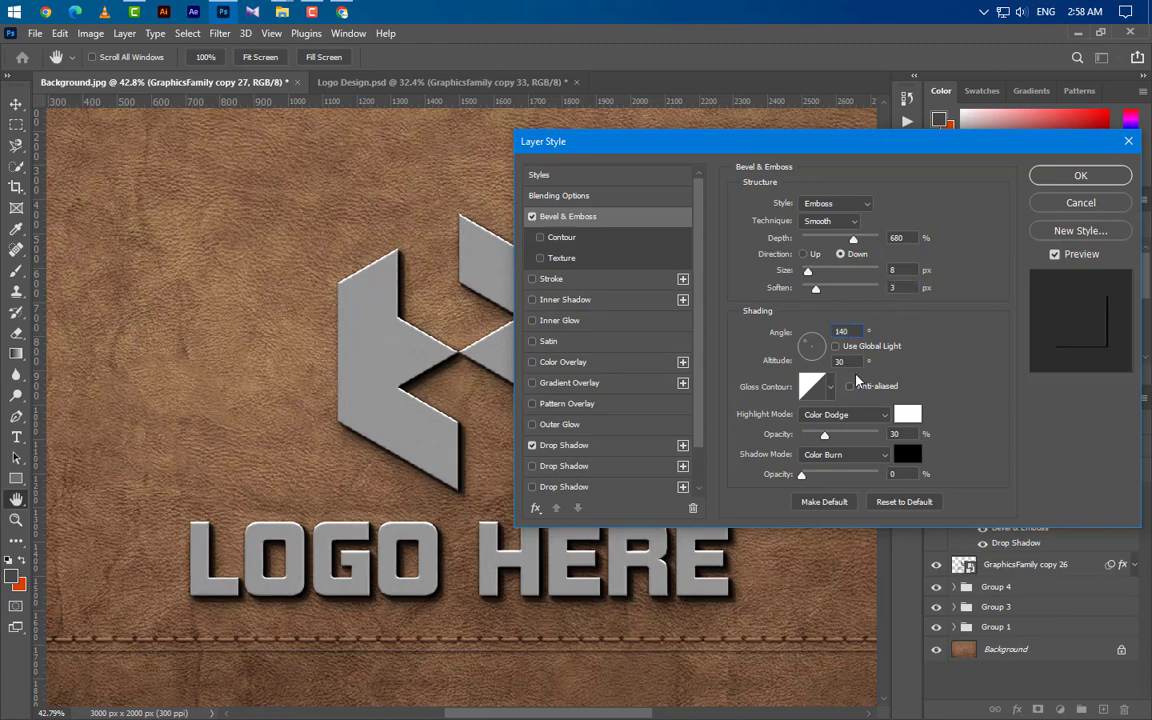
pyautogui.press('Tab')
# - Choose the V-shaped inverted cone preset as the bevel's gloss contour
pyautogui.click(830, 387)
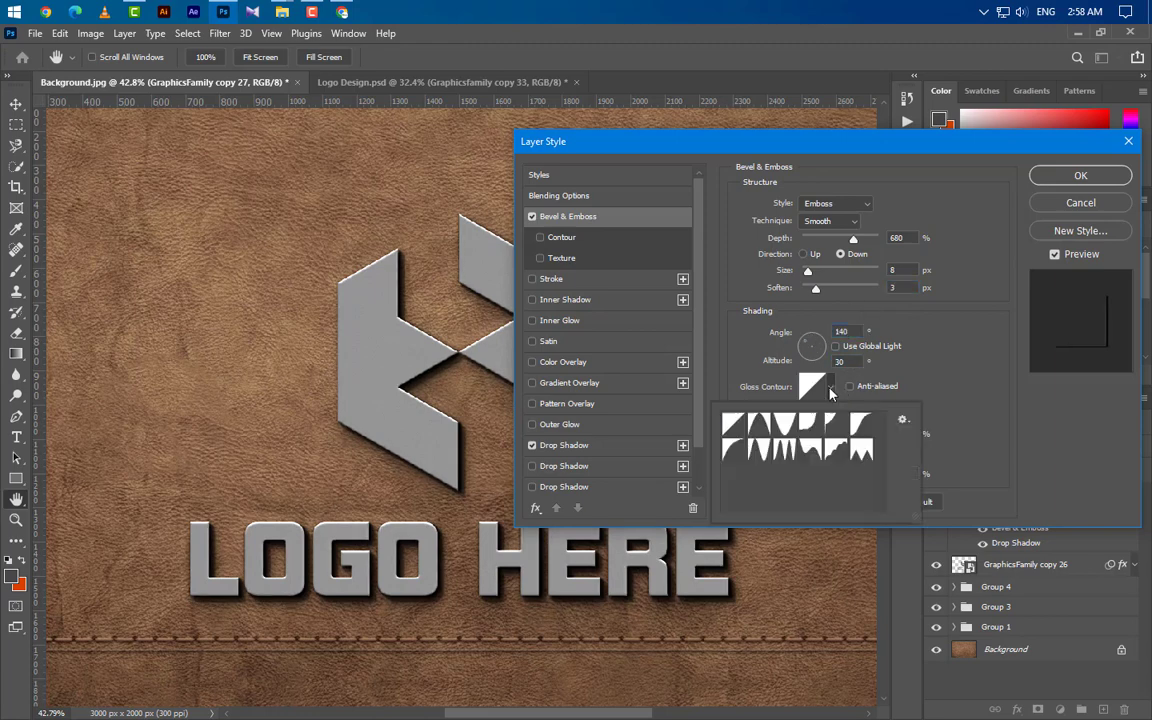
pyautogui.click(787, 425)
pyautogui.click(864, 343)
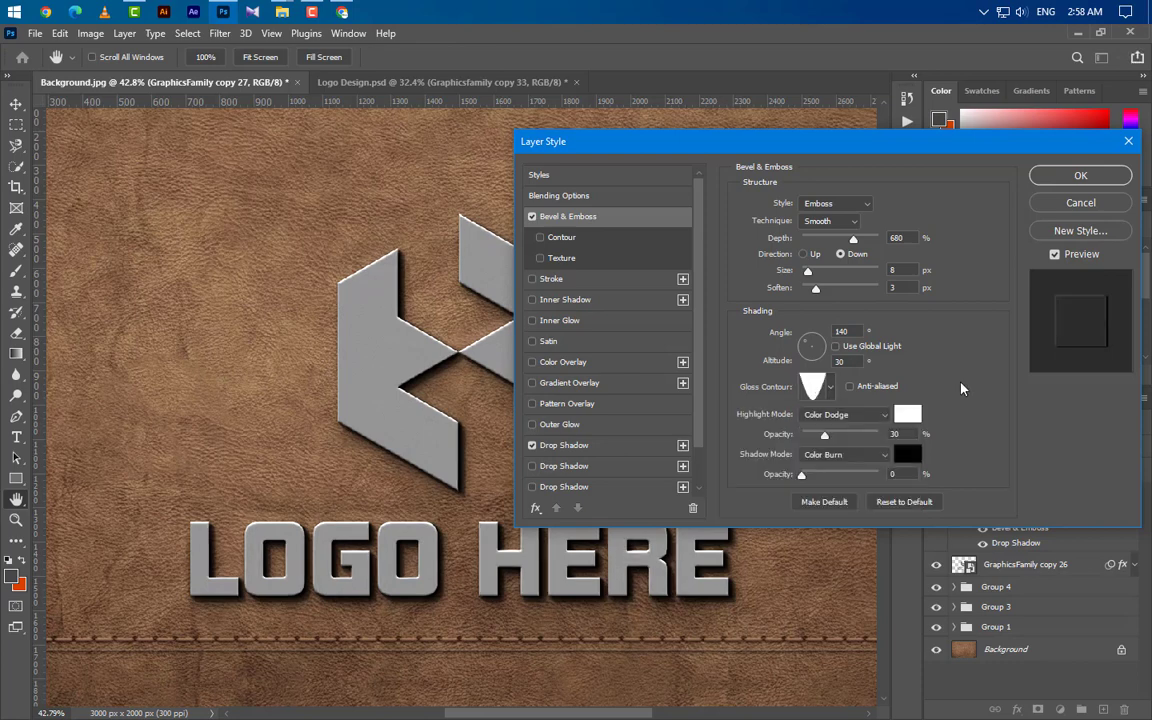
# - Set the bevel's highlight mode to Screen at 60% opacity and its shadow mode to Multiply at 85% opacity
pyautogui.click(867, 418)
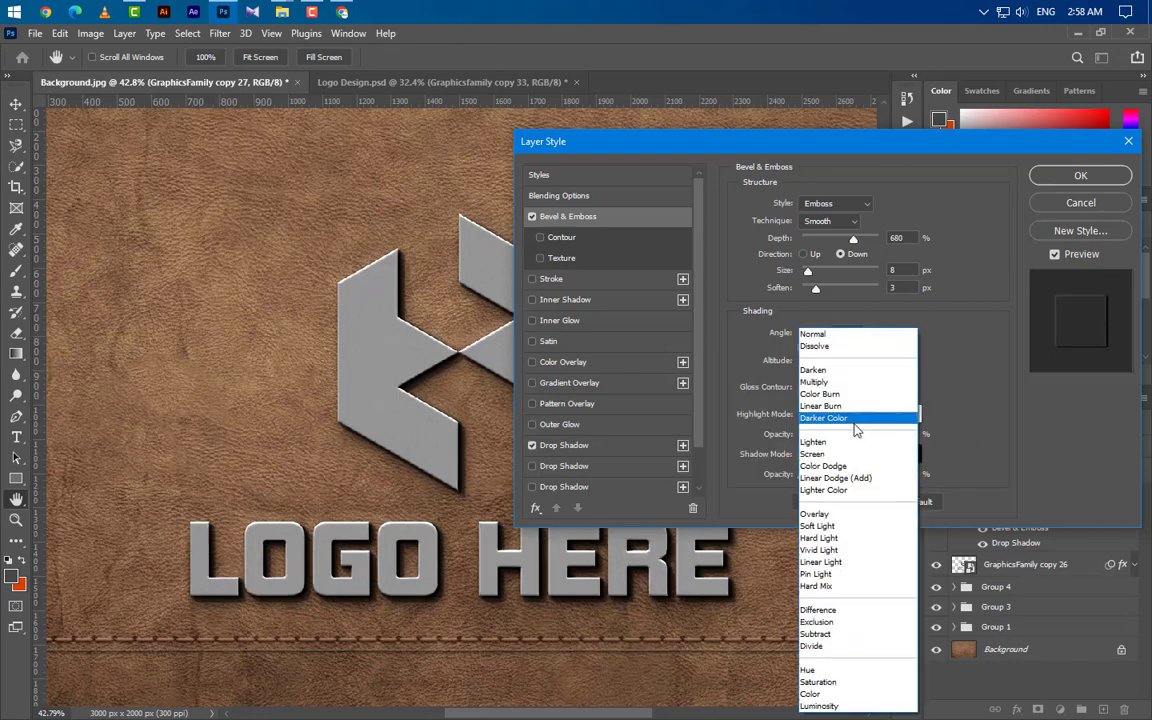
pyautogui.click(860, 404)
pyautogui.click(894, 434)
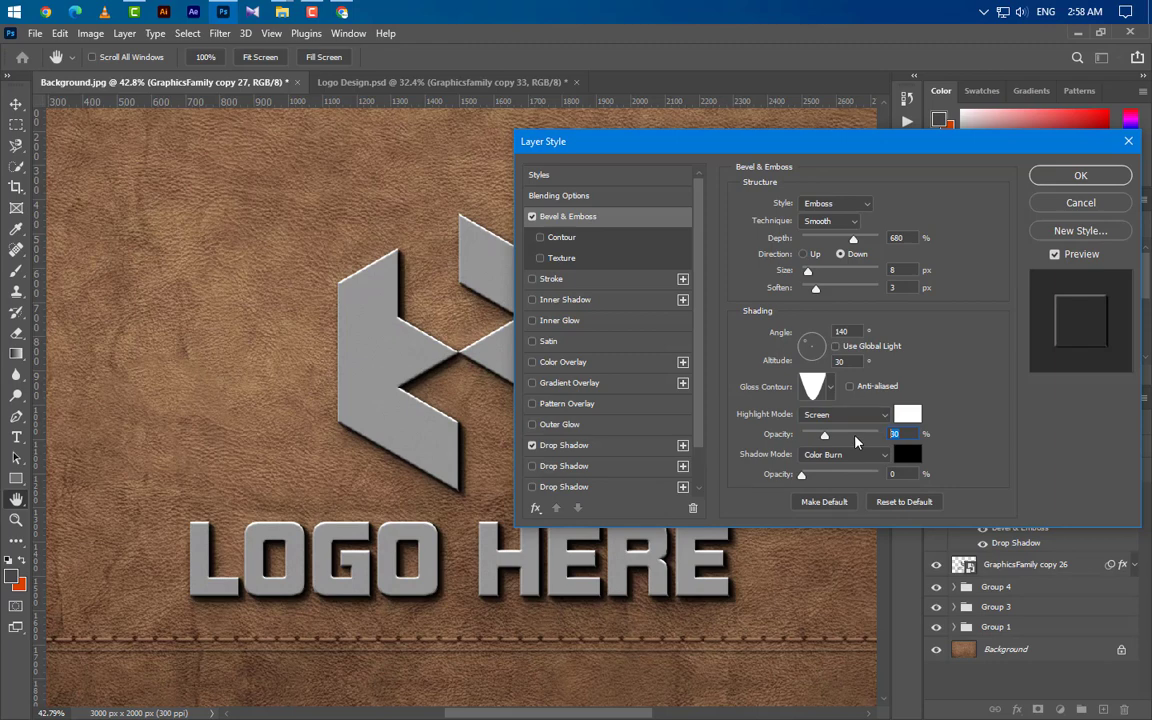
pyautogui.write('60')
pyautogui.click(843, 455)
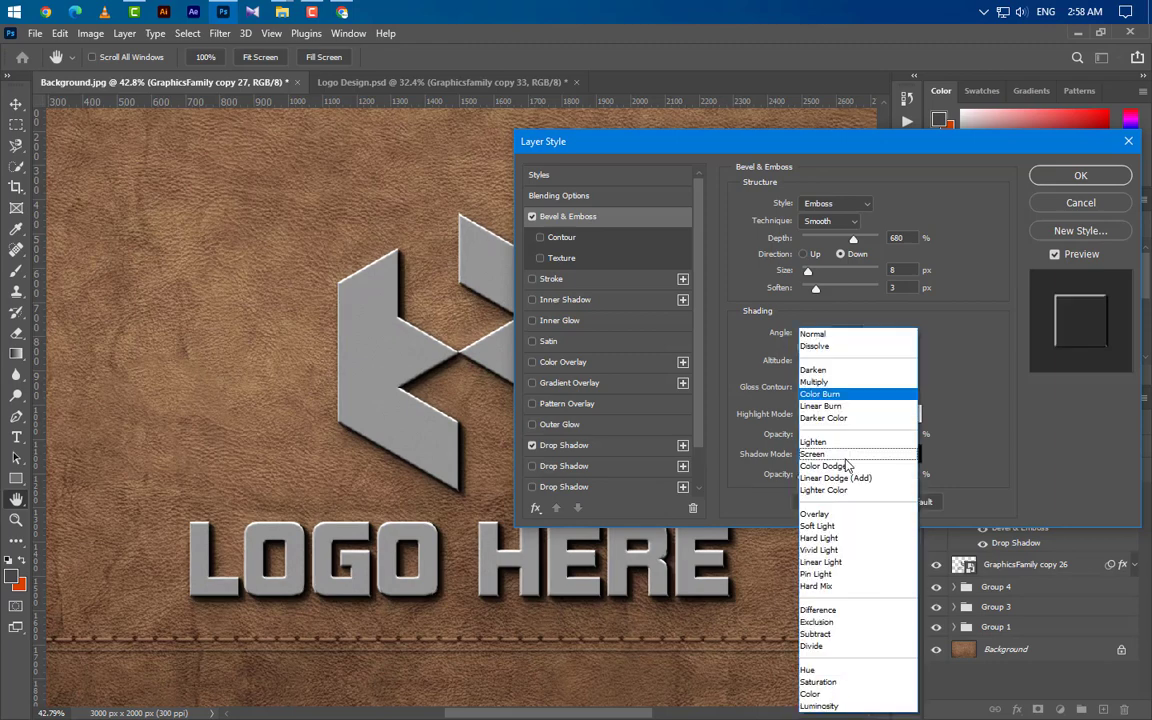
pyautogui.click(775, 345)
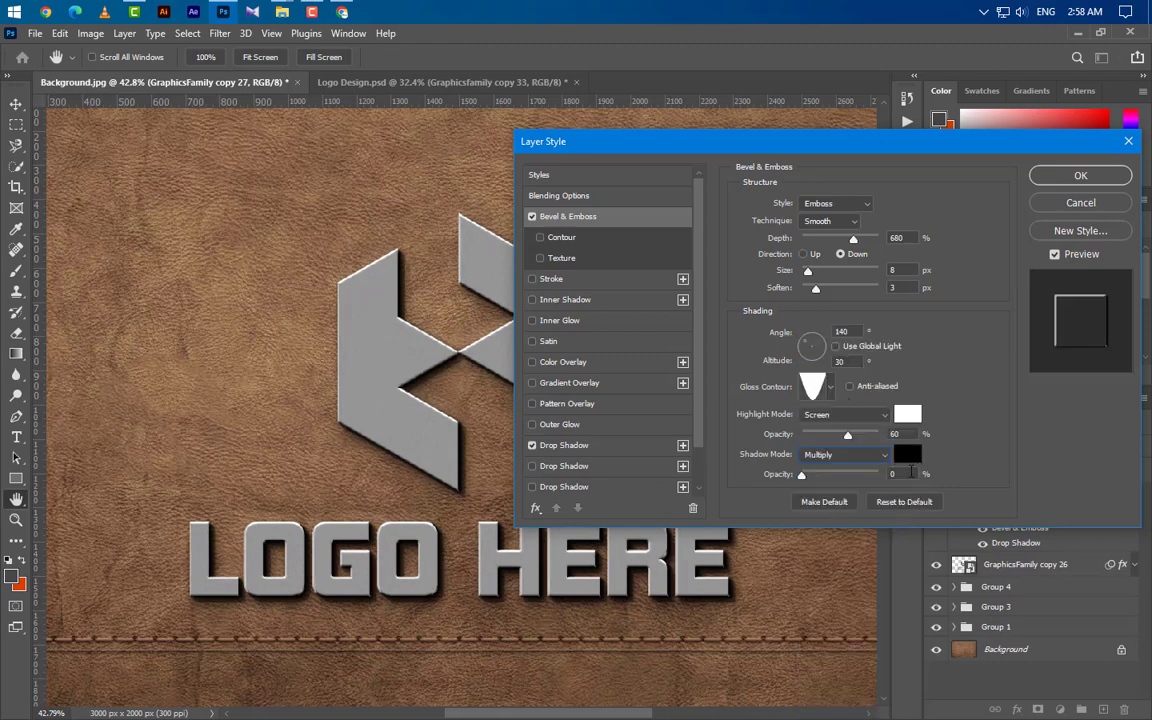
pyautogui.write('85')
# - Enable Contour for the bevel with the shallow cove preset, and return to the Bevel & Emboss settings
pyautogui.click(603, 245)
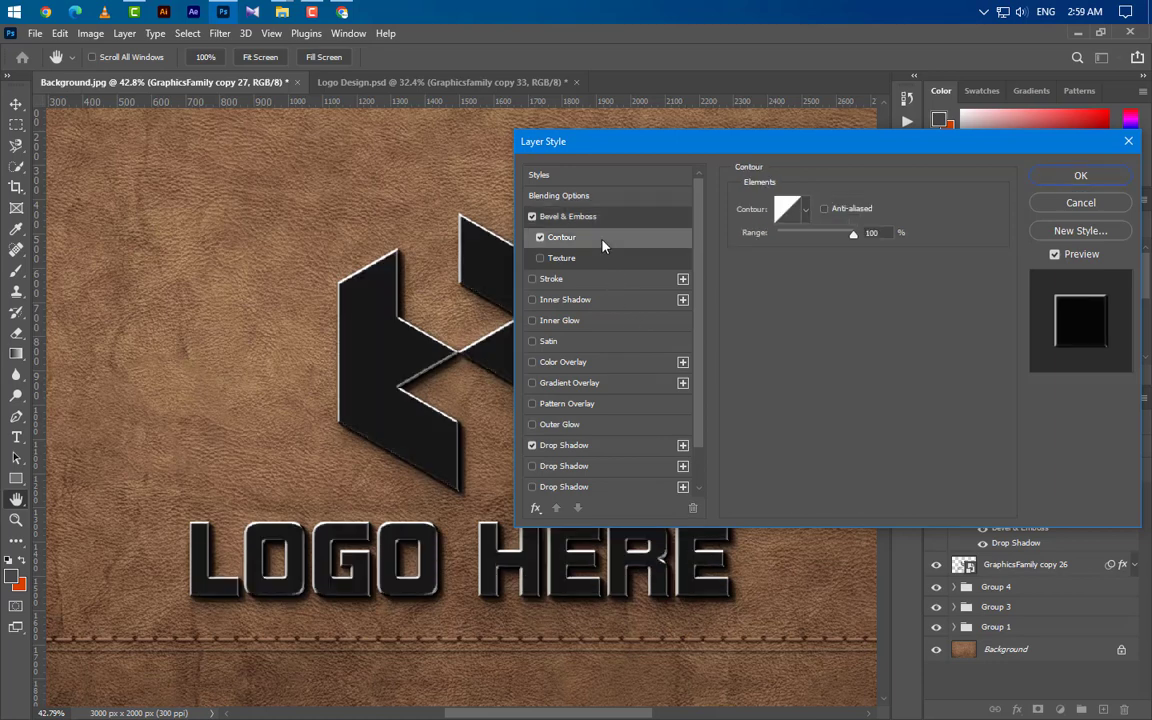
pyautogui.click(807, 211)
pyautogui.click(812, 249)
pyautogui.click(959, 300)
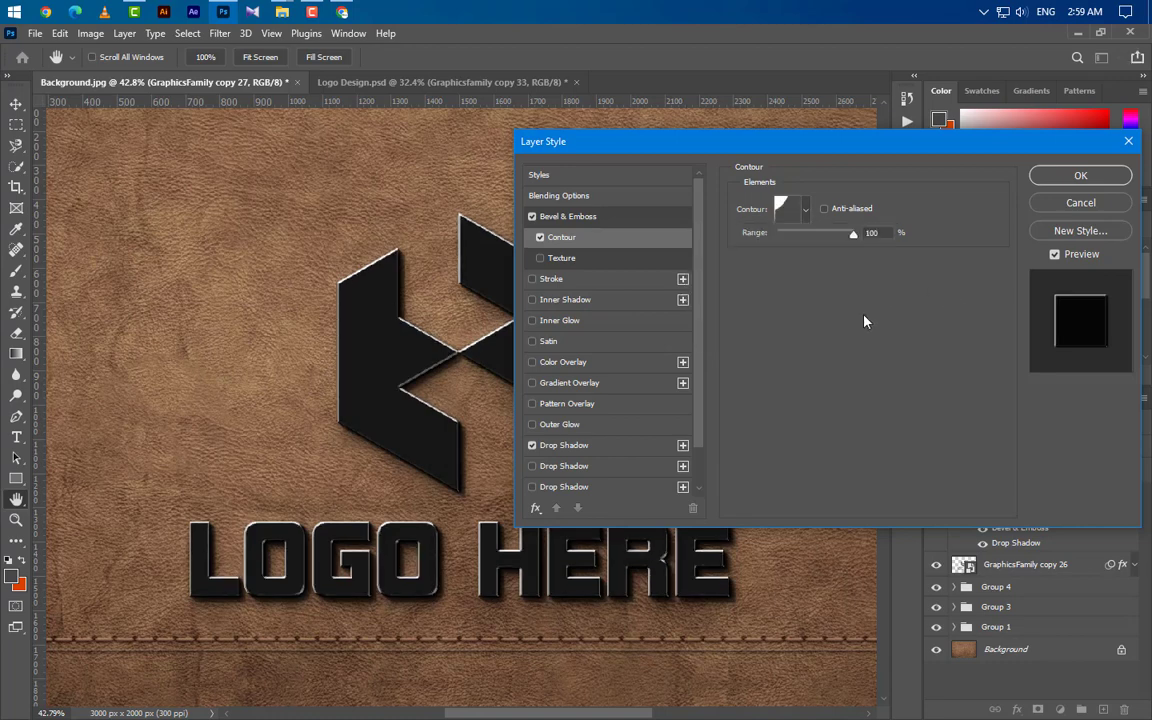
pyautogui.click(604, 217)
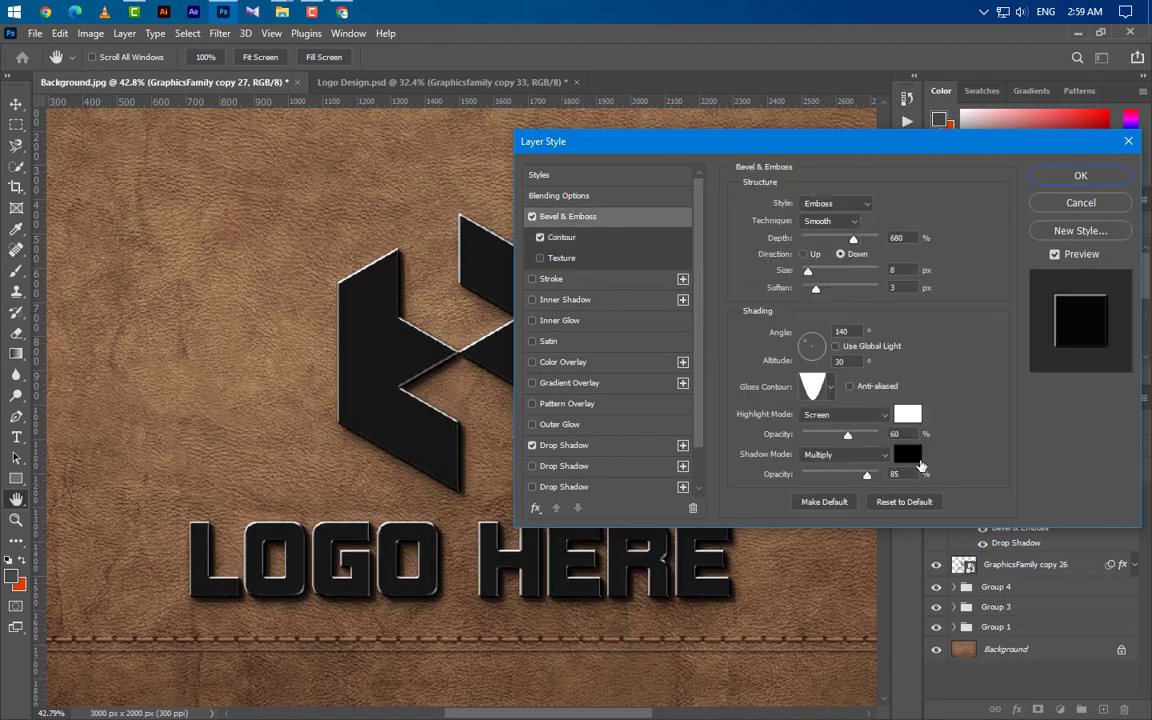
# - Set the bevel's shadow colour to near-black 080808, apply the layer style and collapse the layer's effects list
pyautogui.click(916, 459)
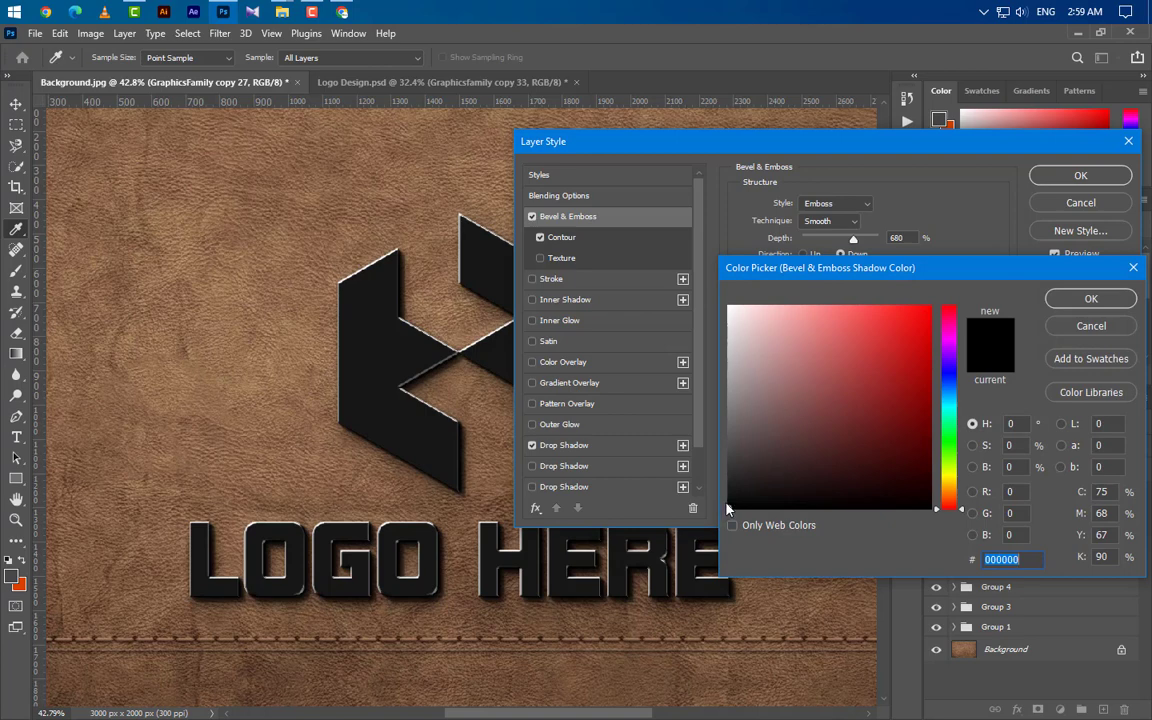
pyautogui.click(729, 503)
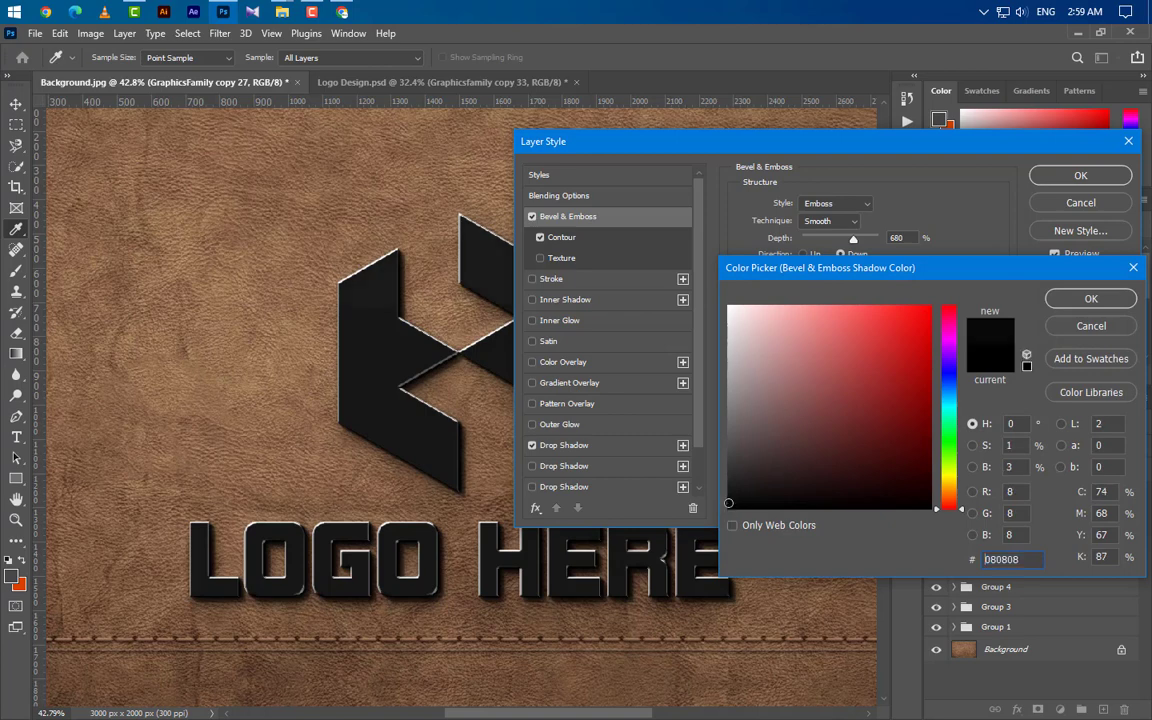
pyautogui.click(1090, 298)
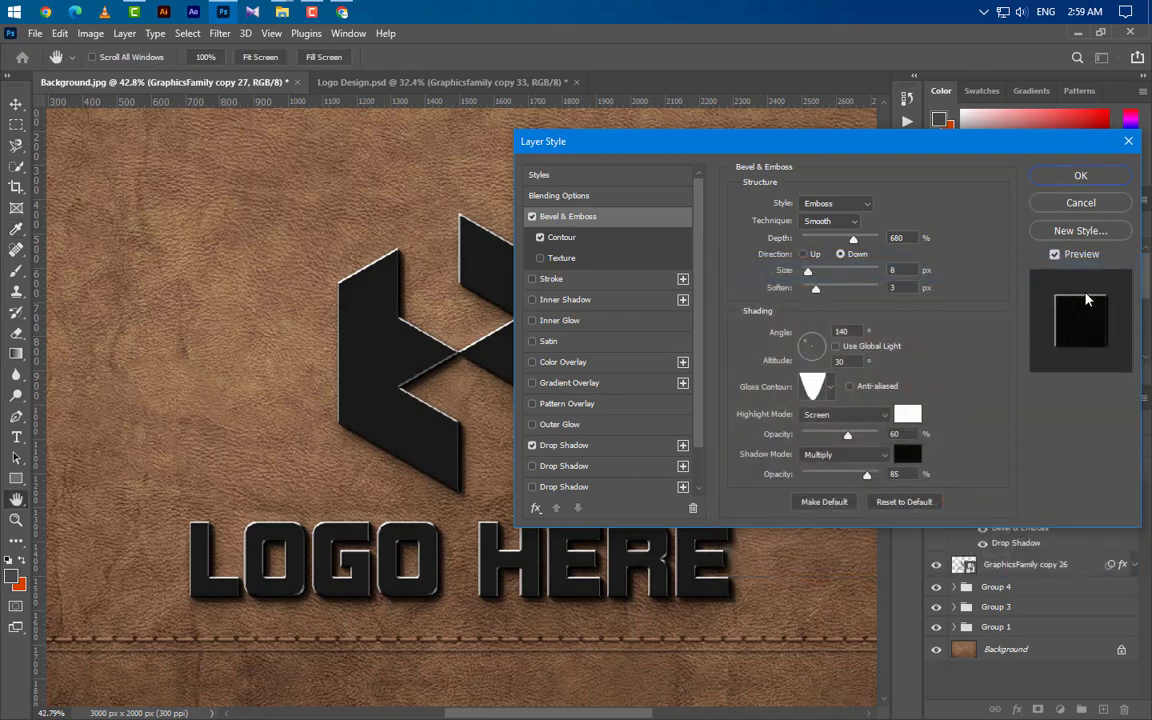
pyautogui.click(1080, 175)
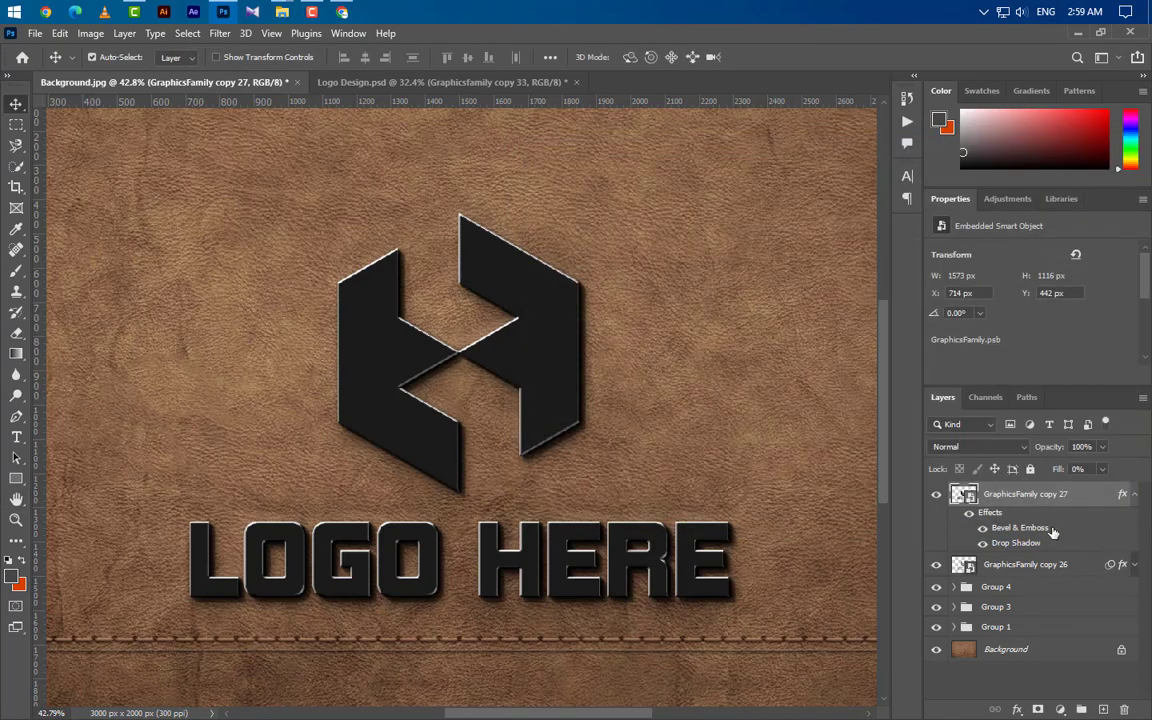
pyautogui.click(1134, 494)
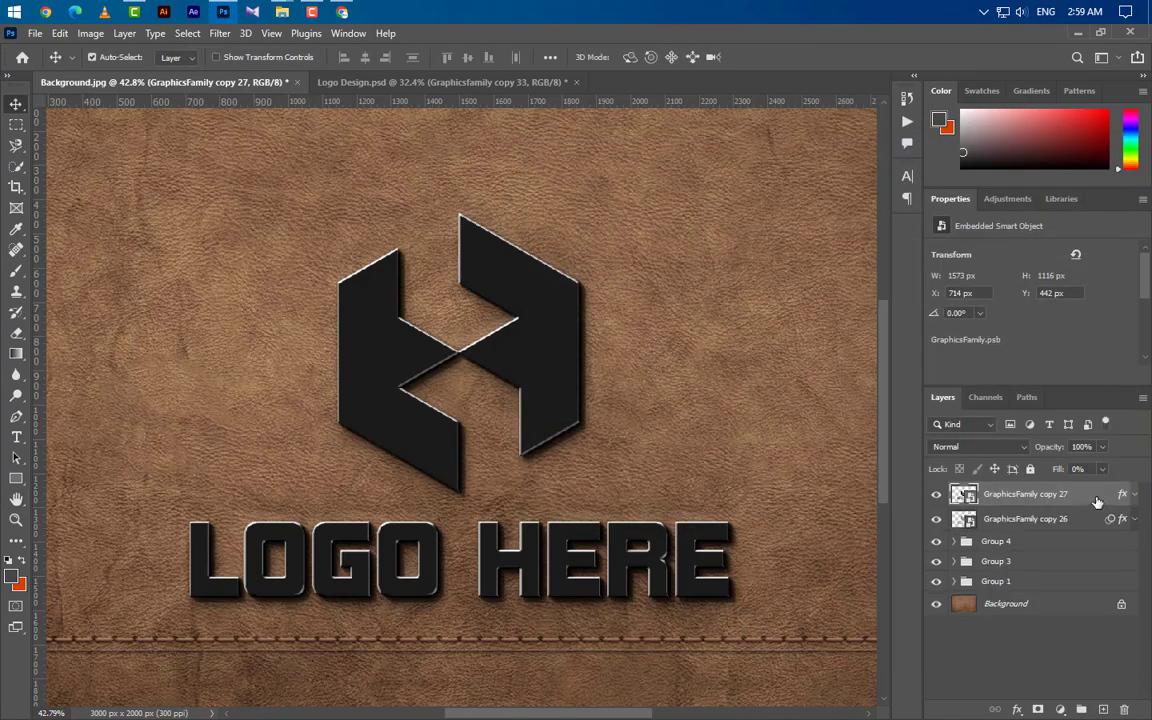
# - Duplicate the GraphicsFamily copy 27 layer and set the duplicate's opacity to 65%
pyautogui.rightClick(1093, 495)
pyautogui.click(927, 55)
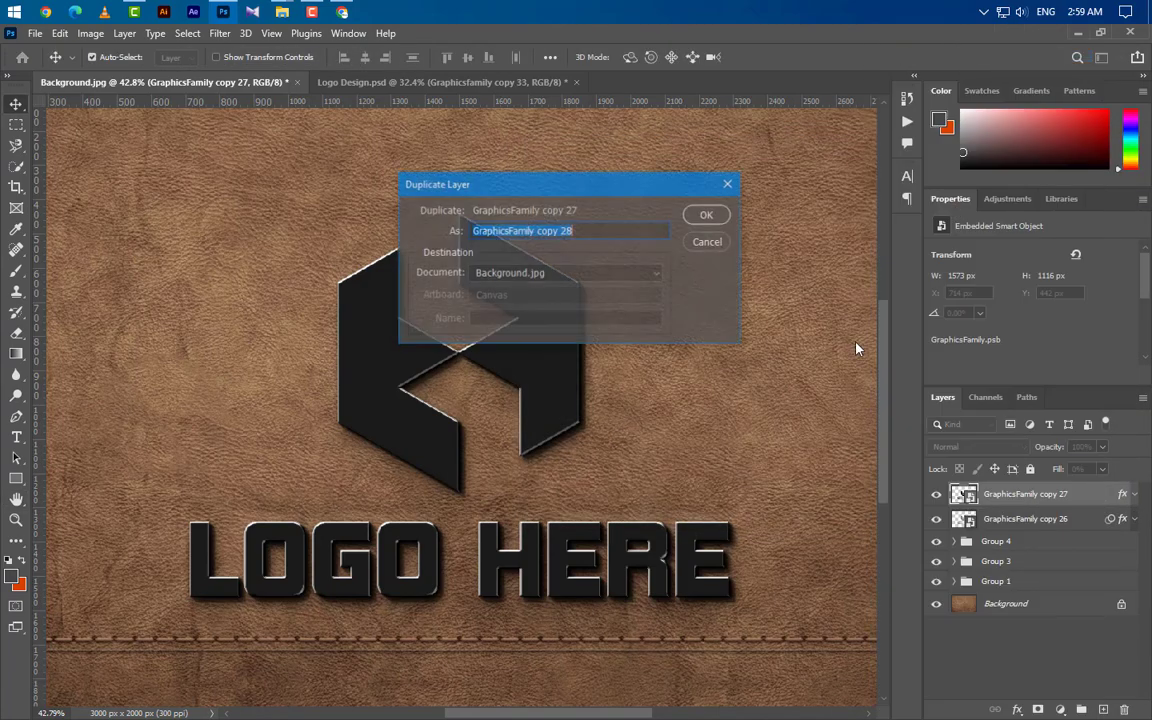
pyautogui.click(706, 218)
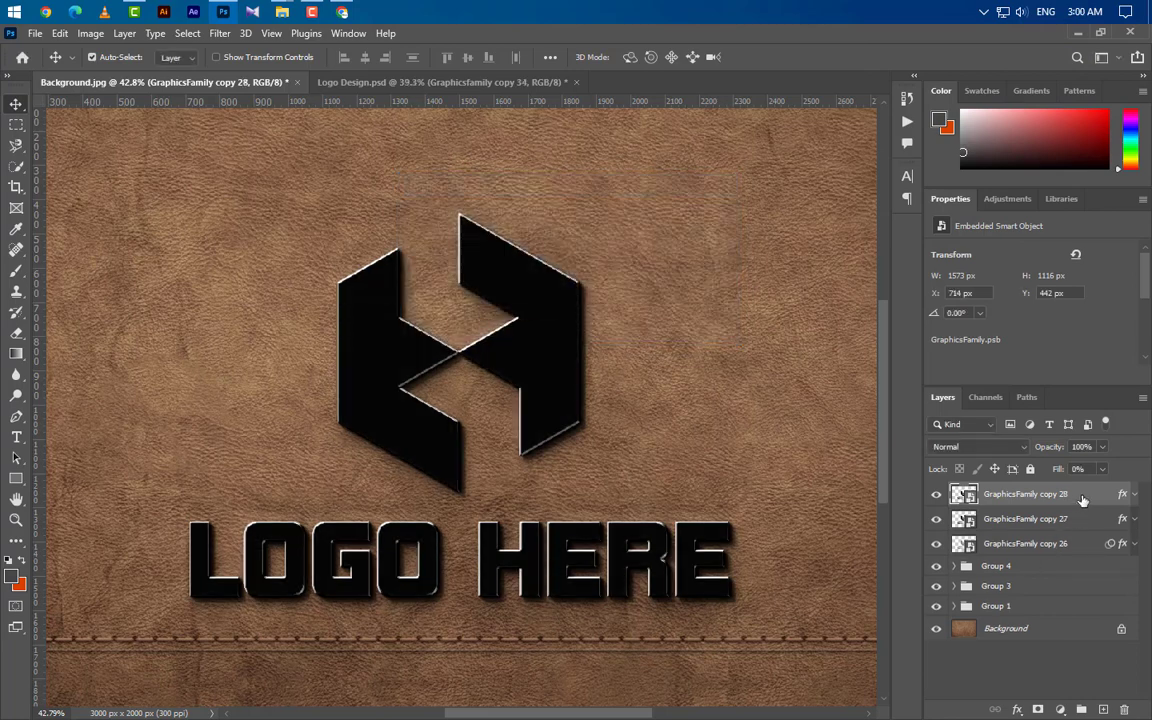
pyautogui.click(1083, 447)
pyautogui.write('65')
pyautogui.press('Return')
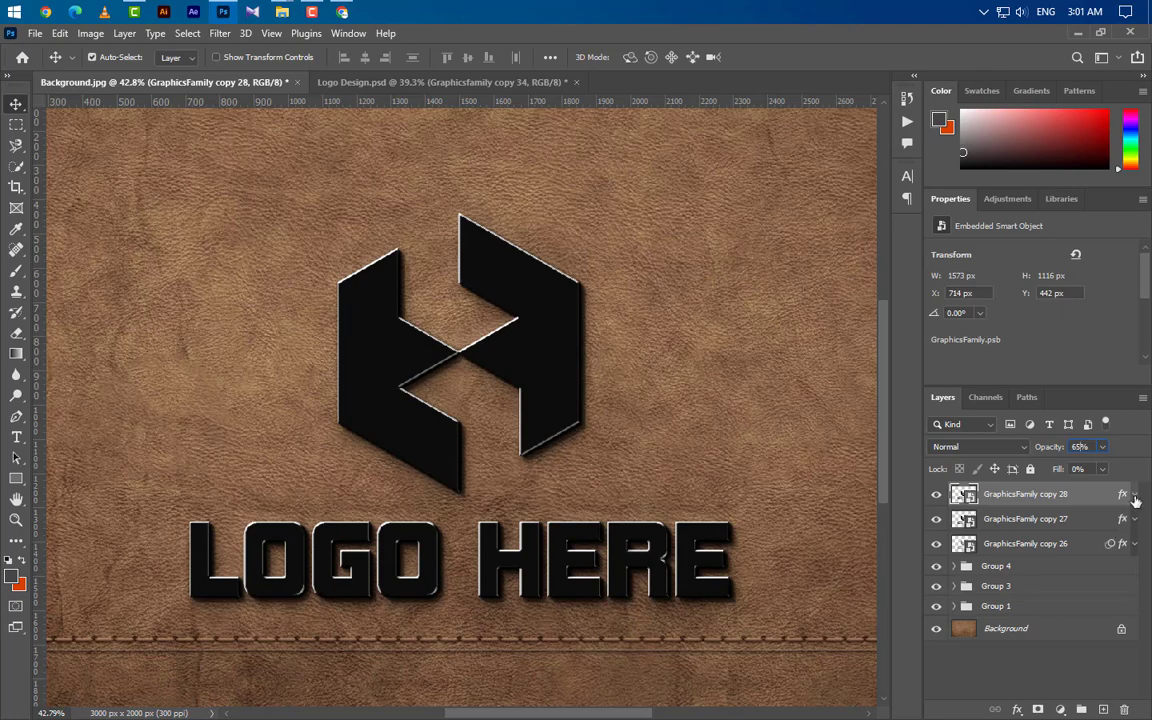
# - Change the bevel on GraphicsFamily copy 28 to Outer Bevel with the Smooth technique and 500% depth
pyautogui.click(1134, 494)
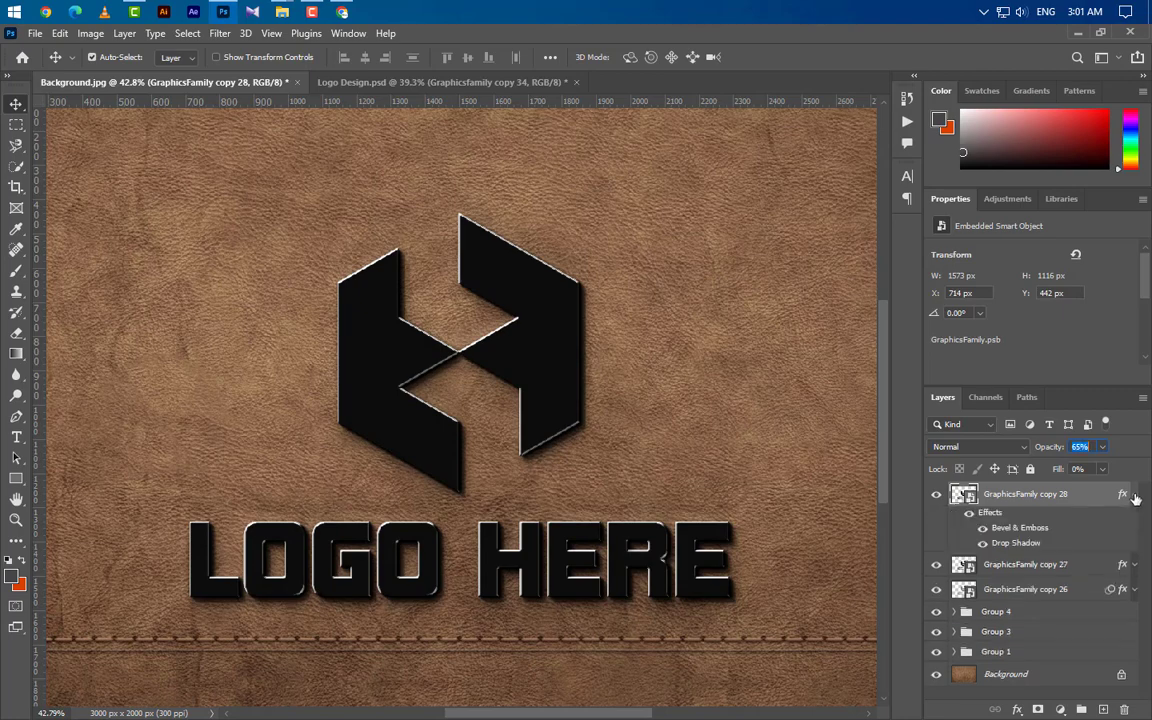
pyautogui.doubleClick(1035, 530)
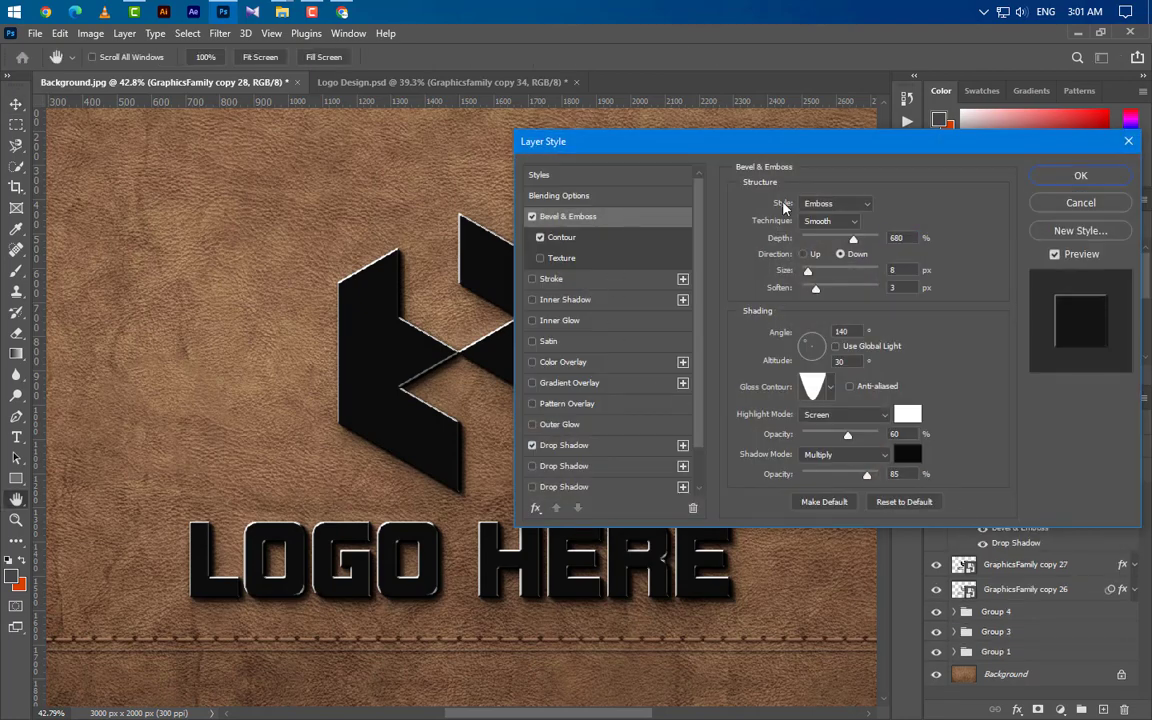
pyautogui.click(836, 203)
pyautogui.click(836, 224)
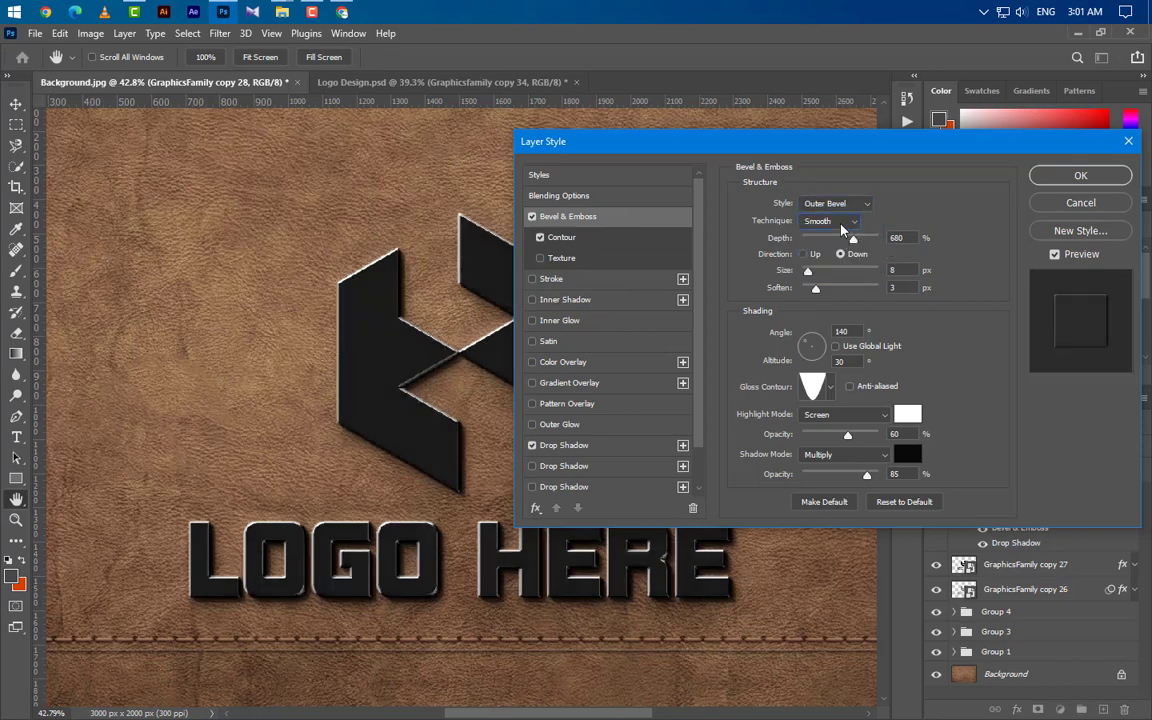
pyautogui.click(842, 224)
pyautogui.click(842, 235)
pyautogui.moveTo(861, 238); pyautogui.dragTo(839, 238)
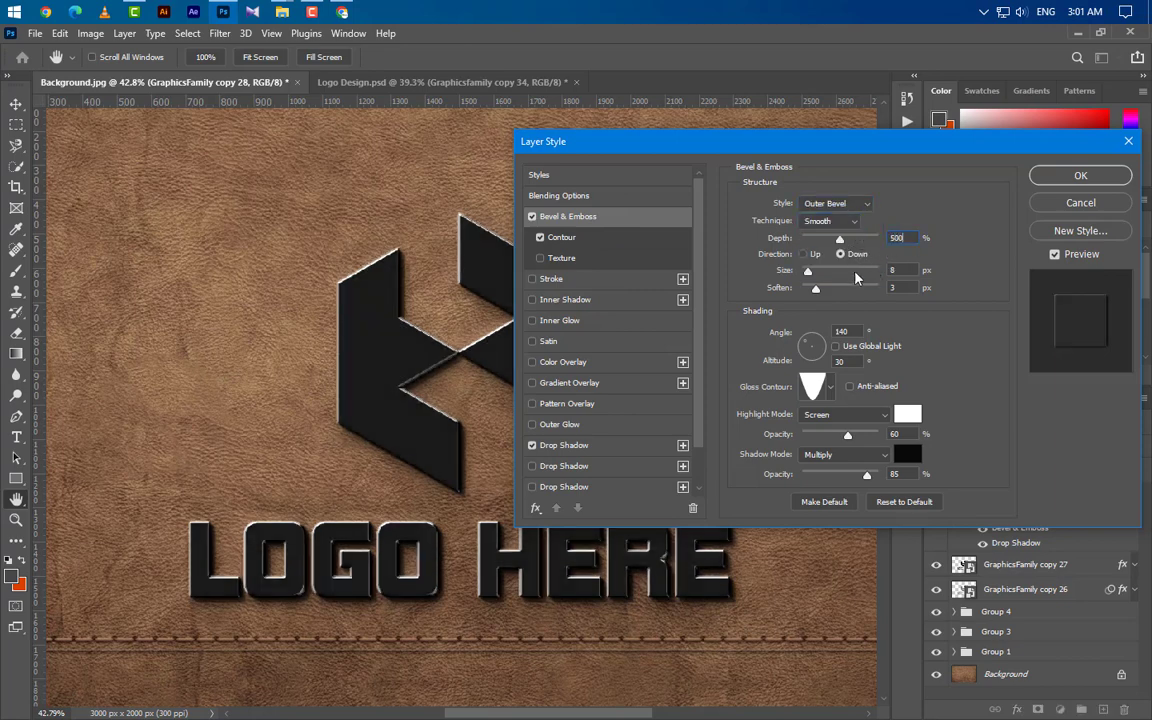
# - Set the bevel's direction to Up, its size and soften to 2 px each, and its altitude to 10°
pyautogui.click(802, 254)
pyautogui.moveTo(898, 271); pyautogui.dragTo(871, 289)
pyautogui.write('2')
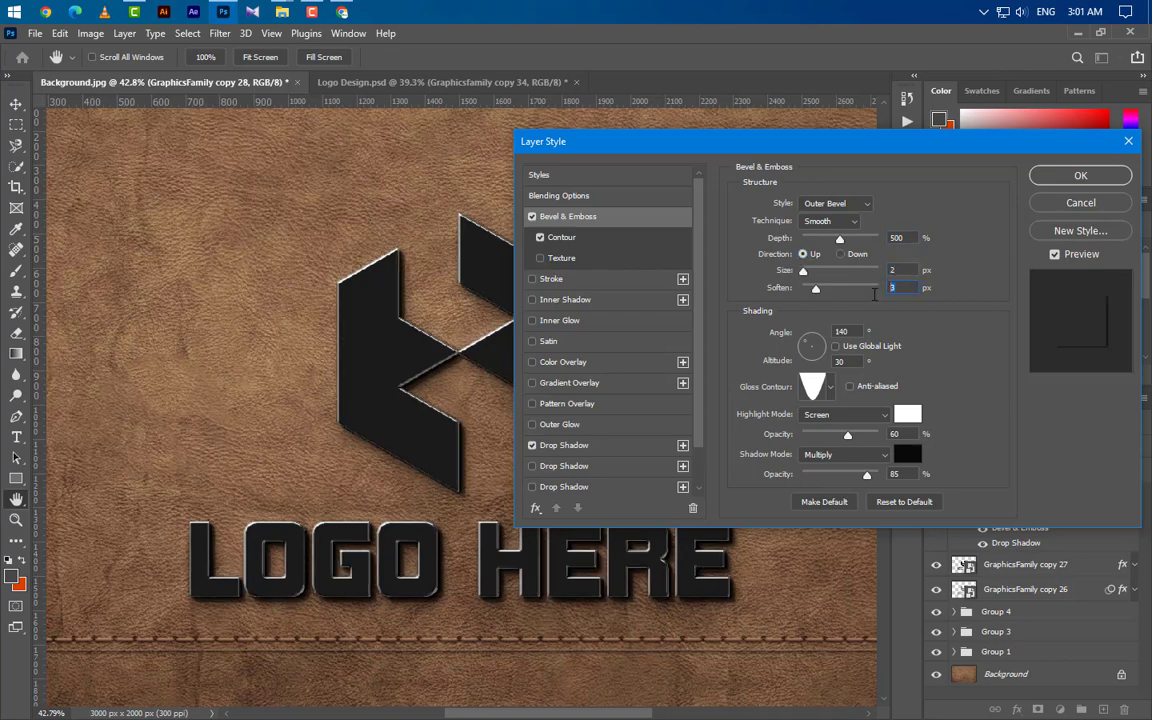
pyautogui.write('2')
pyautogui.moveTo(844, 330); pyautogui.dragTo(828, 363)
pyautogui.write('10')
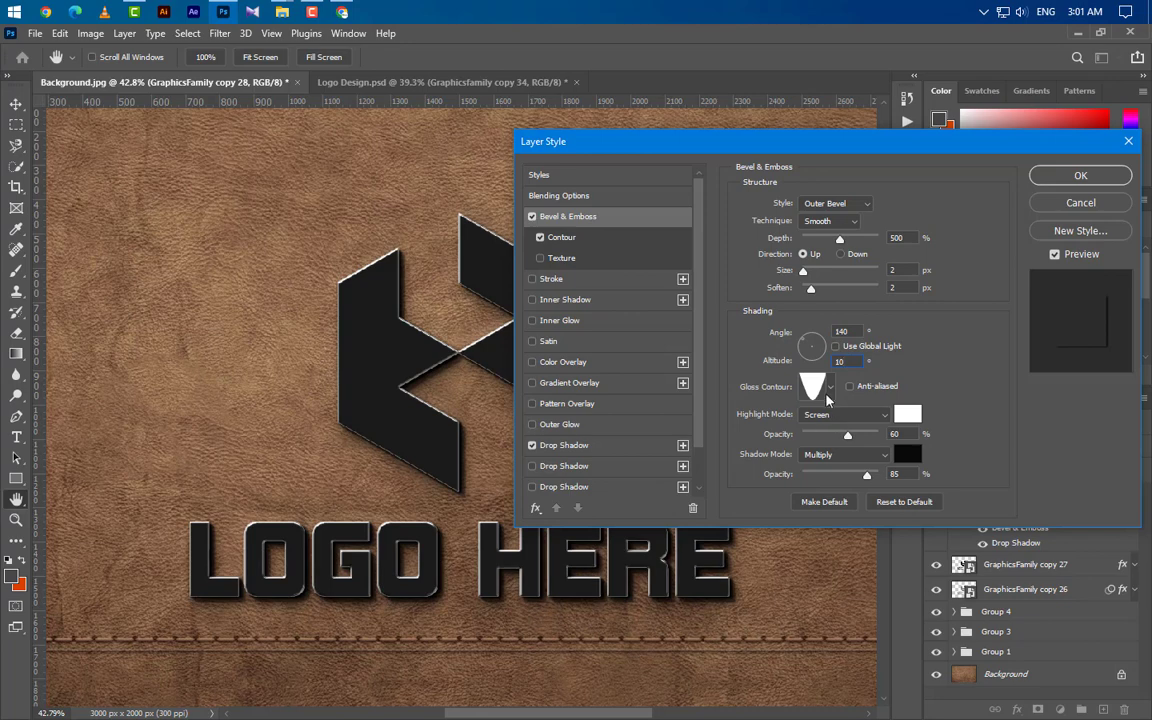
# - Choose the Ring preset as the gloss contour of the outer bevel
pyautogui.click(831, 387)
pyautogui.click(761, 451)
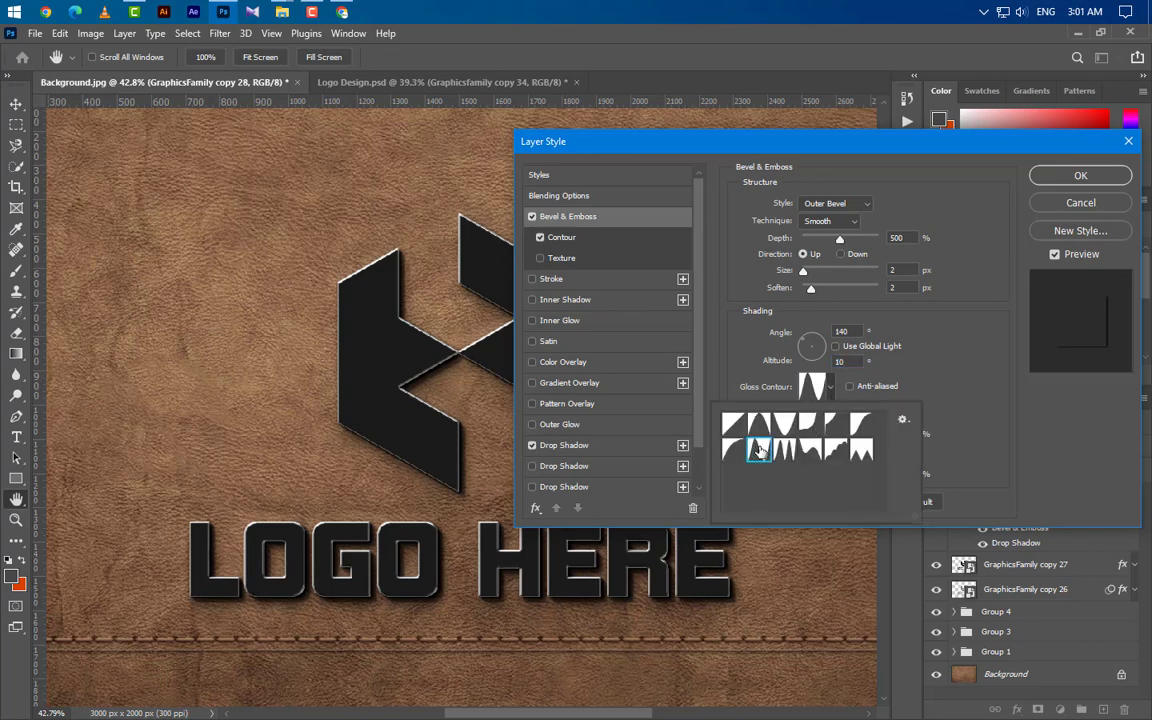
pyautogui.click(971, 440)
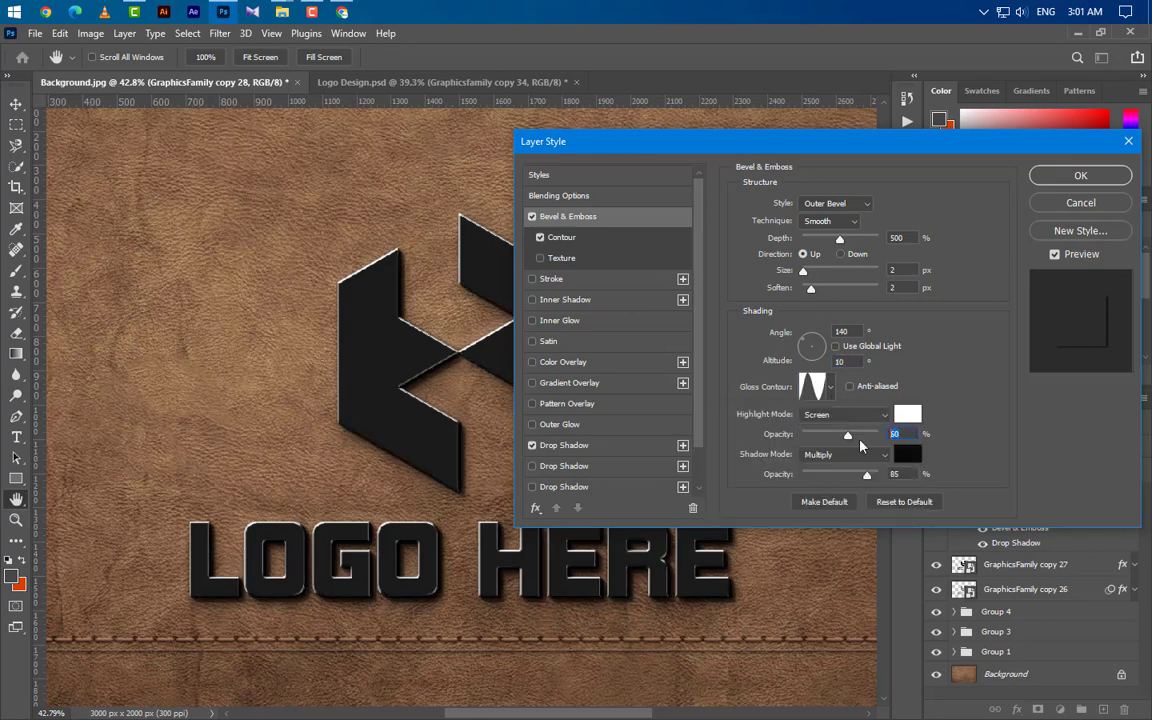
# - Set the outer bevel's highlight opacity to 70% and its shadow to black at 70% opacity
pyautogui.moveTo(849, 435); pyautogui.dragTo(865, 432)
pyautogui.click(906, 456)
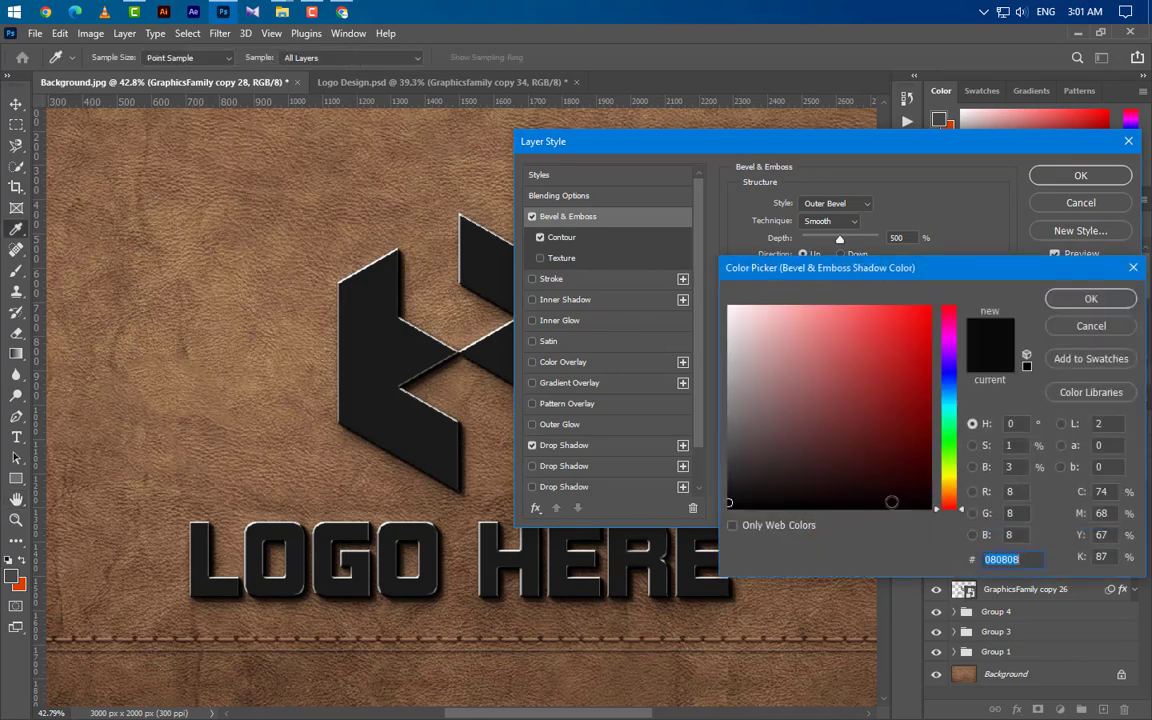
pyautogui.click(1090, 298)
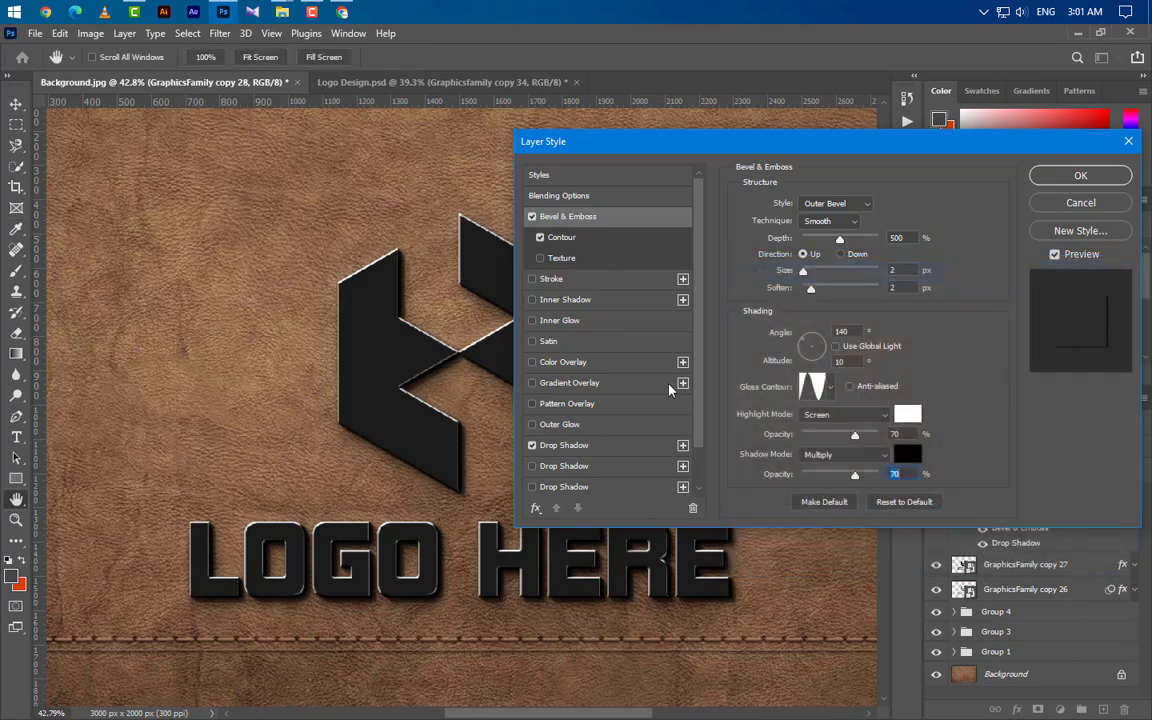
# - Change the outer bevel's Contour to the Rounded Steps preset
pyautogui.click(621, 244)
pyautogui.click(807, 209)
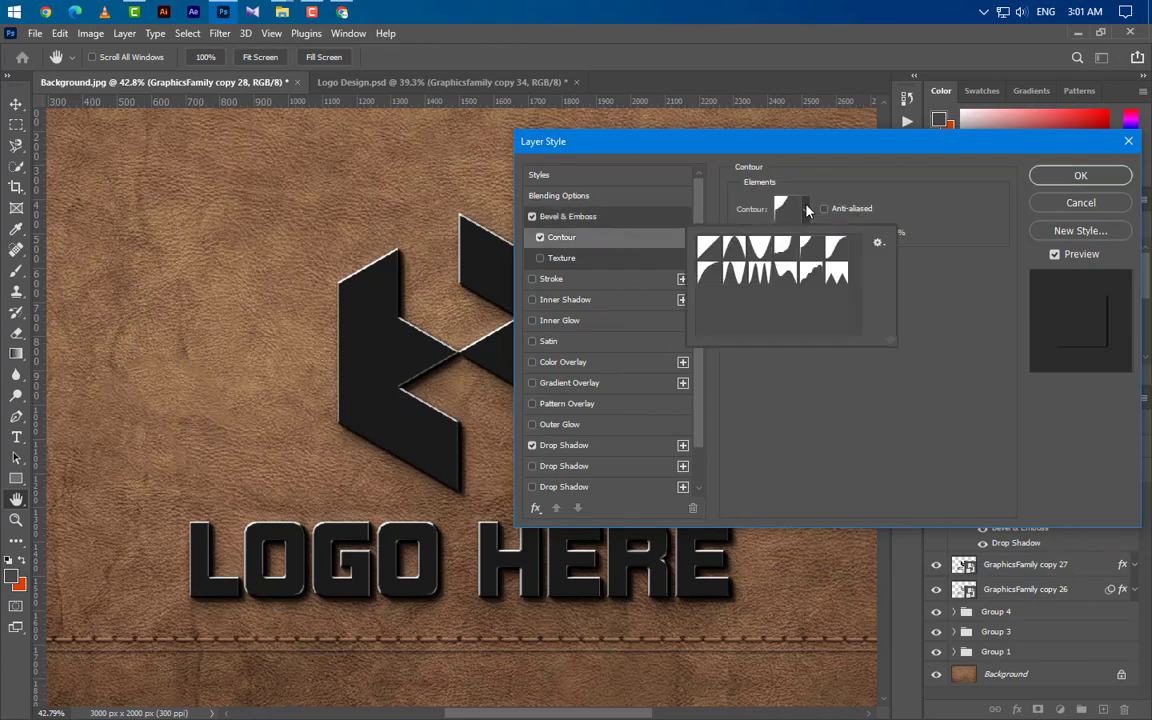
pyautogui.click(815, 275)
pyautogui.click(942, 346)
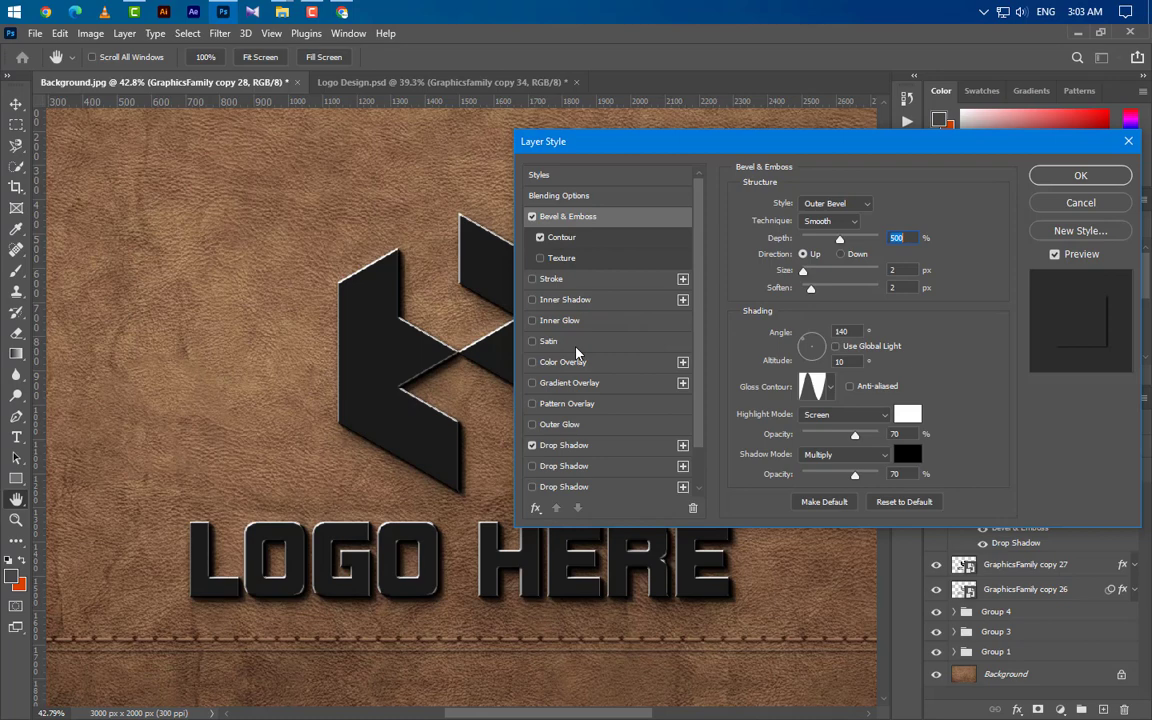
# - Enable Satin on the layer with a dark grey colour and the Screen blend mode
pyautogui.click(577, 342)
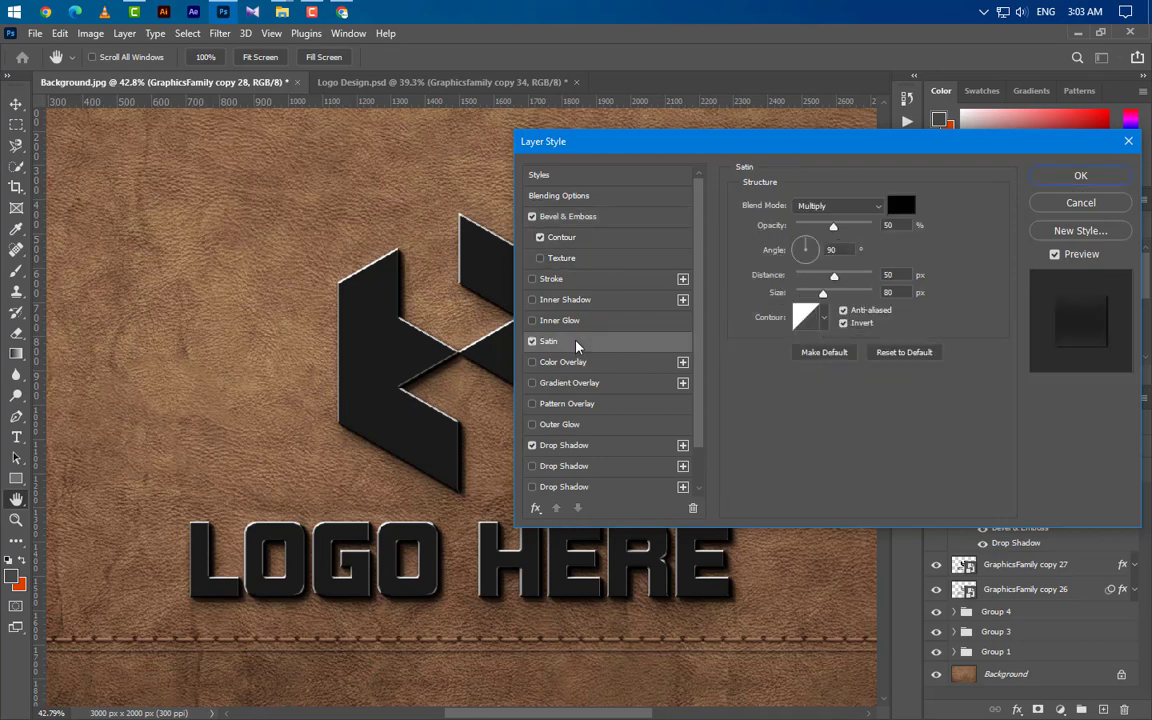
pyautogui.click(903, 205)
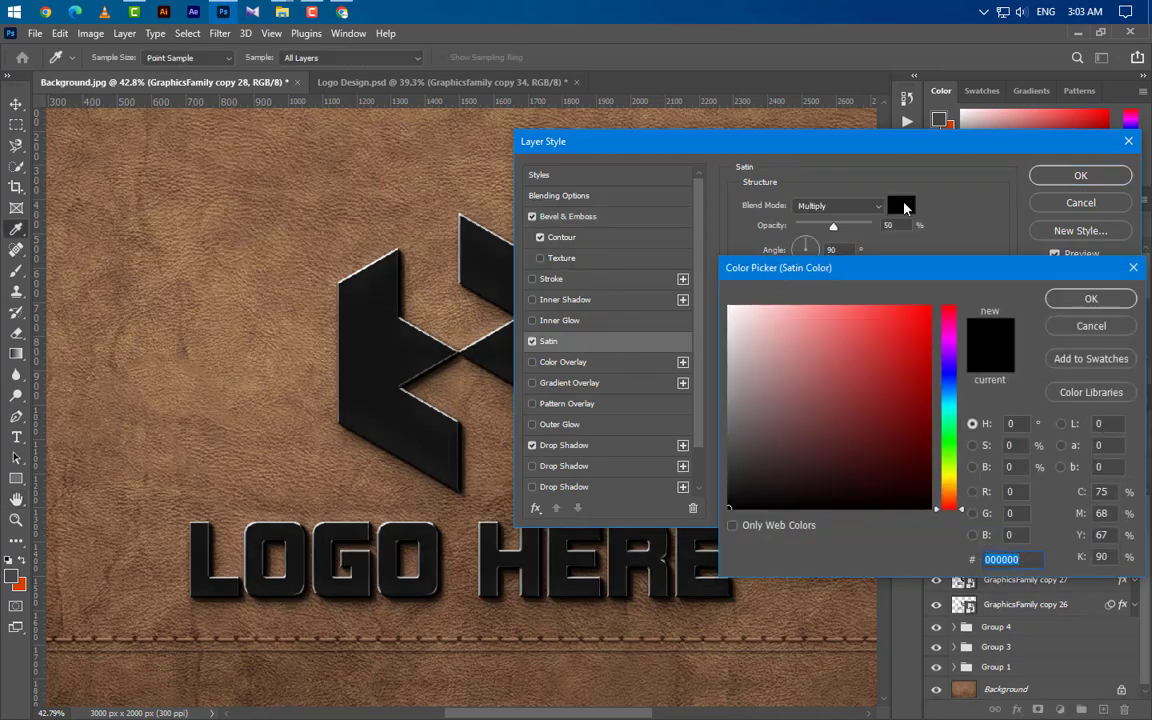
pyautogui.click(1090, 298)
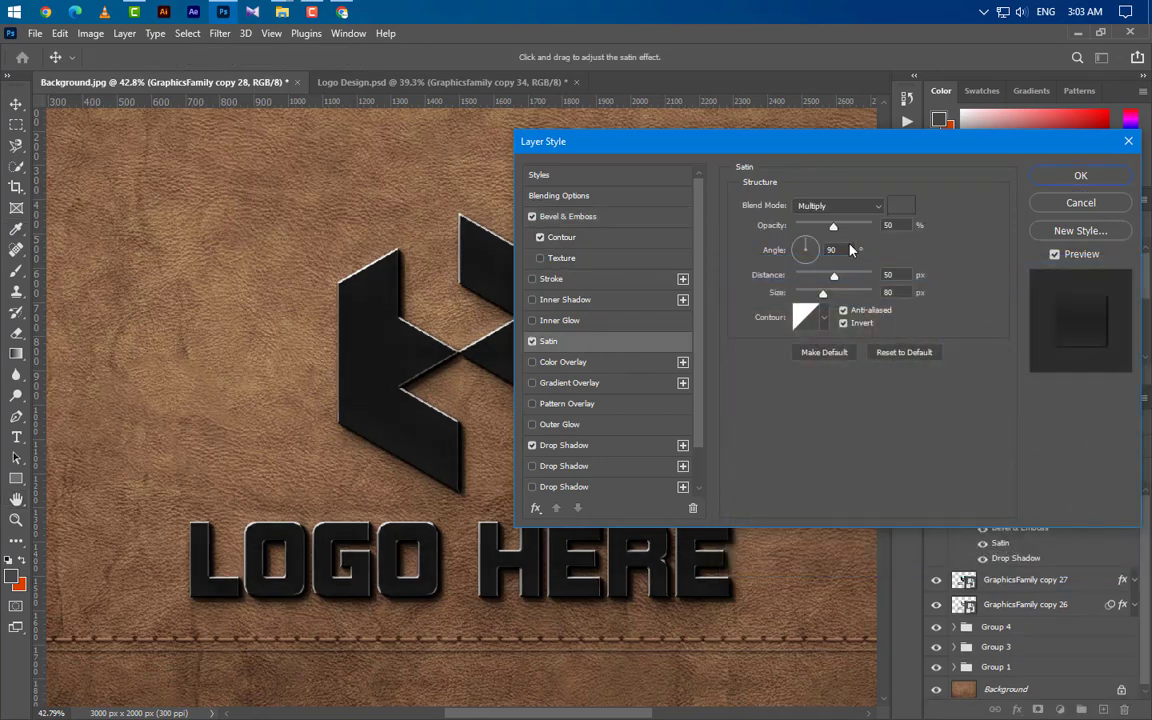
pyautogui.click(848, 207)
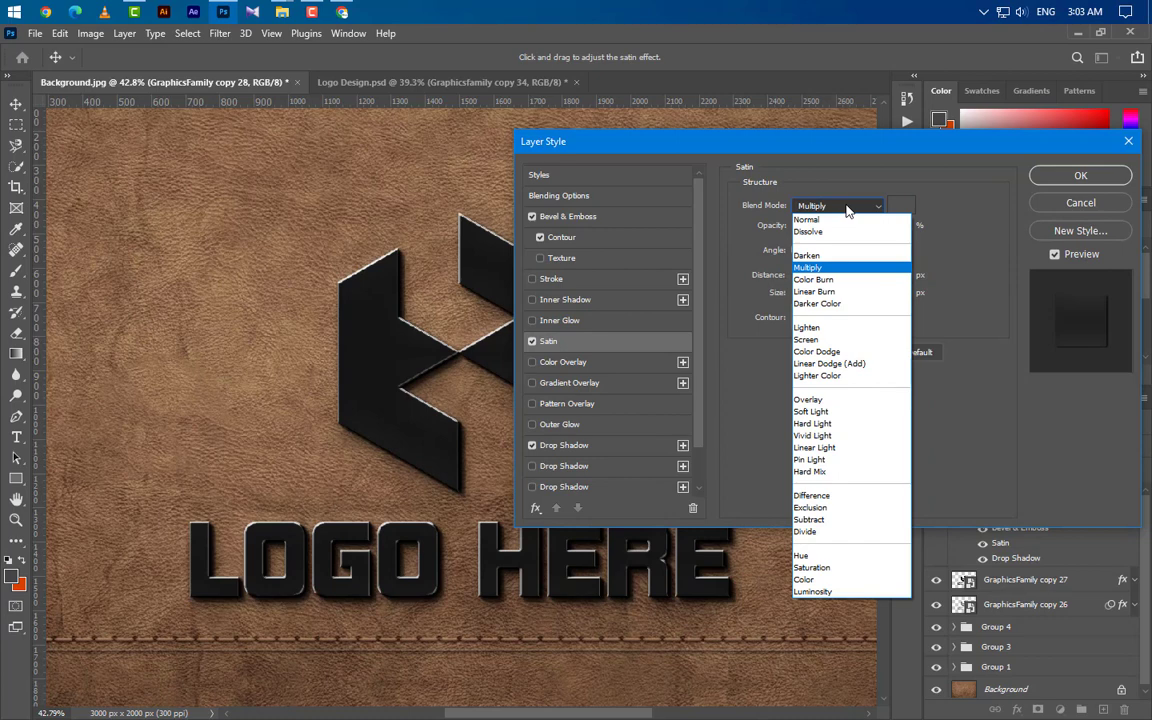
pyautogui.click(819, 341)
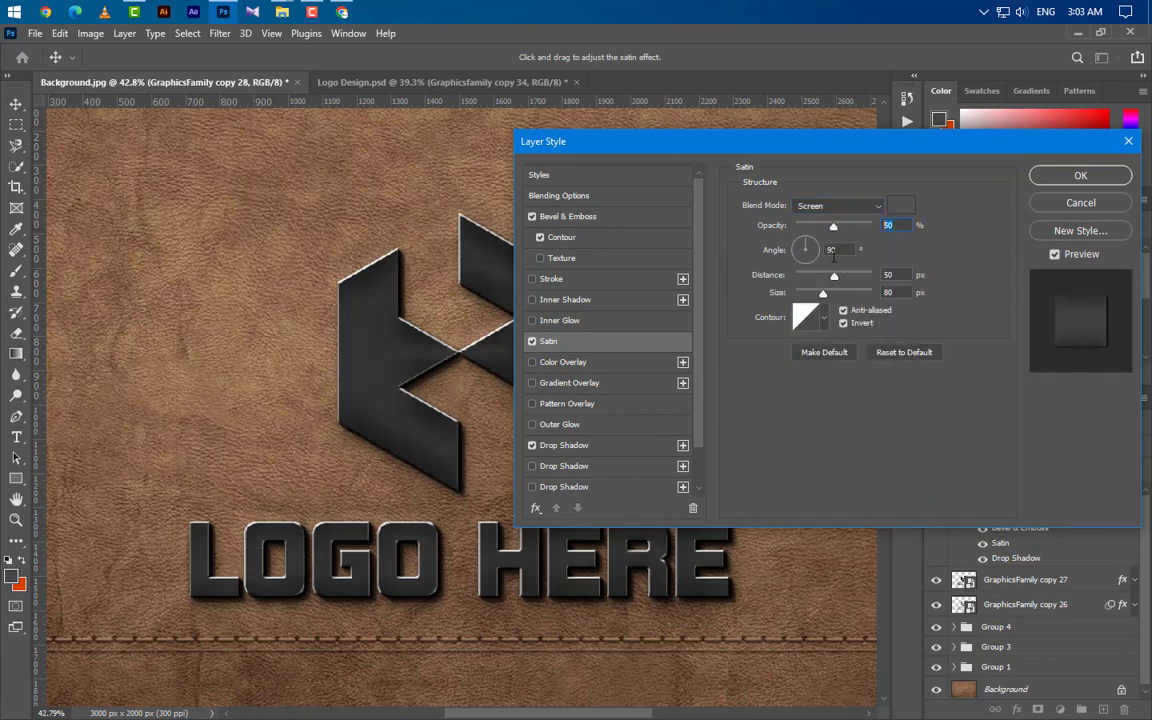
# - Set the satin's angle to 40°, distance to 6 px and size to 1 px, using the shallow cove contour
pyautogui.moveTo(837, 251); pyautogui.dragTo(804, 250)
pyautogui.write('40')
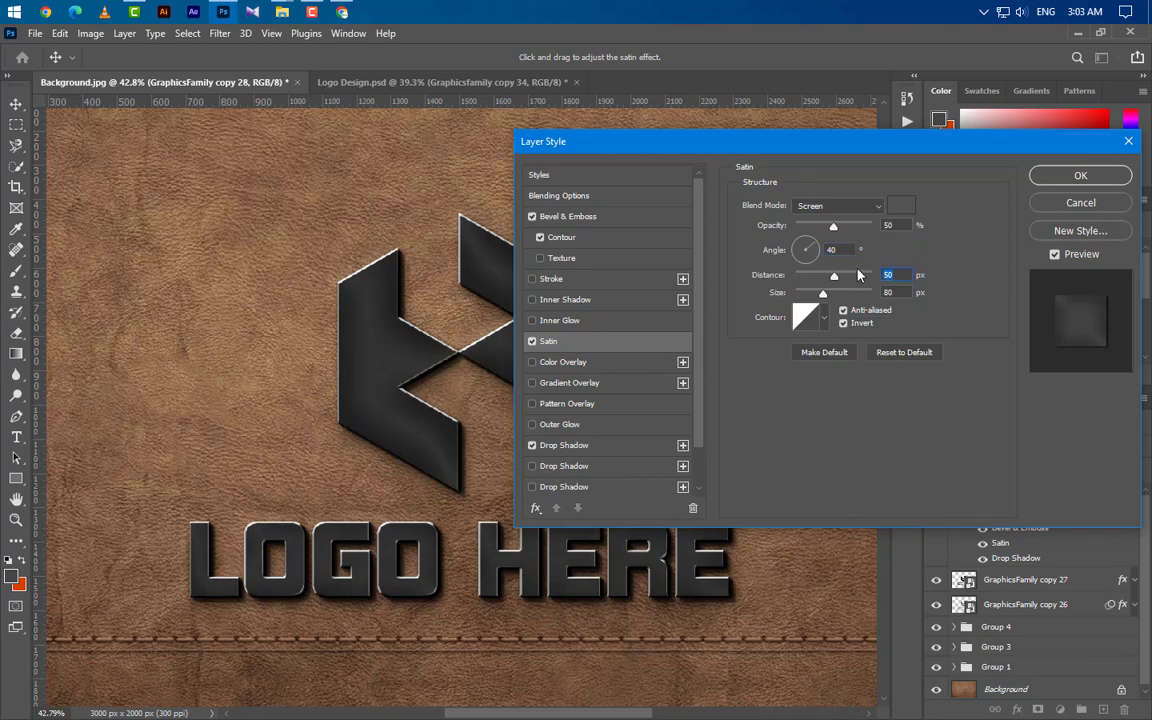
pyautogui.write('6')
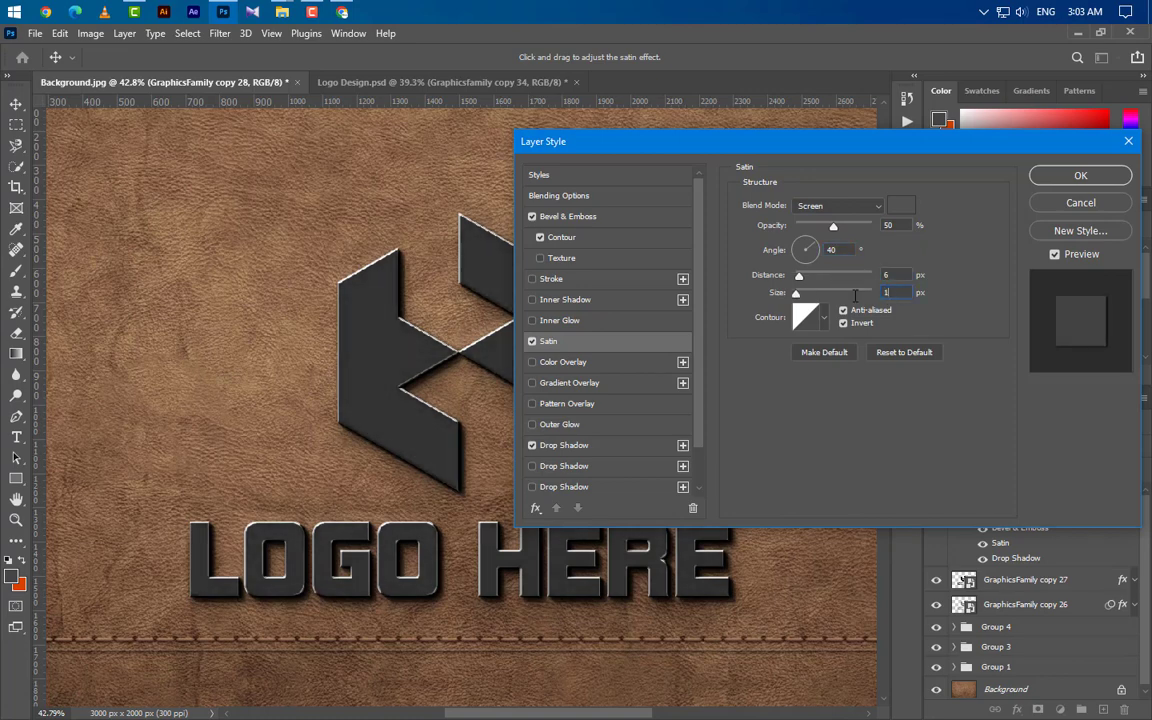
pyautogui.click(826, 322)
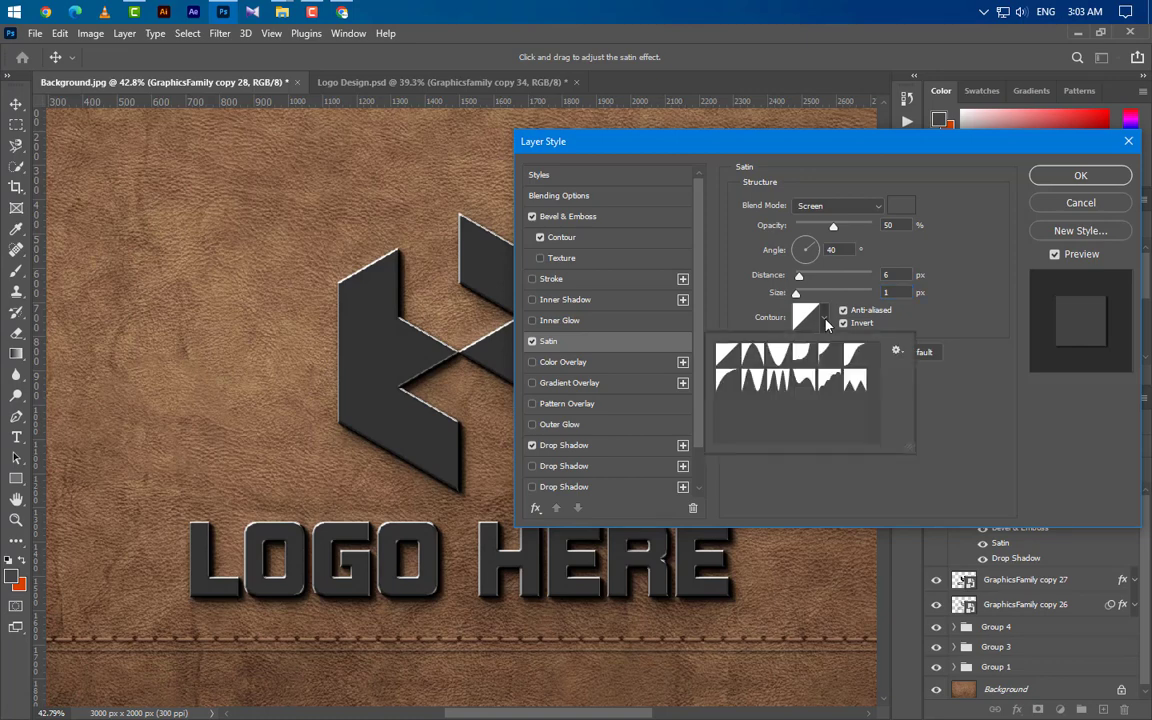
pyautogui.click(830, 354)
pyautogui.click(921, 400)
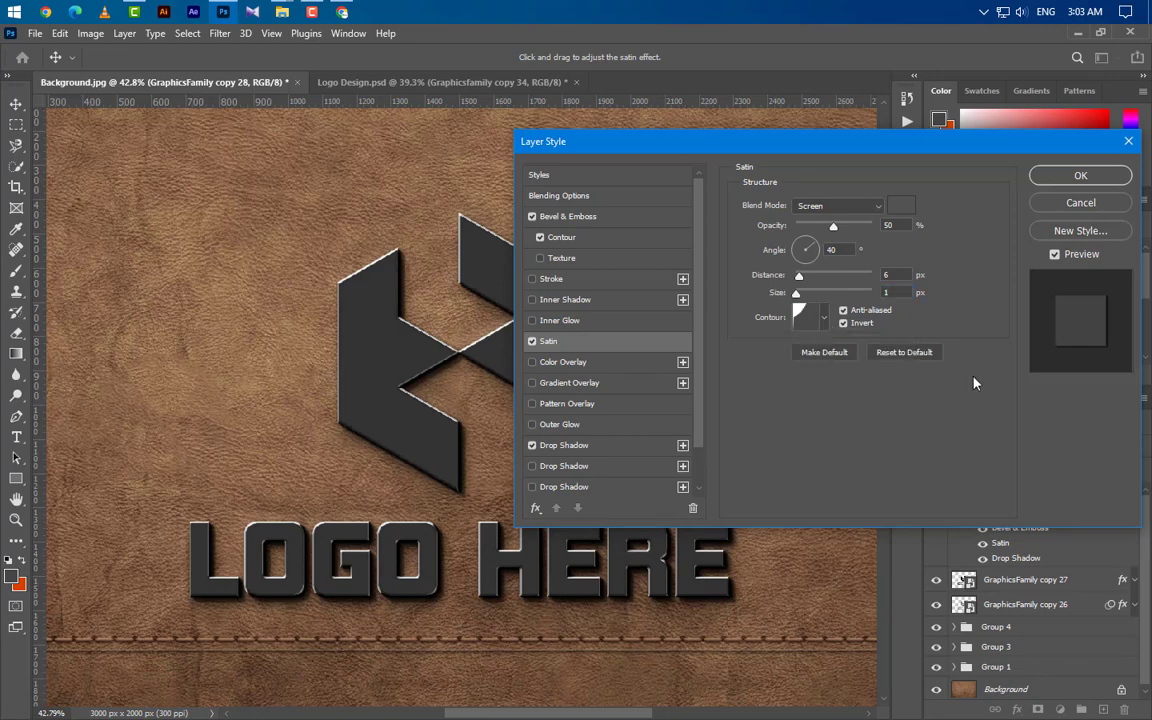
# - Set the drop shadow's angle to 140° and its distance and size to 2 px each, and apply the layer style
pyautogui.click(632, 450)
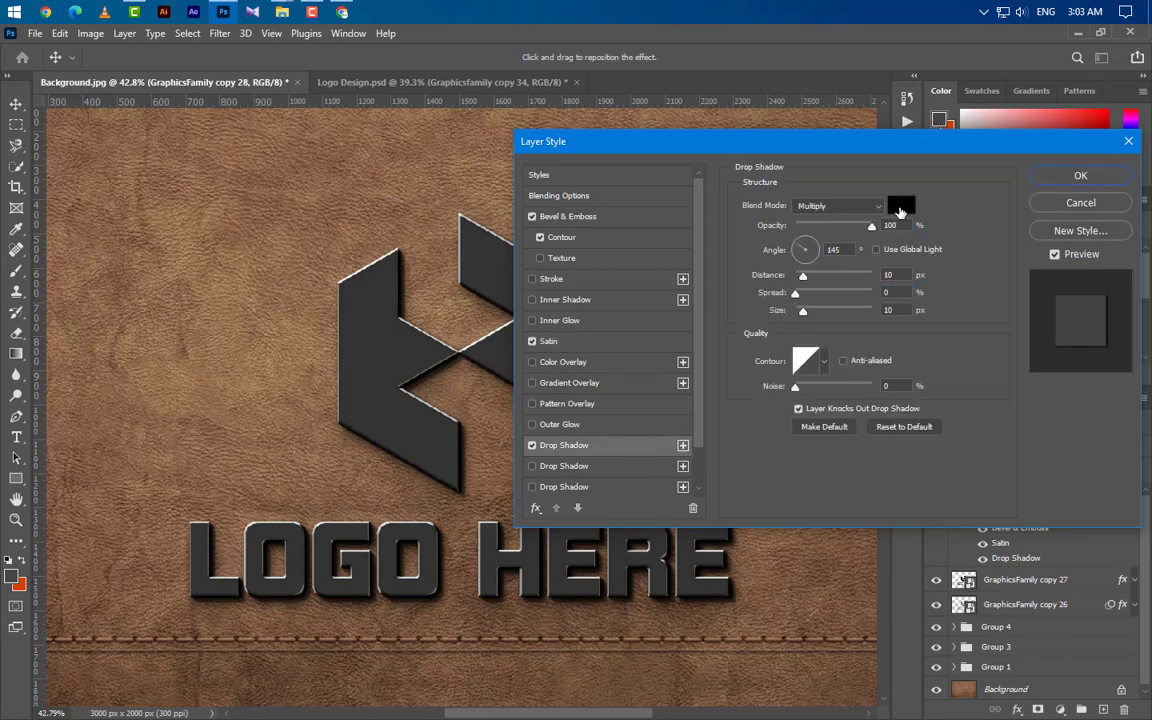
pyautogui.doubleClick(847, 251)
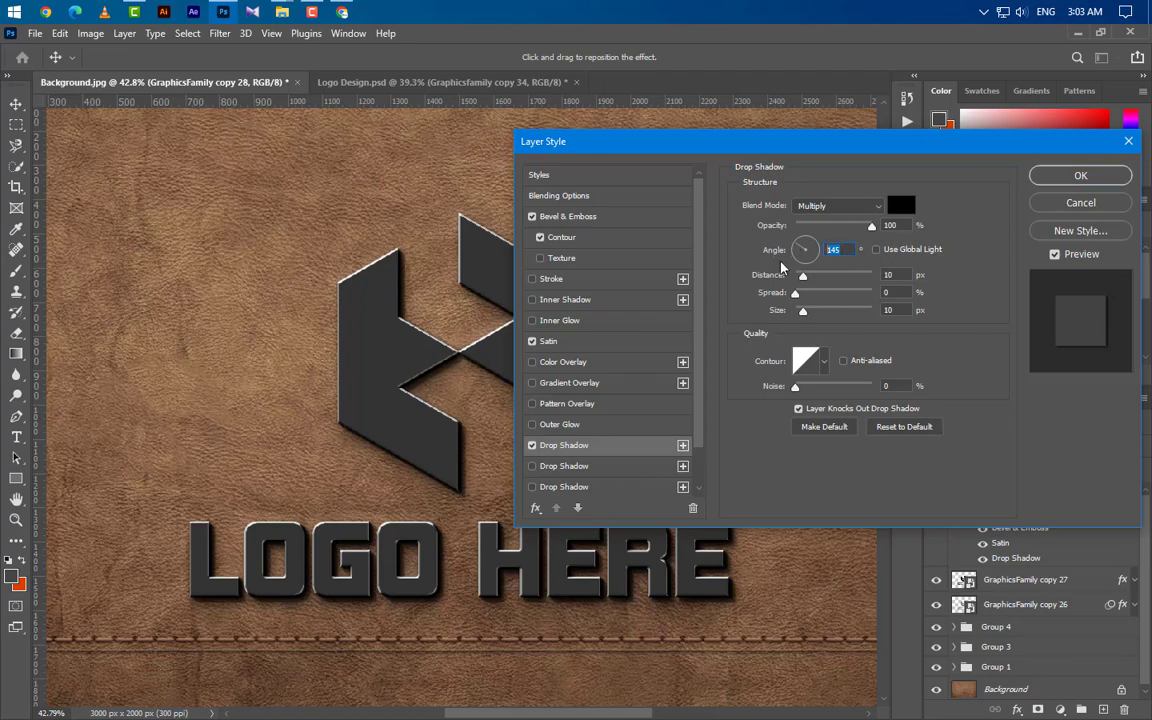
pyautogui.write('14')
pyautogui.moveTo(901, 278); pyautogui.dragTo(880, 310)
pyautogui.write('22')
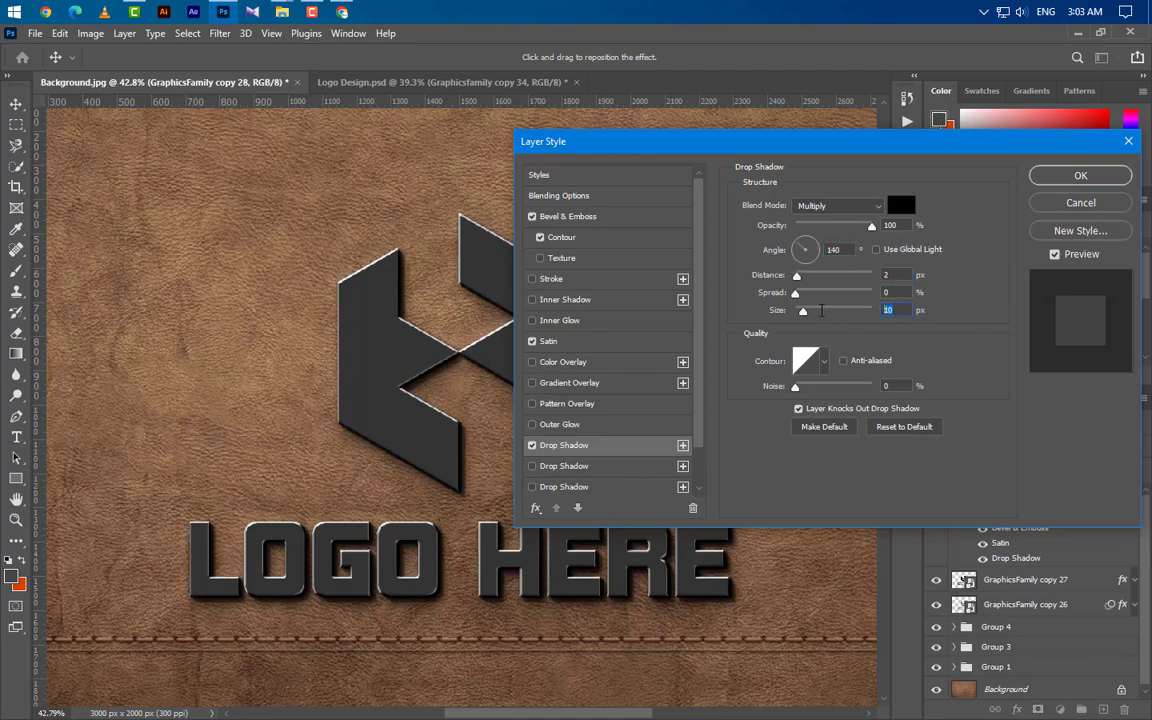
pyautogui.click(1081, 175)
pyautogui.click(1134, 494)
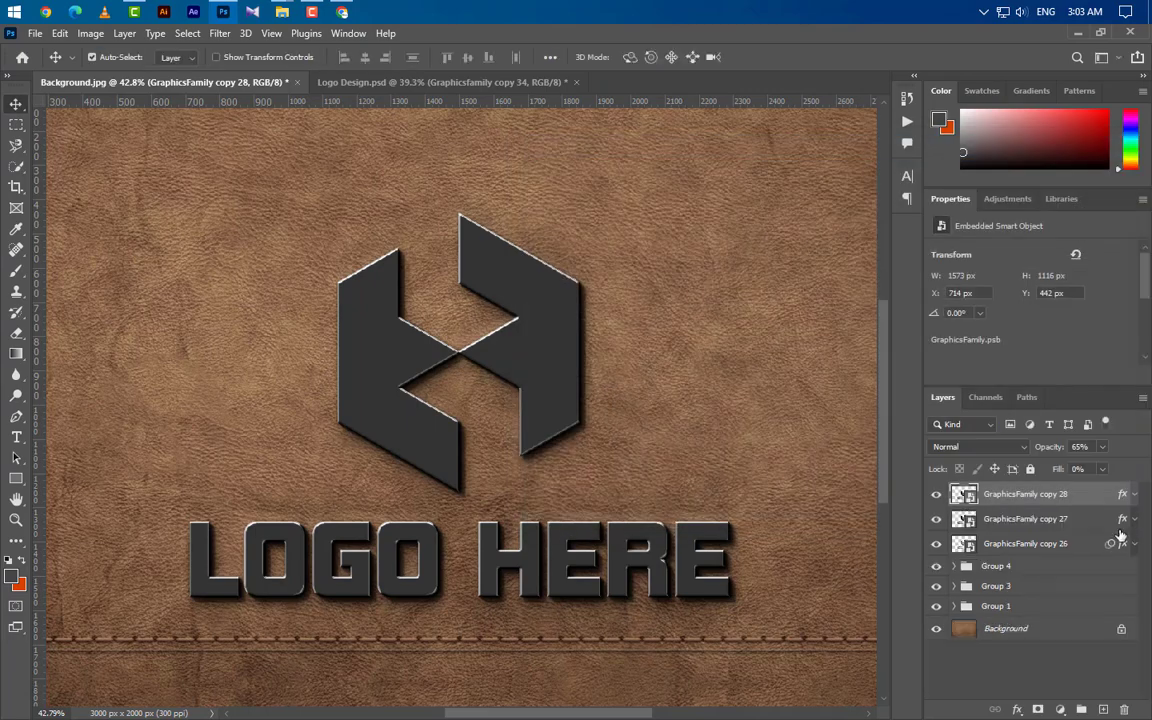
# - Duplicate the GraphicsFamily copy 28 layer within the same document
pyautogui.rightClick(1088, 496)
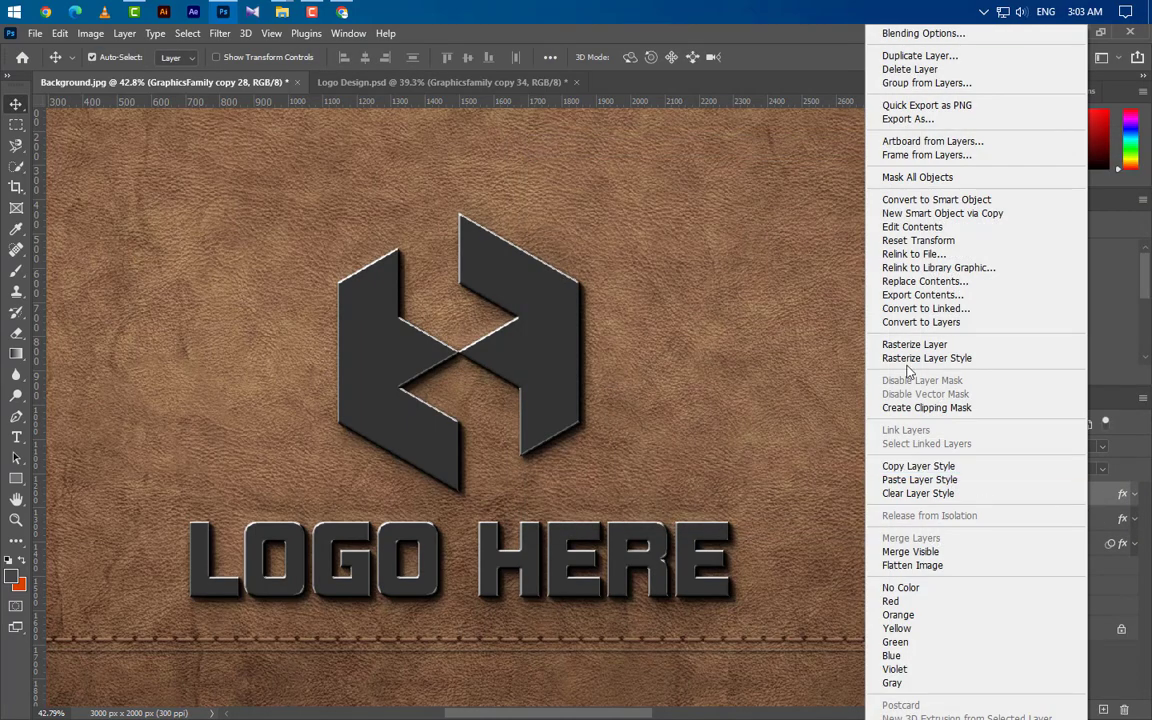
pyautogui.click(919, 56)
pyautogui.click(709, 217)
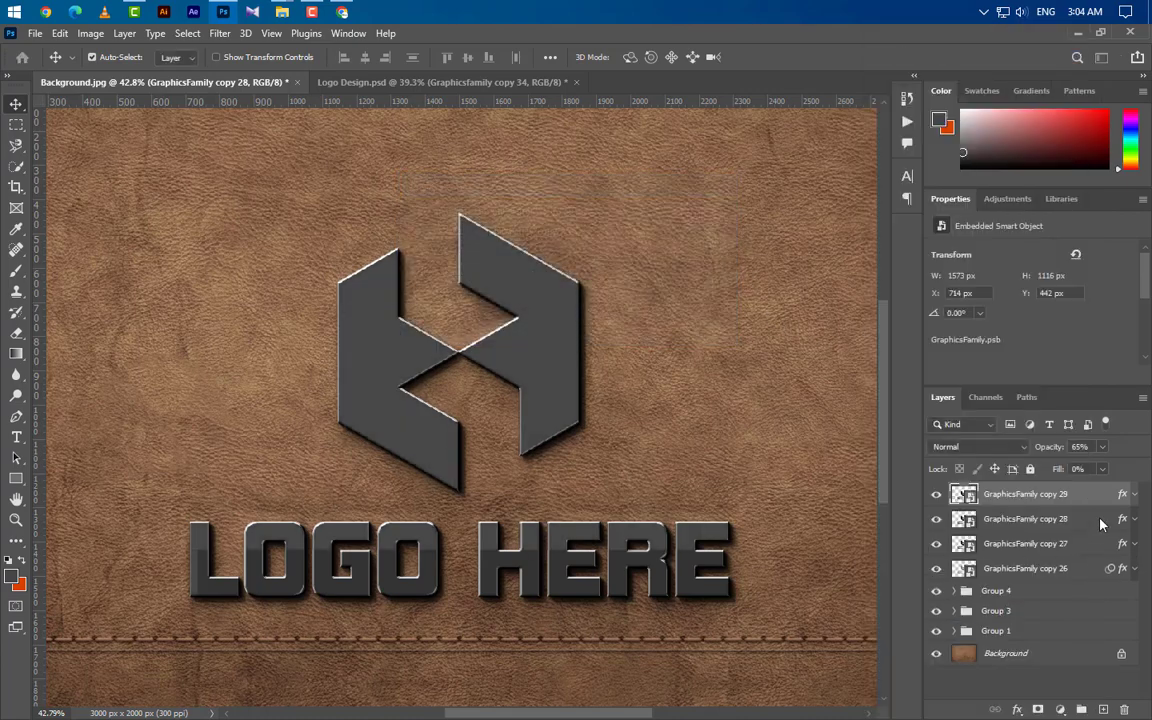
# - Remove all existing effects from the GraphicsFamily copy 29 layer and enable Gradient Overlay in its layer style
pyautogui.click(1134, 494)
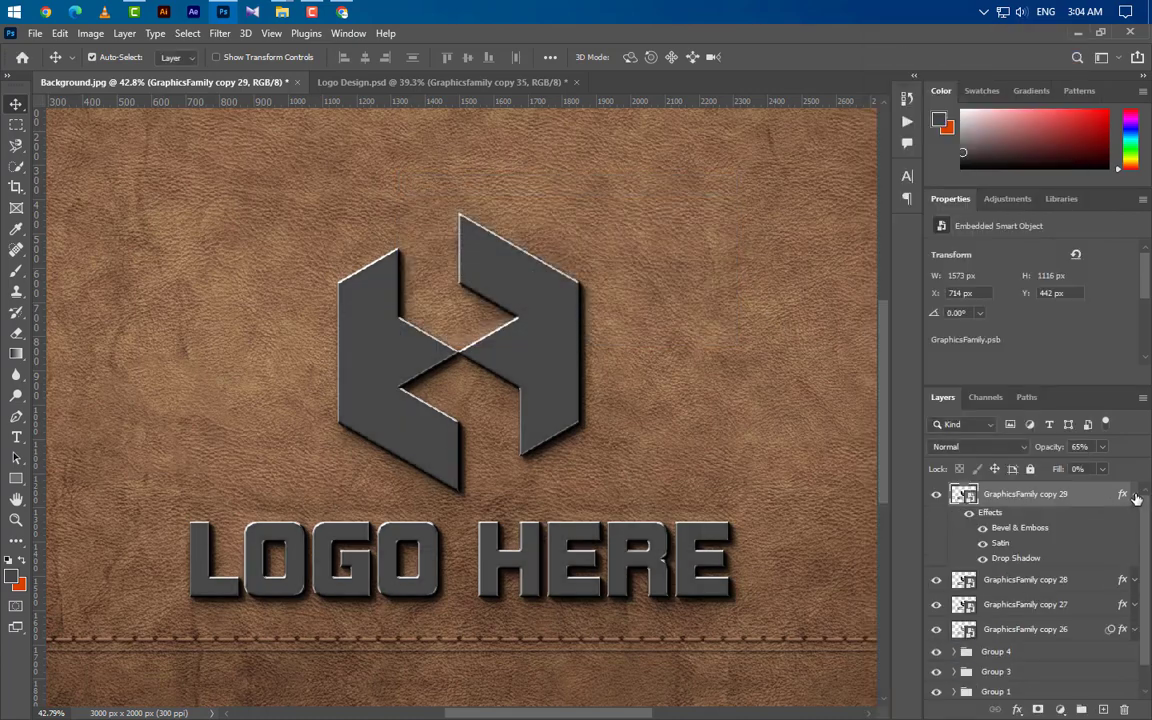
pyautogui.moveTo(993, 512); pyautogui.dragTo(1127, 712)
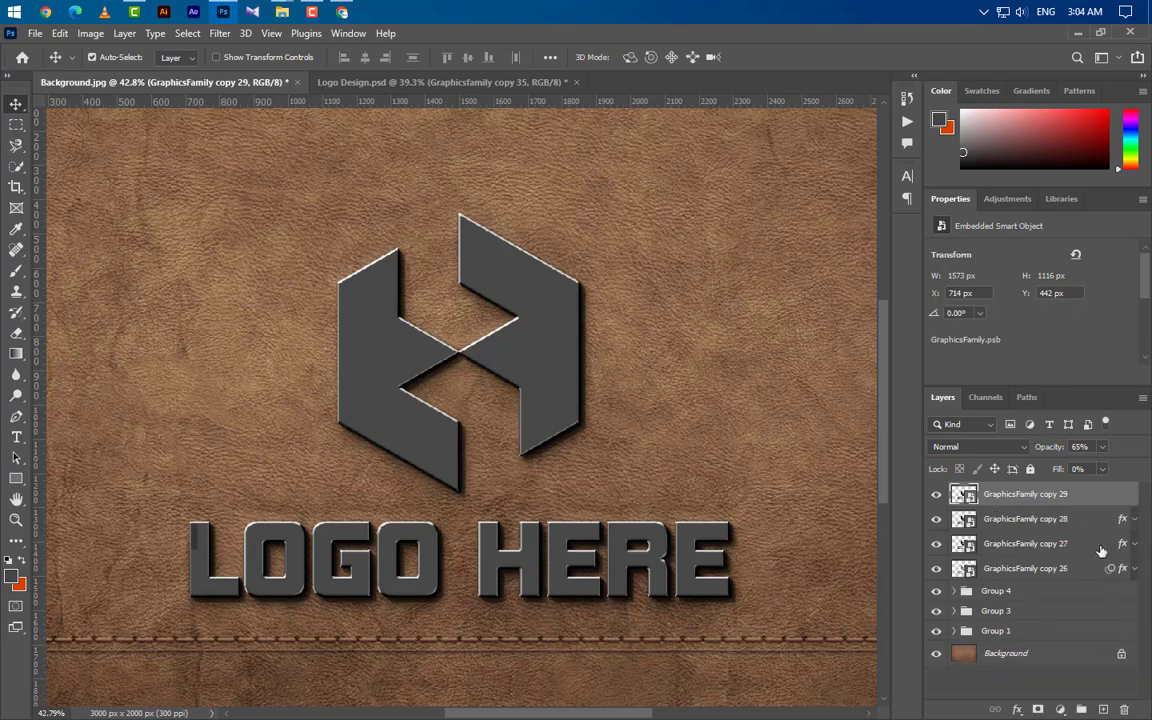
pyautogui.rightClick(1088, 497)
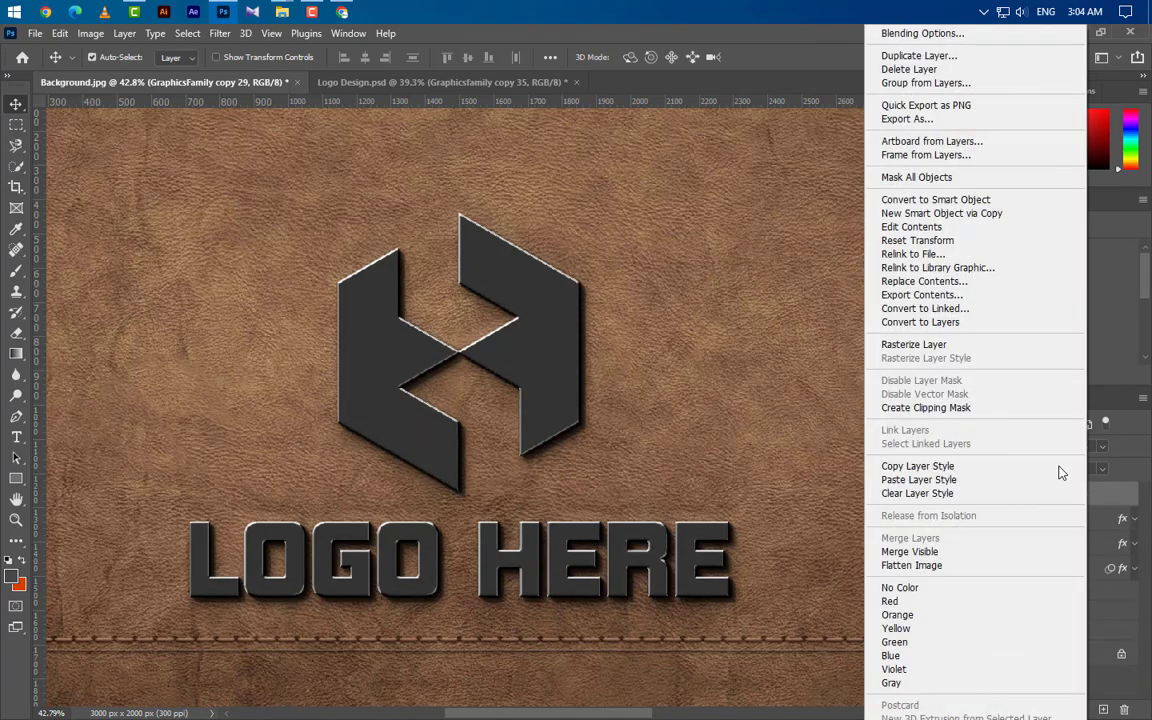
pyautogui.click(921, 36)
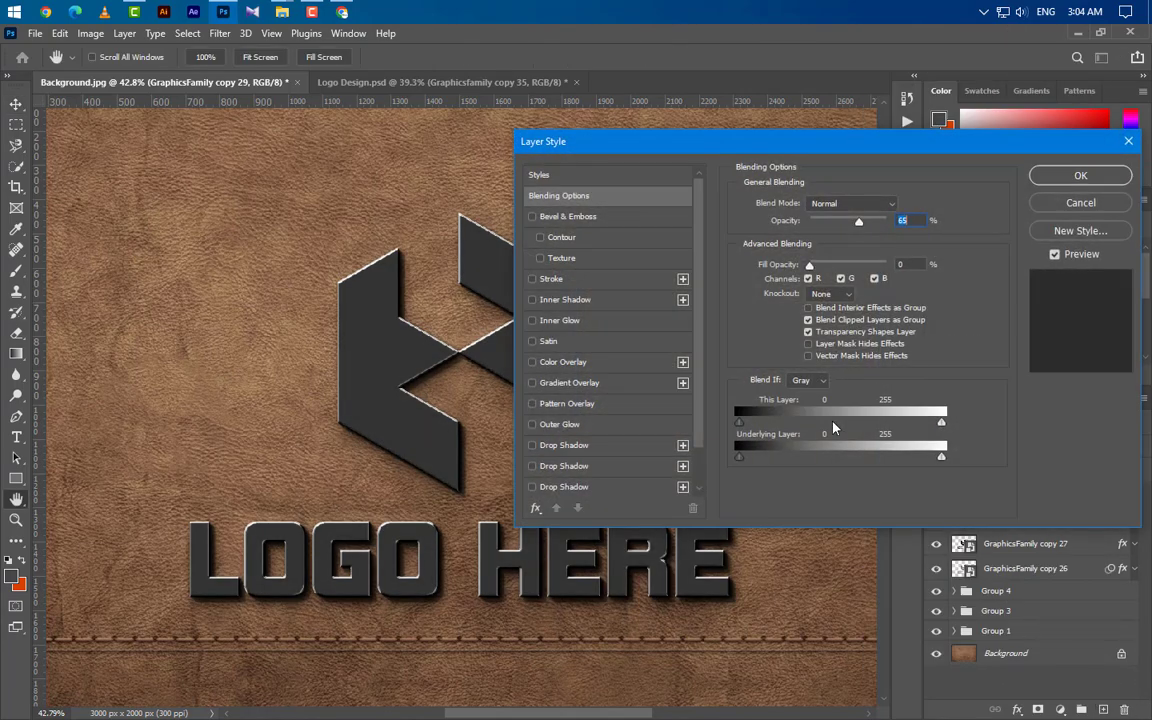
pyautogui.click(600, 383)
# - Edit the overlay gradient to run from near-white (fcfcfc) at the start stop to black (000000) at the end stop
pyautogui.click(840, 241)
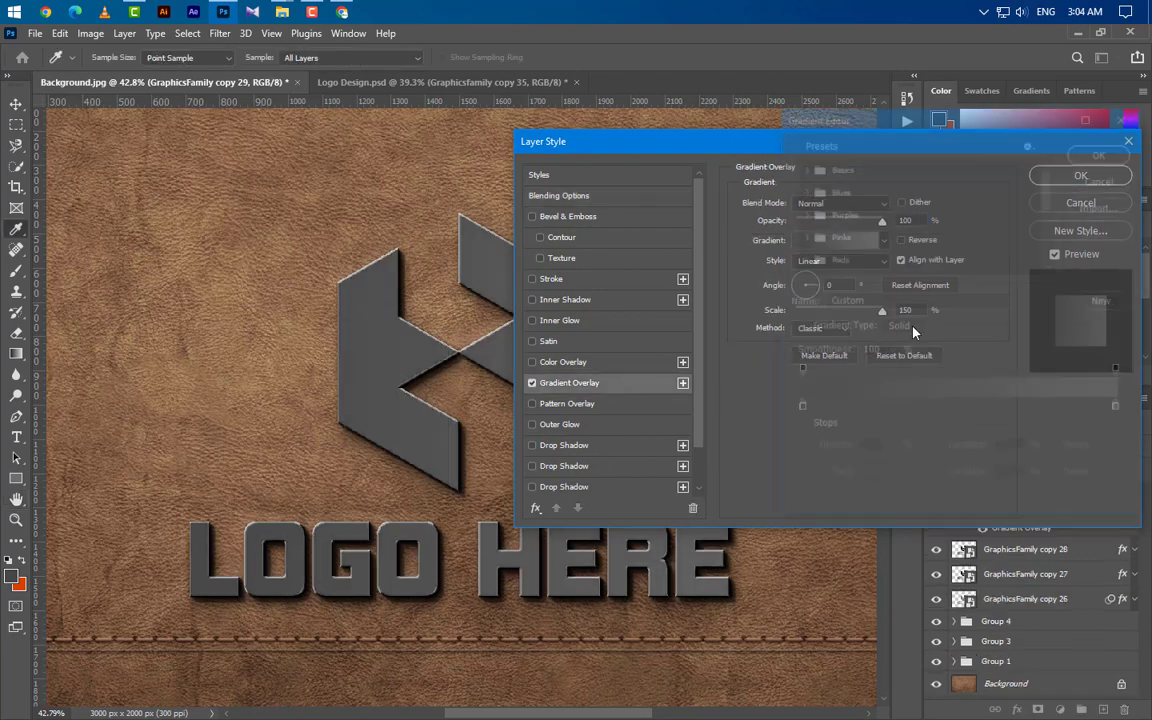
pyautogui.doubleClick(798, 410)
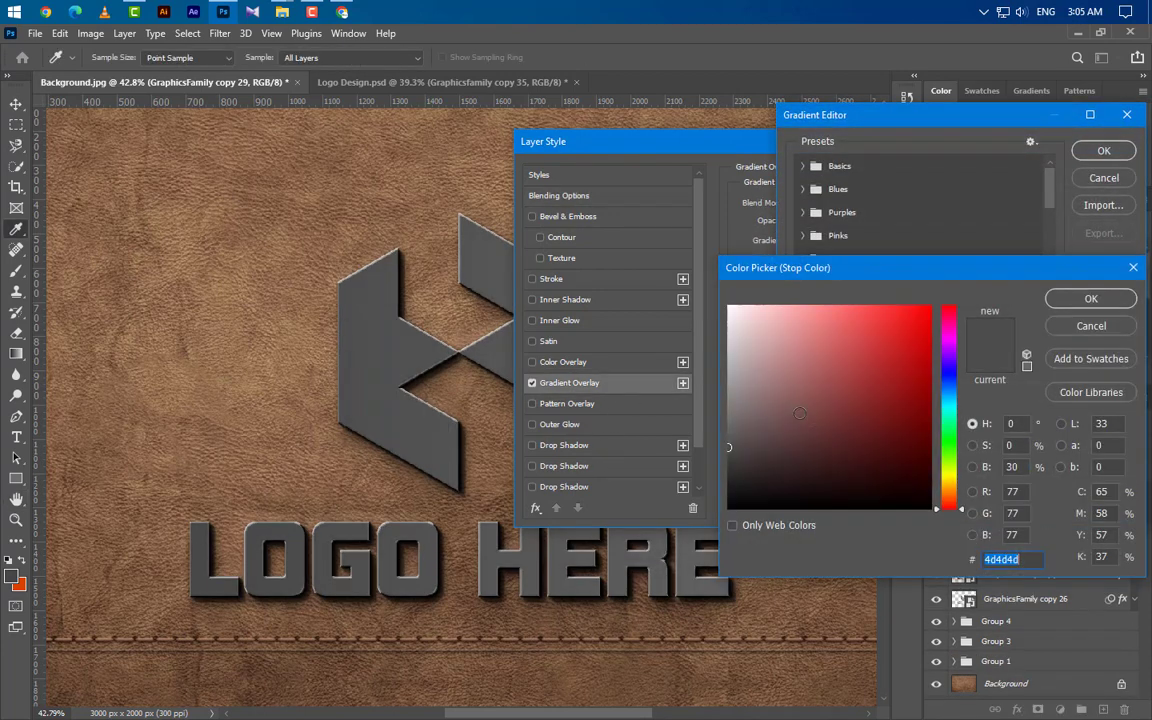
pyautogui.click(729, 309)
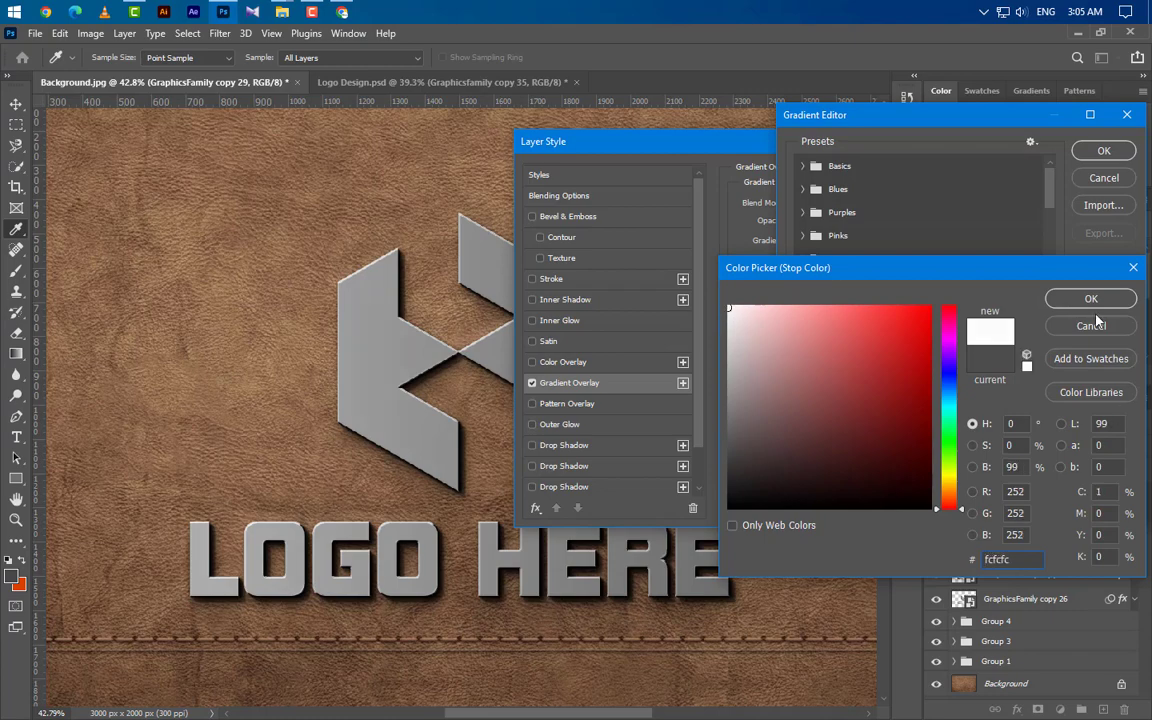
pyautogui.press('Return')
pyautogui.click(1120, 412)
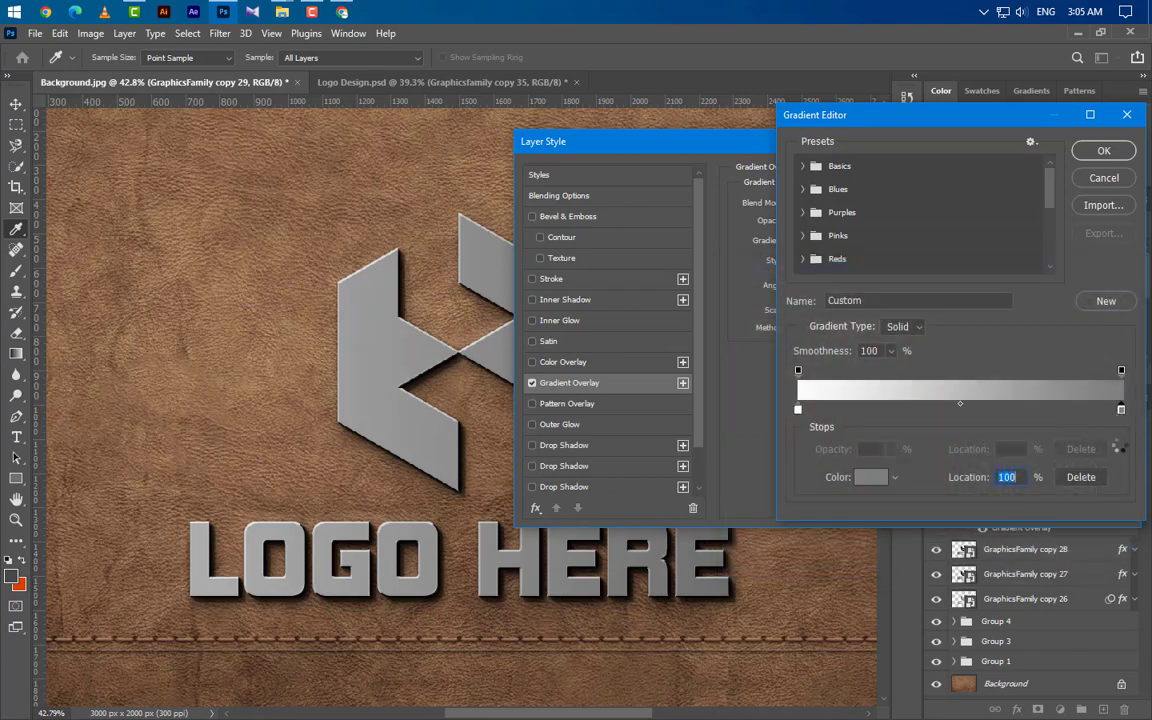
pyautogui.doubleClick(1120, 412)
pyautogui.write('000000')
pyautogui.press('Return')
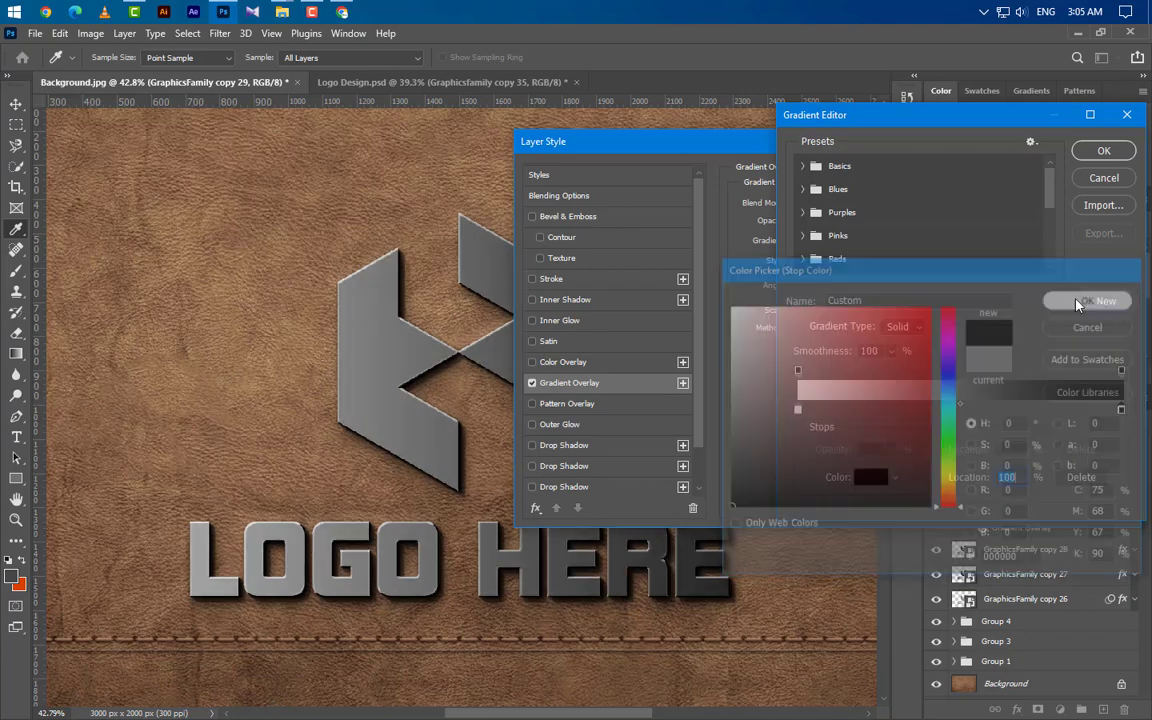
pyautogui.click(1104, 152)
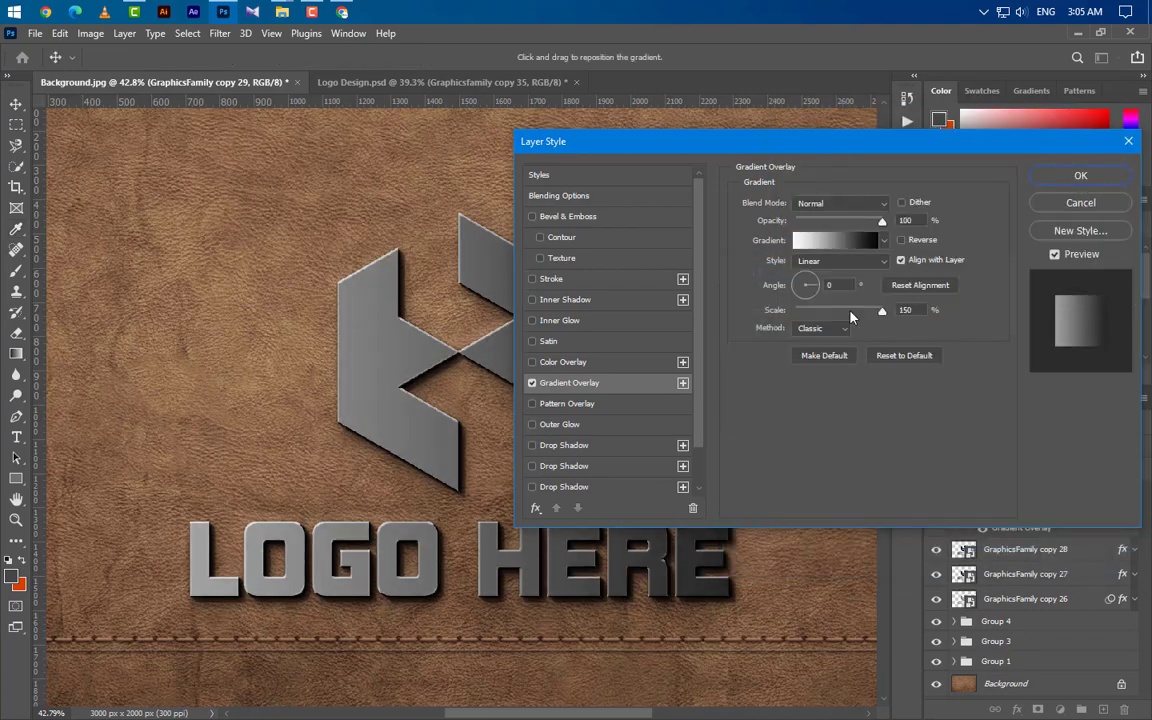
# - Set the gradient overlay to Soft Light with Dither and Reverse enabled and a 115° angle, and apply the layer style
pyautogui.click(843, 204)
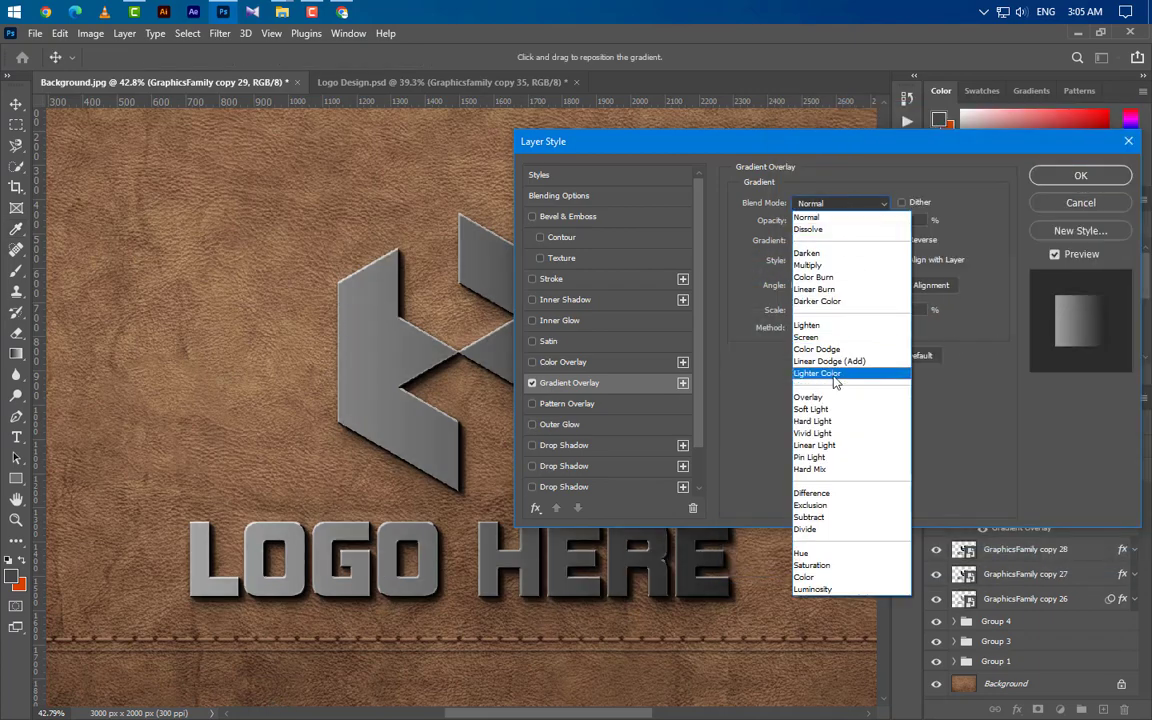
pyautogui.click(829, 410)
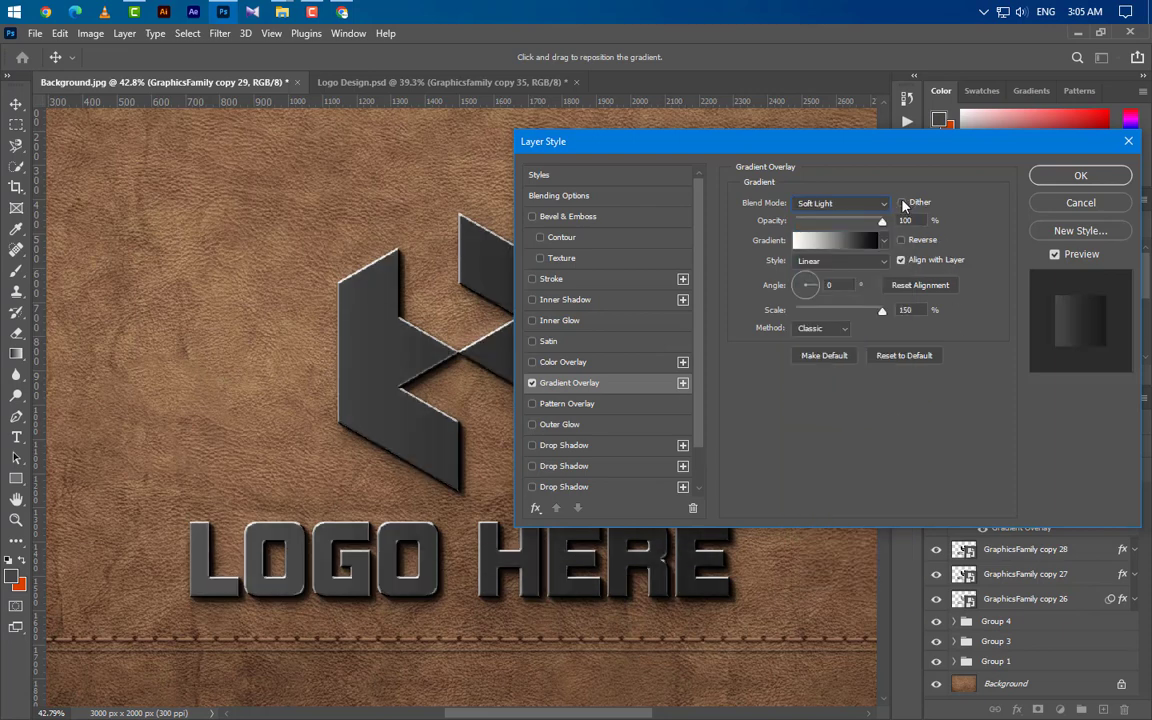
pyautogui.click(901, 241)
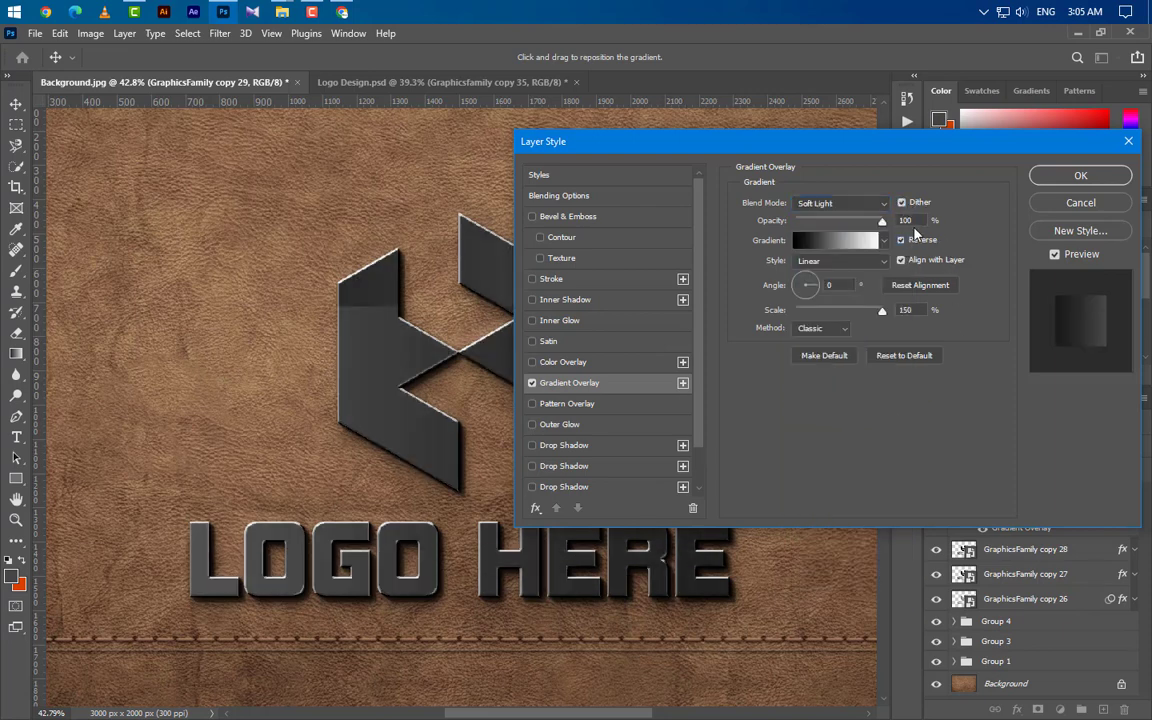
pyautogui.click(840, 285)
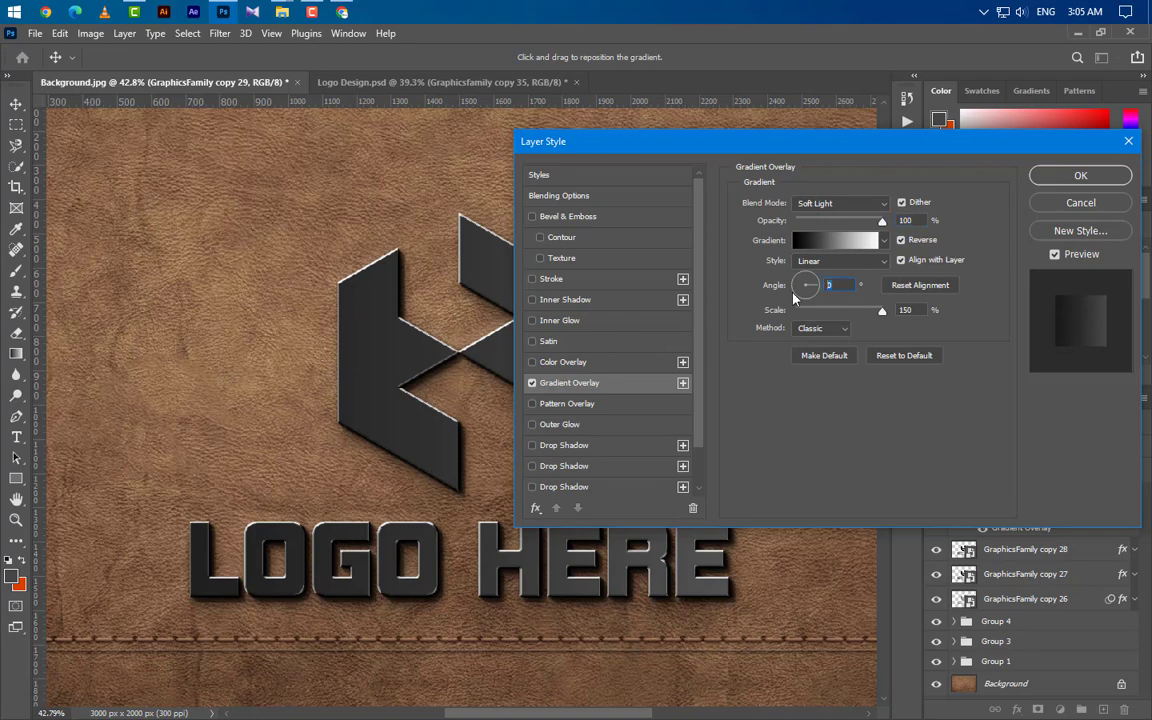
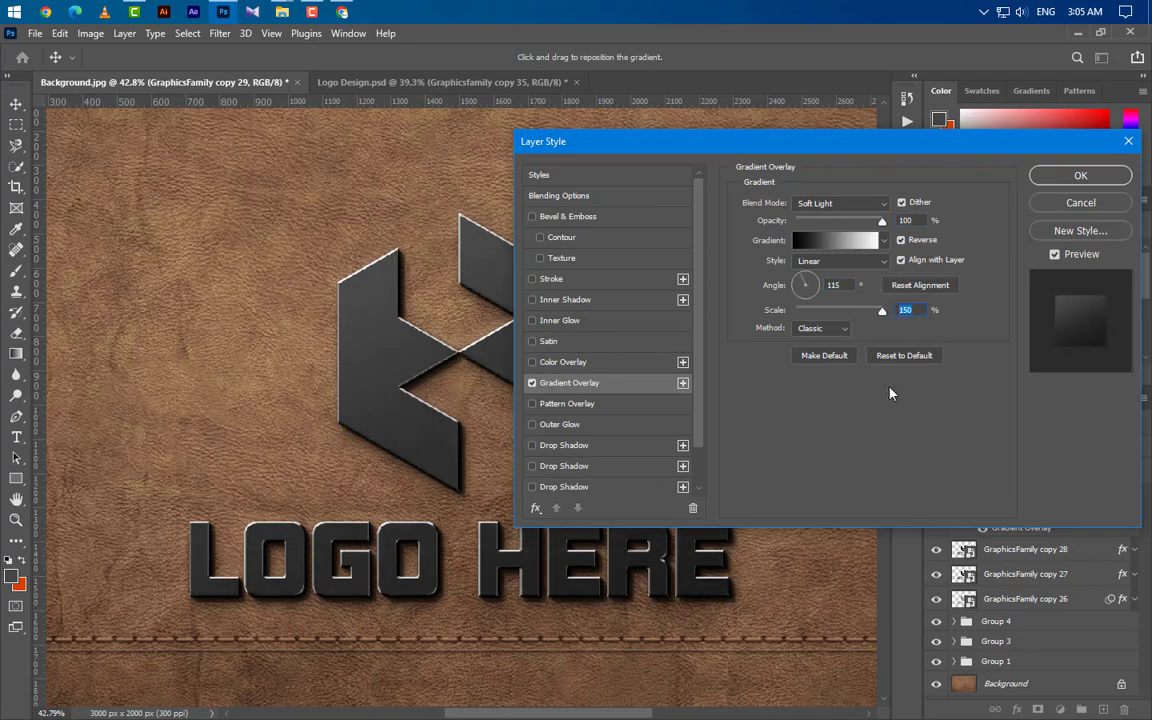
pyautogui.click(1081, 176)
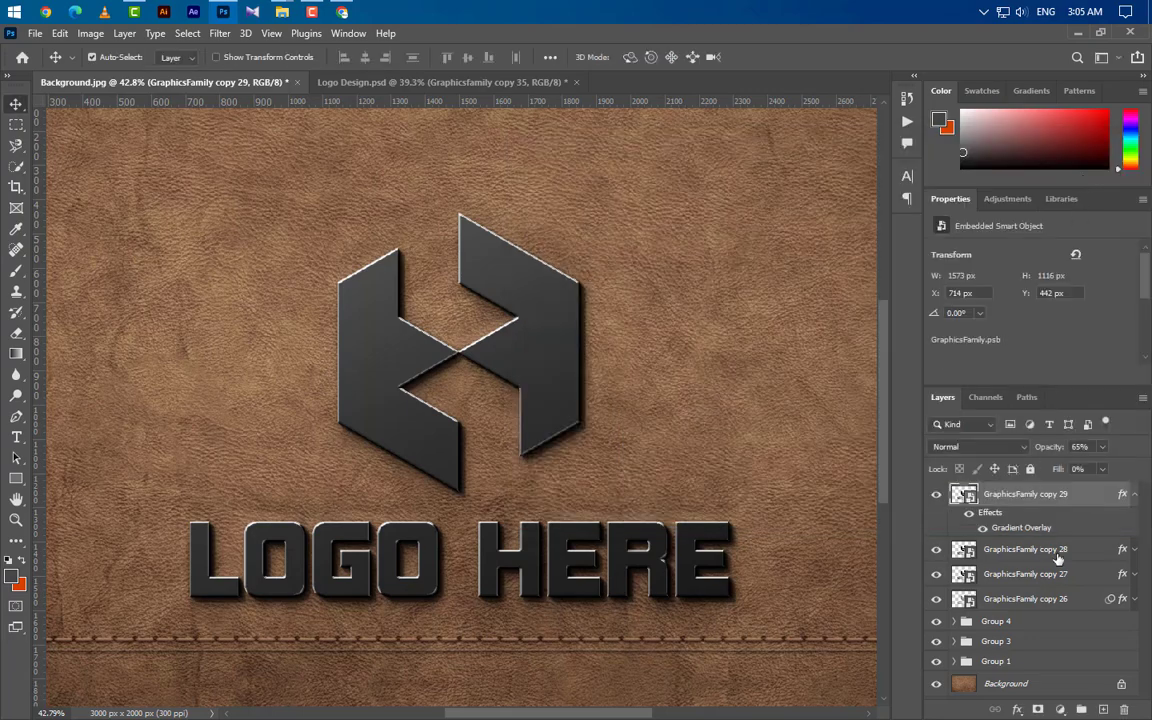
# - Duplicate the GraphicsFamily copy 29 layer within the same document
pyautogui.click(1135, 496)
pyautogui.rightClick(1090, 500)
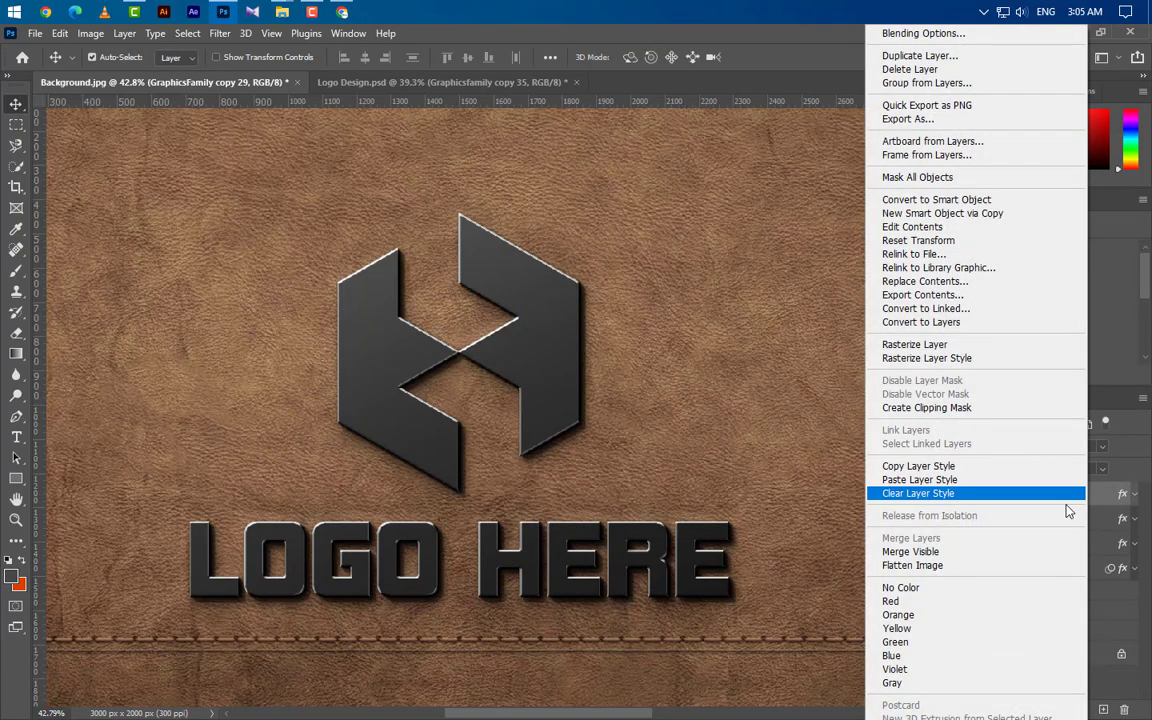
pyautogui.click(829, 55)
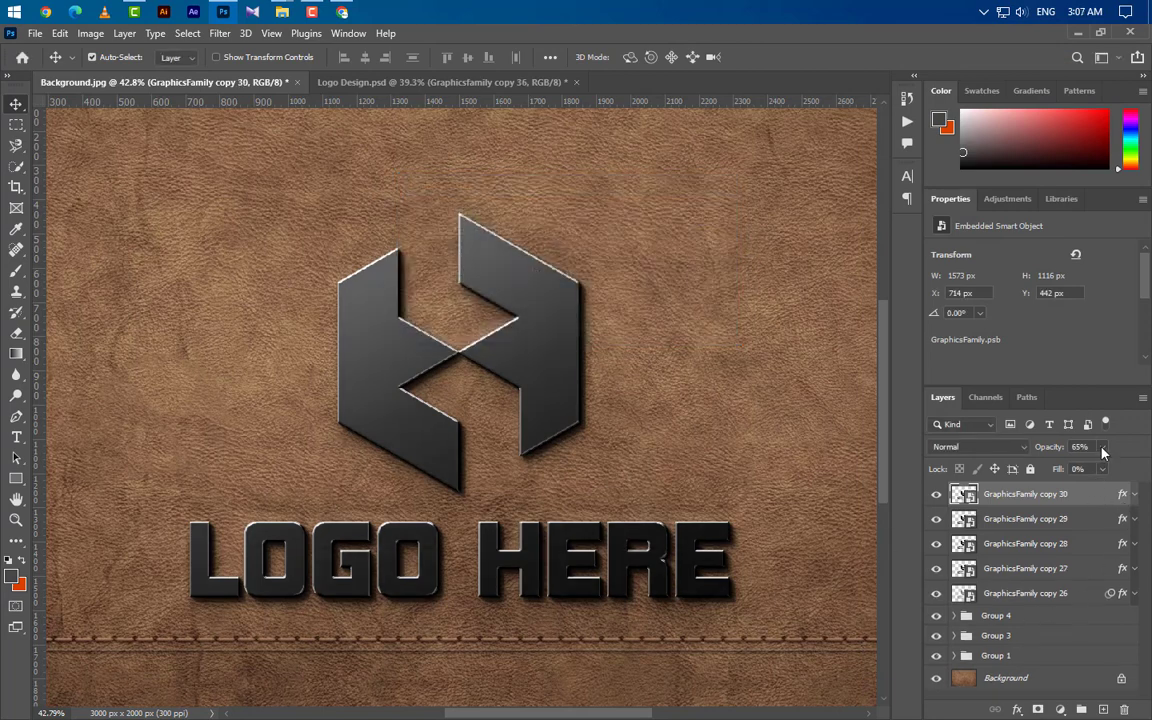
# - Raise the opacity of GraphicsFamily copy 30 to 100% and remove its layer effects
pyautogui.click(1102, 447)
pyautogui.moveTo(1100, 465); pyautogui.dragTo(1124, 710)
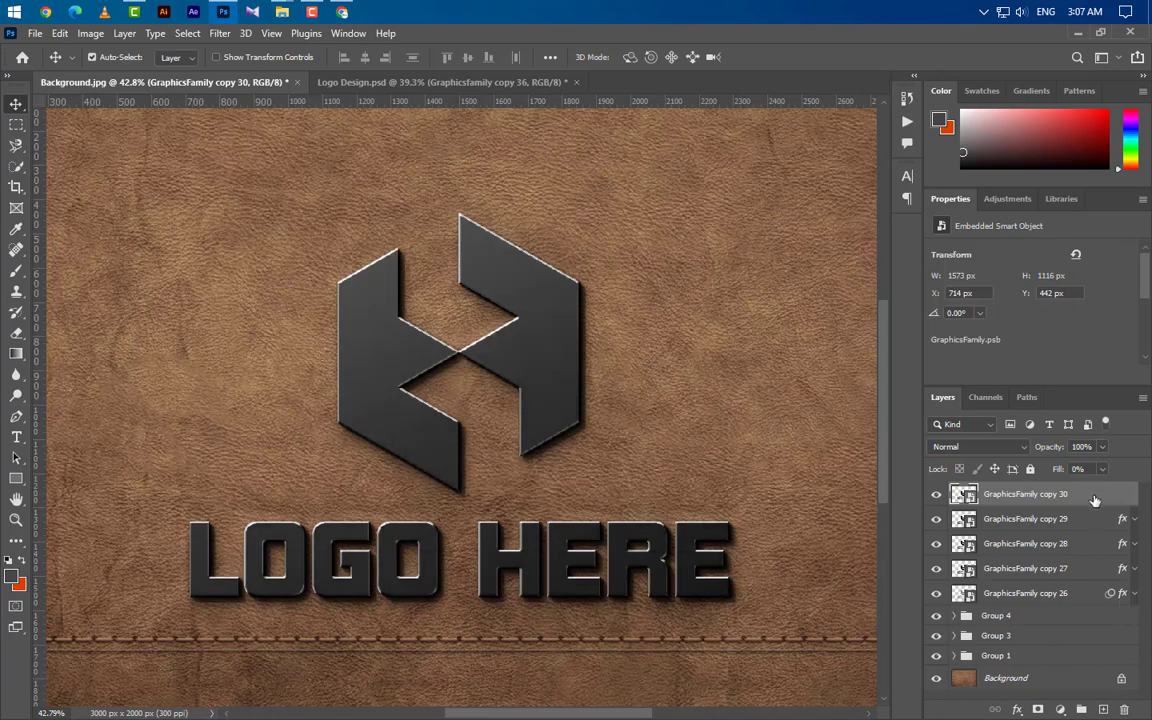
# - Enable Bevel & Emboss on GraphicsFamily copy 30 with the Emboss style and the Smooth technique
pyautogui.rightClick(1092, 495)
pyautogui.click(905, 37)
pyautogui.click(590, 216)
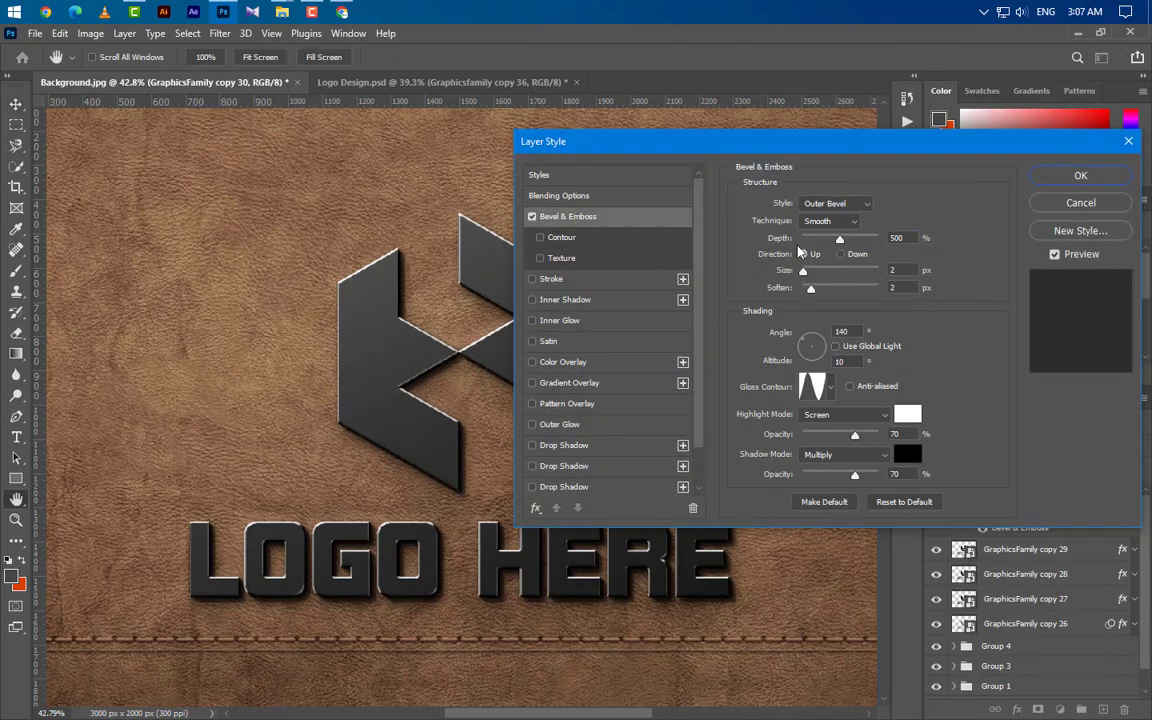
pyautogui.click(834, 203)
pyautogui.click(826, 242)
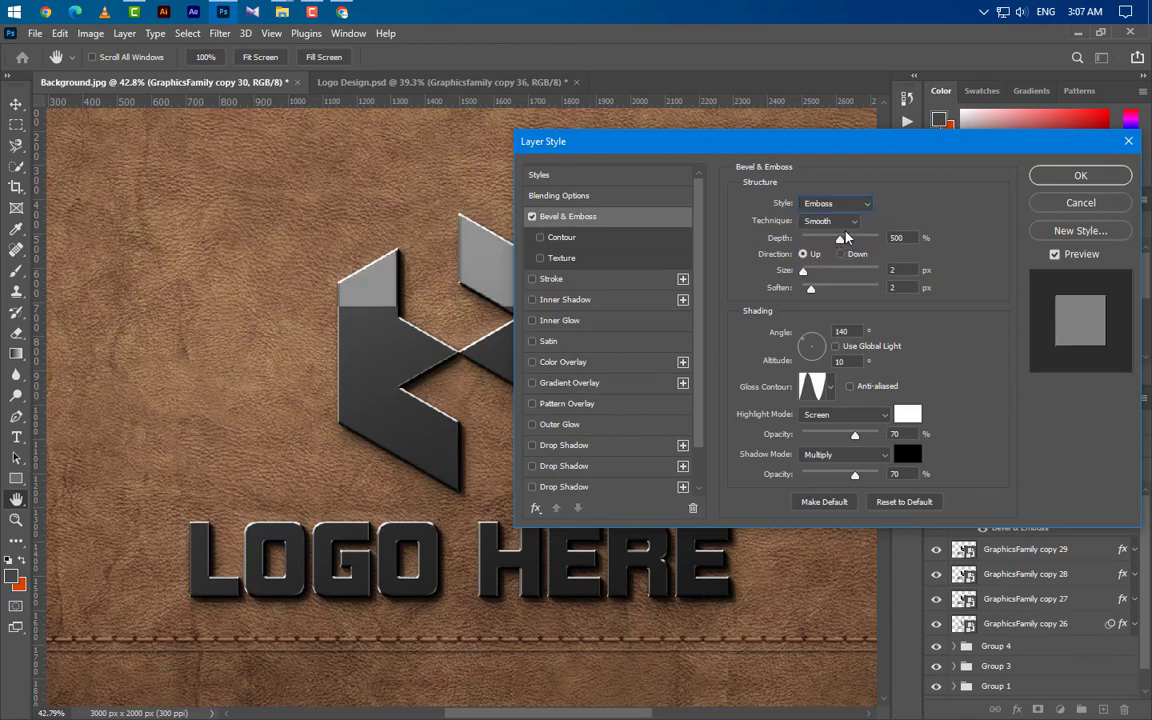
pyautogui.click(843, 221)
pyautogui.click(842, 236)
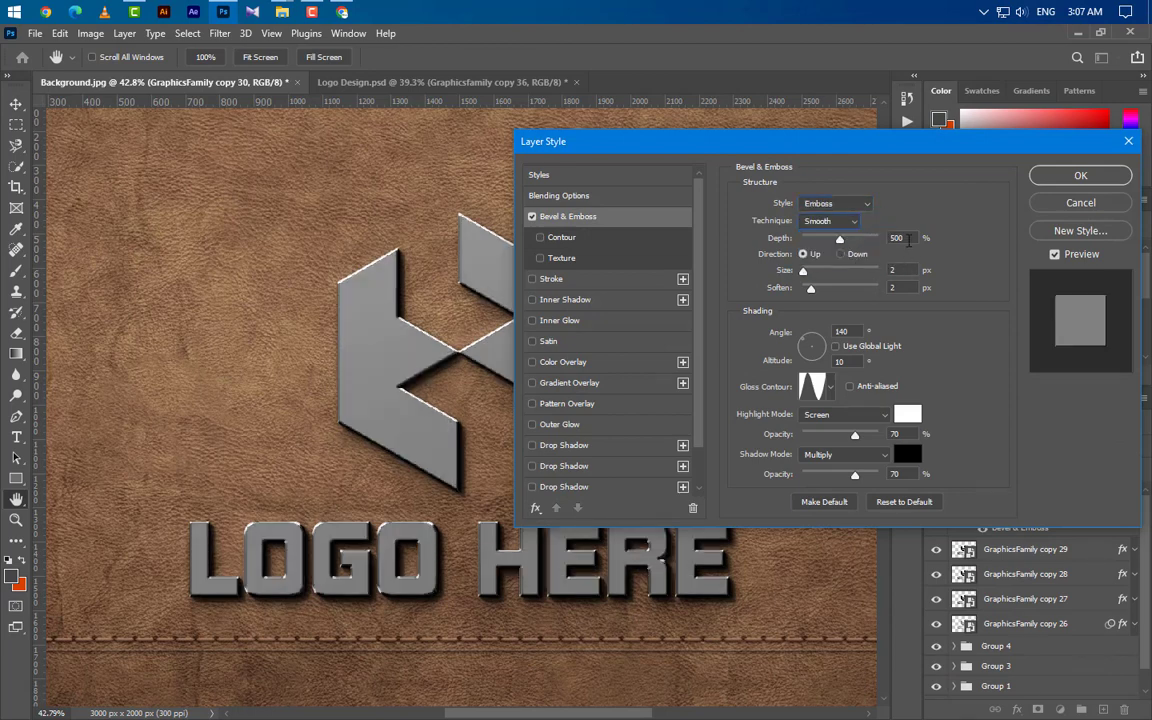
# - Set the bevel's depth to 115%, direction to Down, size to 4 px and soften to 3 px
pyautogui.moveTo(908, 238); pyautogui.dragTo(862, 242)
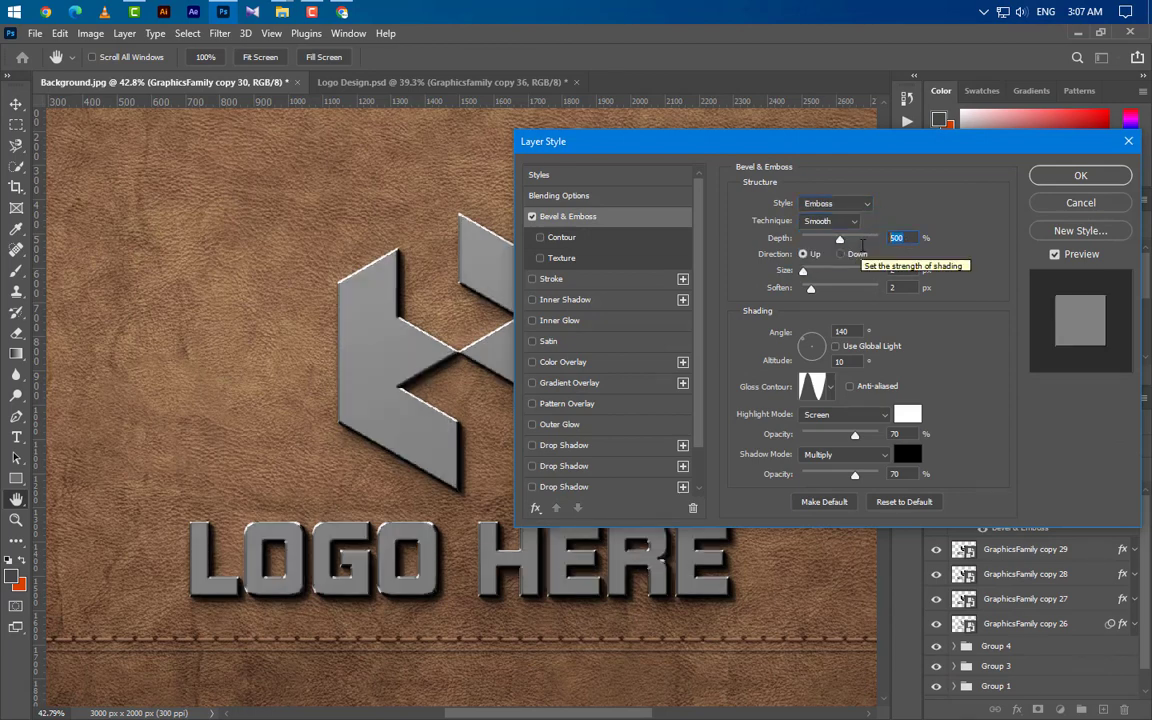
pyautogui.write('115')
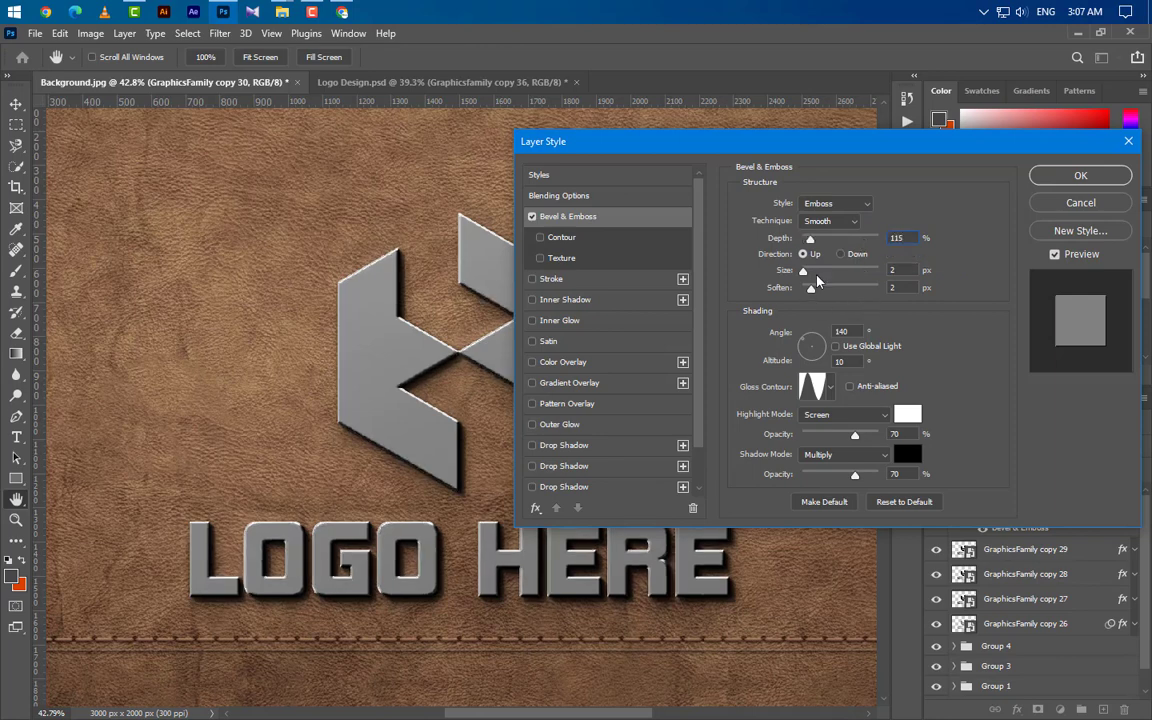
pyautogui.click(840, 254)
pyautogui.moveTo(905, 270); pyautogui.dragTo(872, 276)
pyautogui.write('4')
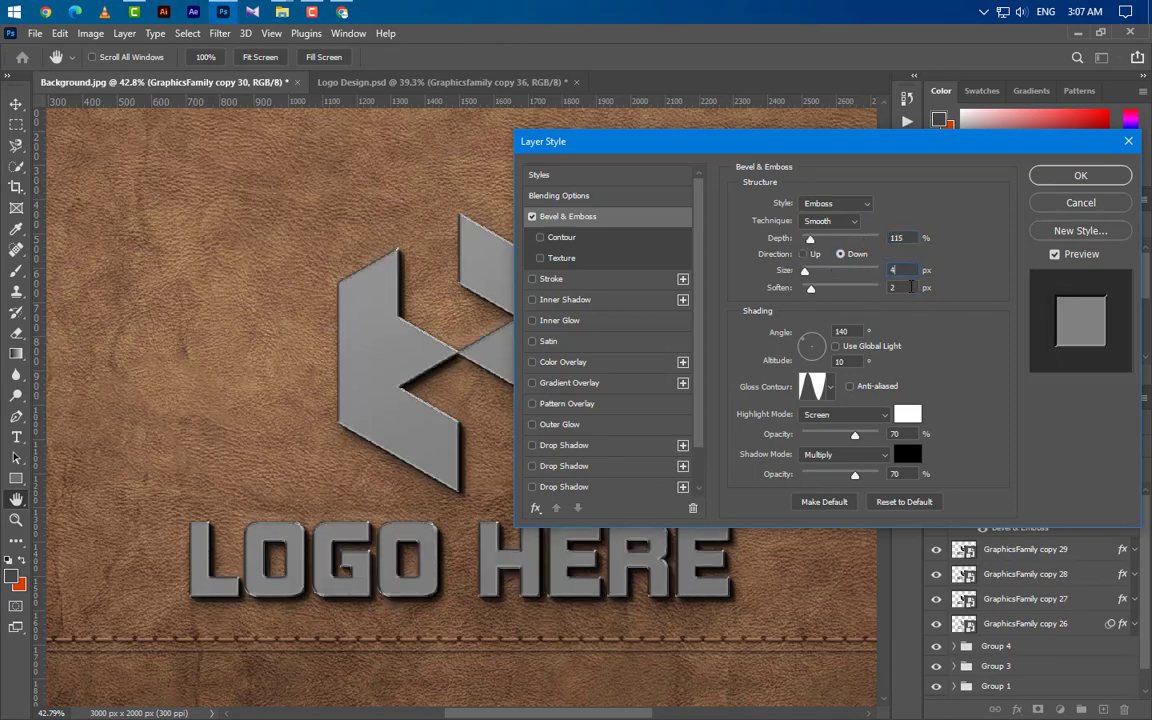
pyautogui.press('Tab')
pyautogui.write('3')
# - Set the bevel's shading angle to 90°, altitude to 30° and highlight opacity to 35%
pyautogui.press('Tab')
pyautogui.write('90')
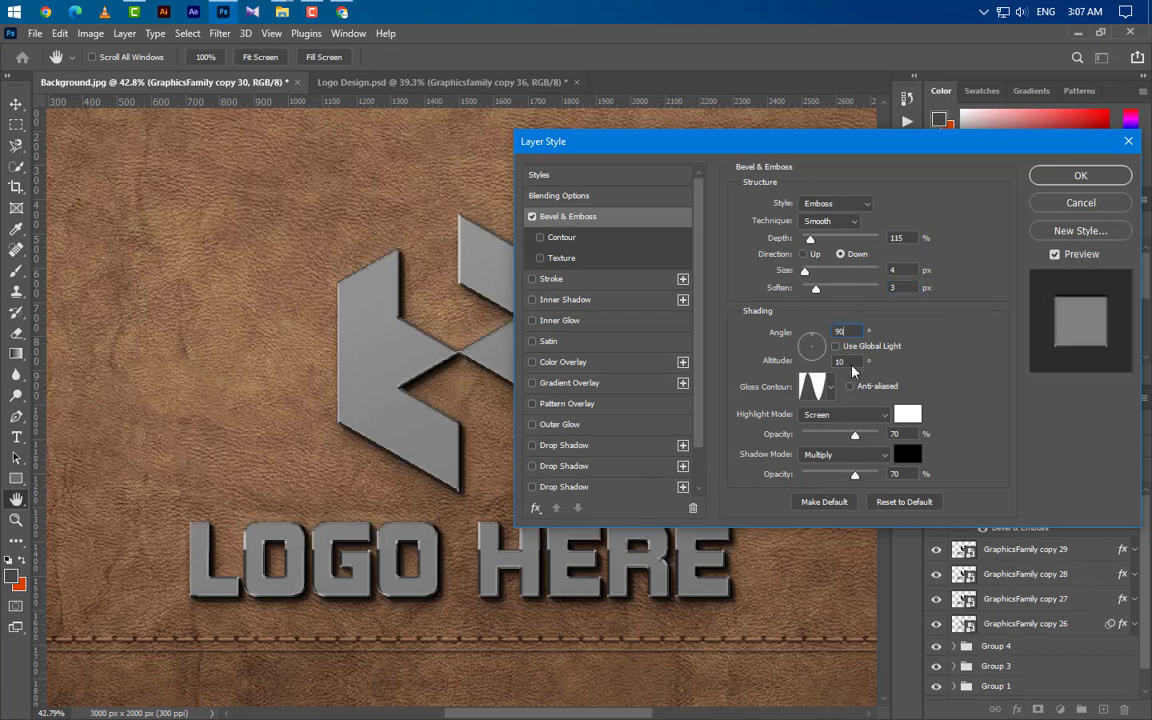
pyautogui.press('Tab')
pyautogui.write('30')
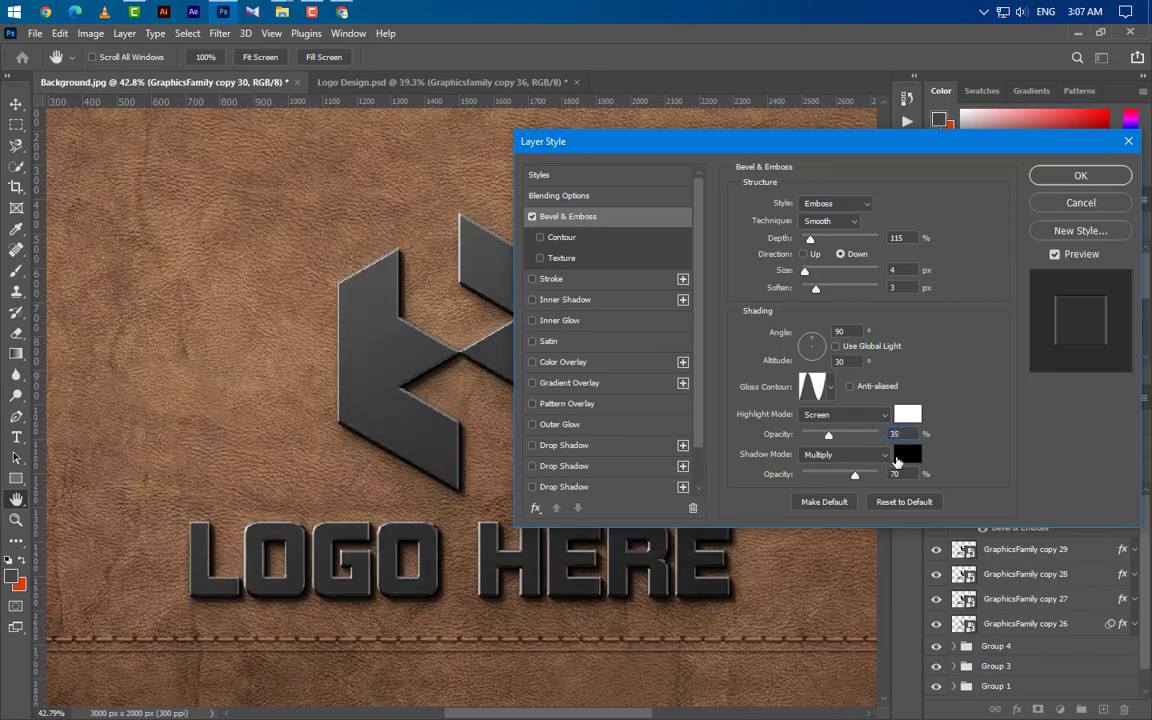
# - Change the bevel's shadow colour to 010c11 and its shadow opacity to 50%
pyautogui.click(903, 456)
pyautogui.write('010c11')
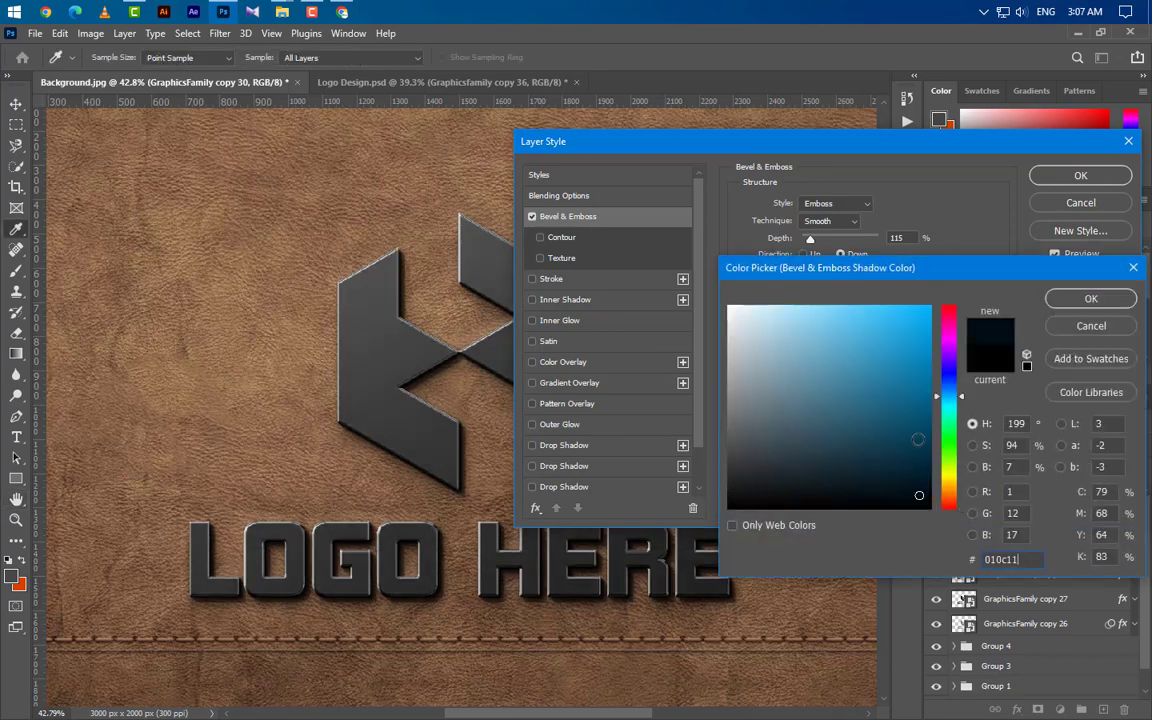
pyautogui.click(1075, 303)
pyautogui.click(855, 476)
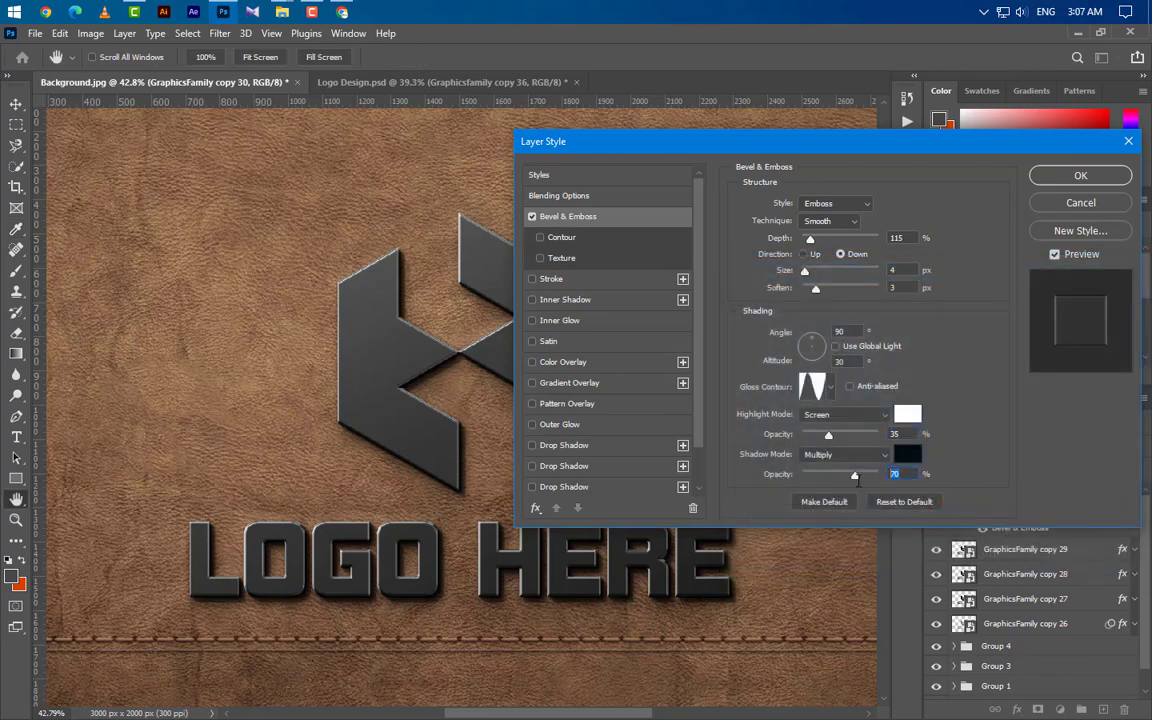
pyautogui.write('50')
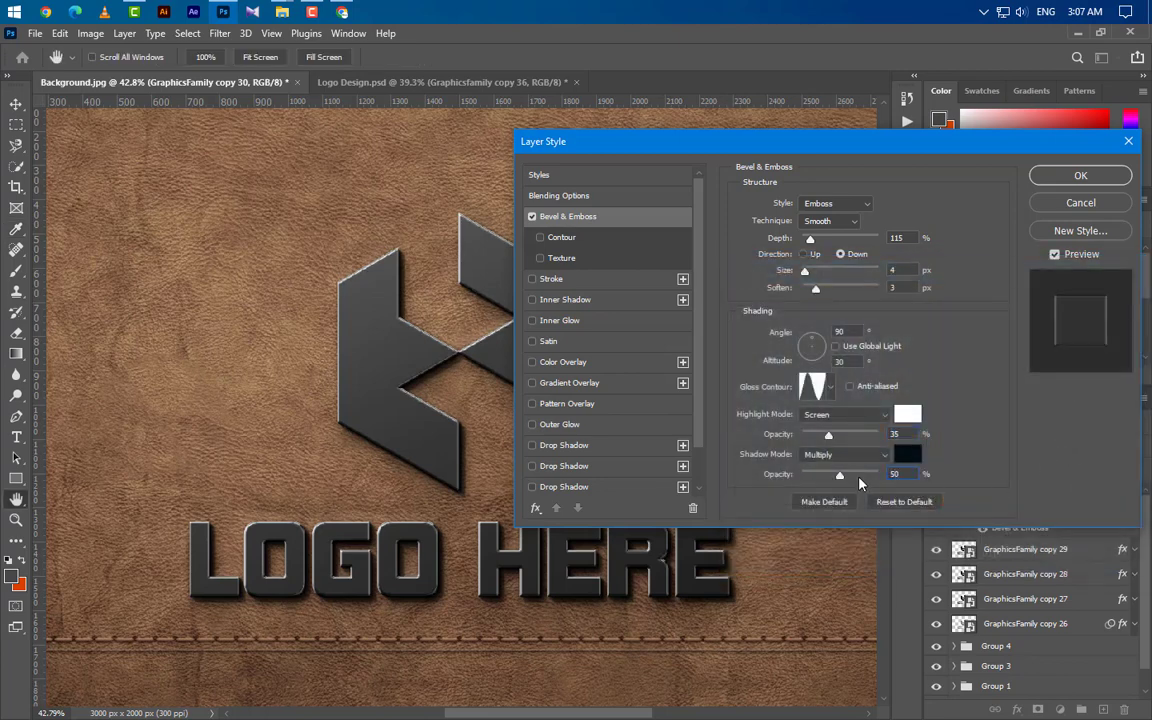
pyautogui.press('Tab')
# - Enable Satin on the layer with the Overlay blend mode, a white (ffffff) colour and 20% opacity
pyautogui.click(556, 341)
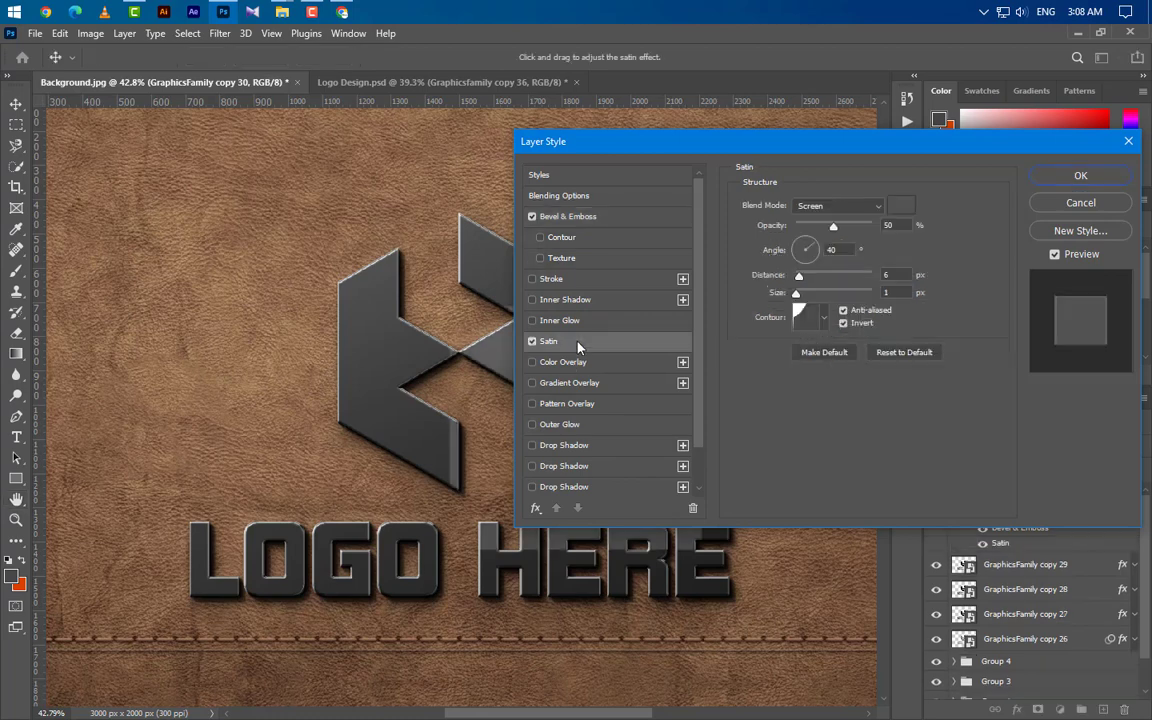
pyautogui.click(838, 205)
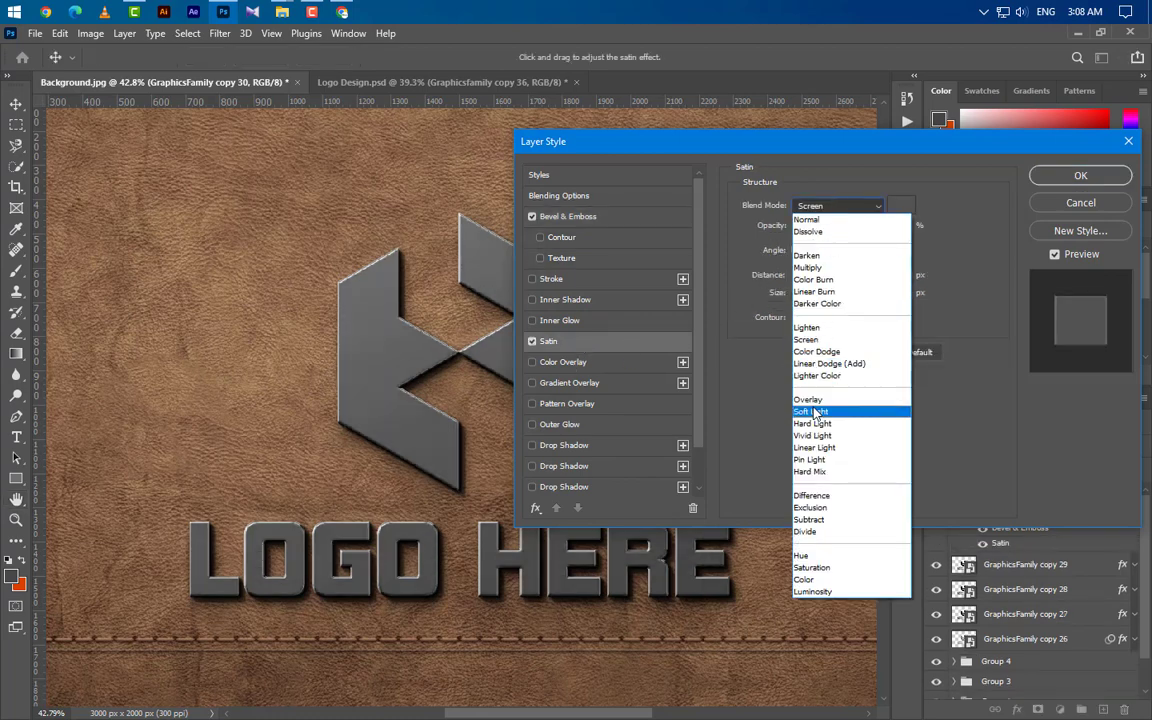
pyautogui.click(808, 399)
pyautogui.click(901, 205)
pyautogui.moveTo(885, 349); pyautogui.dragTo(627, 213)
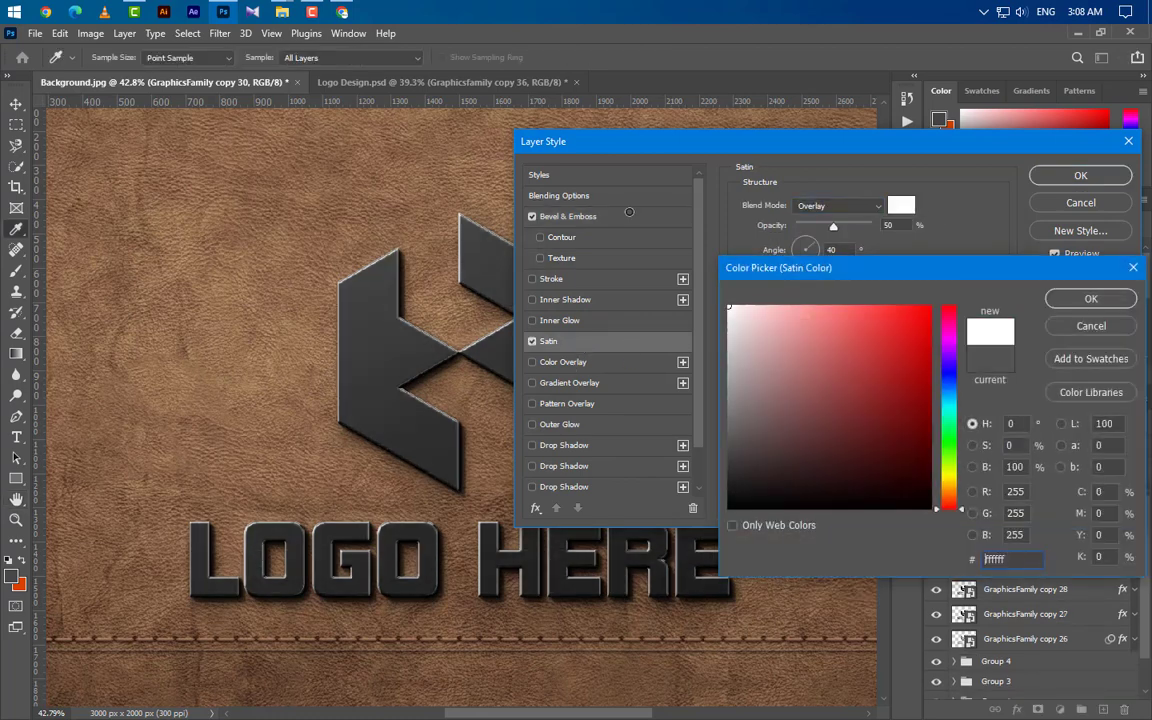
pyautogui.click(1088, 302)
pyautogui.moveTo(900, 227); pyautogui.dragTo(868, 229)
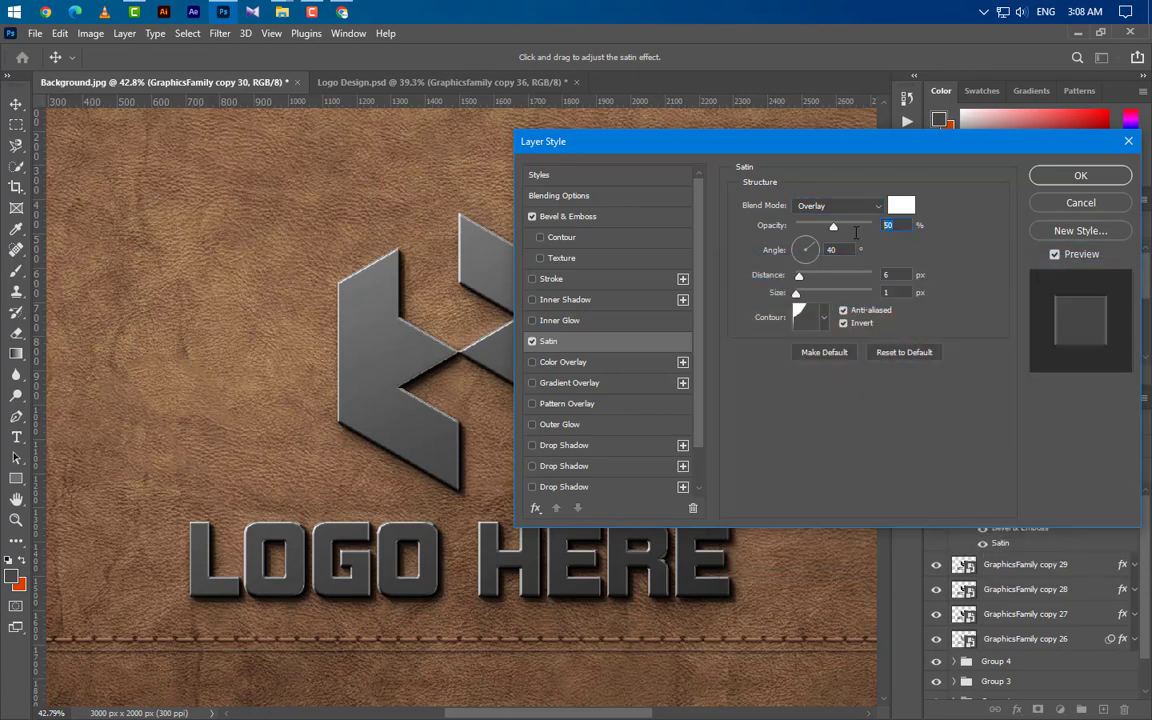
pyautogui.write('20')
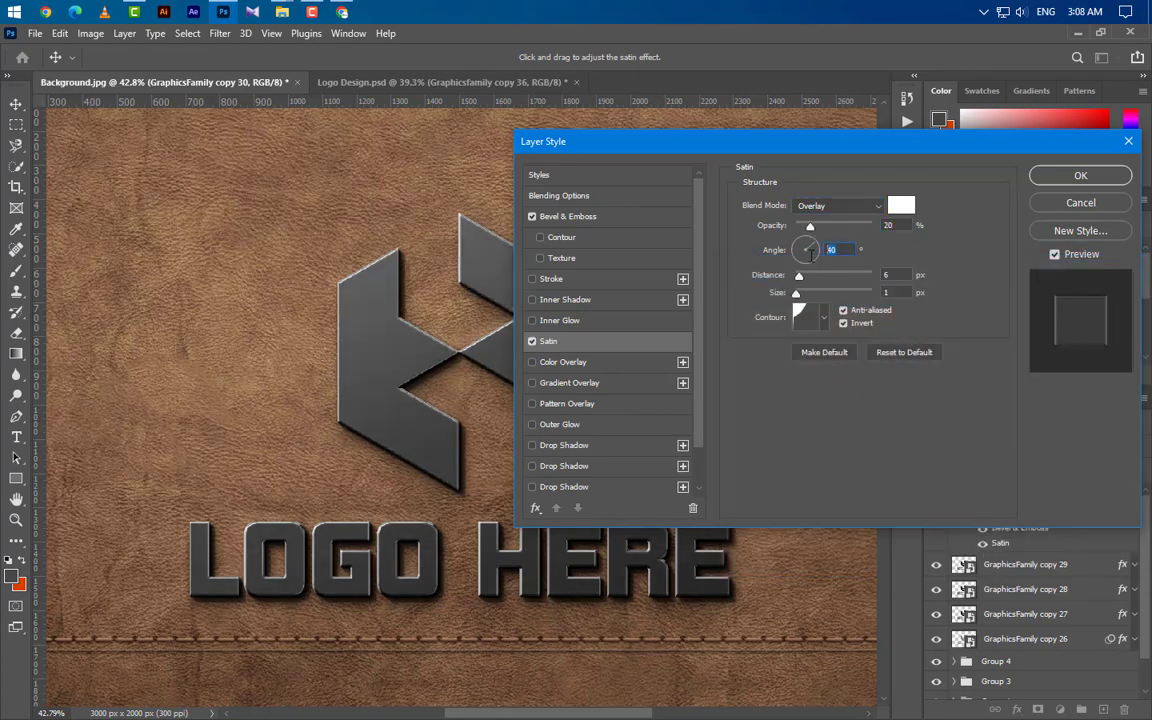
# - Set the satin's angle to 90°, distance to 210 px and size to 250 px, turn off Invert and apply the S-shaped contour
pyautogui.write('90210')
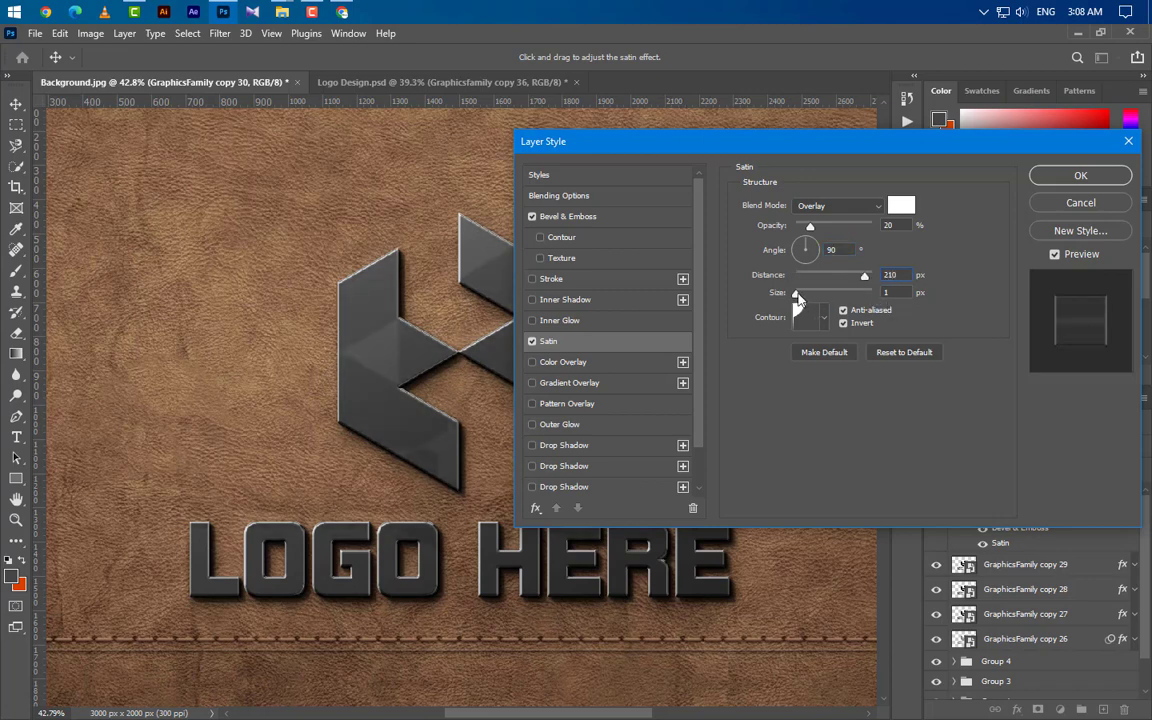
pyautogui.moveTo(797, 294); pyautogui.dragTo(970, 292)
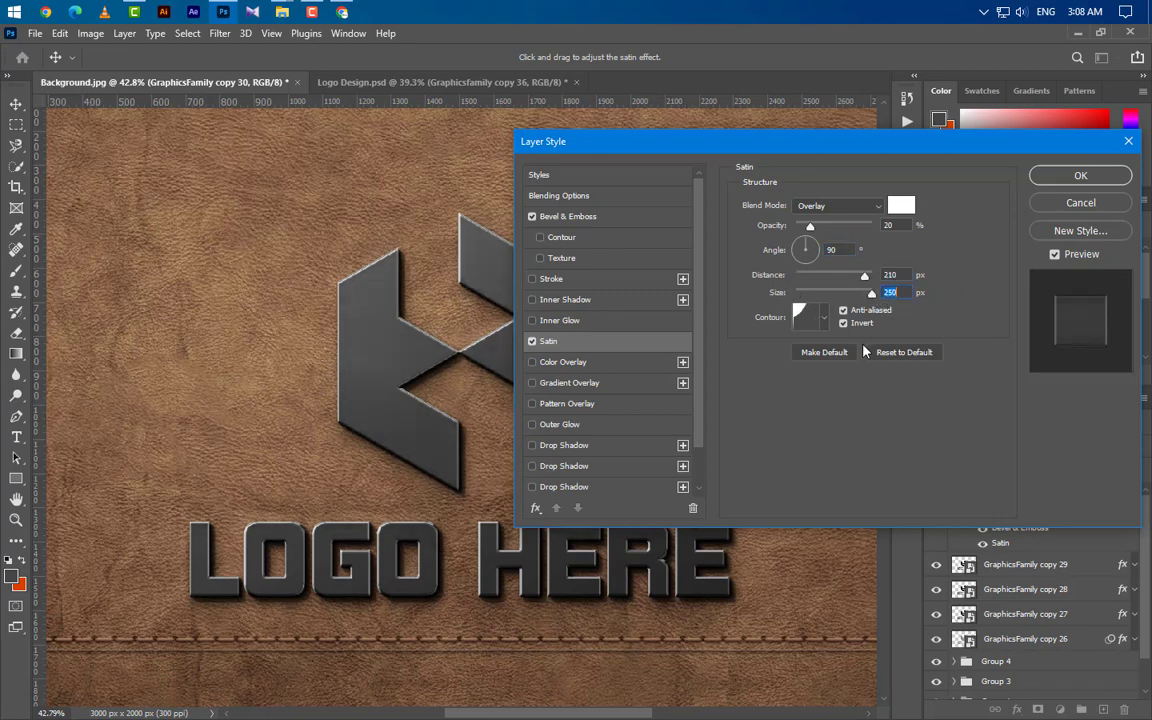
pyautogui.click(823, 319)
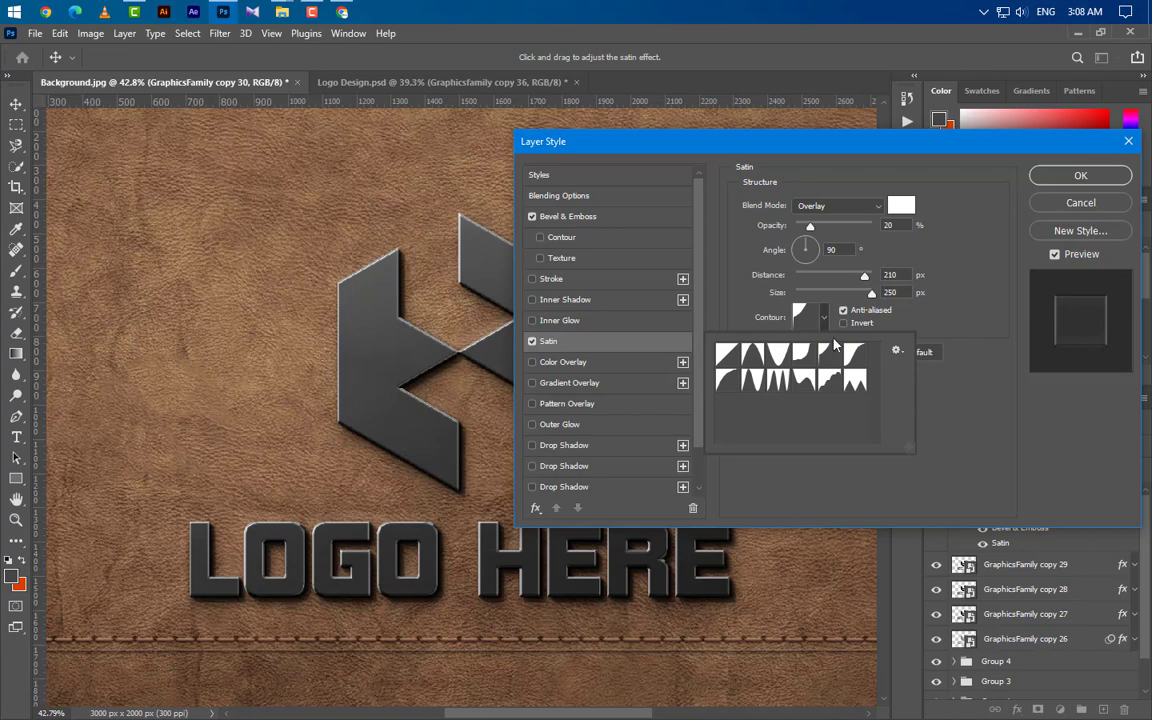
pyautogui.click(857, 356)
pyautogui.click(975, 408)
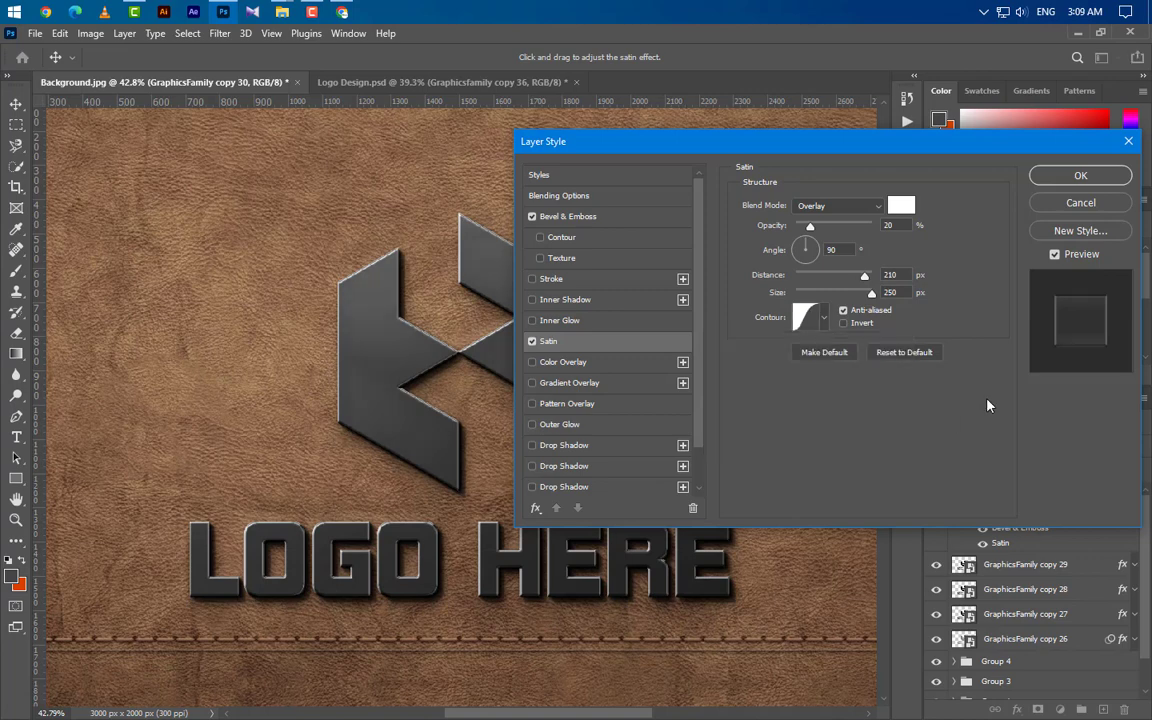
pyautogui.click(1062, 178)
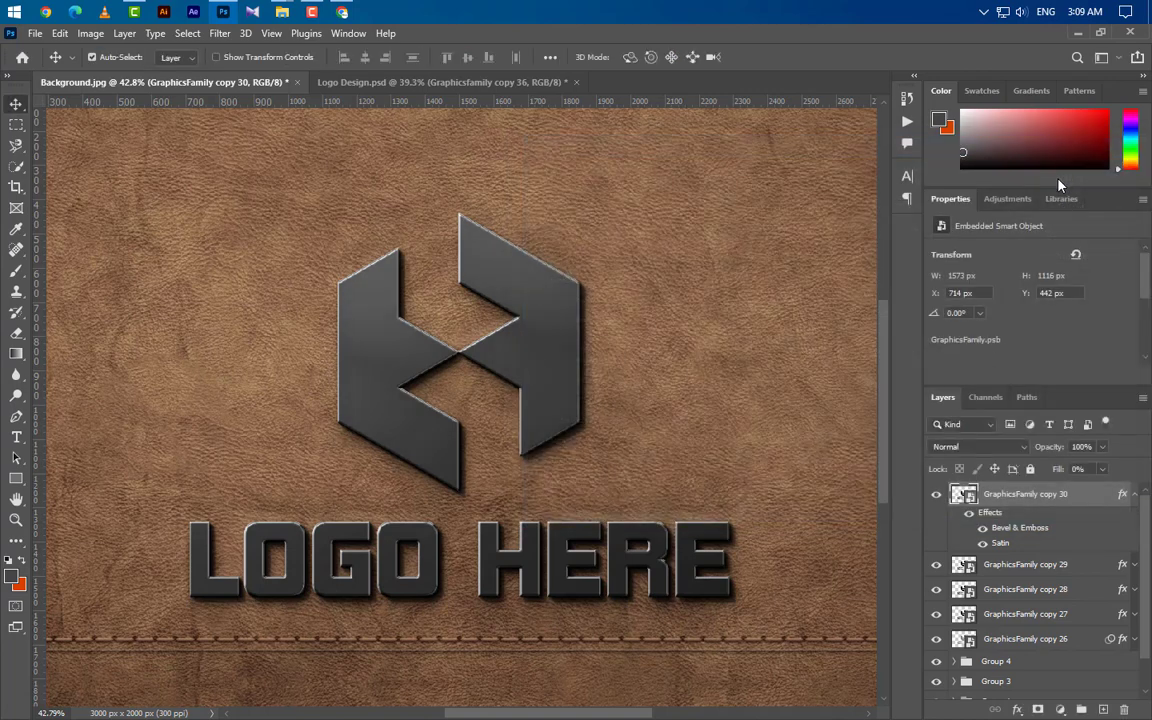
# - Group the five smart-object layers GraphicsFamily copy 26 through copy 30
pyautogui.click(1135, 495)
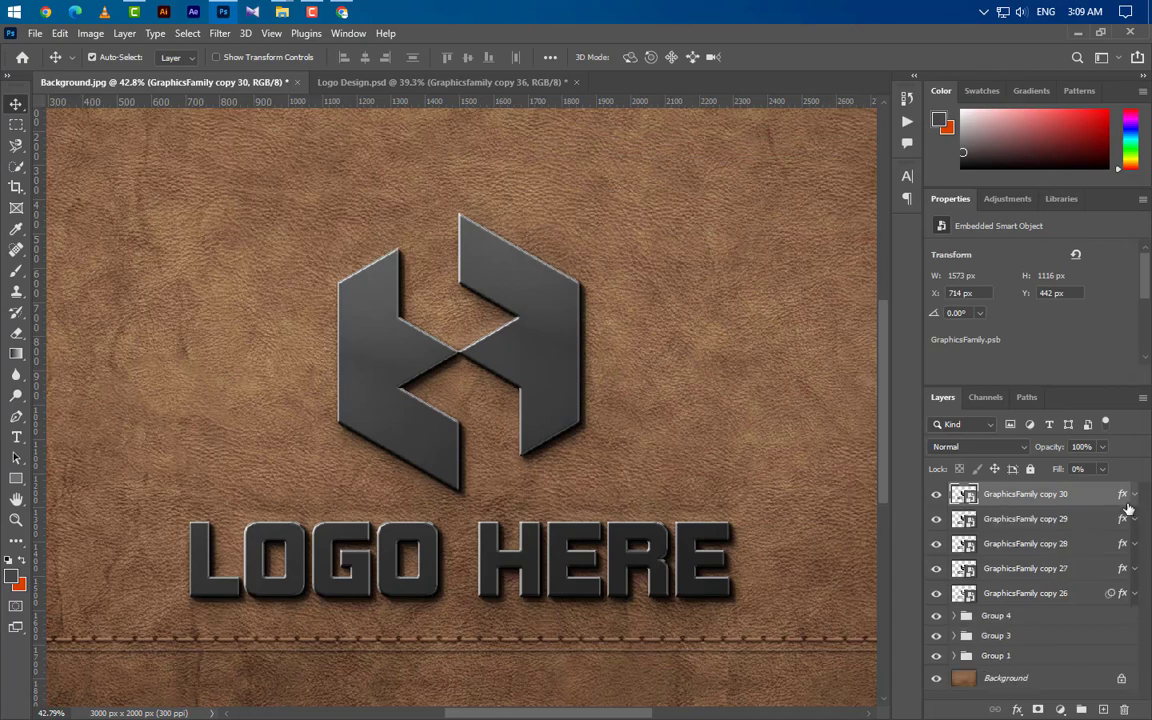
pyautogui.keyDown('ctrl'); pyautogui.click(1087, 521); pyautogui.keyUp('ctrl')
pyautogui.keyDown('ctrl'); pyautogui.click(1090, 545); pyautogui.keyUp('ctrl')
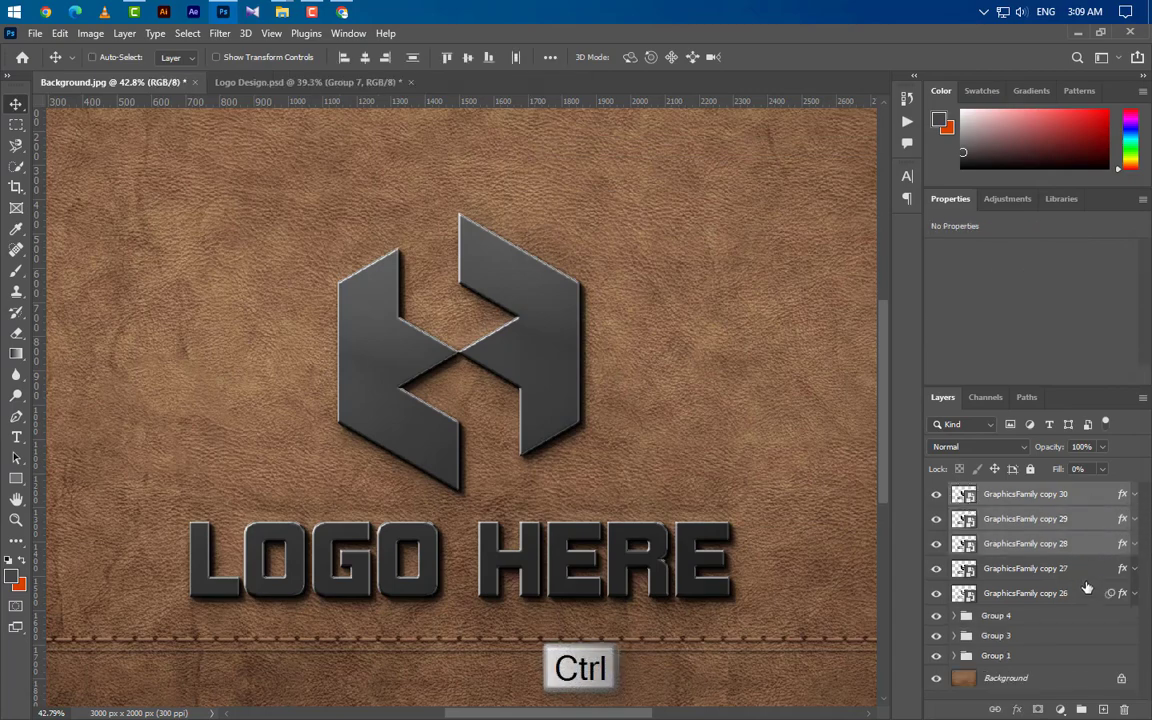
pyautogui.keyDown('ctrl'); pyautogui.click(1093, 568); pyautogui.keyUp('ctrl')
pyautogui.keyDown('ctrl'); pyautogui.click(1096, 593); pyautogui.keyUp('ctrl')
pyautogui.hotkey('ctrl', 'g')
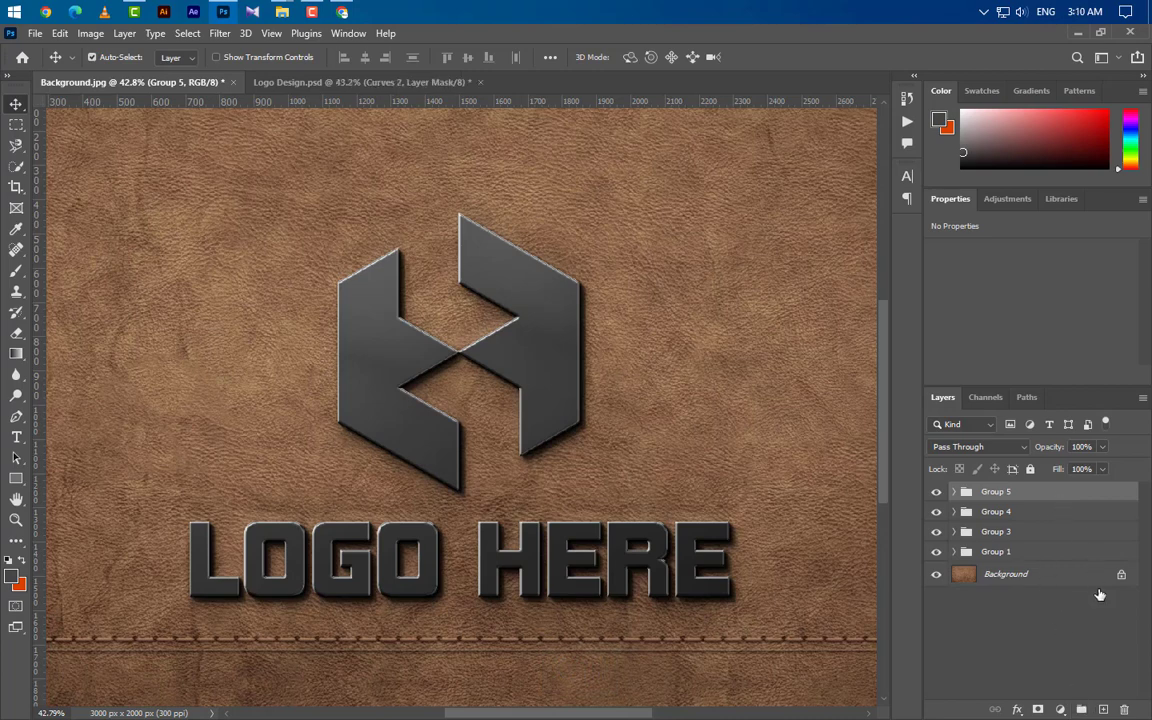
# - Add a Curves adjustment above Group 5 with the black point's output at 22 and the white point's output at 175
pyautogui.click(1062, 708)
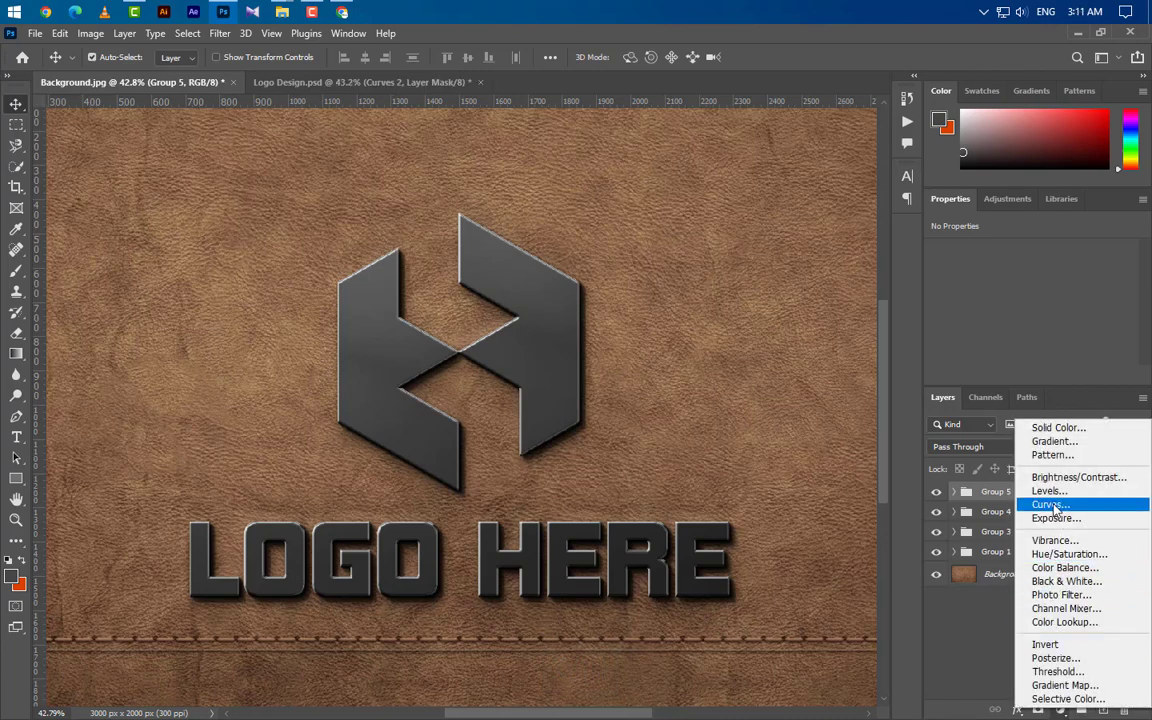
pyautogui.click(990, 456)
pyautogui.moveTo(1069, 386); pyautogui.dragTo(1003, 532)
pyautogui.click(972, 459)
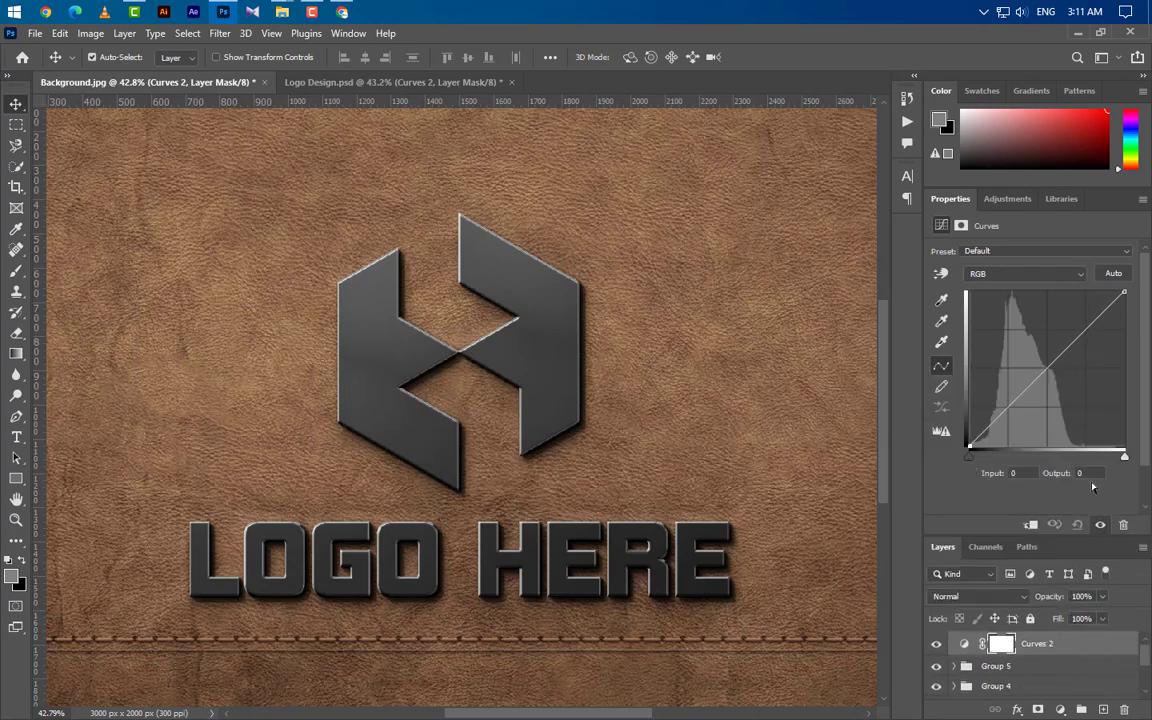
pyautogui.write('22')
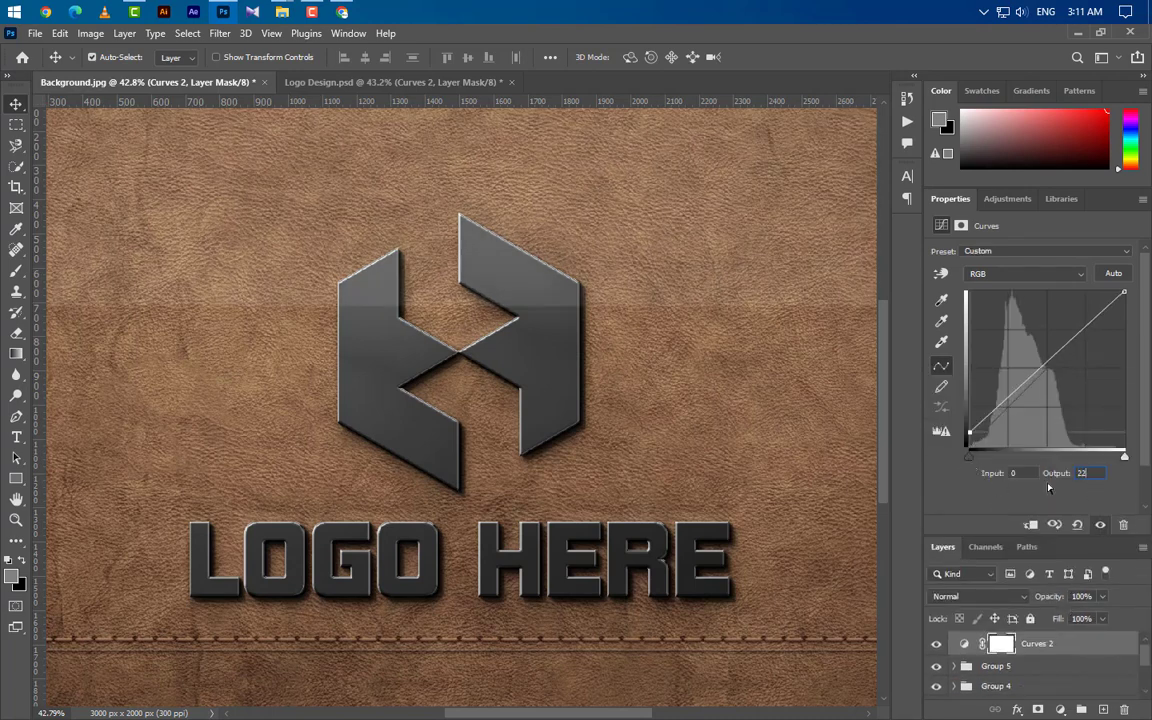
pyautogui.click(1125, 457)
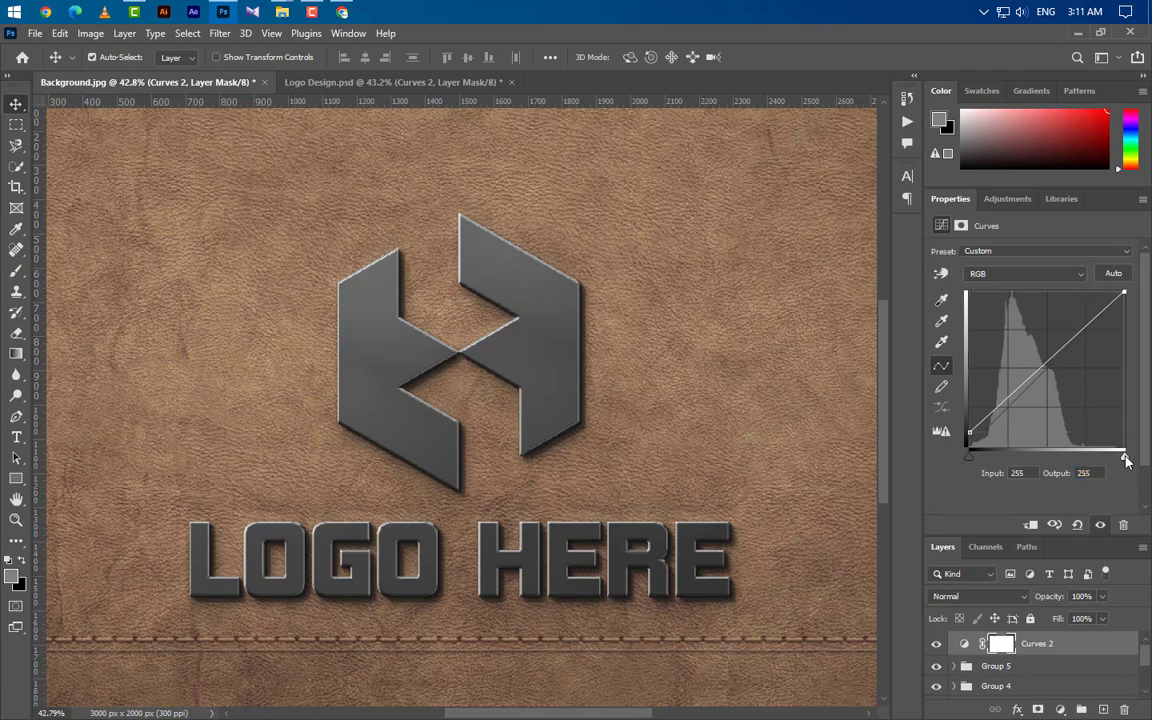
pyautogui.write('175')
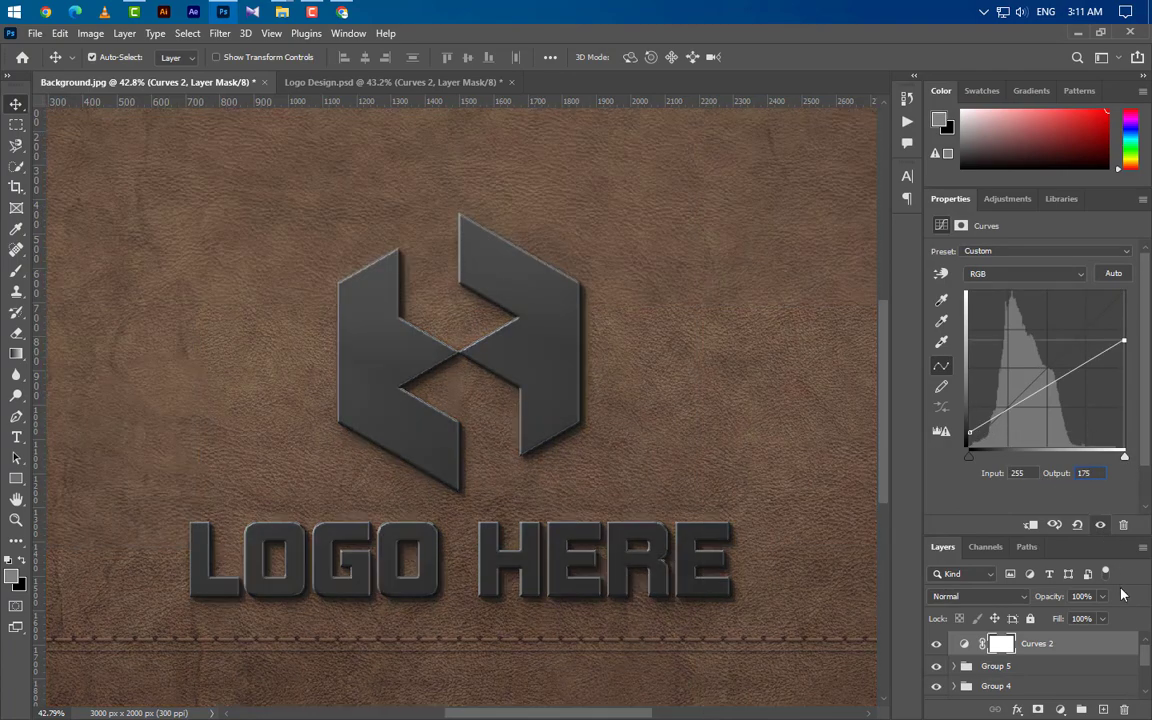
# - Put the Curves 2 adjustment into its own group and collapse that group
pyautogui.hotkey('ctrl', 'g')
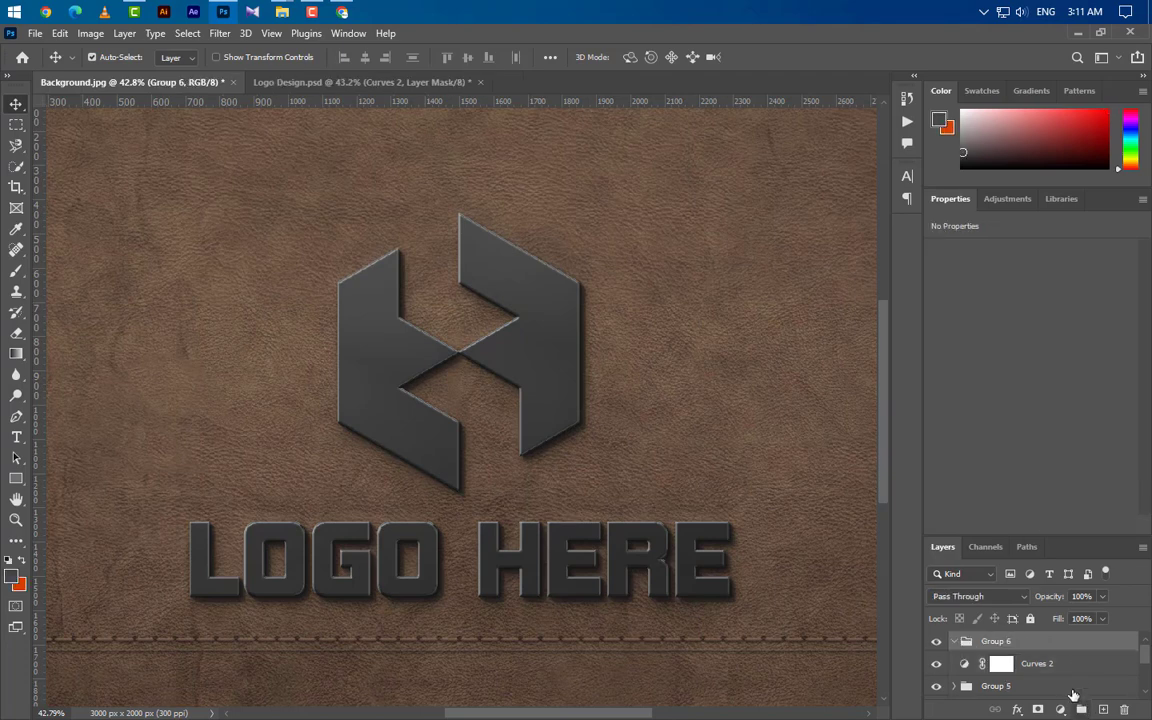
pyautogui.click(1054, 663)
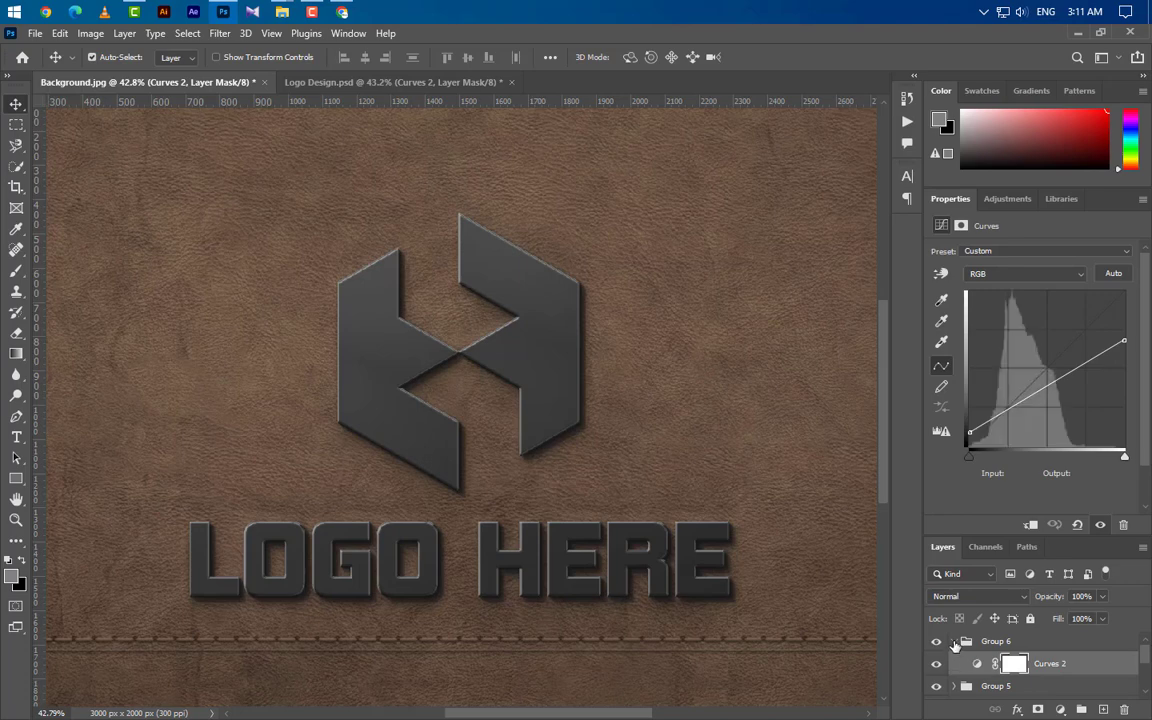
pyautogui.click(1057, 641)
pyautogui.moveTo(1067, 537); pyautogui.dragTo(1040, 256)
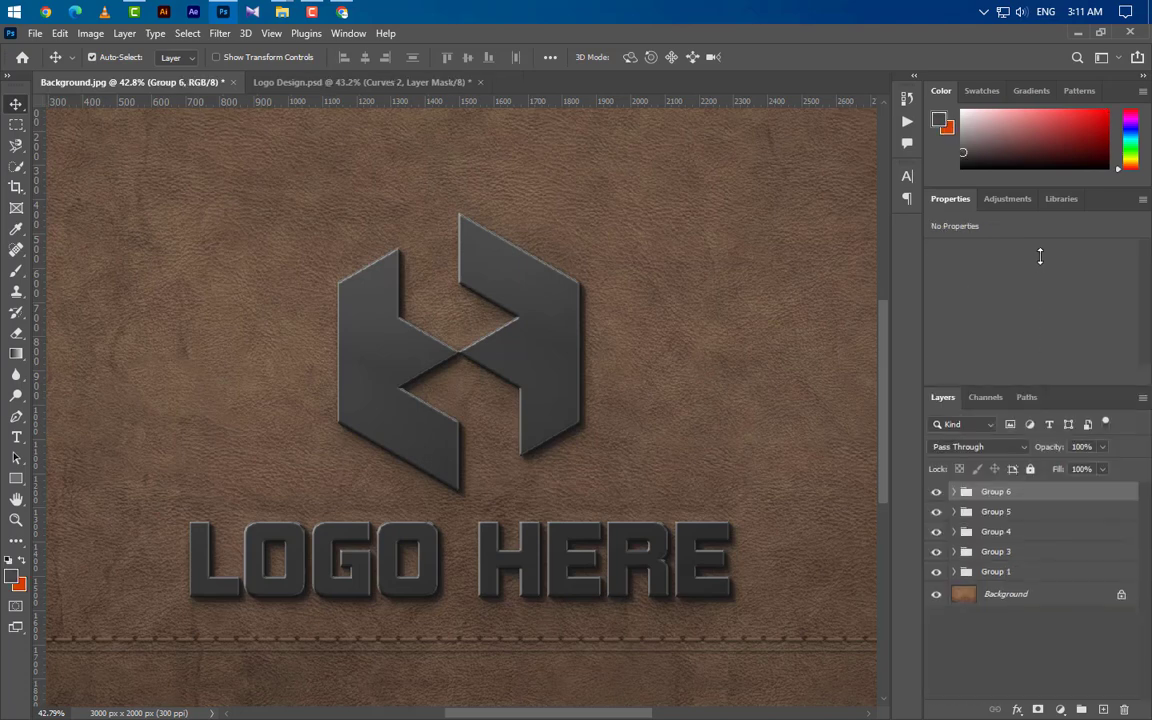
# - Combine Group 6, Group 5 and Group 4 into one parent group
pyautogui.keyDown('ctrl'); pyautogui.click(1033, 515); pyautogui.keyUp('ctrl')
pyautogui.keyDown('ctrl'); pyautogui.click(1035, 535); pyautogui.keyUp('ctrl')
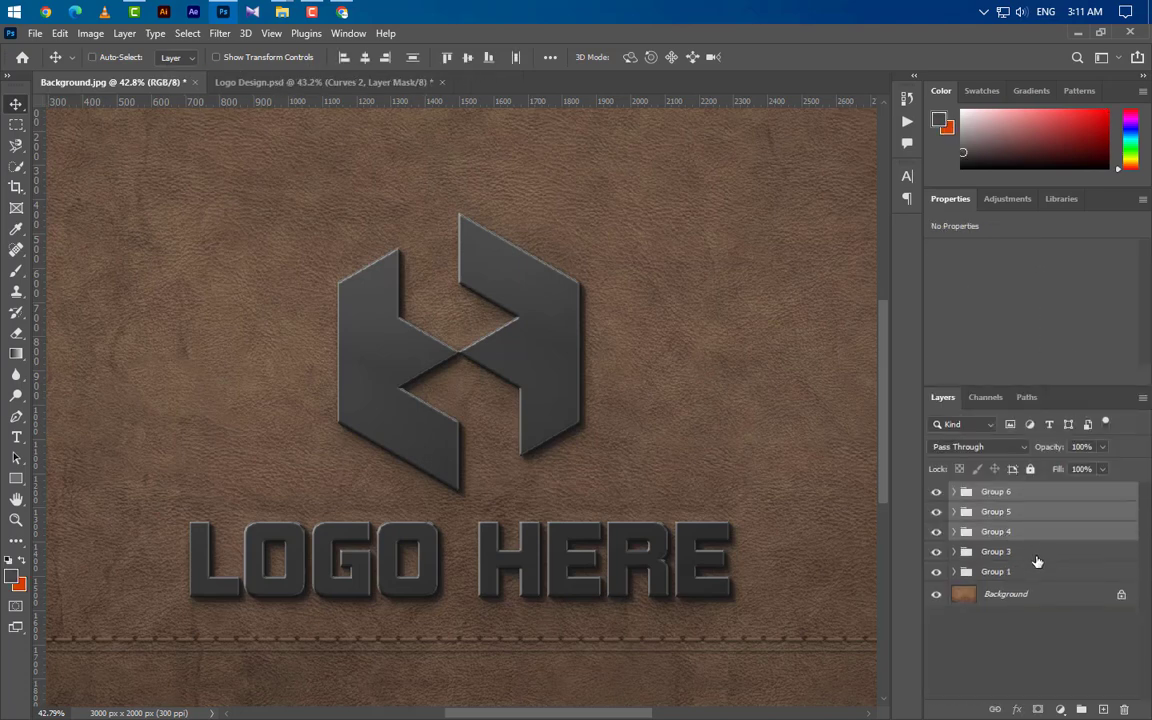
pyautogui.hotkey('ctrl', 'g')
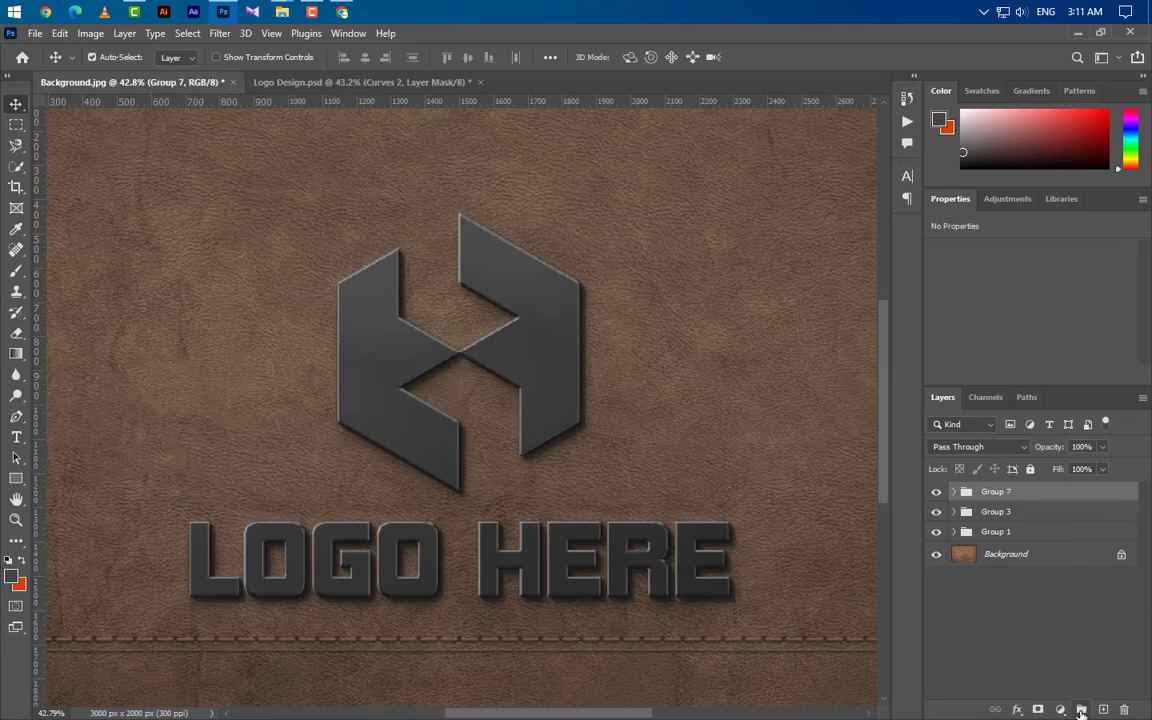
# - Lower the opacity of the Curves 2 adjustment inside Group 6 to 30%, and collapse the groups
pyautogui.click(953, 491)
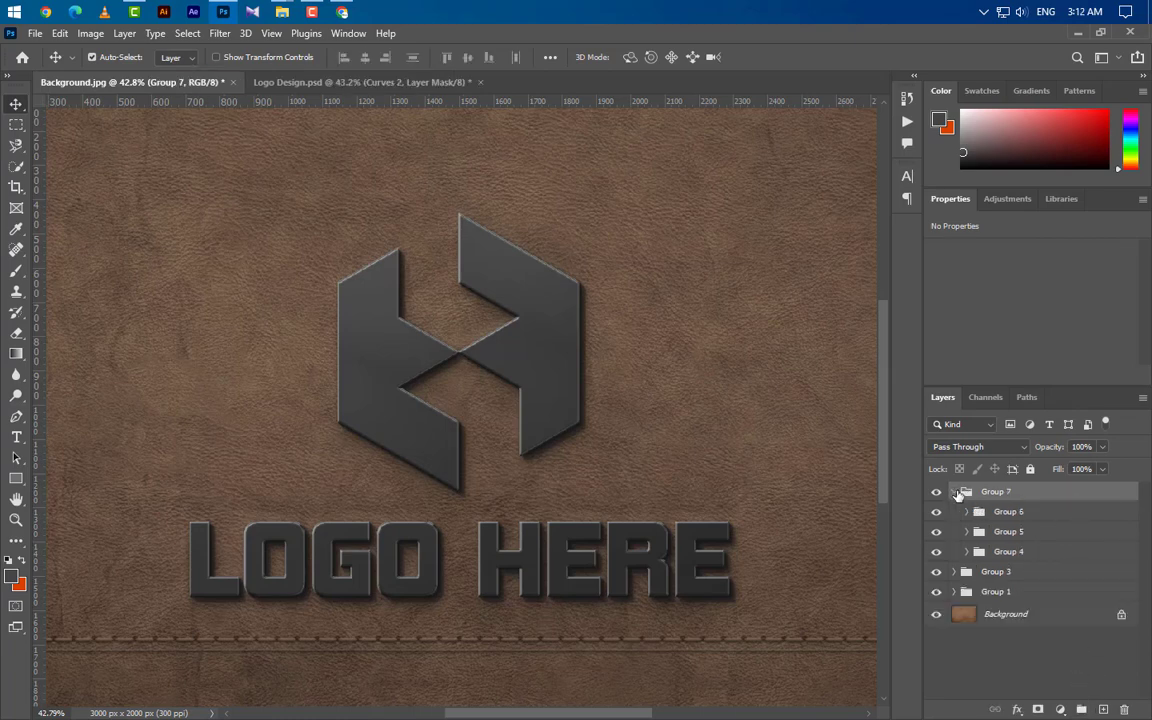
pyautogui.click(967, 512)
pyautogui.click(1060, 534)
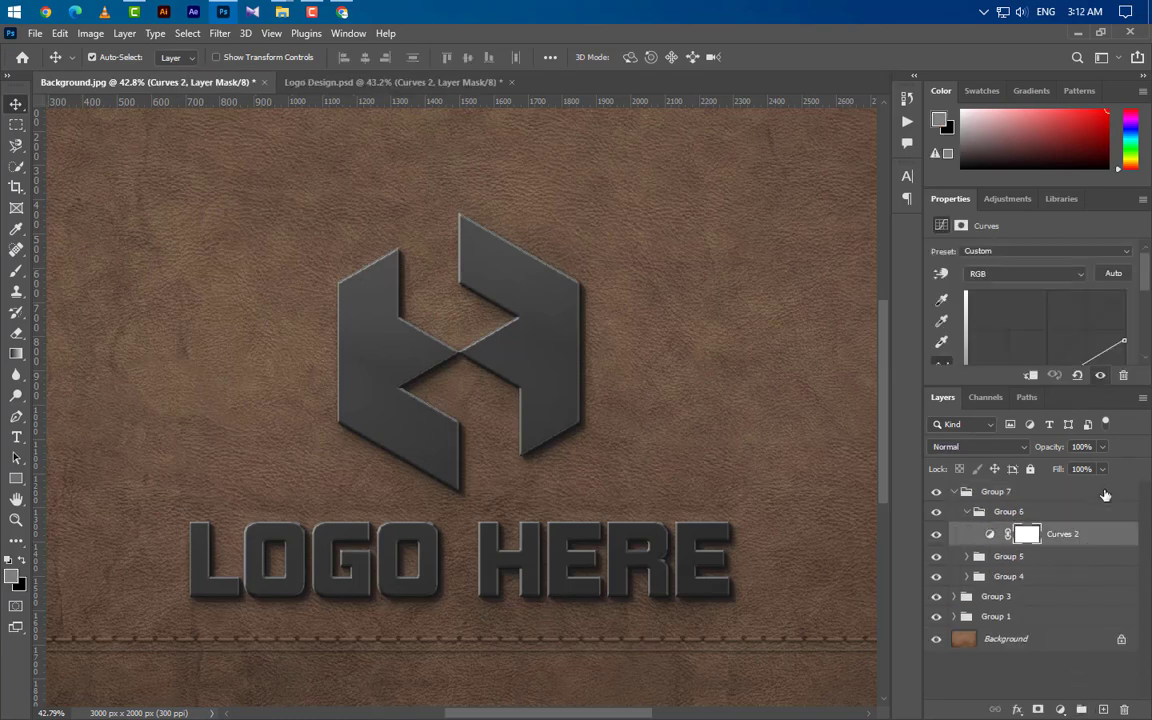
pyautogui.click(1091, 447)
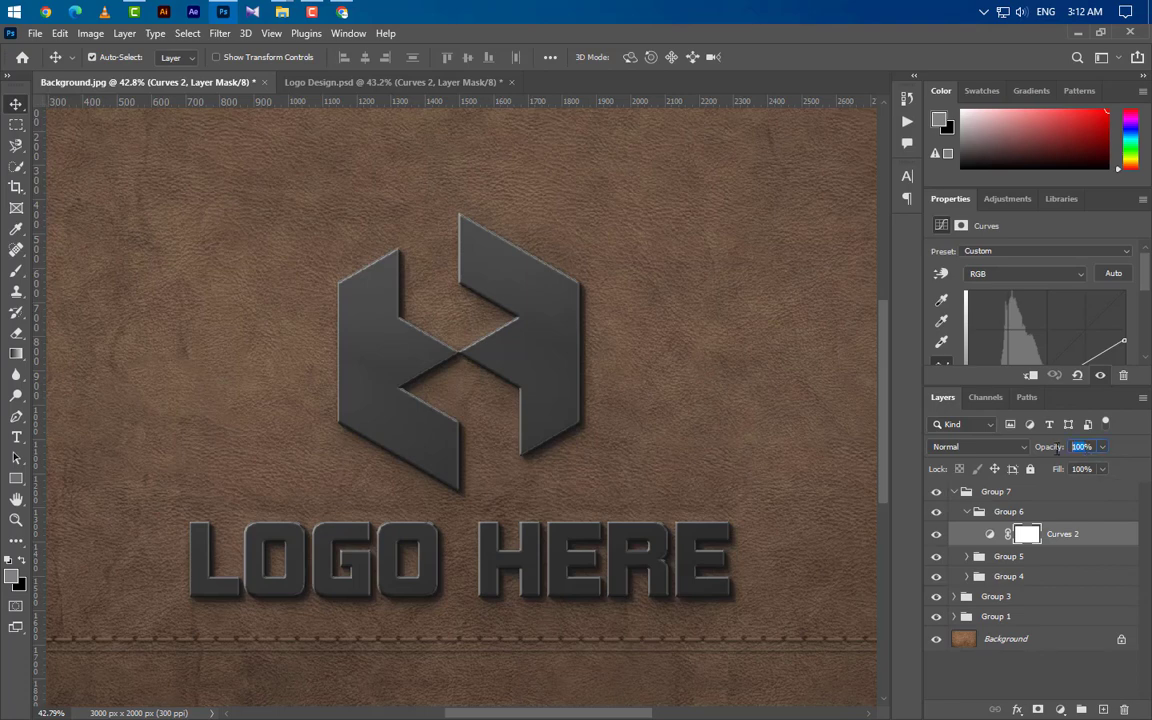
pyautogui.write('30')
pyautogui.press('Return')
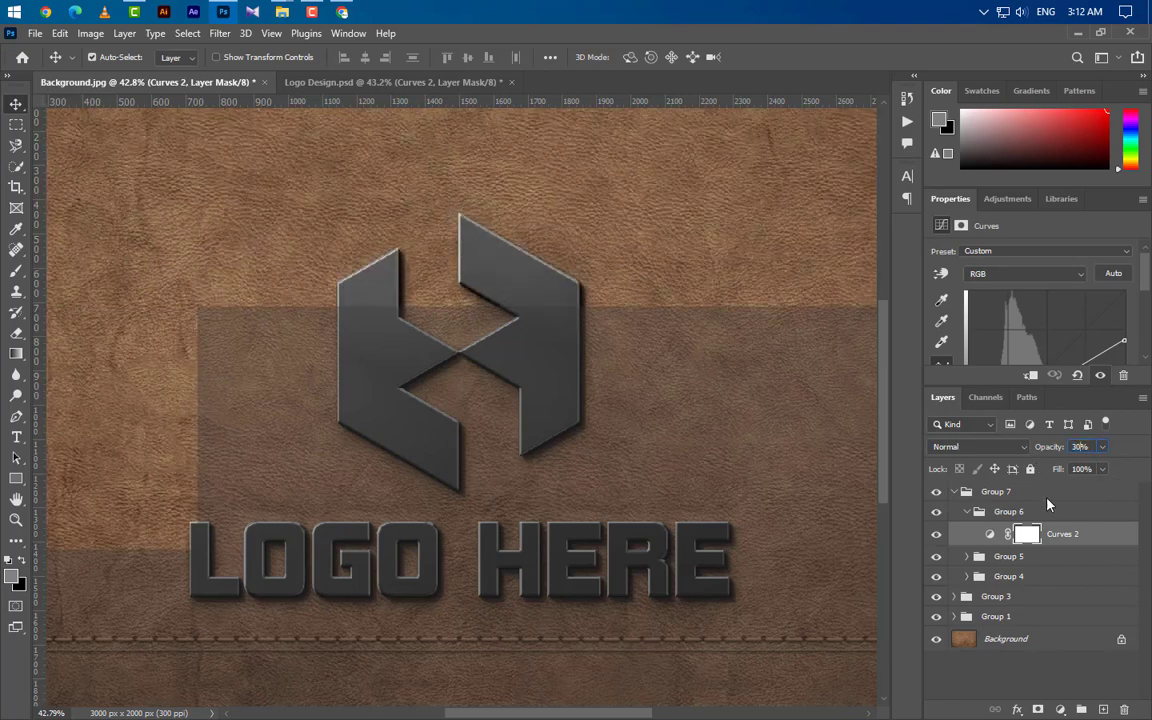
pyautogui.click(967, 512)
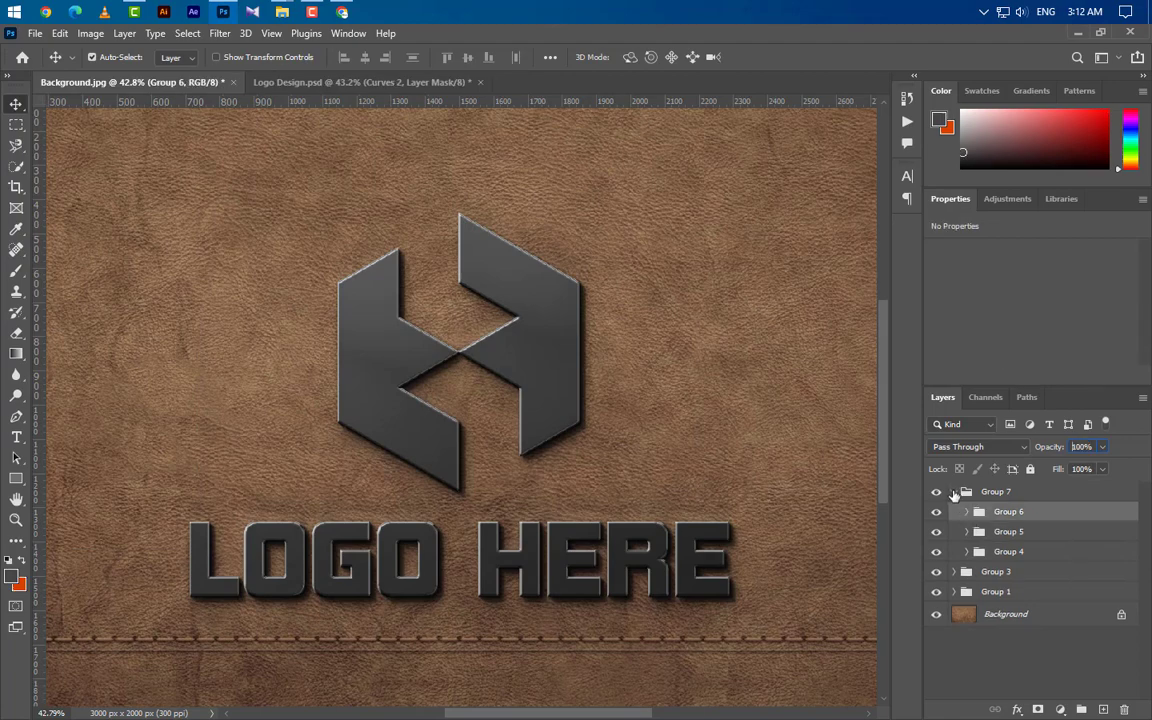
pyautogui.click(953, 491)
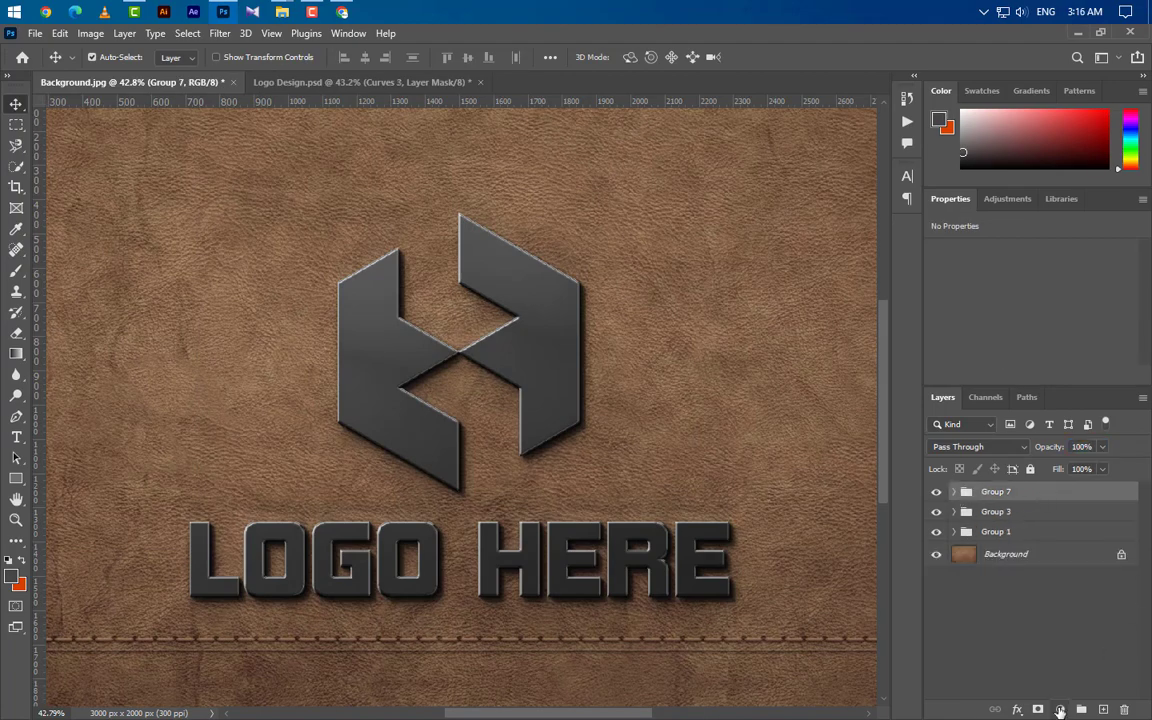
# - Add a Curves adjustment above Group 7 with the black point's output at 18 and the white point's input at 151
pyautogui.click(1060, 709)
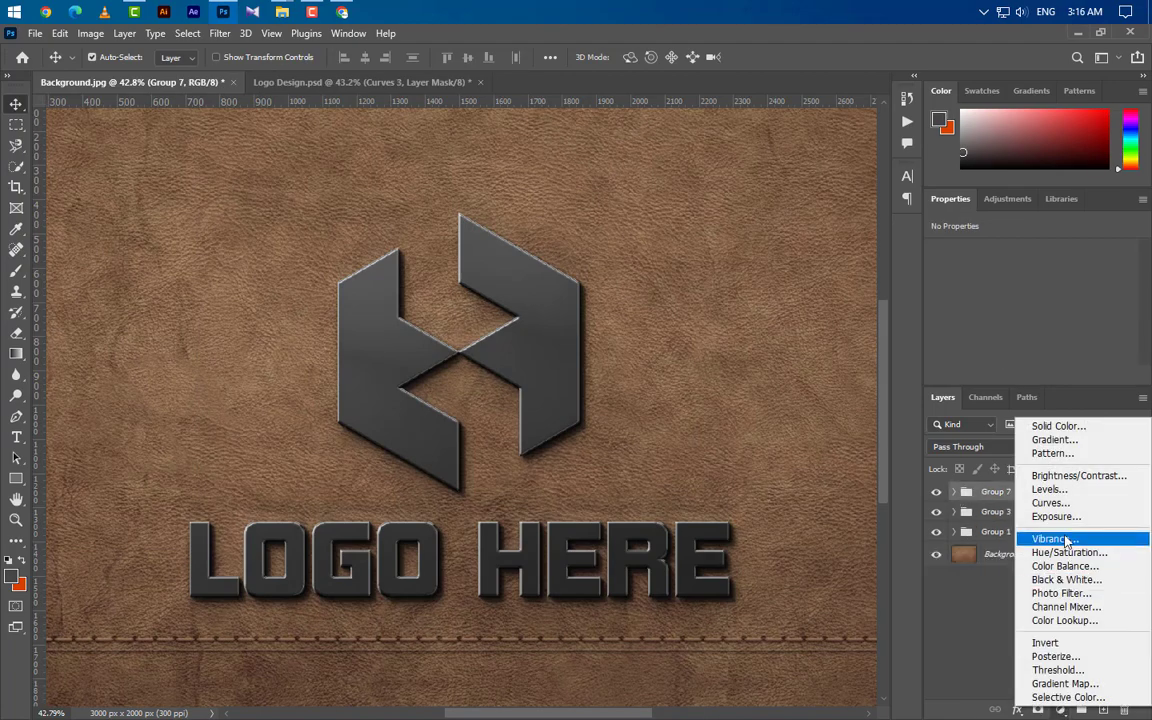
pyautogui.click(1050, 503)
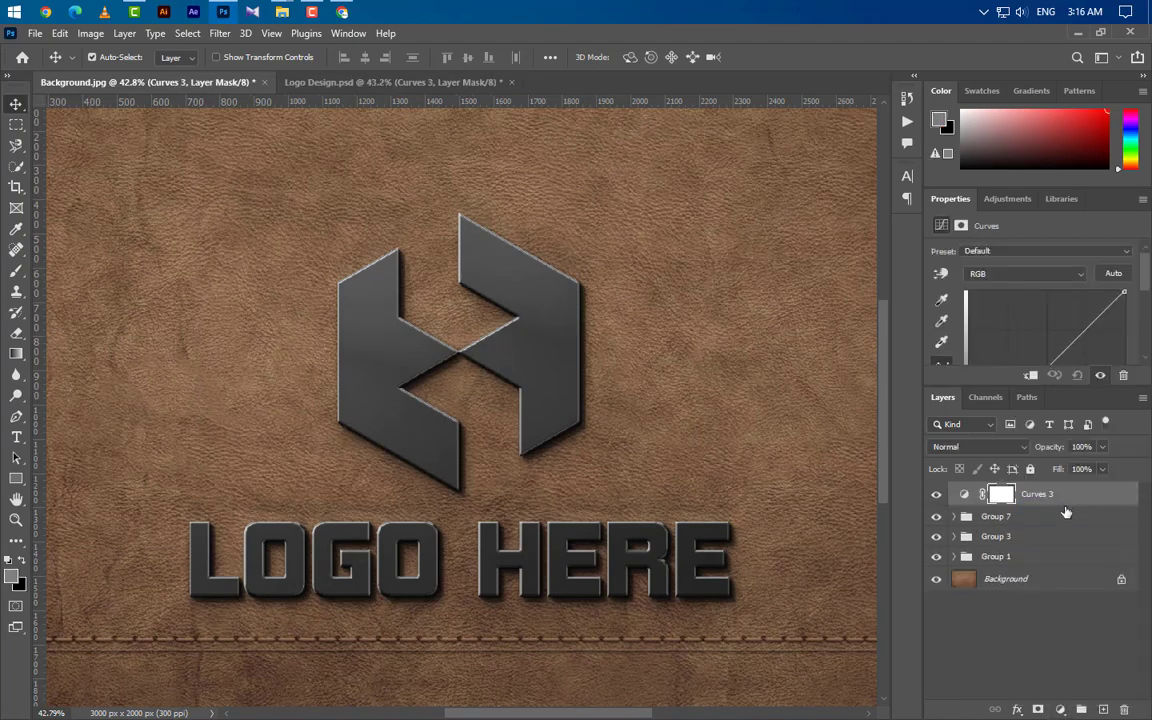
pyautogui.moveTo(1065, 388); pyautogui.dragTo(990, 535)
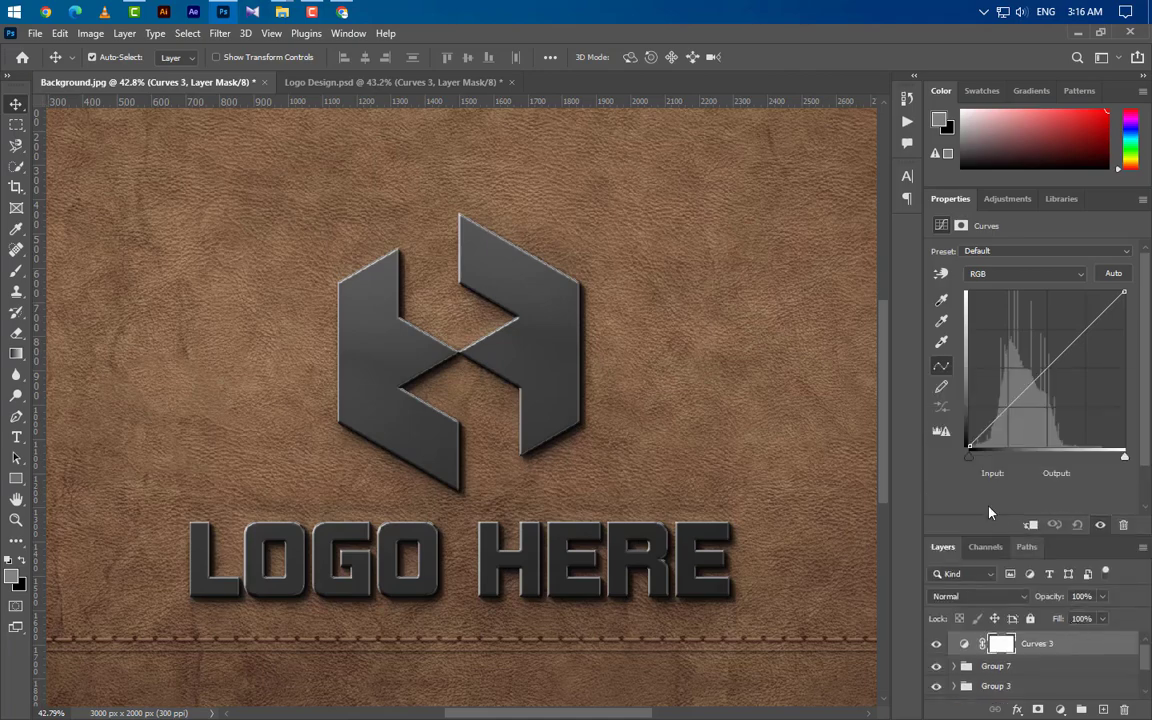
pyautogui.click(971, 458)
pyautogui.write('18')
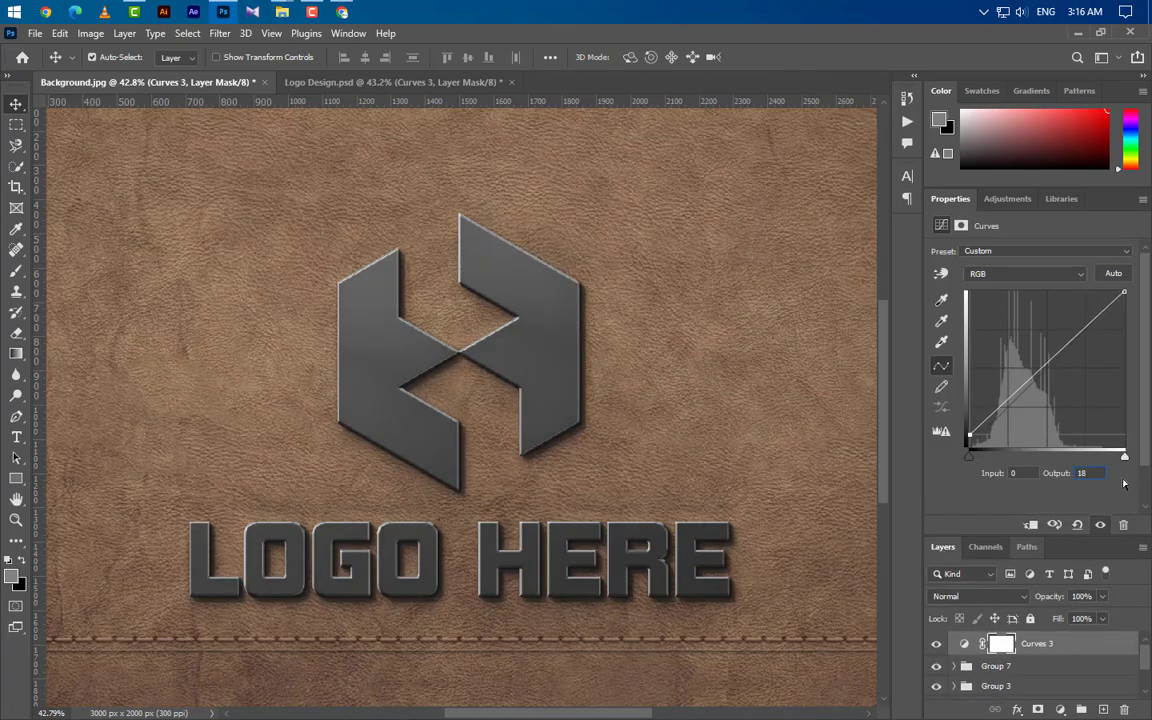
pyautogui.click(1125, 457)
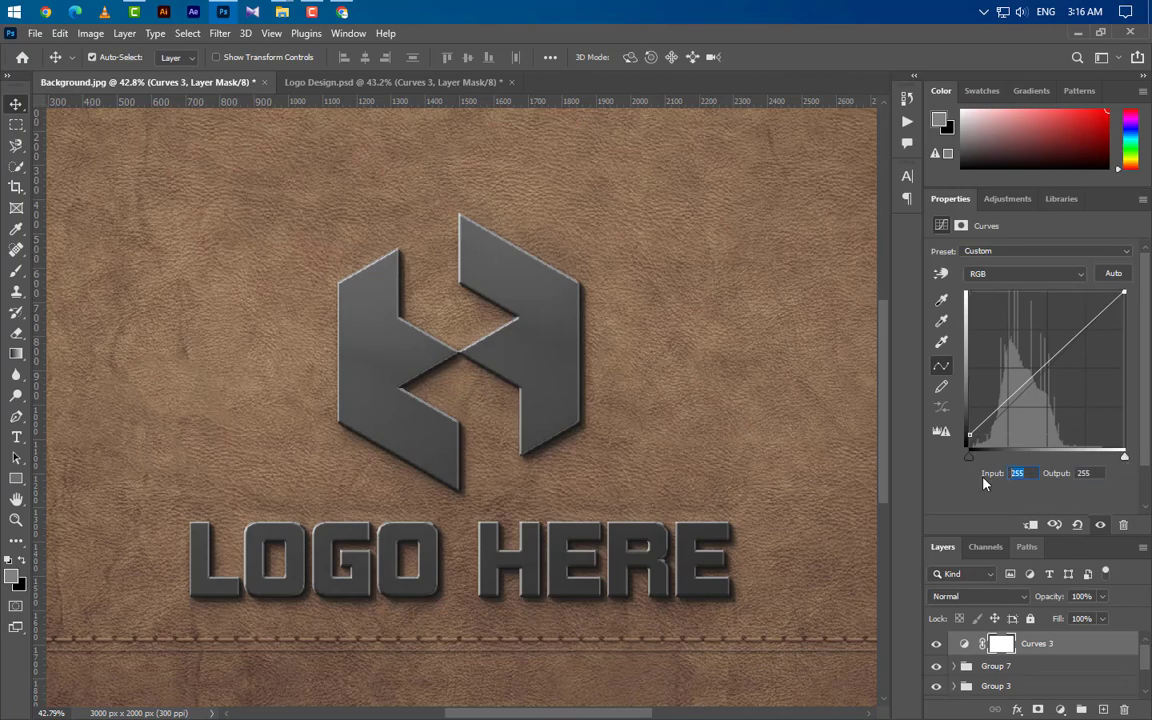
pyautogui.write('151')
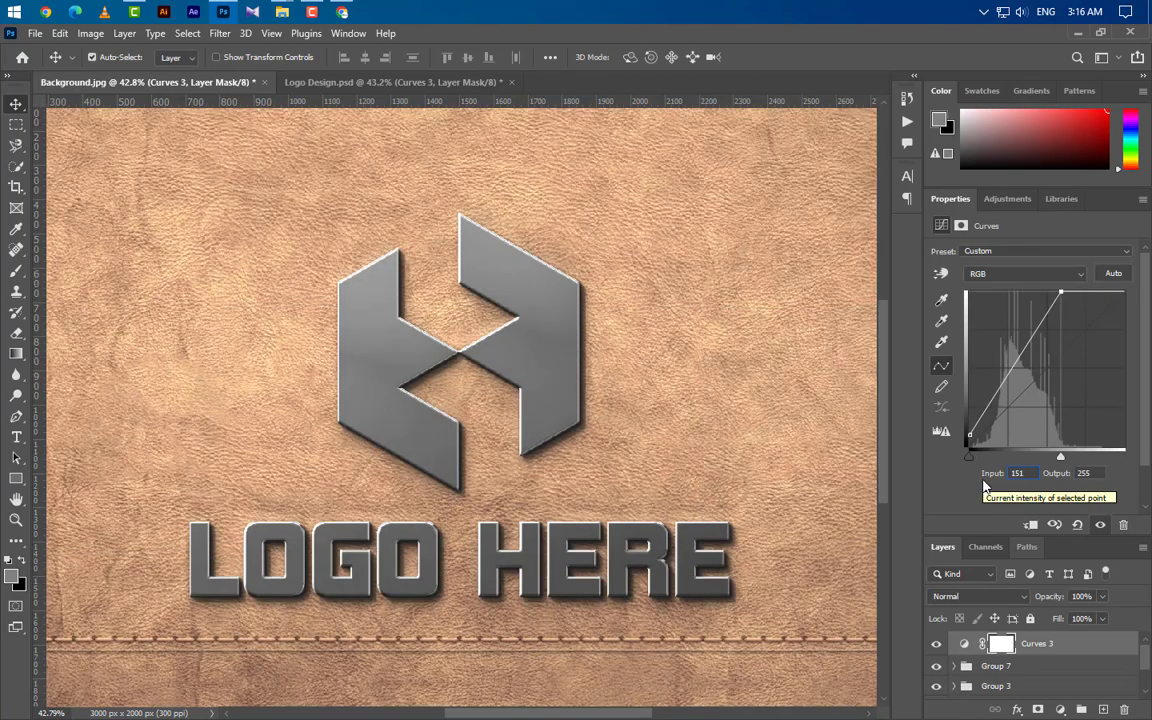
# - Clip the Curves 3 adjustment to Group 7 and duplicate it
pyautogui.rightClick(1078, 645)
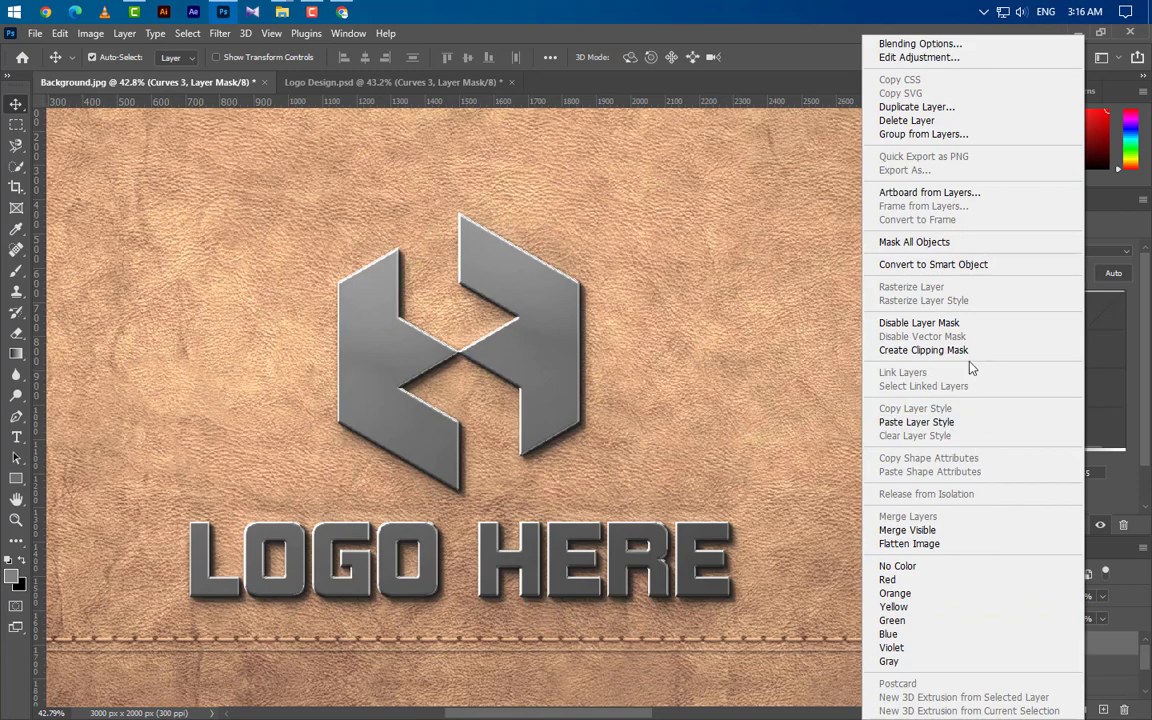
pyautogui.click(968, 352)
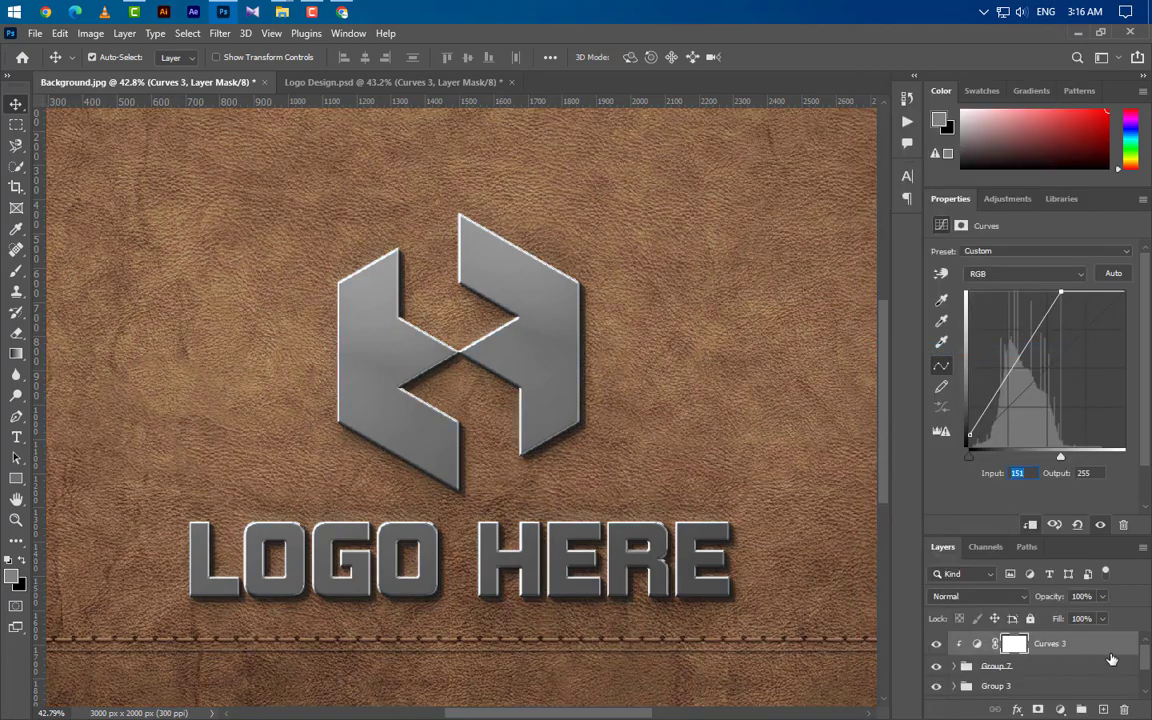
pyautogui.rightClick(1111, 659)
pyautogui.click(850, 115)
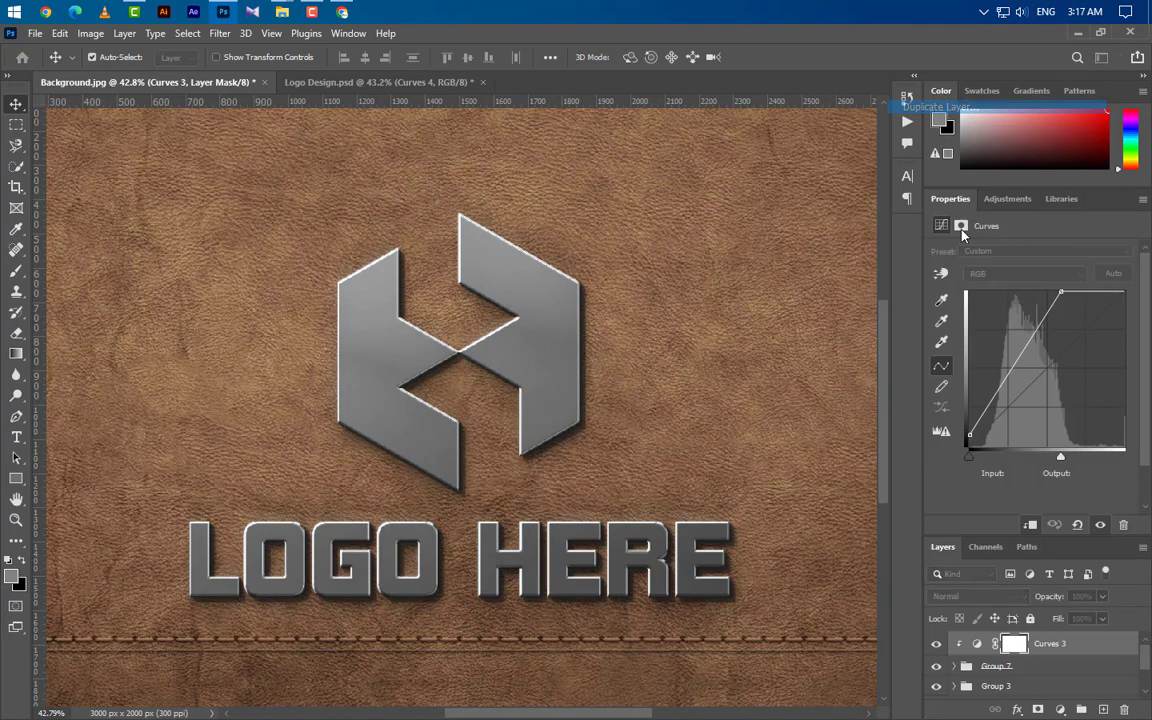
pyautogui.click(716, 219)
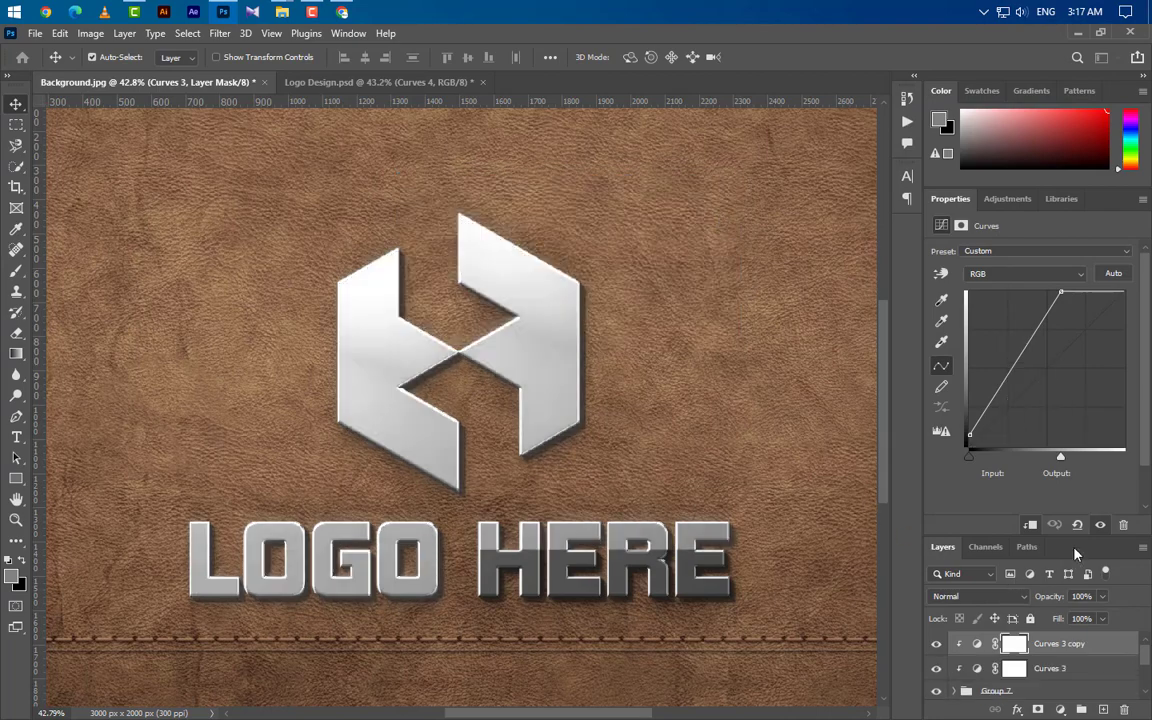
# - Set the Curves 3 copy adjustment's white point input to 147 and its black point output to 59
pyautogui.moveTo(1060, 458); pyautogui.dragTo(1062, 458)
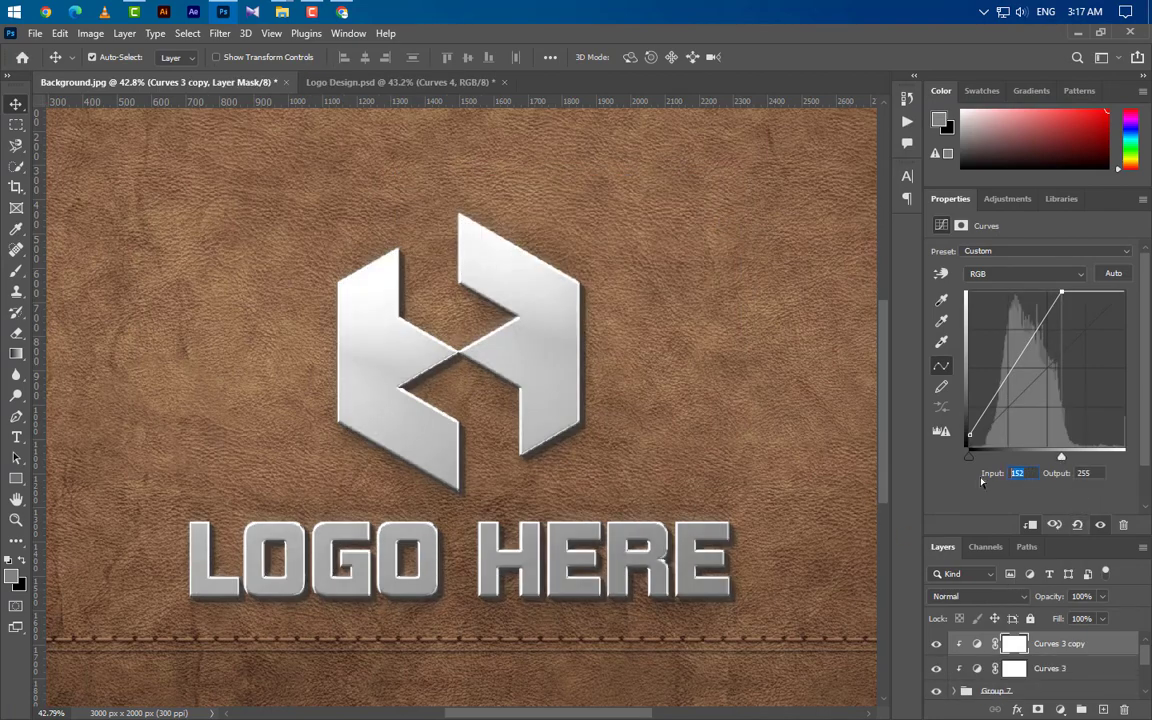
pyautogui.write('147')
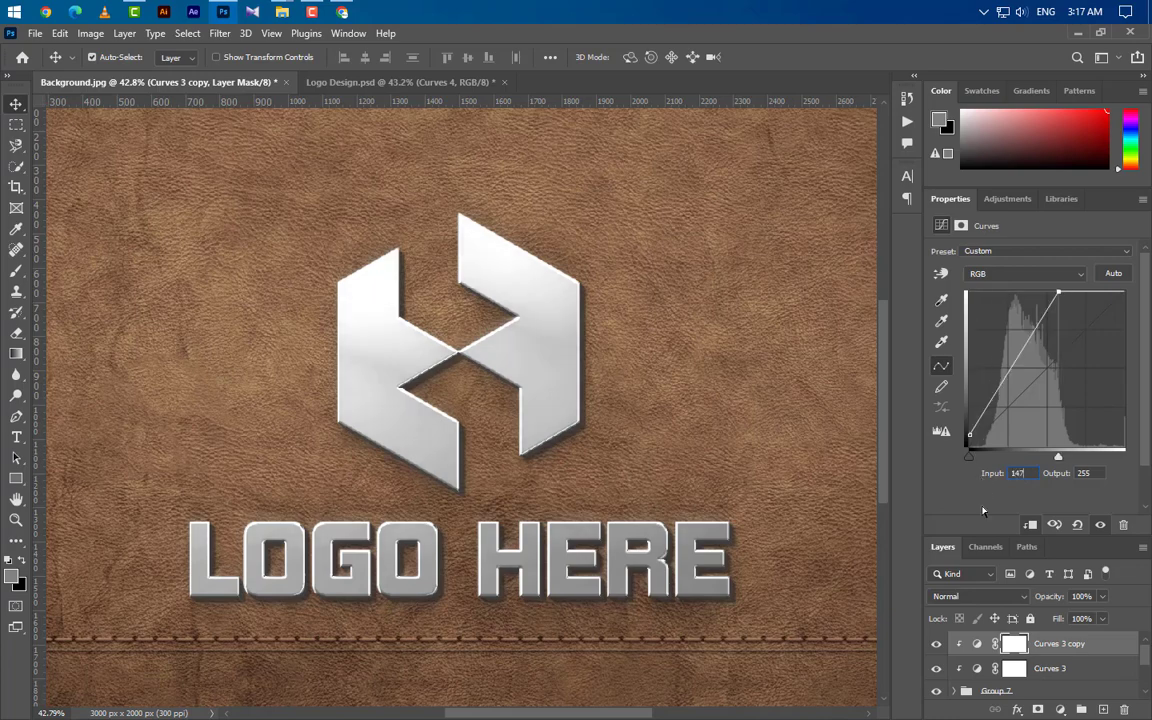
pyautogui.click(969, 459)
pyautogui.moveTo(1092, 474); pyautogui.dragTo(1055, 481)
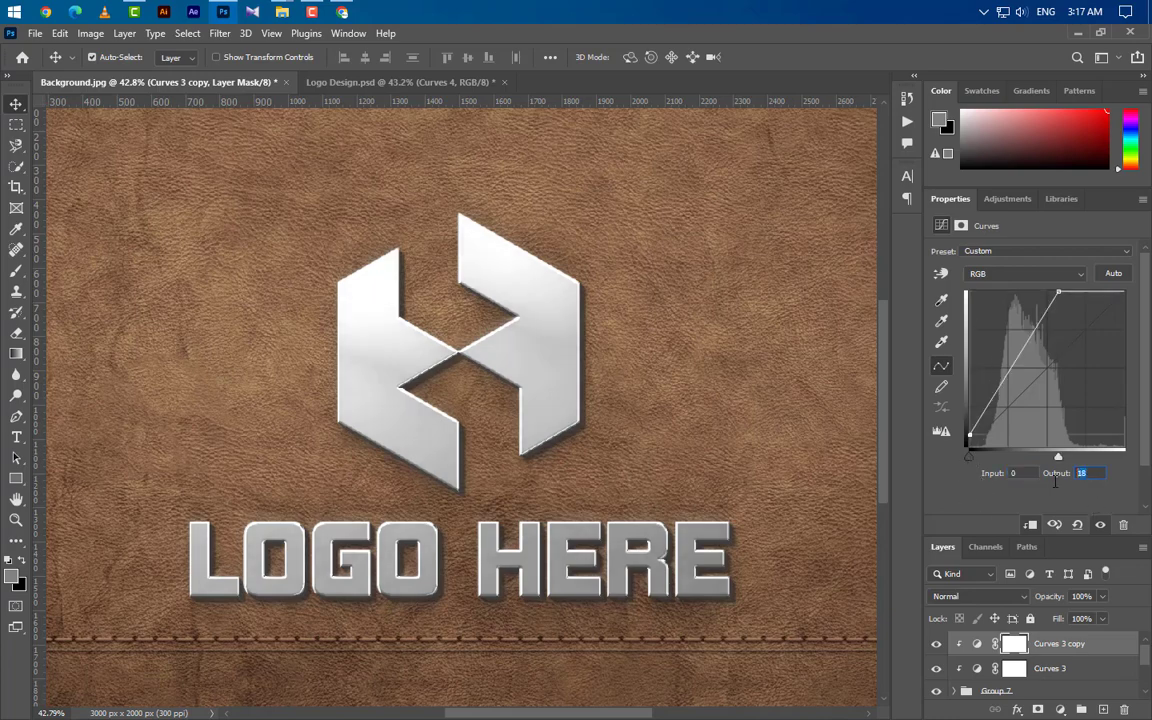
pyautogui.write('59')
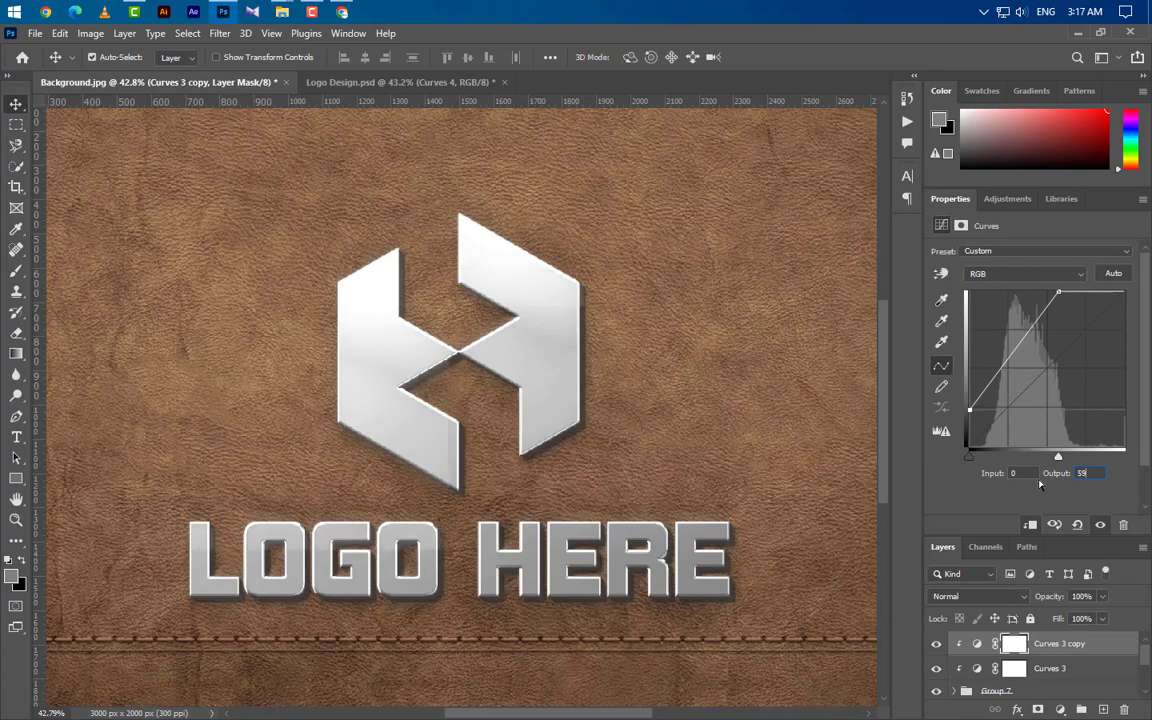
# - Lower the opacity of the Curves 3 copy adjustment to 20%
pyautogui.click(1103, 647)
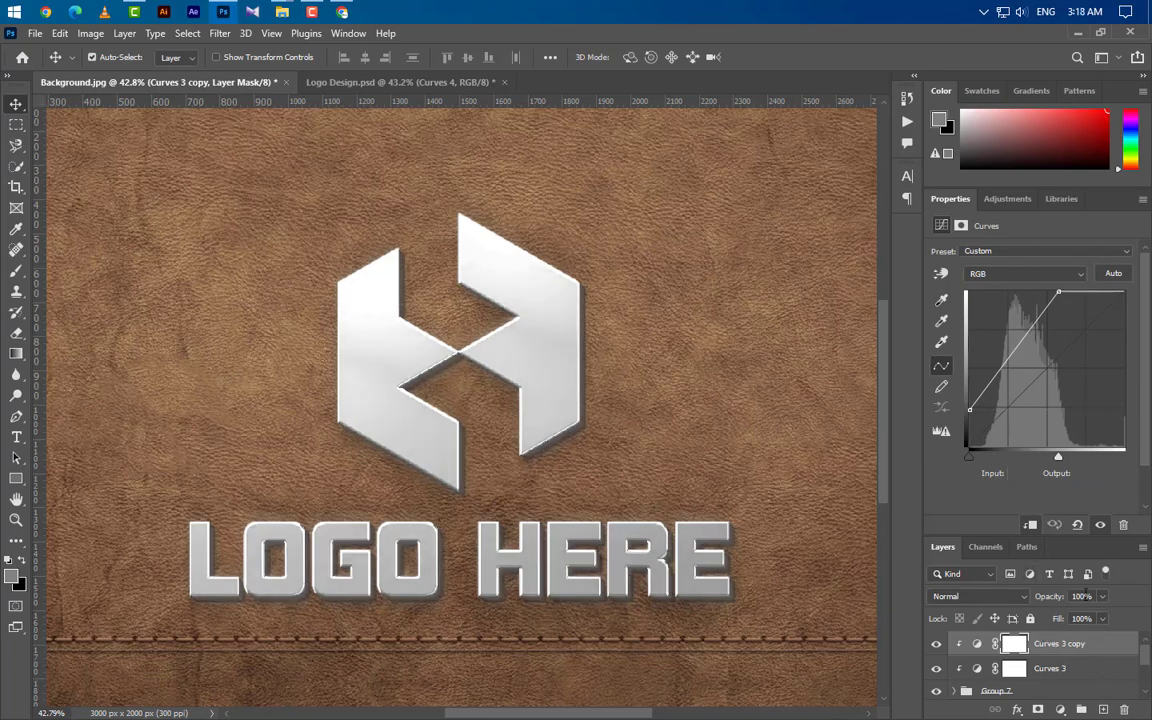
pyautogui.moveTo(1086, 595); pyautogui.dragTo(1030, 604)
pyautogui.write('20')
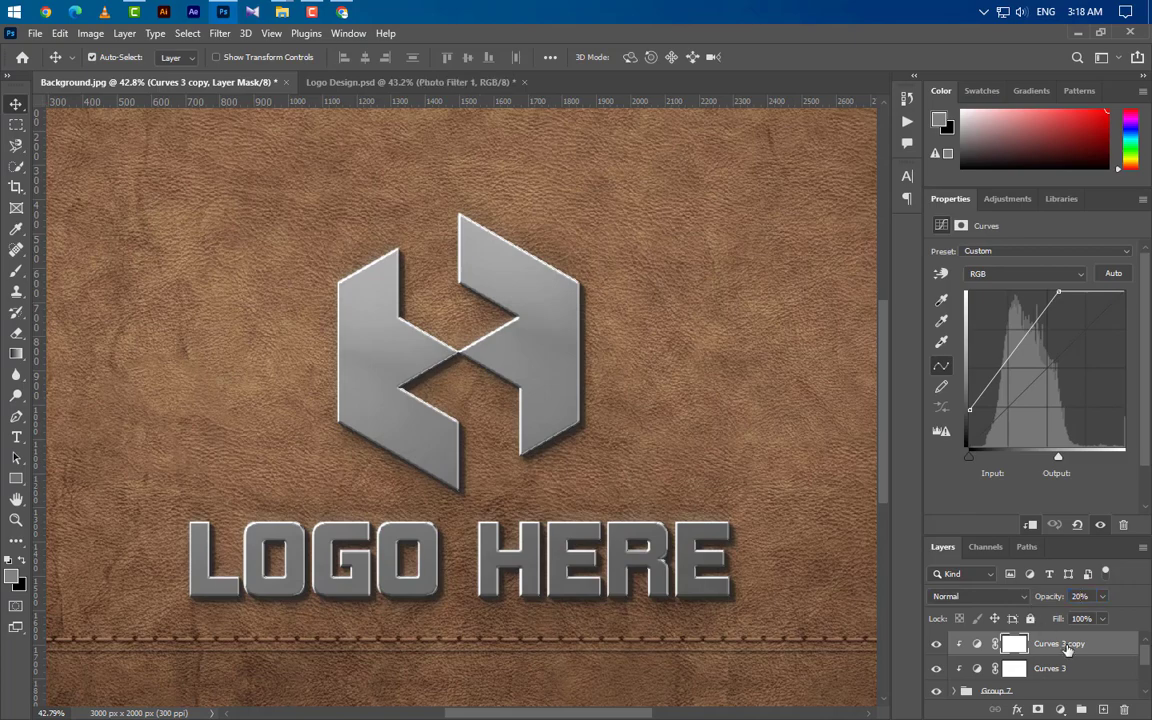
# - Add a Photo Filter adjustment with Warming Filter (85) at 75% density and clip it to the layers below
pyautogui.click(1060, 709)
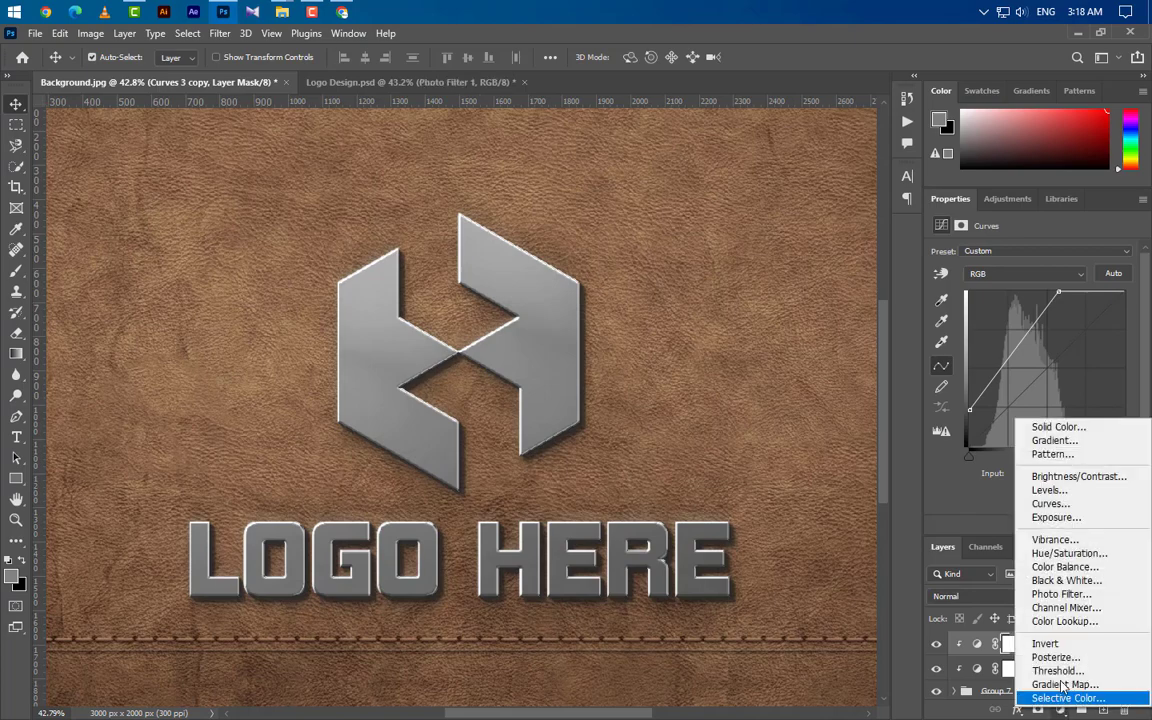
pyautogui.click(1060, 594)
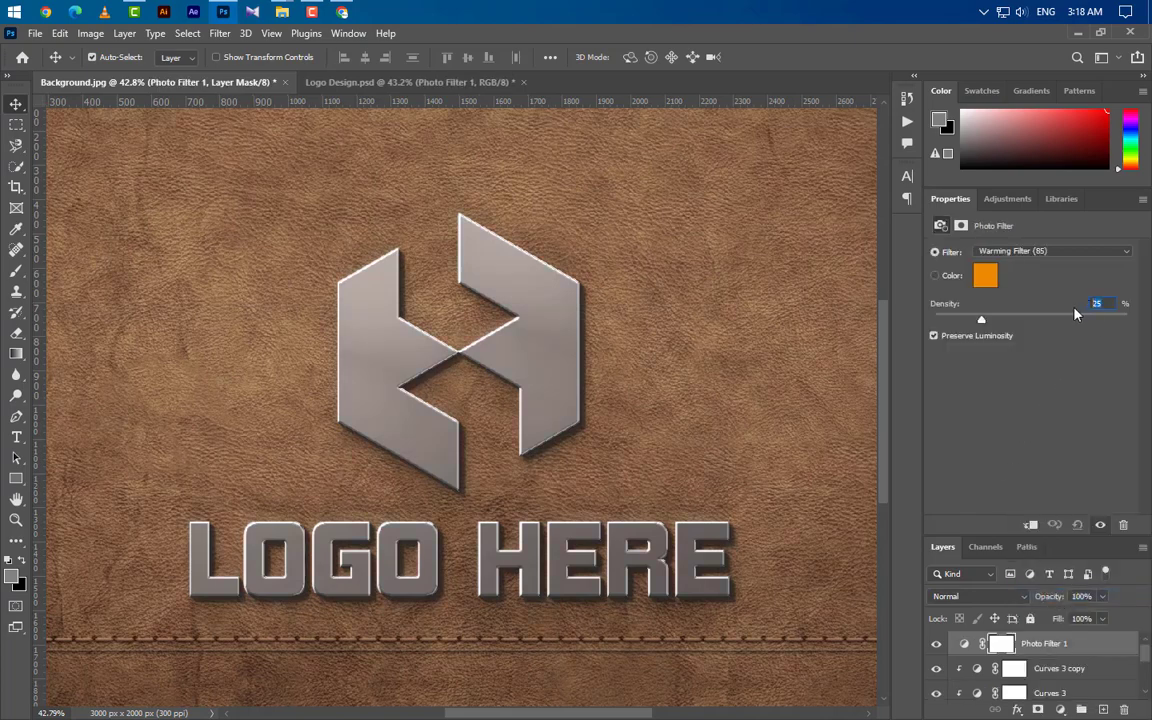
pyautogui.write('75')
pyautogui.rightClick(978, 585)
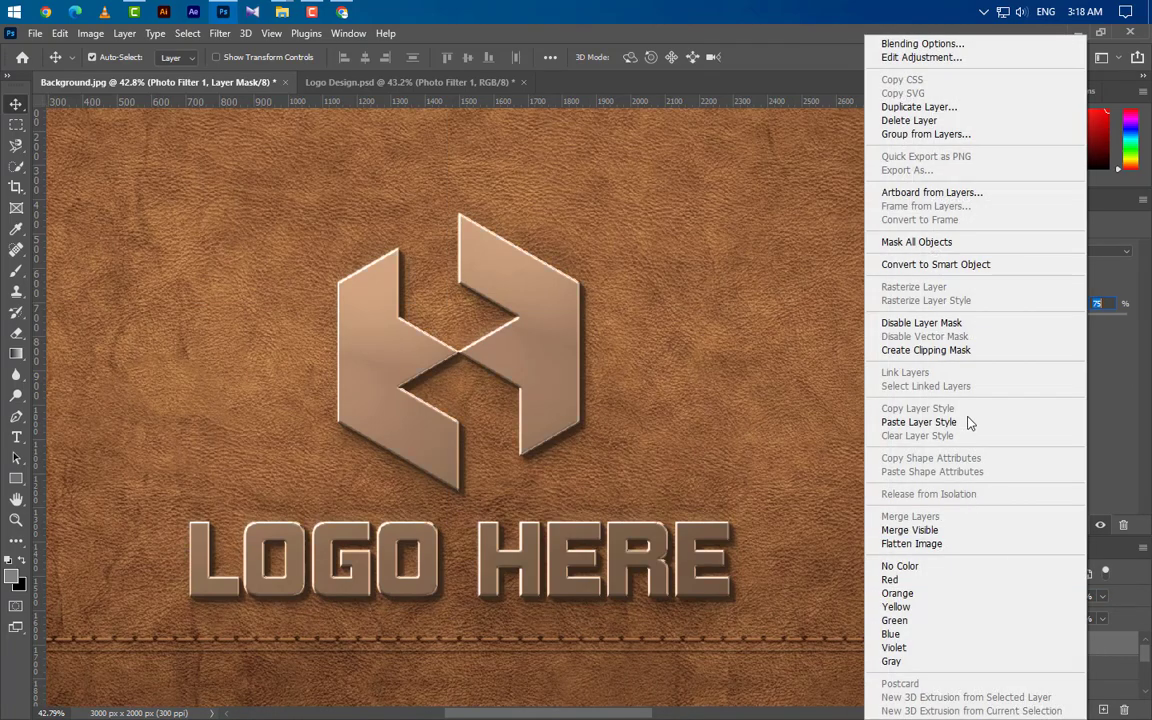
pyautogui.click(957, 351)
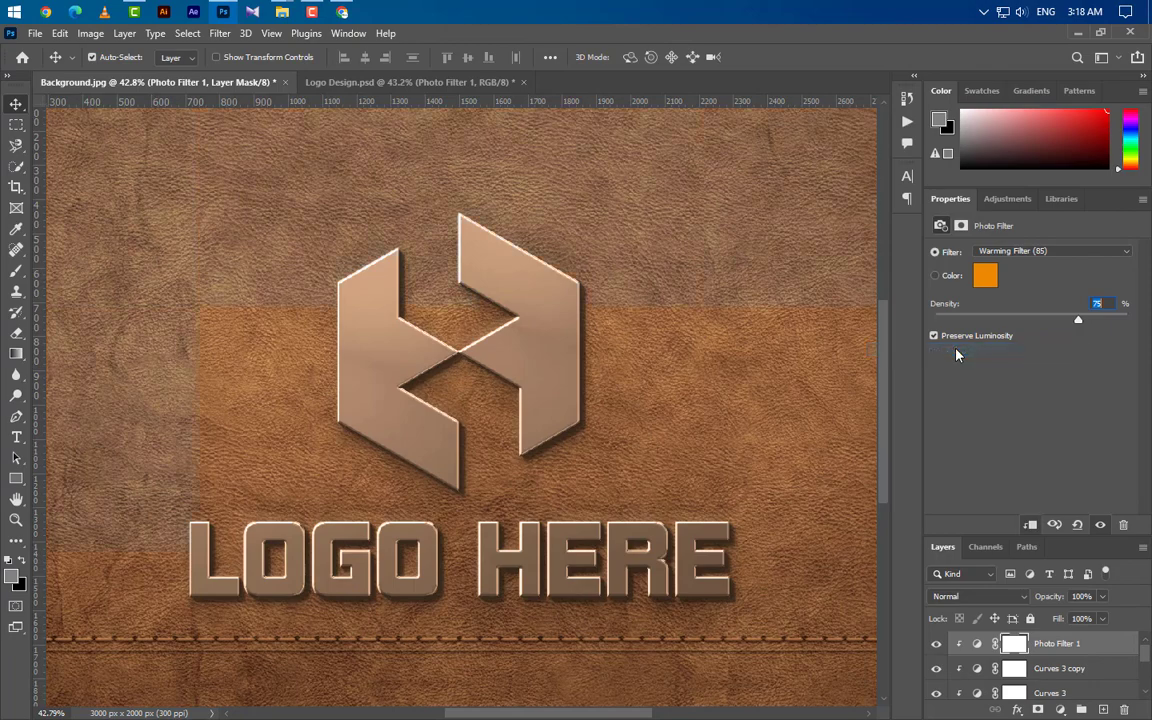
# - Add a Hue/Saturation adjustment above the Photo Filter with hue +8 and clip it to the layers below
pyautogui.click(1094, 652)
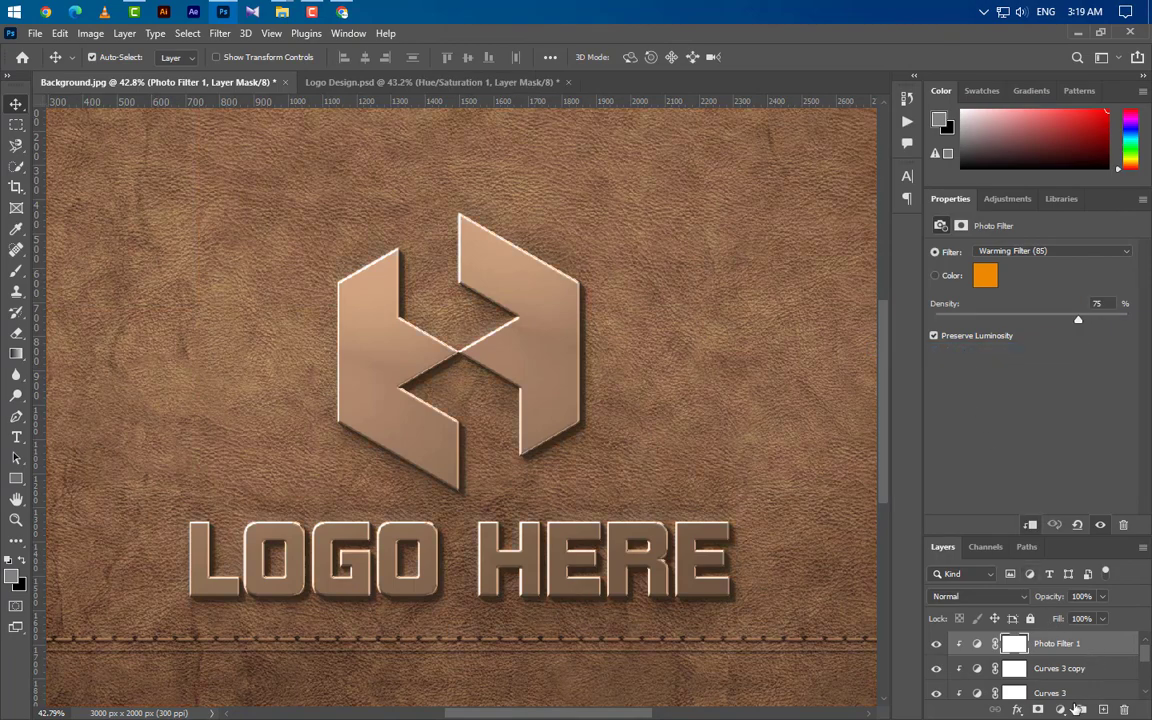
pyautogui.click(1060, 710)
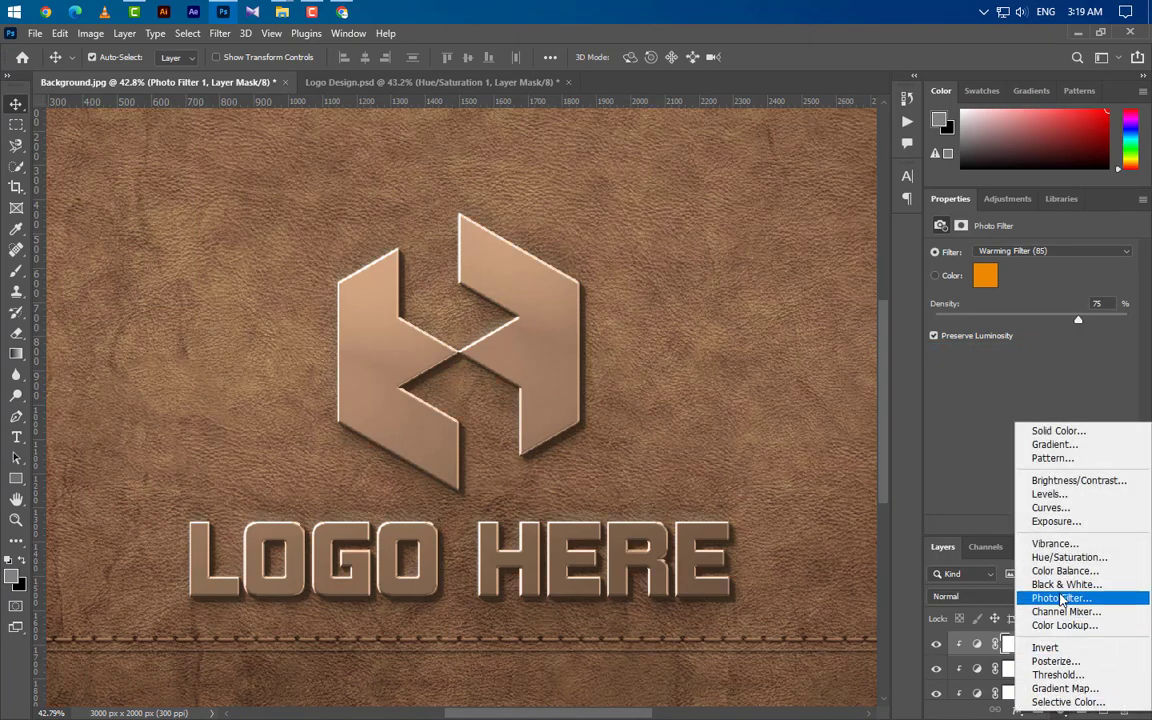
pyautogui.click(985, 510)
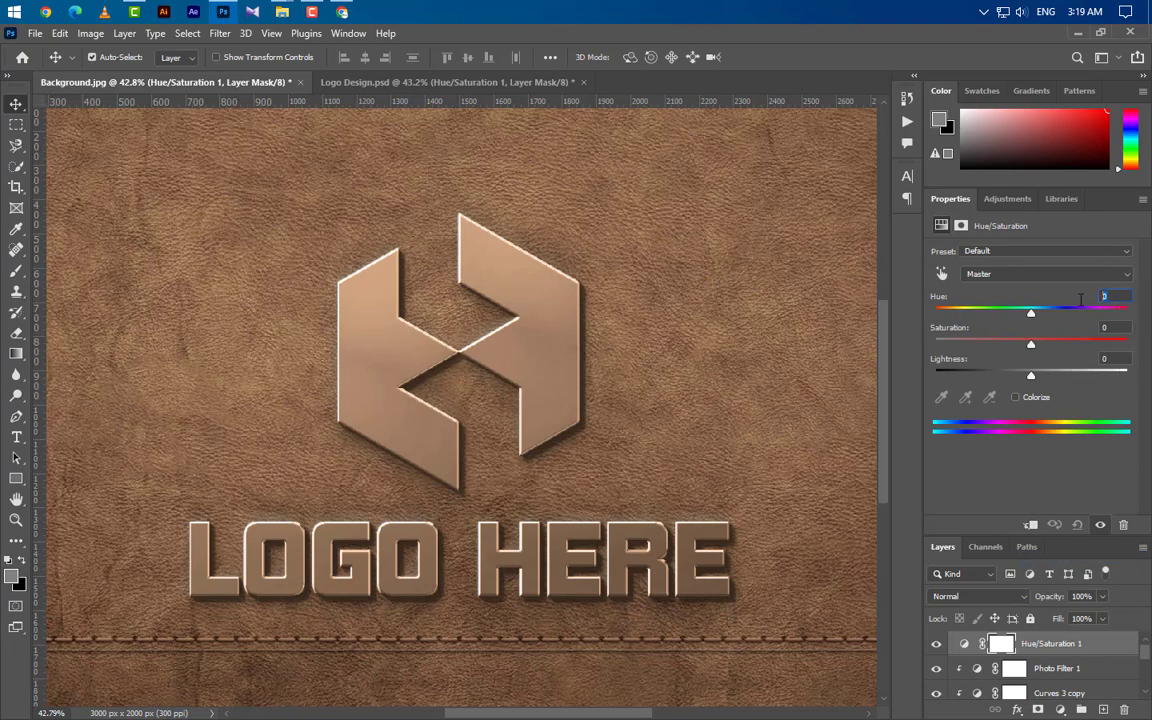
pyautogui.write('8')
pyautogui.rightClick(1098, 644)
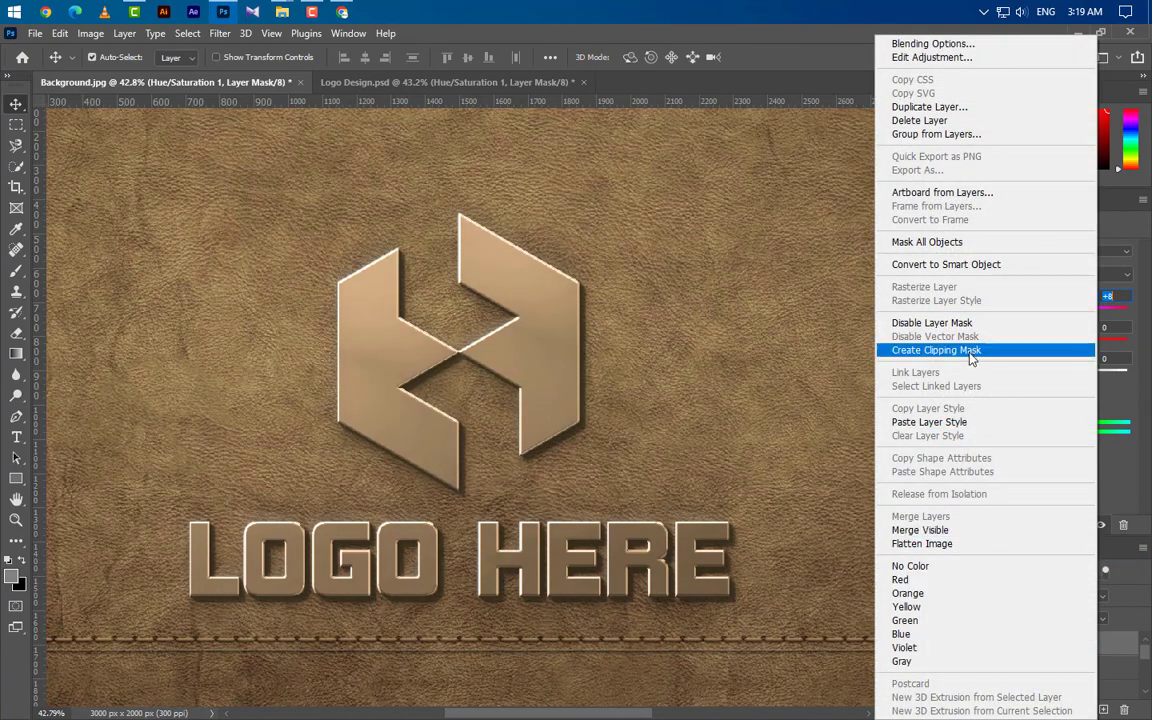
pyautogui.click(880, 352)
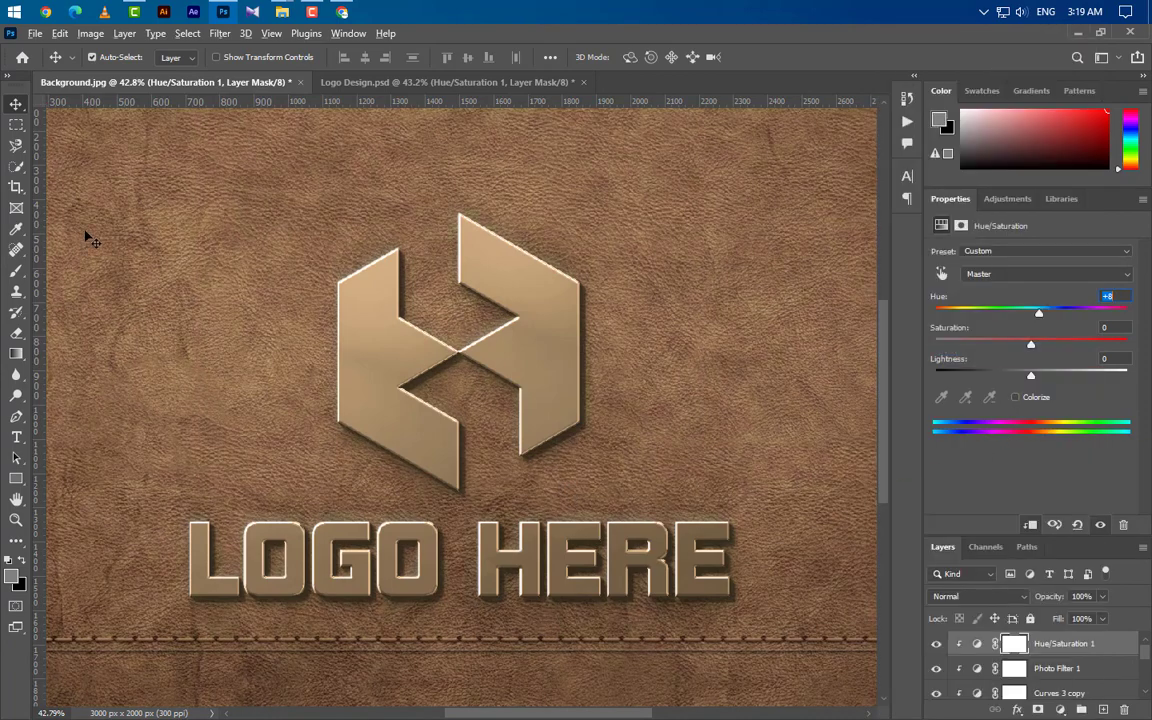
pyautogui.click(16, 125)
pyautogui.click(16, 105)
pyautogui.scroll(-1, 400, 383)
pyautogui.scroll(-5, 403, 384)
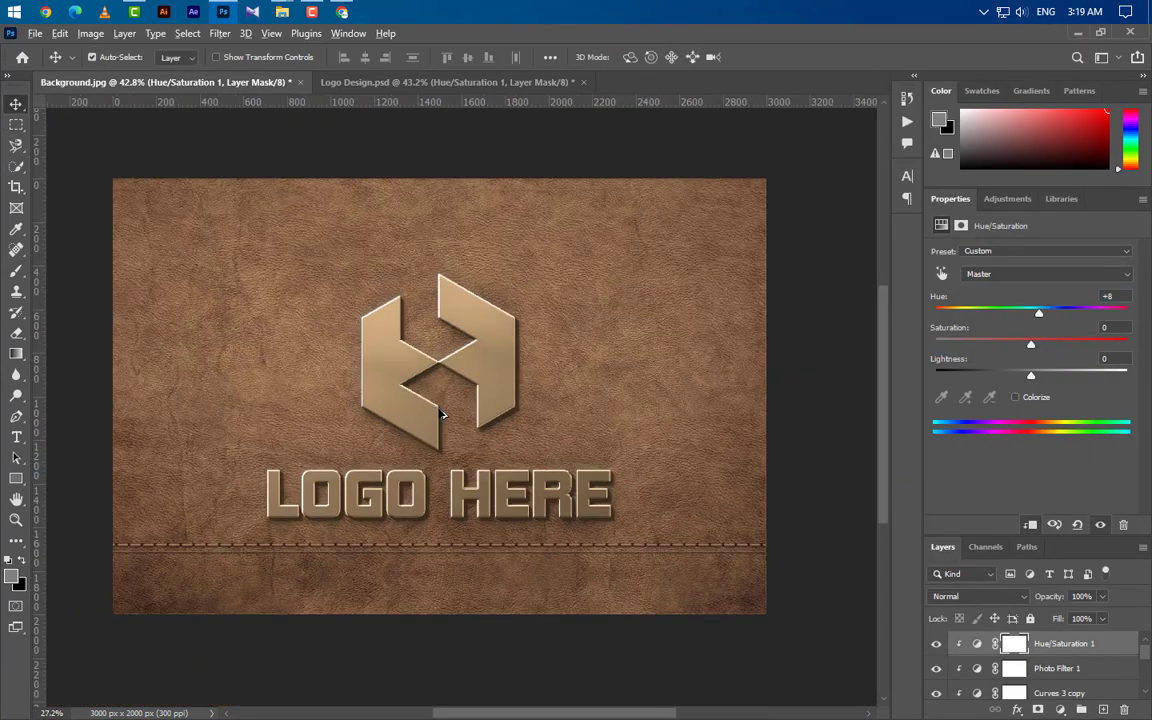
pyautogui.scroll(3, 332, 359)
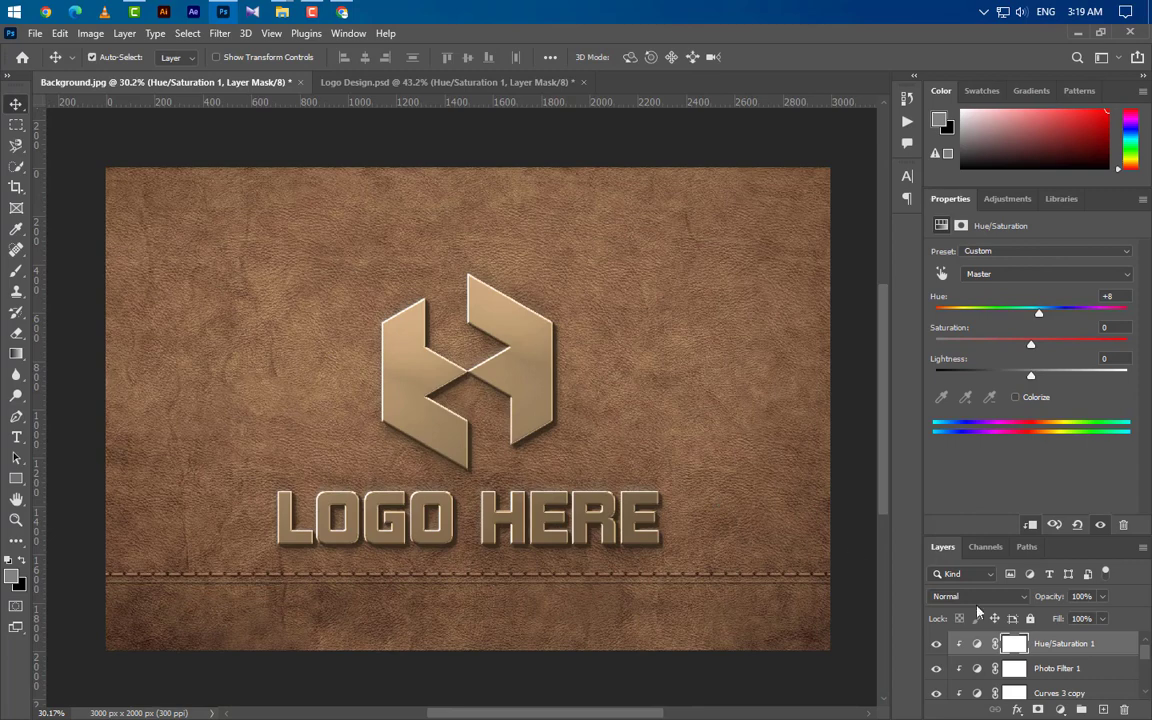
# - Duplicate the GraphicsFamily copy 30 smart object inside Group 5 of Group 7
pyautogui.moveTo(1066, 542); pyautogui.dragTo(1066, 390)
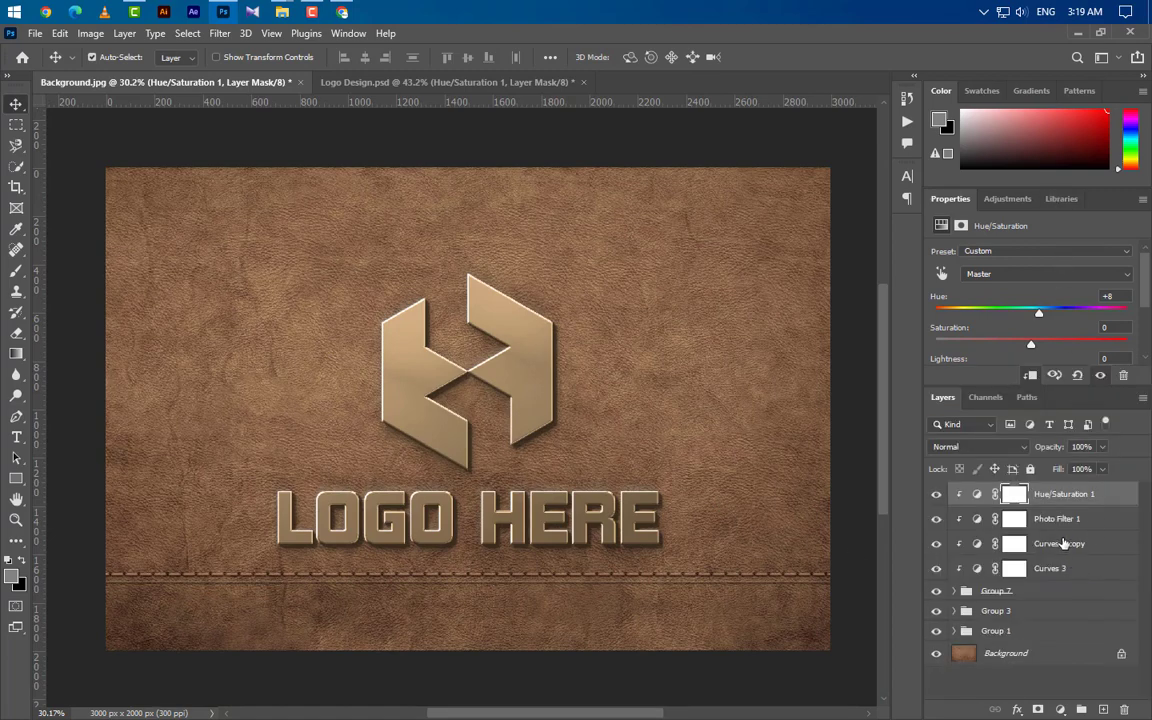
pyautogui.click(957, 591)
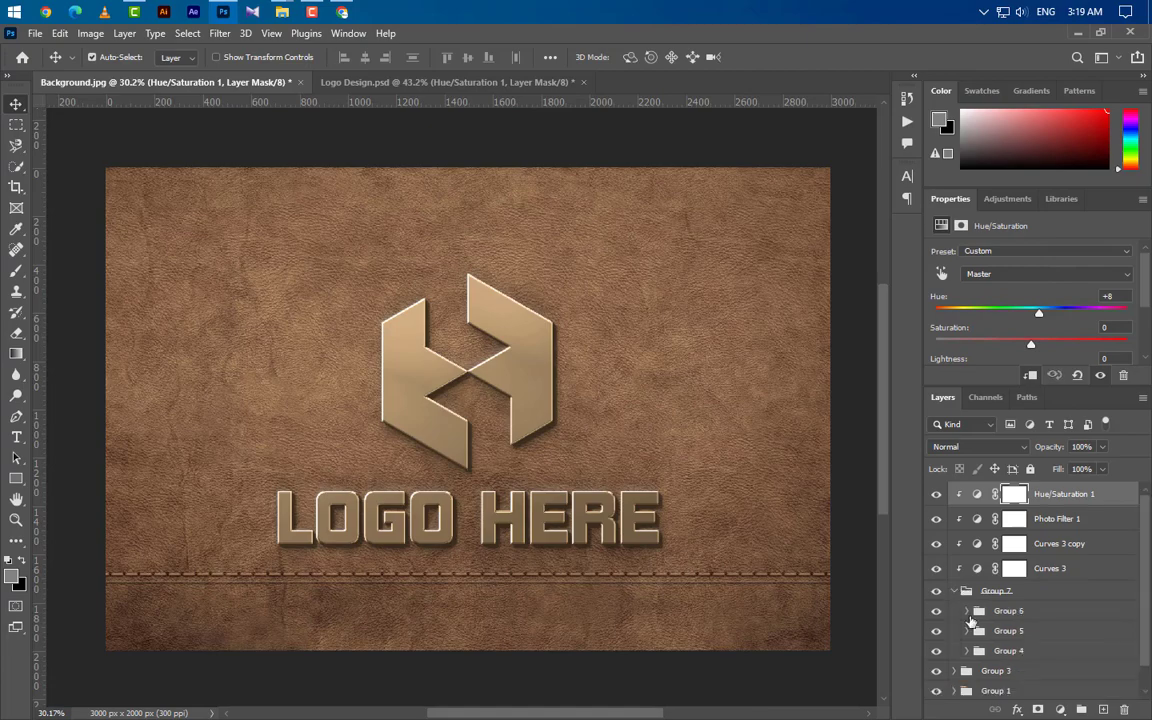
pyautogui.click(967, 631)
pyautogui.click(1055, 655)
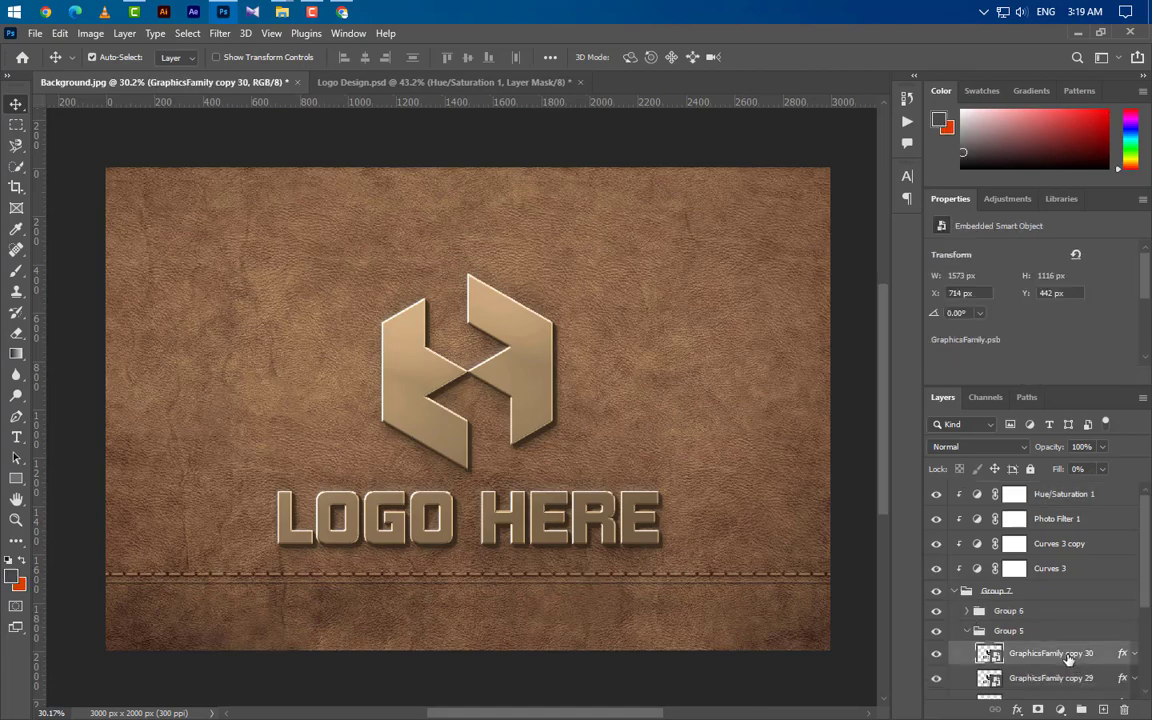
pyautogui.rightClick(1055, 655)
pyautogui.click(897, 55)
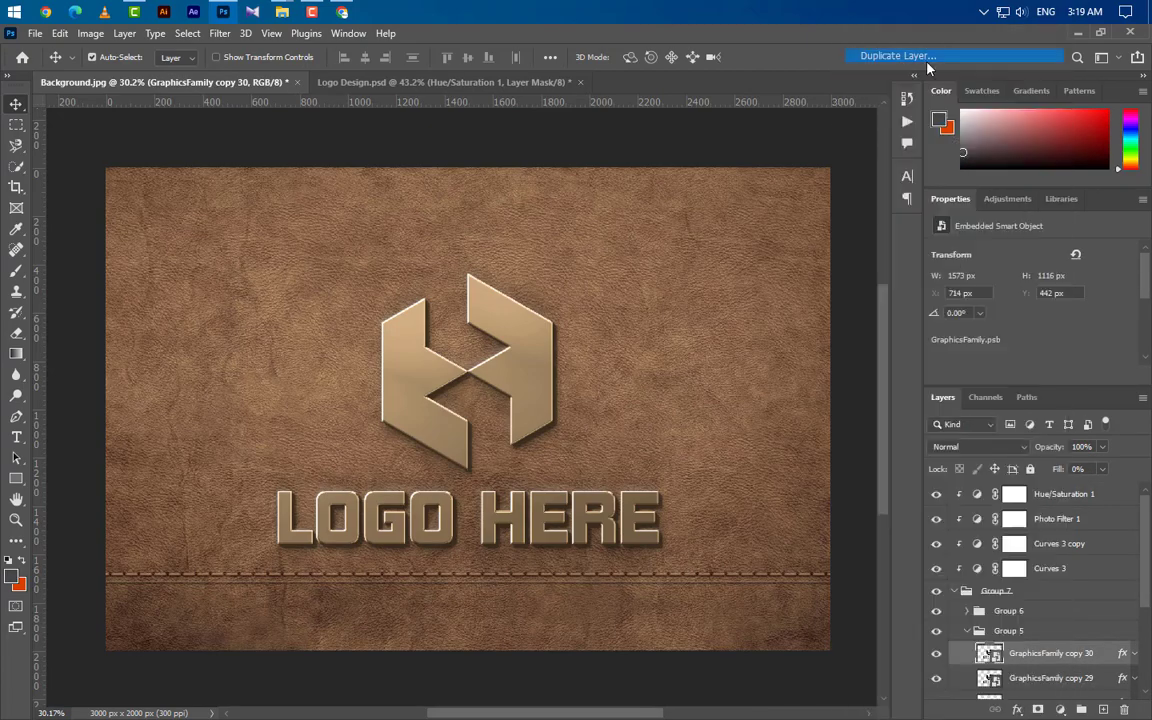
pyautogui.click(707, 213)
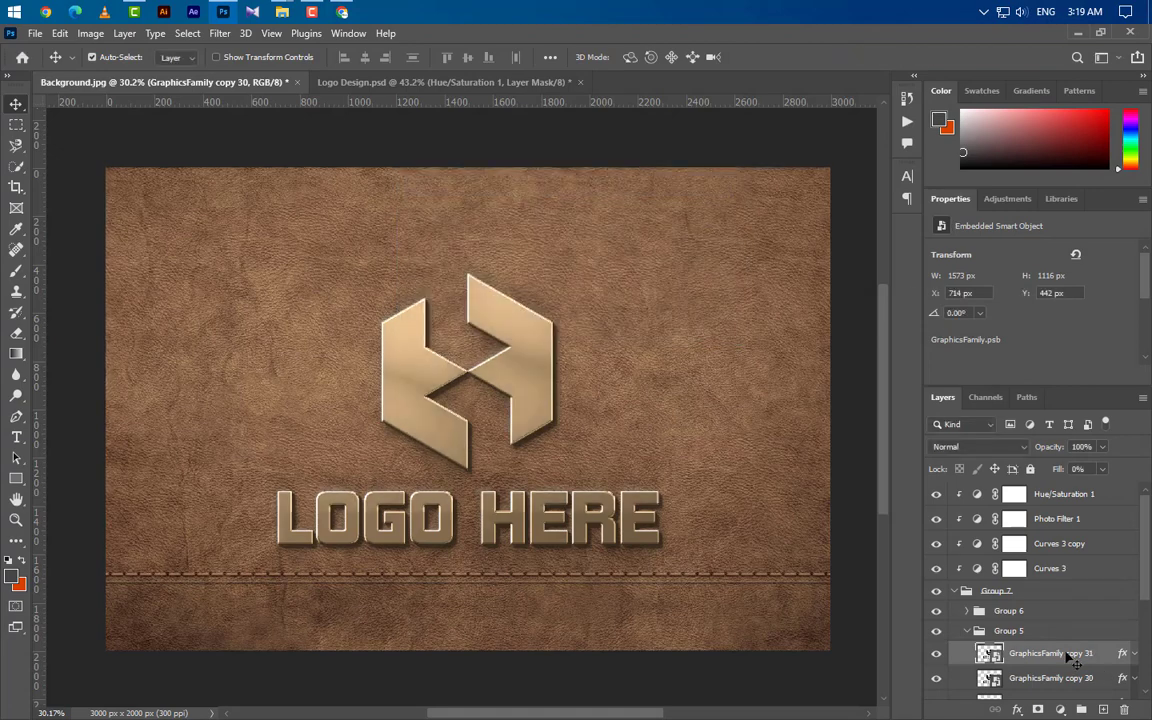
# - Move the duplicated smart object above Hue/Saturation 1 and give it 0% opacity and no layer style, with Group 7 collapsed
pyautogui.moveTo(1050, 655); pyautogui.dragTo(921, 489)
pyautogui.click(1104, 449)
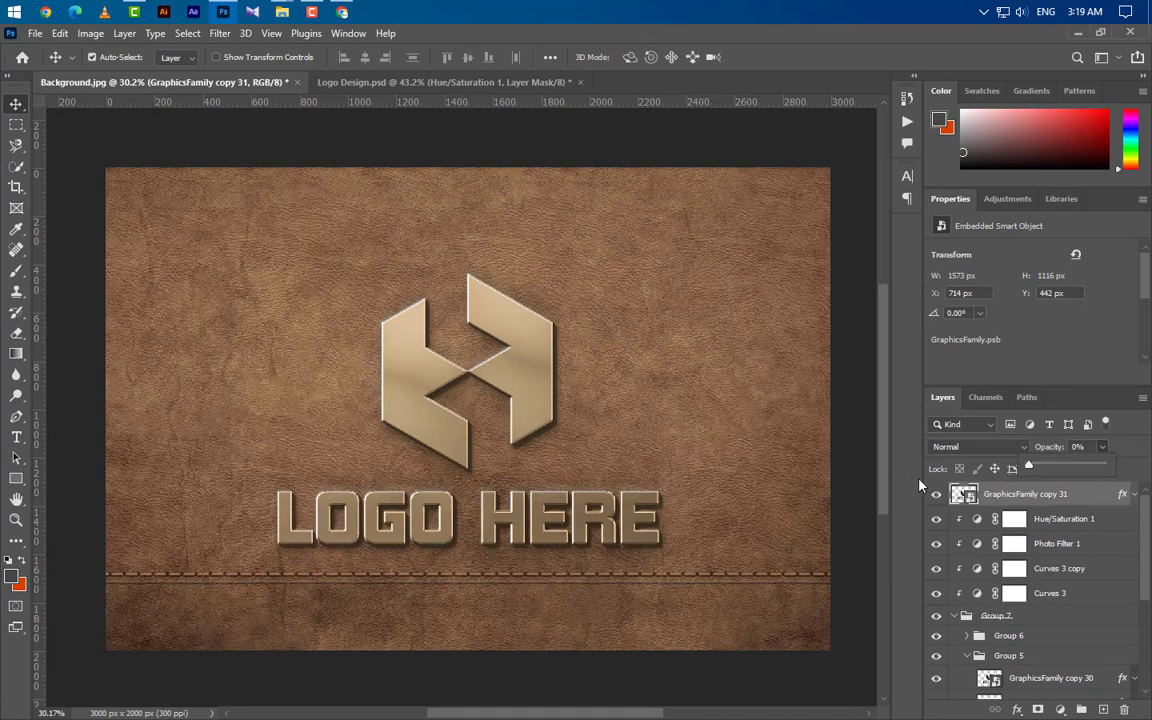
pyautogui.click(955, 617)
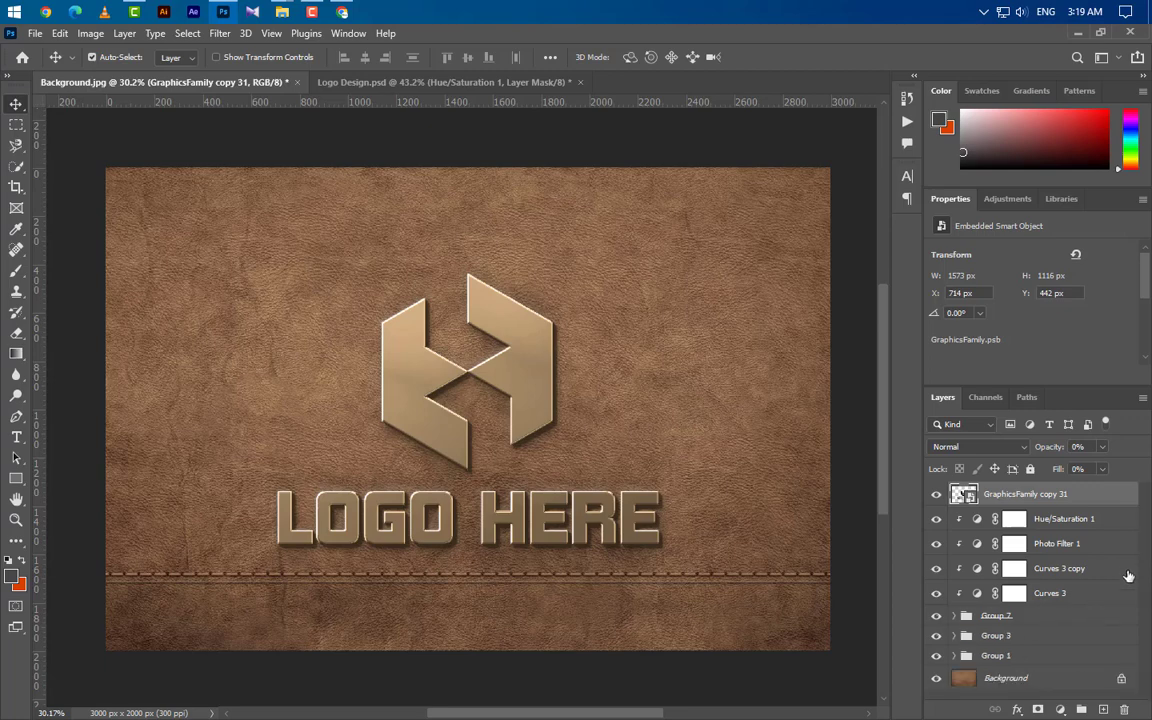
# - Rename the topmost smart object layer as [ YOUR LOGO HERE ]
pyautogui.doubleClick(1040, 495)
pyautogui.press('BackSpace')
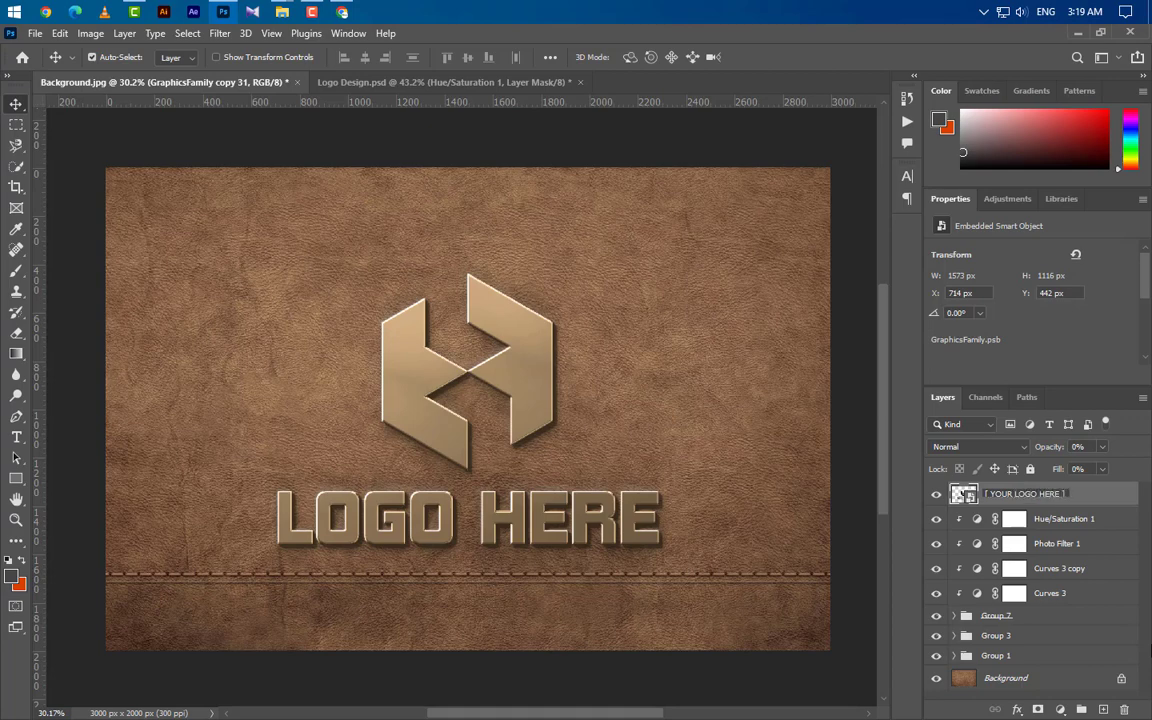
pyautogui.press('Return')
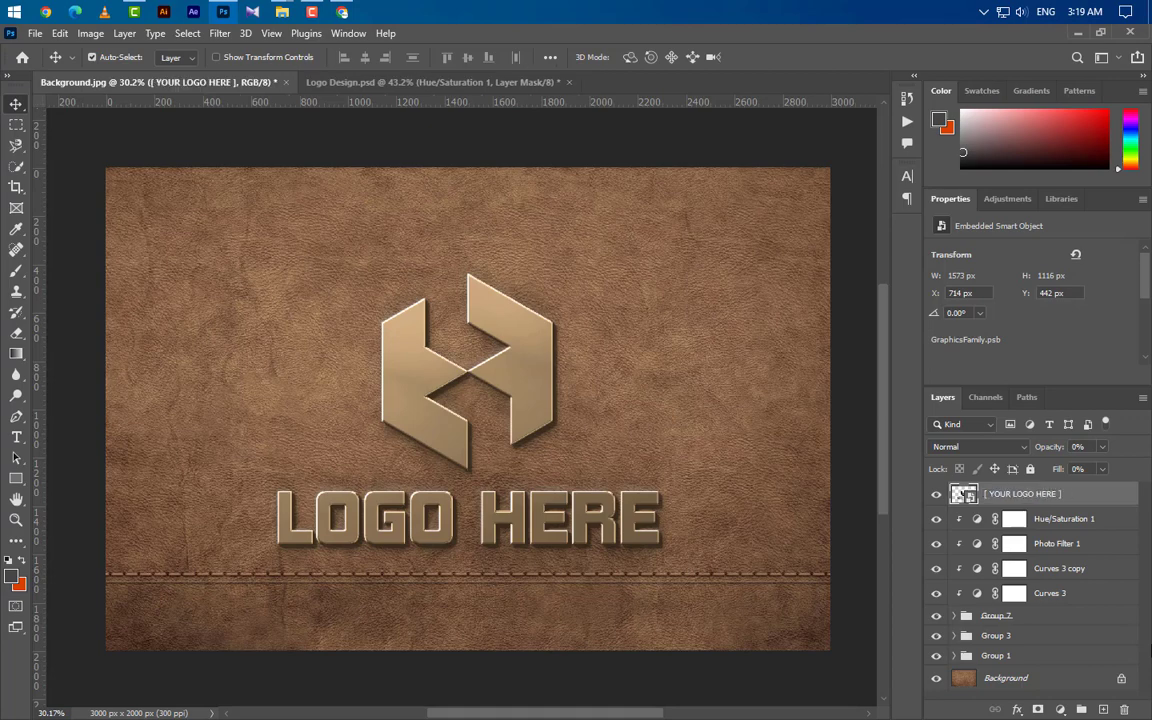
# - Open the contents of the [ YOUR LOGO HERE ] smart object and bring in the logo layer from Logo Design.psd
pyautogui.doubleClick(966, 494)
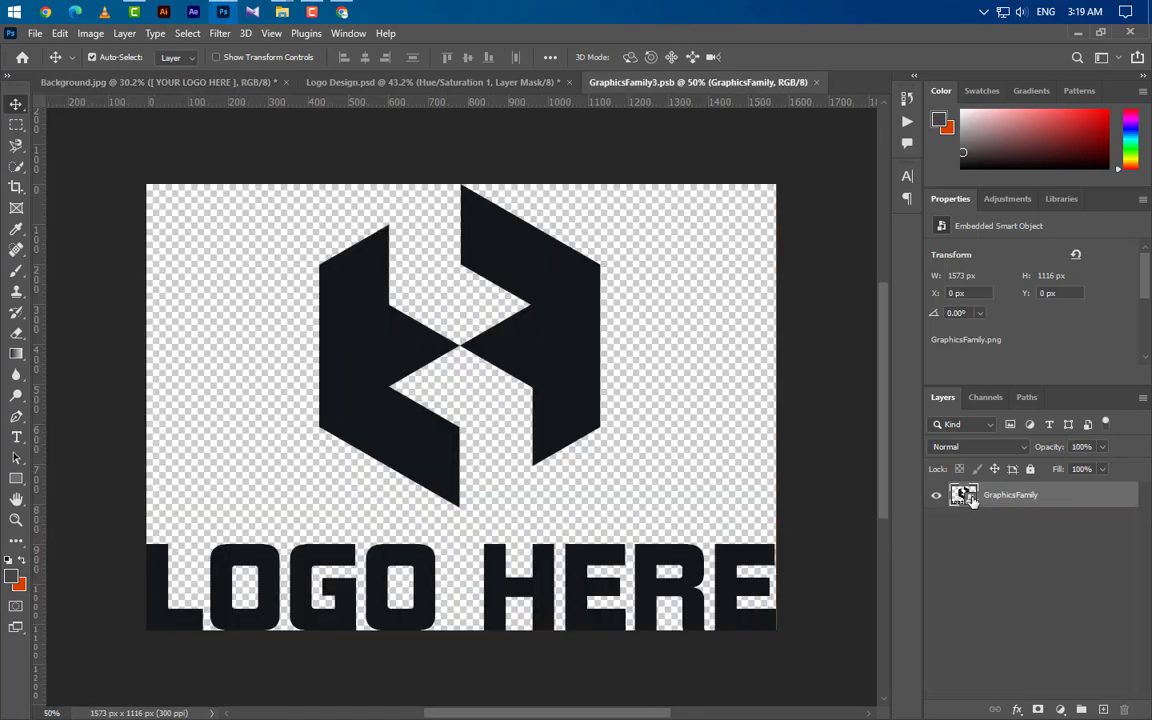
pyautogui.click(470, 82)
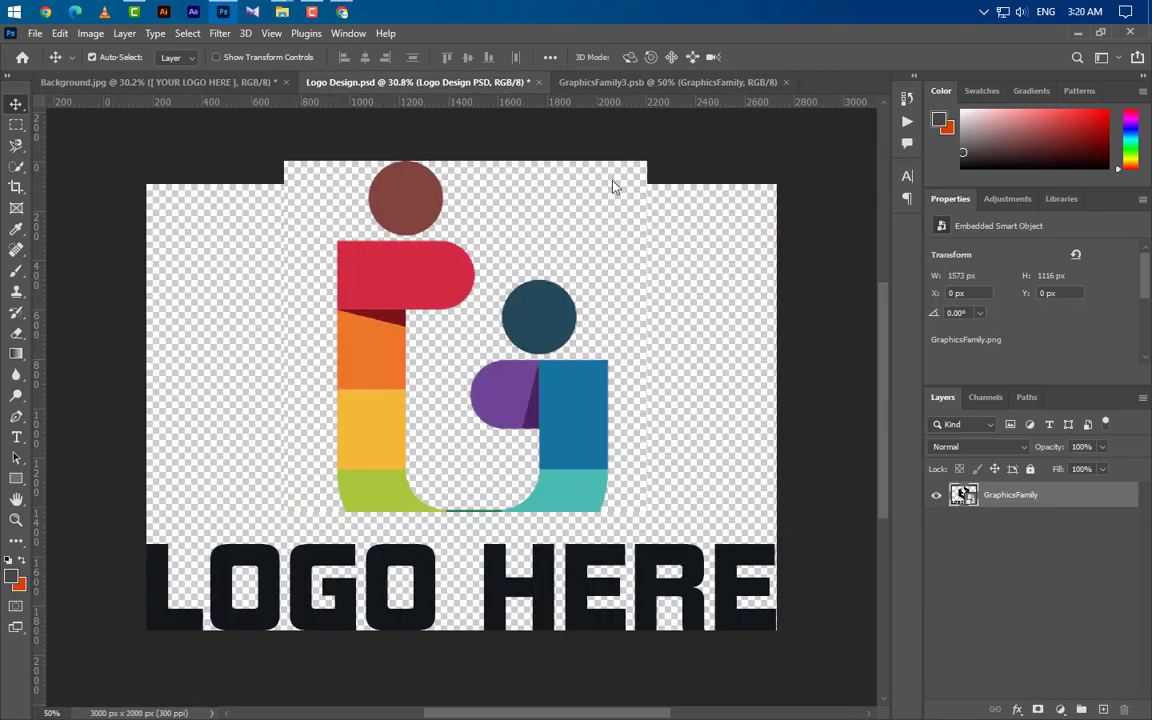
pyautogui.moveTo(591, 437); pyautogui.dragTo(535, 430)
# - Scale the imported logo to 13.39% and position it to fit the height of the smart object's canvas, centred horizontally
pyautogui.hotkey('ctrl', 't')
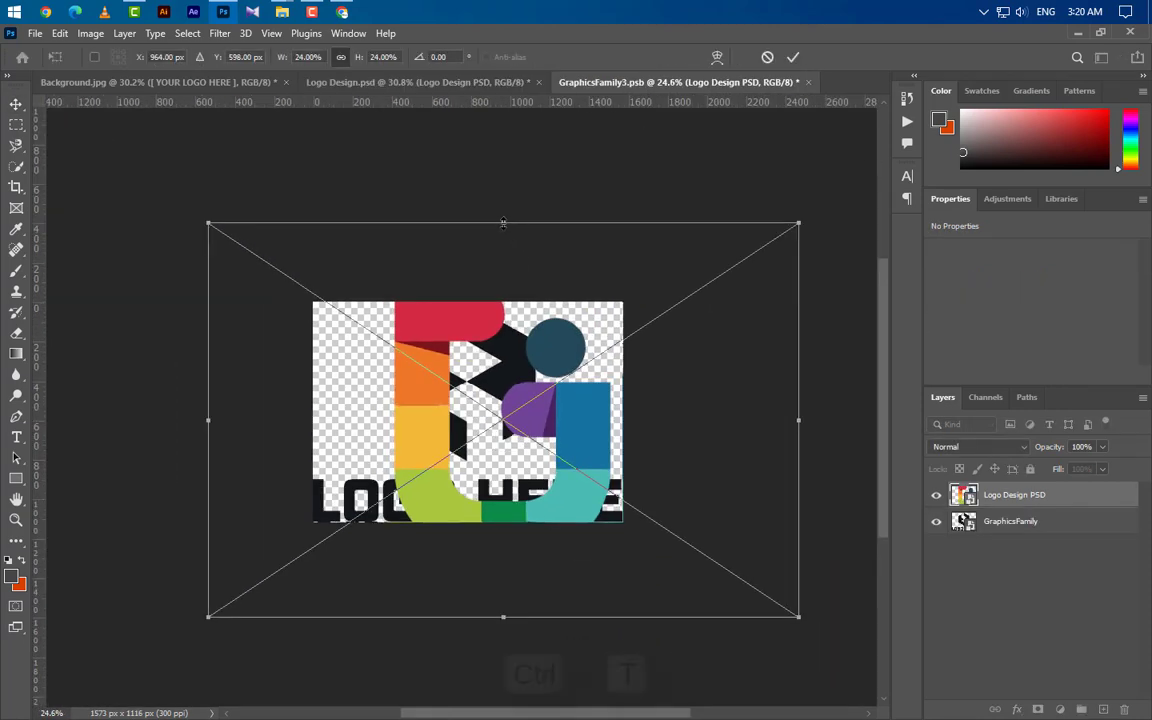
pyautogui.moveTo(503, 224); pyautogui.dragTo(502, 302)
pyautogui.moveTo(532, 352); pyautogui.dragTo(501, 352)
pyautogui.moveTo(468, 617); pyautogui.dragTo(468, 522)
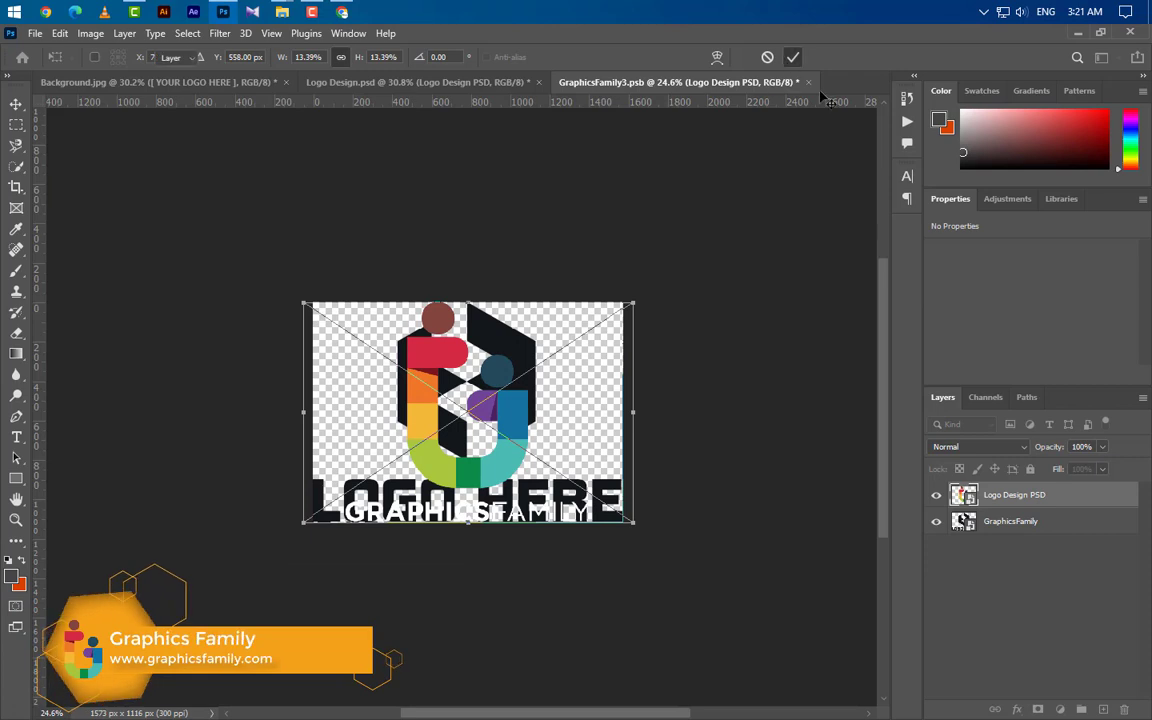
pyautogui.click(793, 57)
# - Hide the original GraphicsFamily layer, save and close the smart object file, and return to the Background.jpg document
pyautogui.click(936, 521)
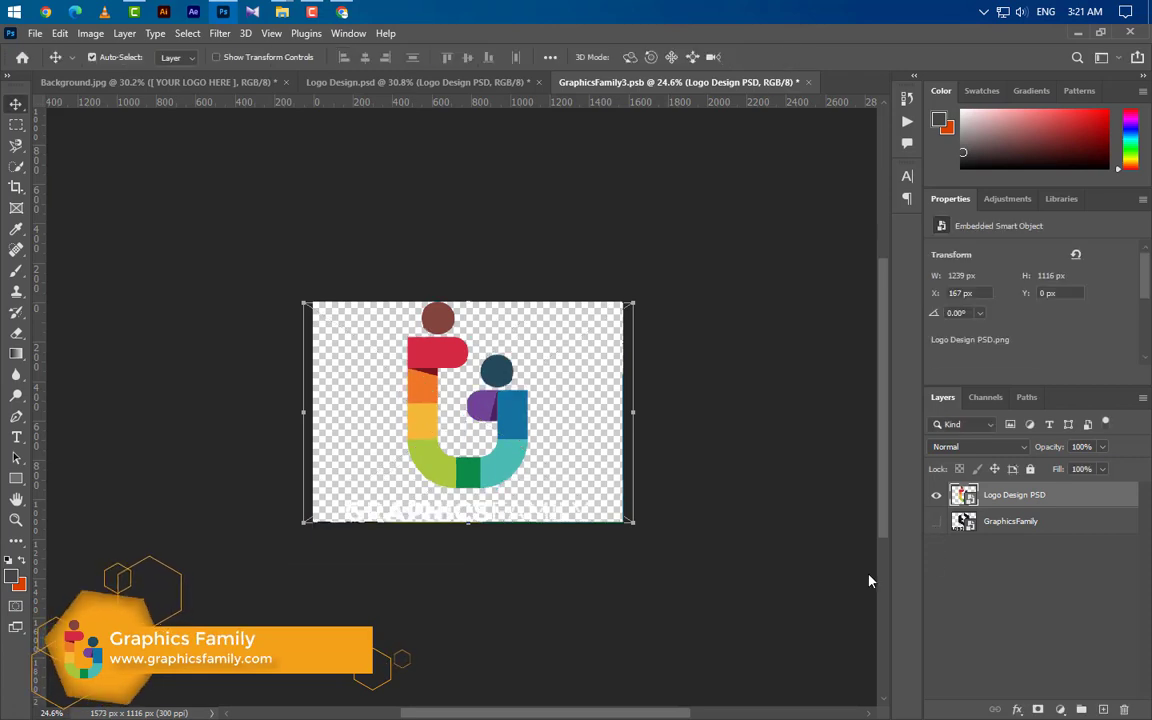
pyautogui.click(808, 82)
pyautogui.click(505, 291)
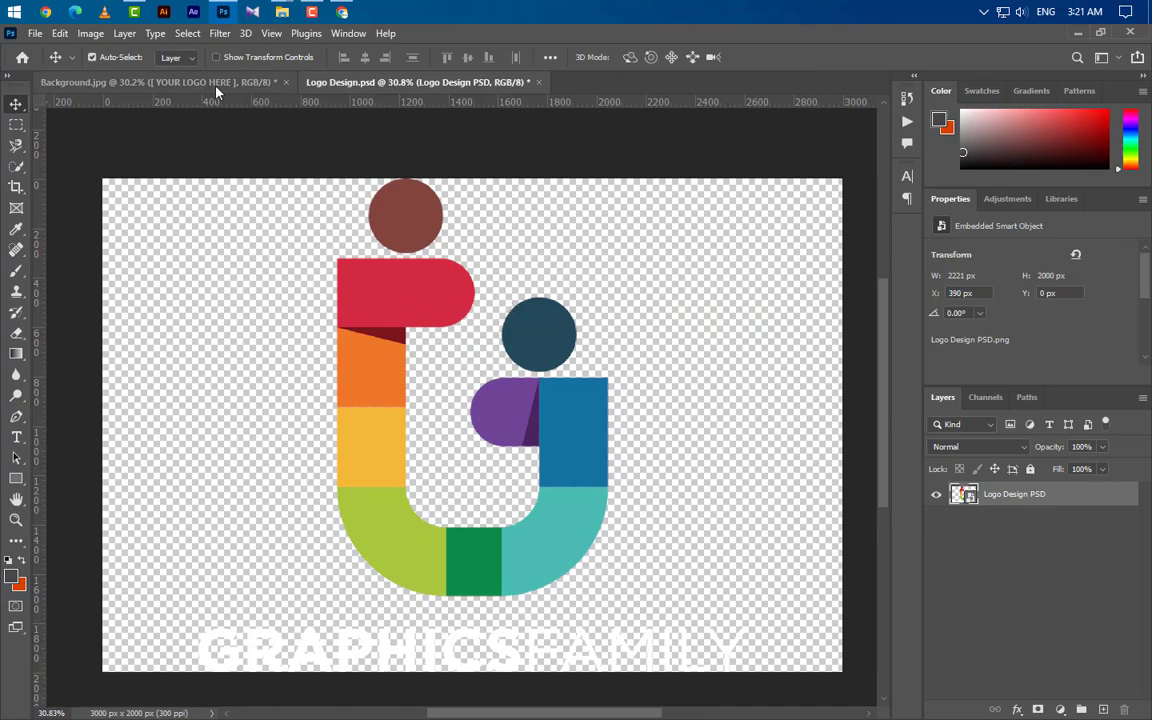
pyautogui.hotkey('ctrl', 'Tab')
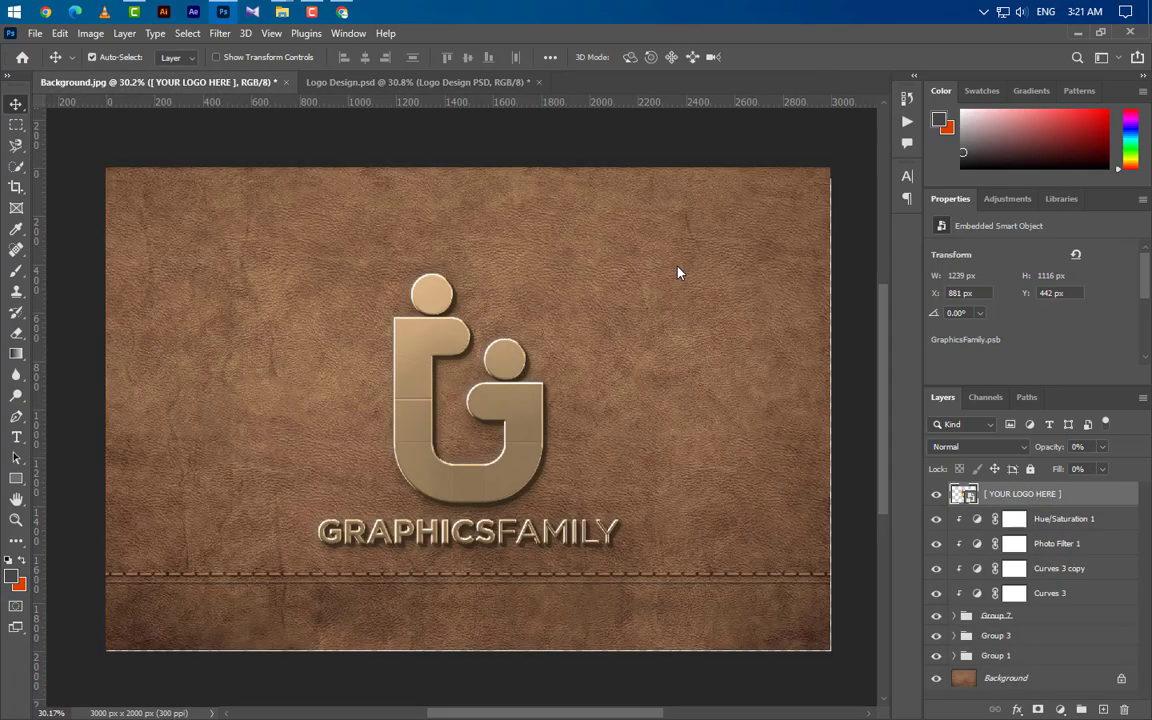